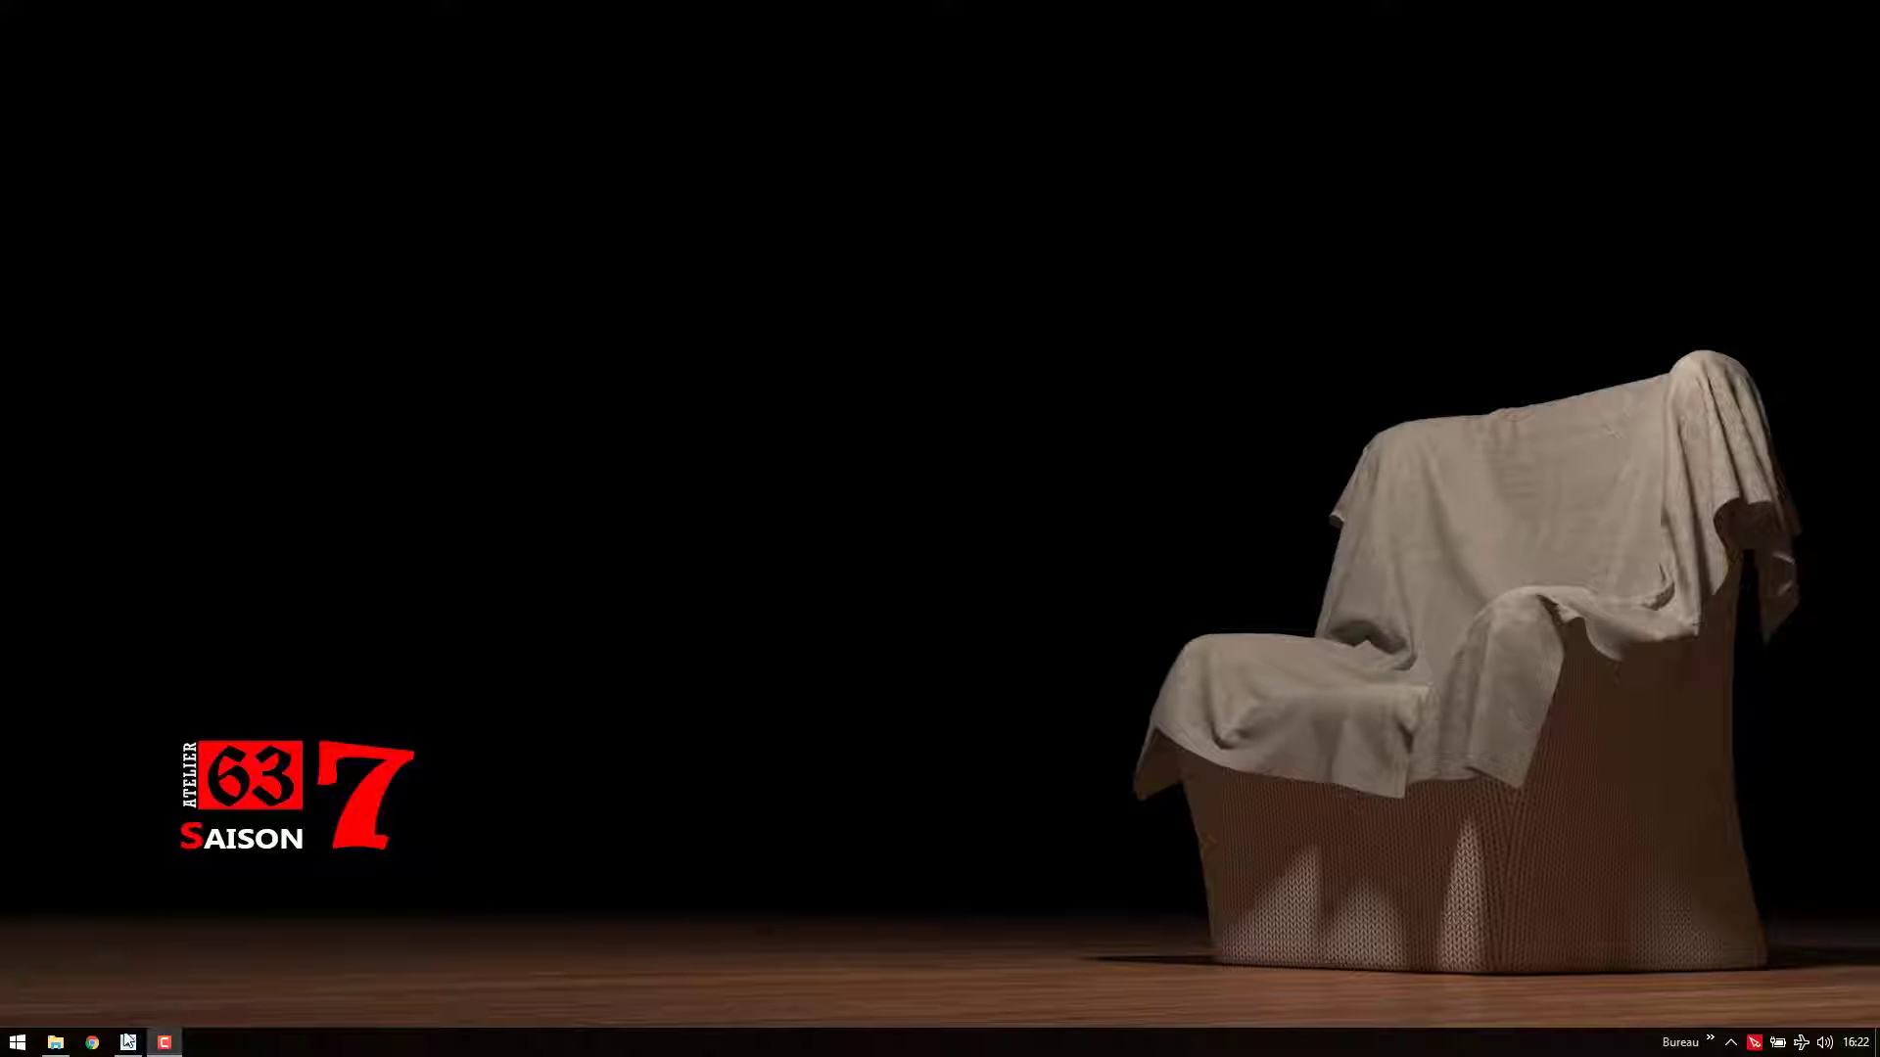
Restore the 3ds Max window and orbit the view around the stone shopfront model
click(127, 1046)
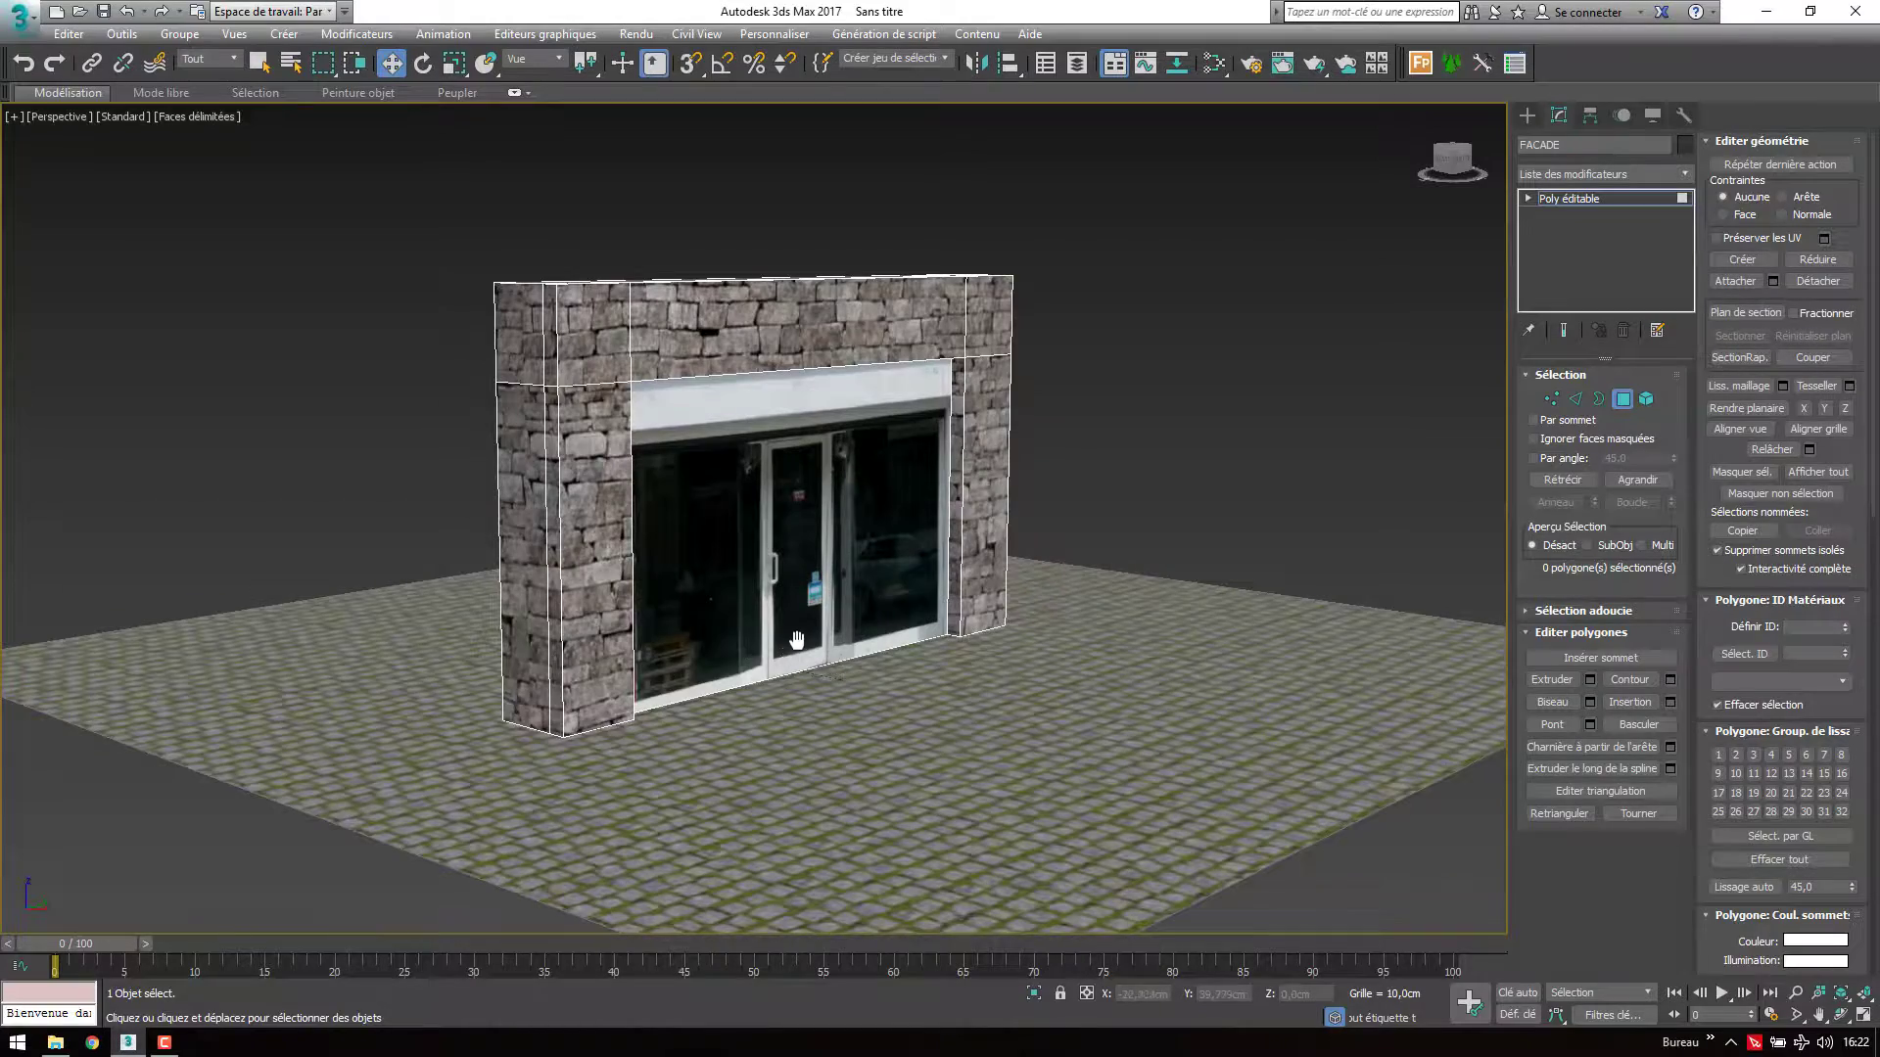
mouse_move(796, 641)
alt+middle_down()
mouse_move(763, 578)
mouse_move(721, 597)
alt+middle_up()
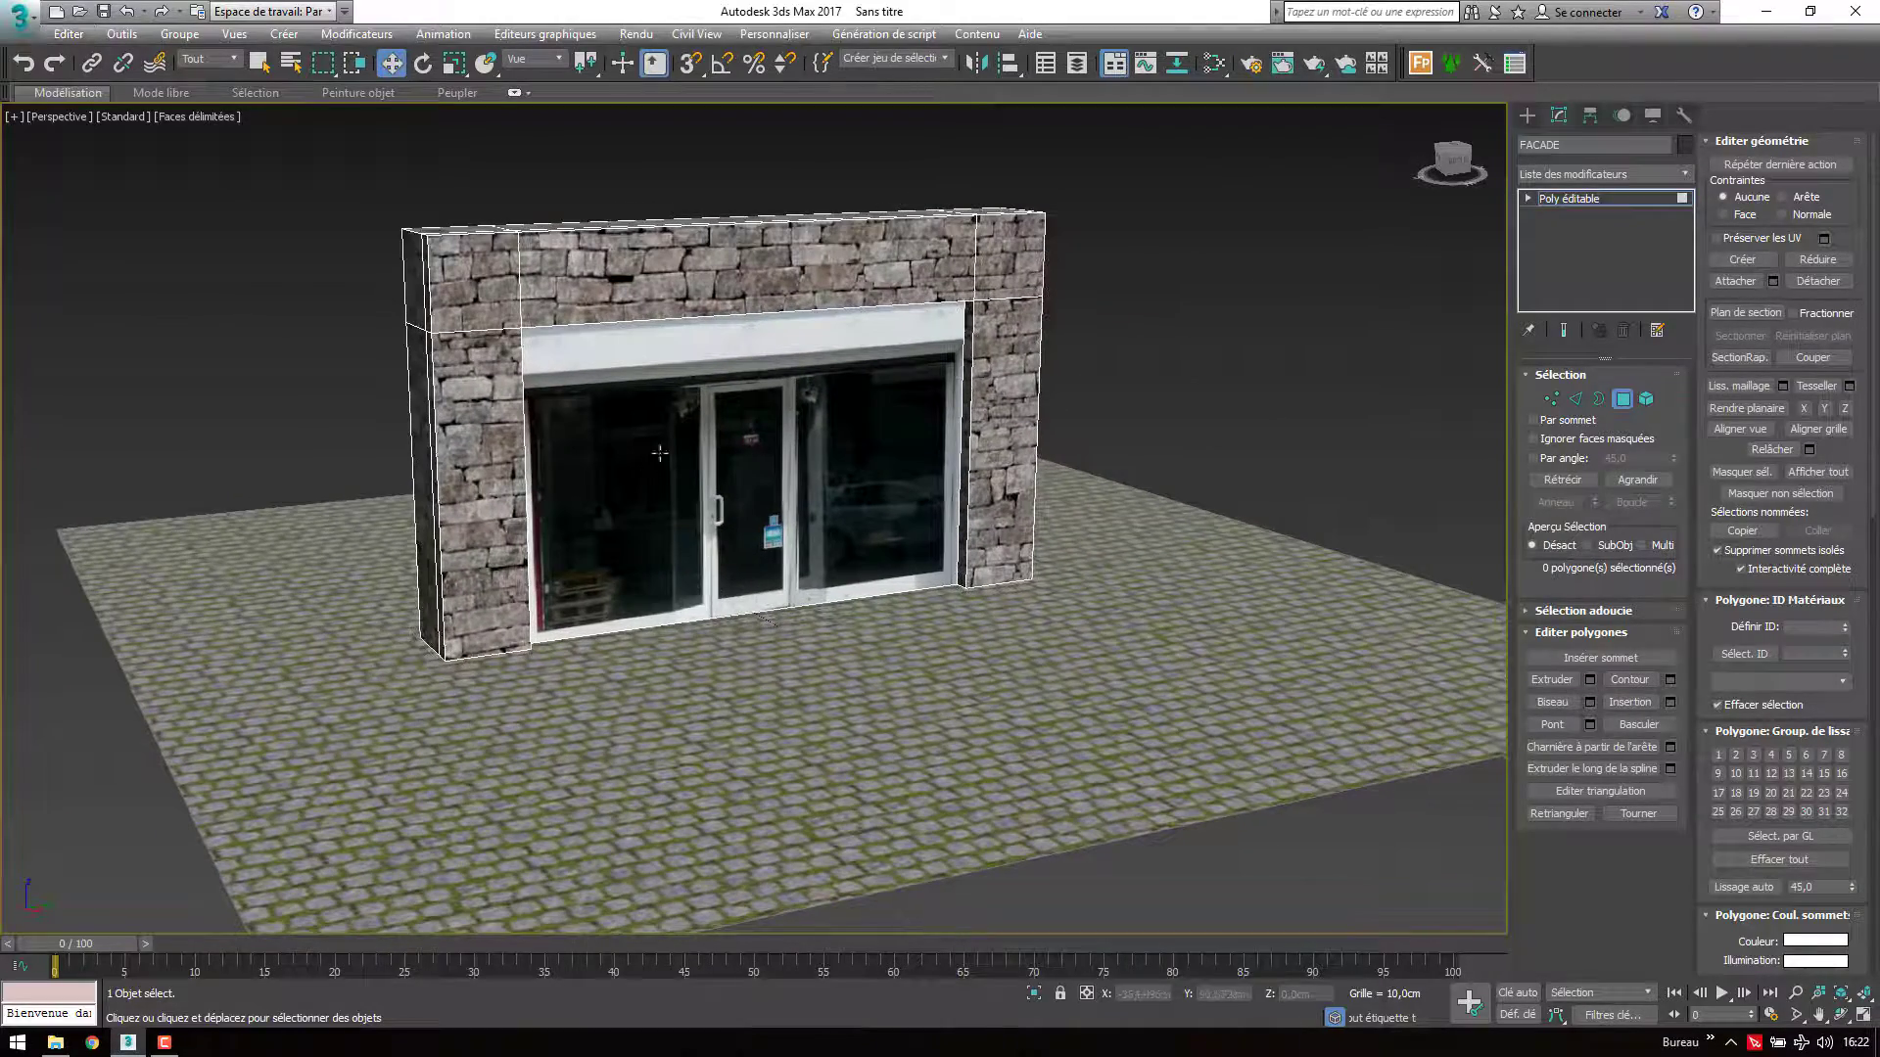
Select Max.mentalray in the custom UI and defaults switcher, then close it without applying
click(774, 35)
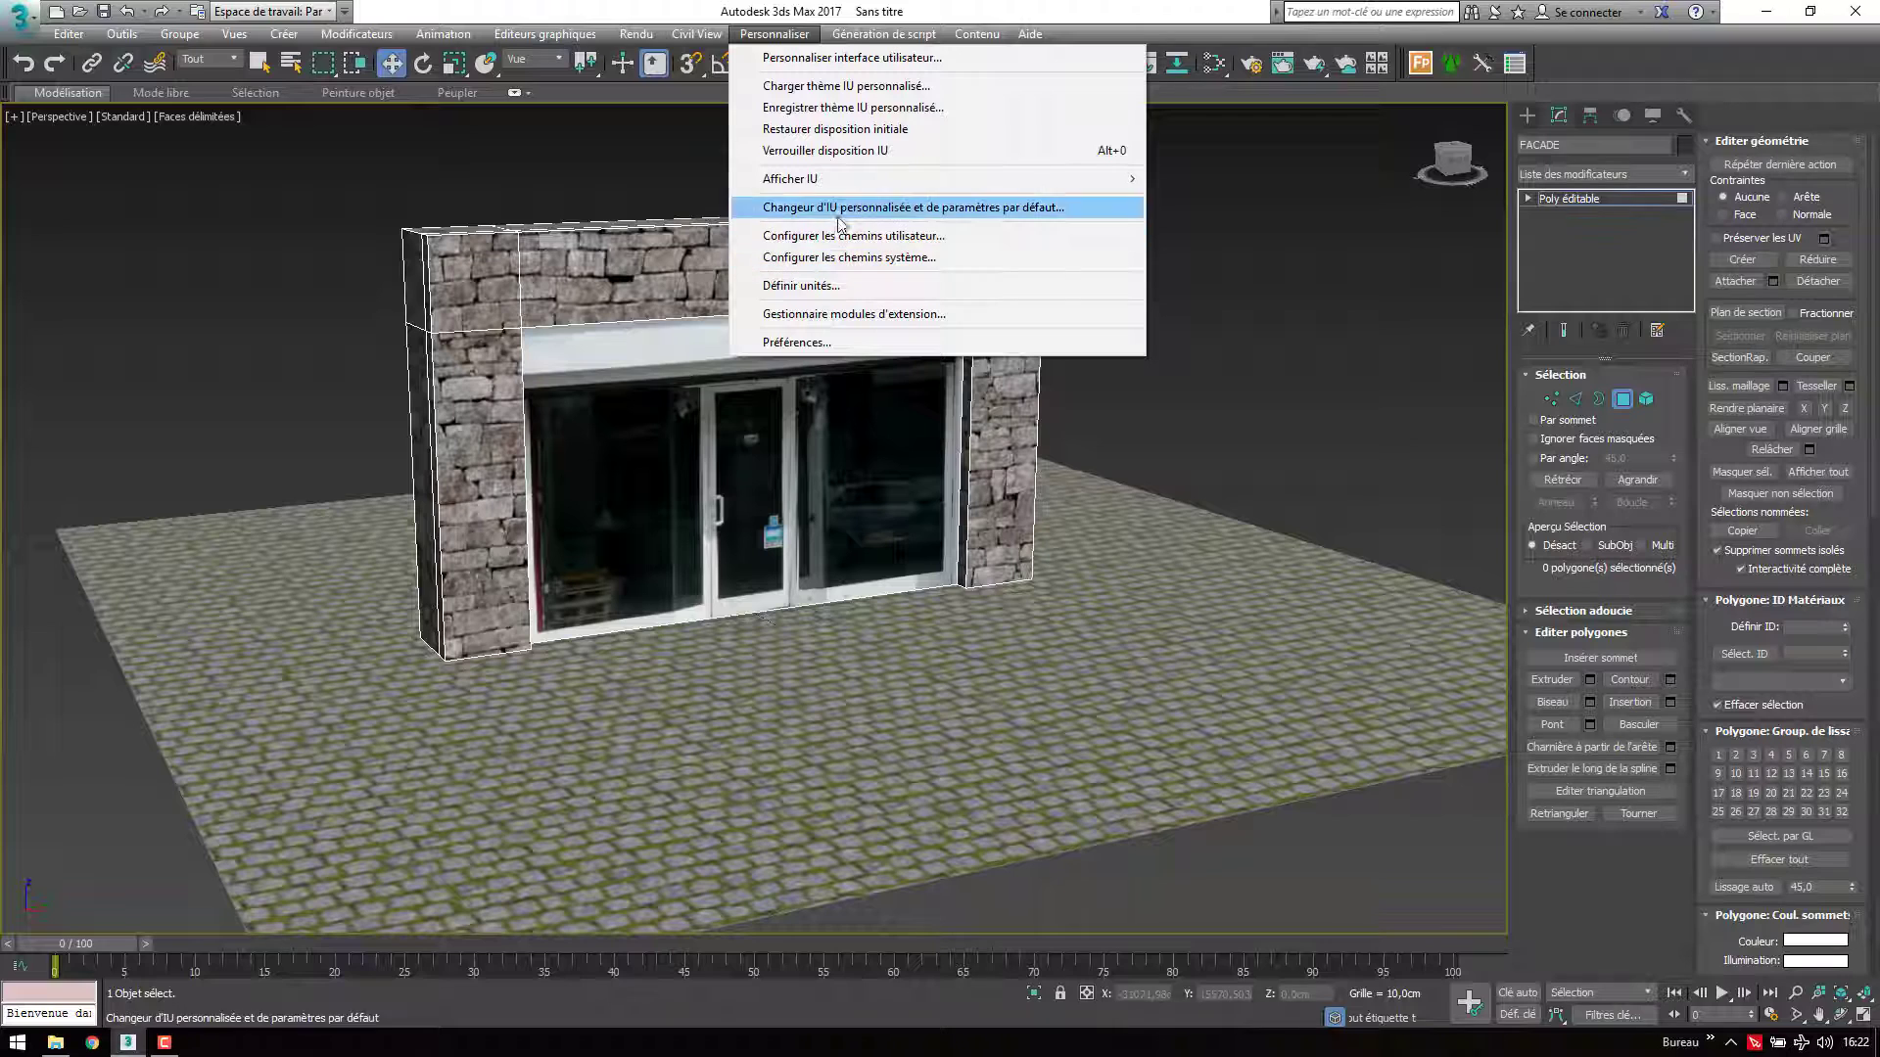
click(928, 210)
click(673, 258)
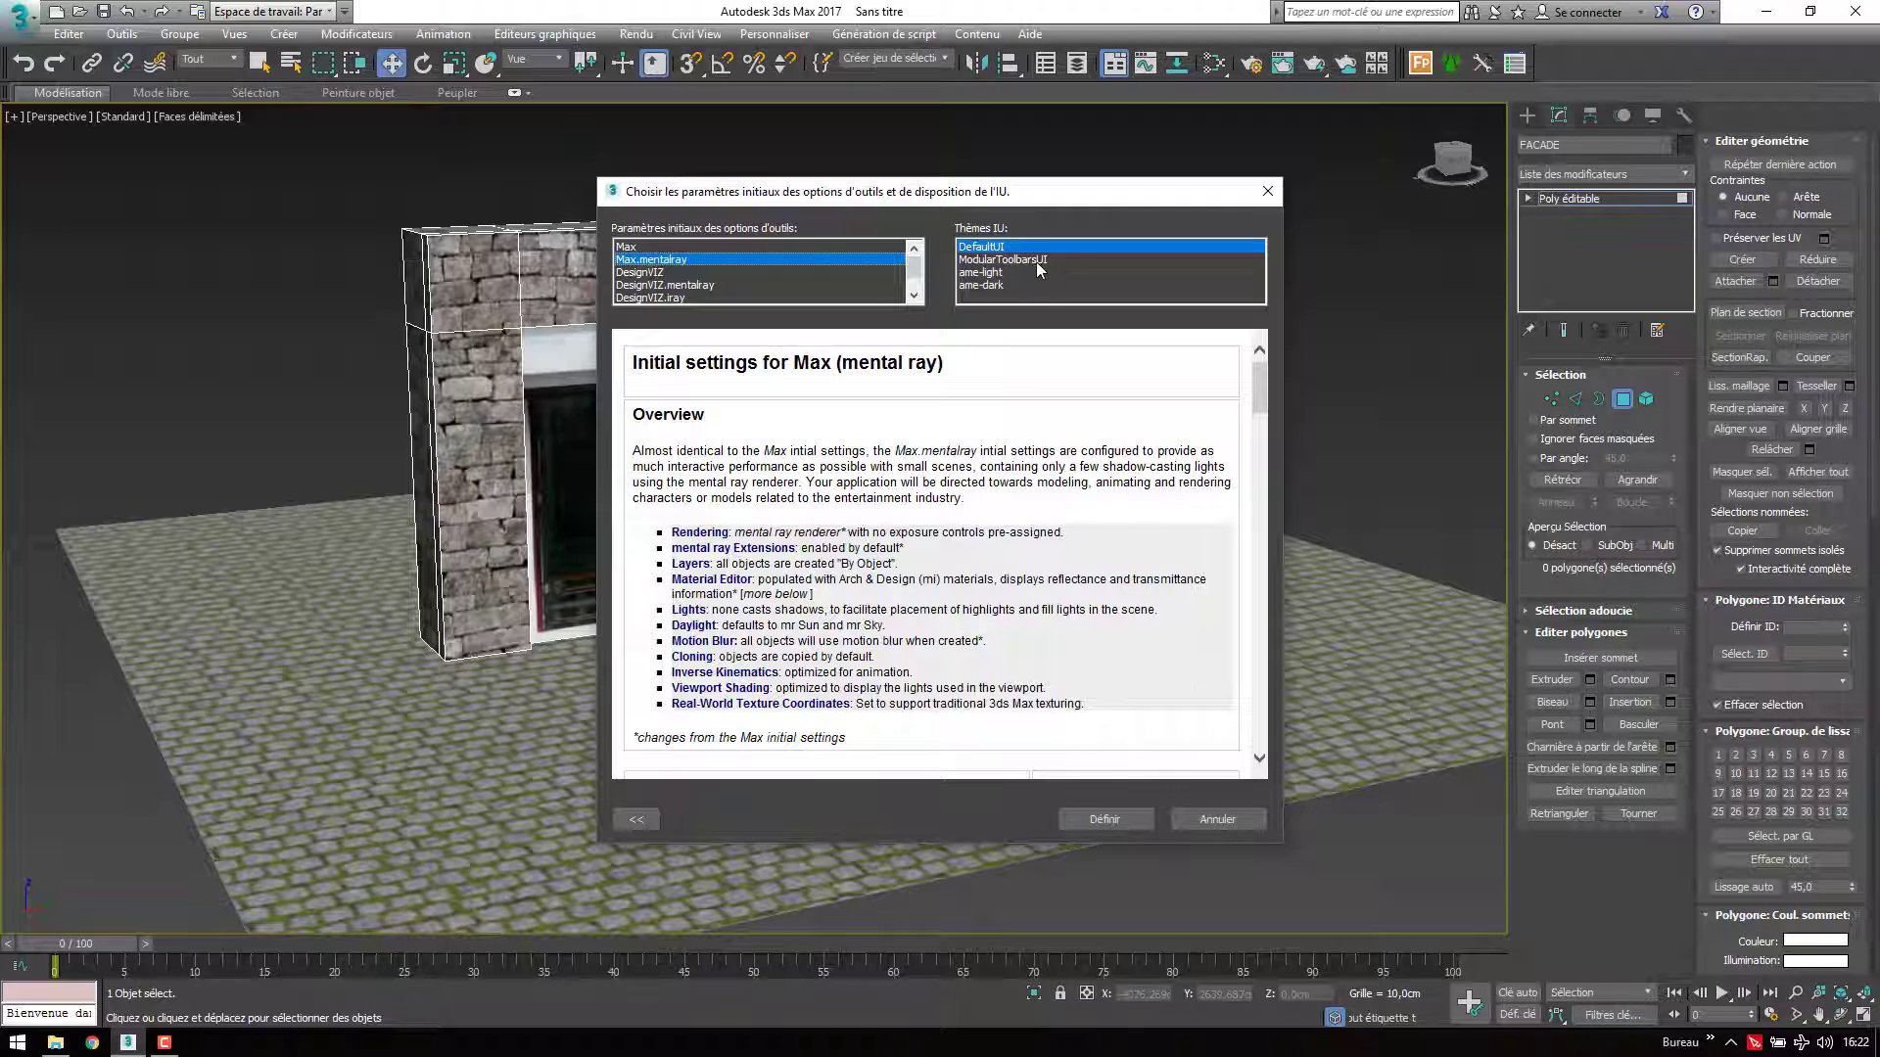
click(1214, 820)
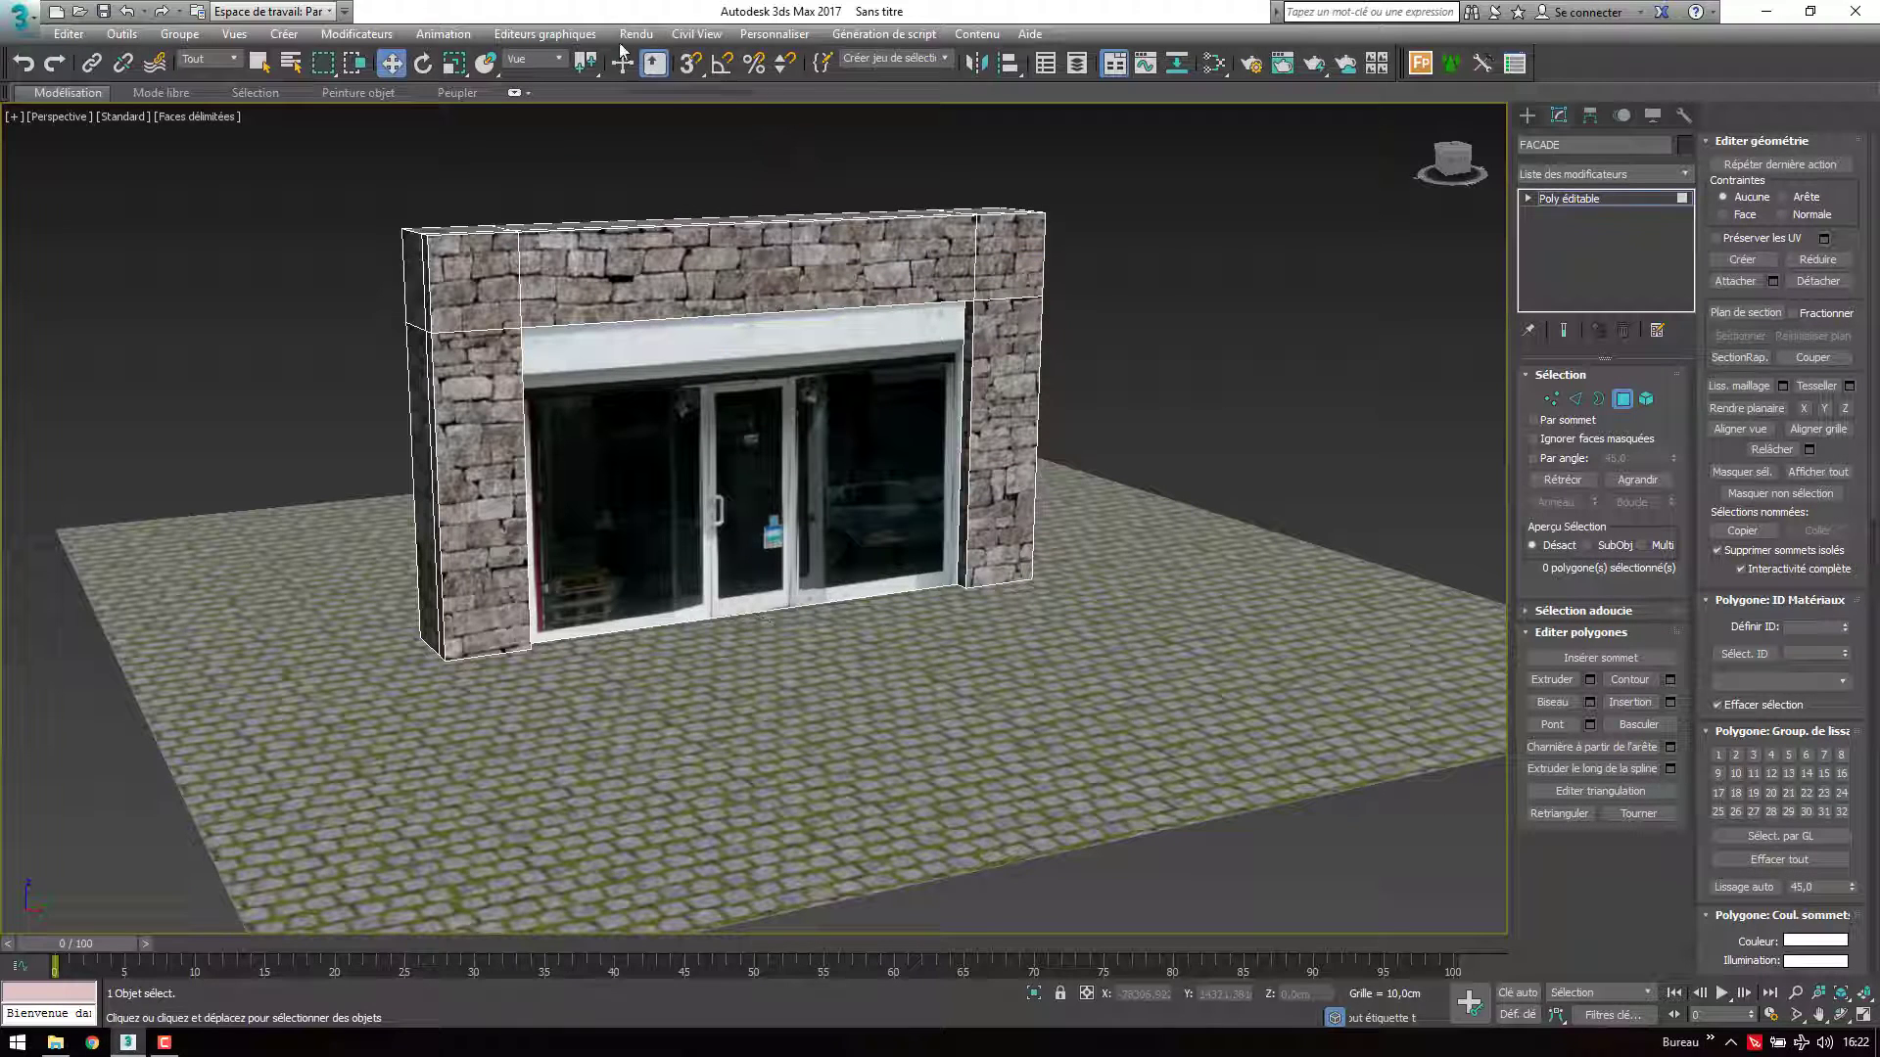
Set Max.mentalray as the initial tool settings with DefaultUI and acknowledge the restart notice
click(773, 35)
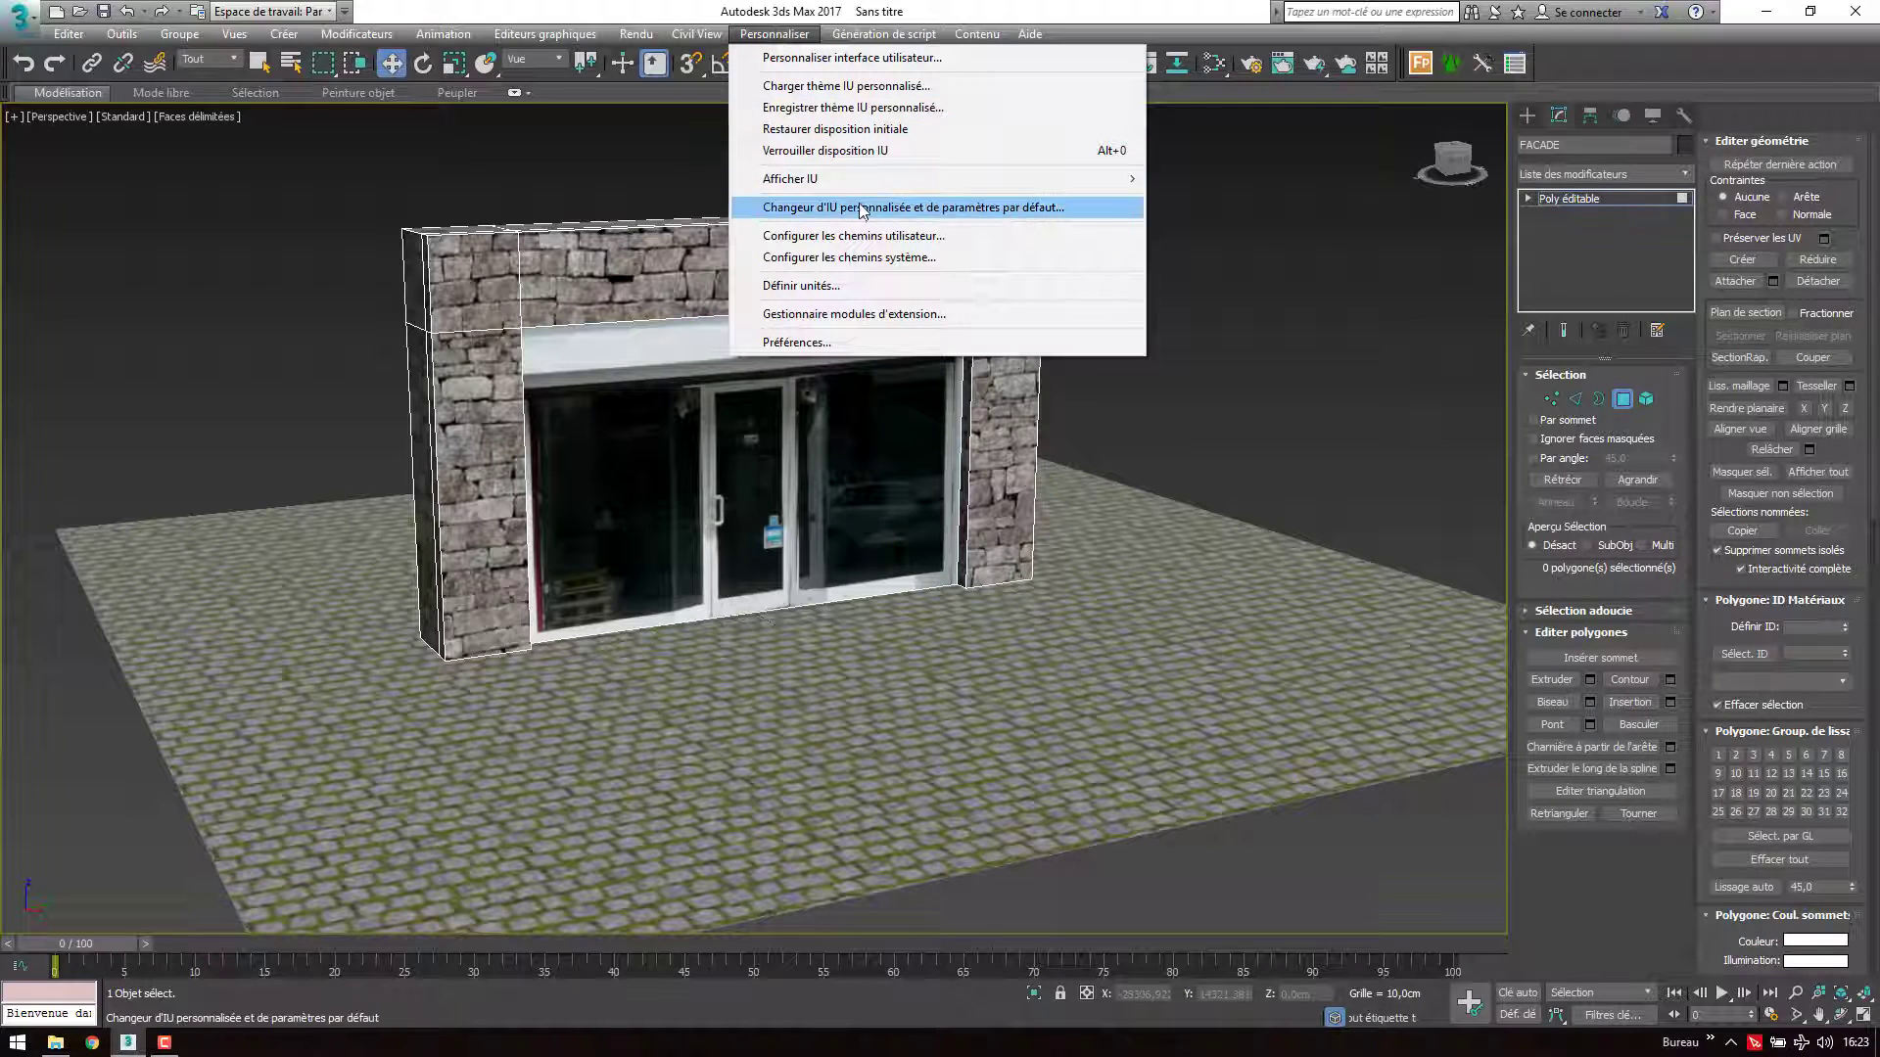
click(810, 210)
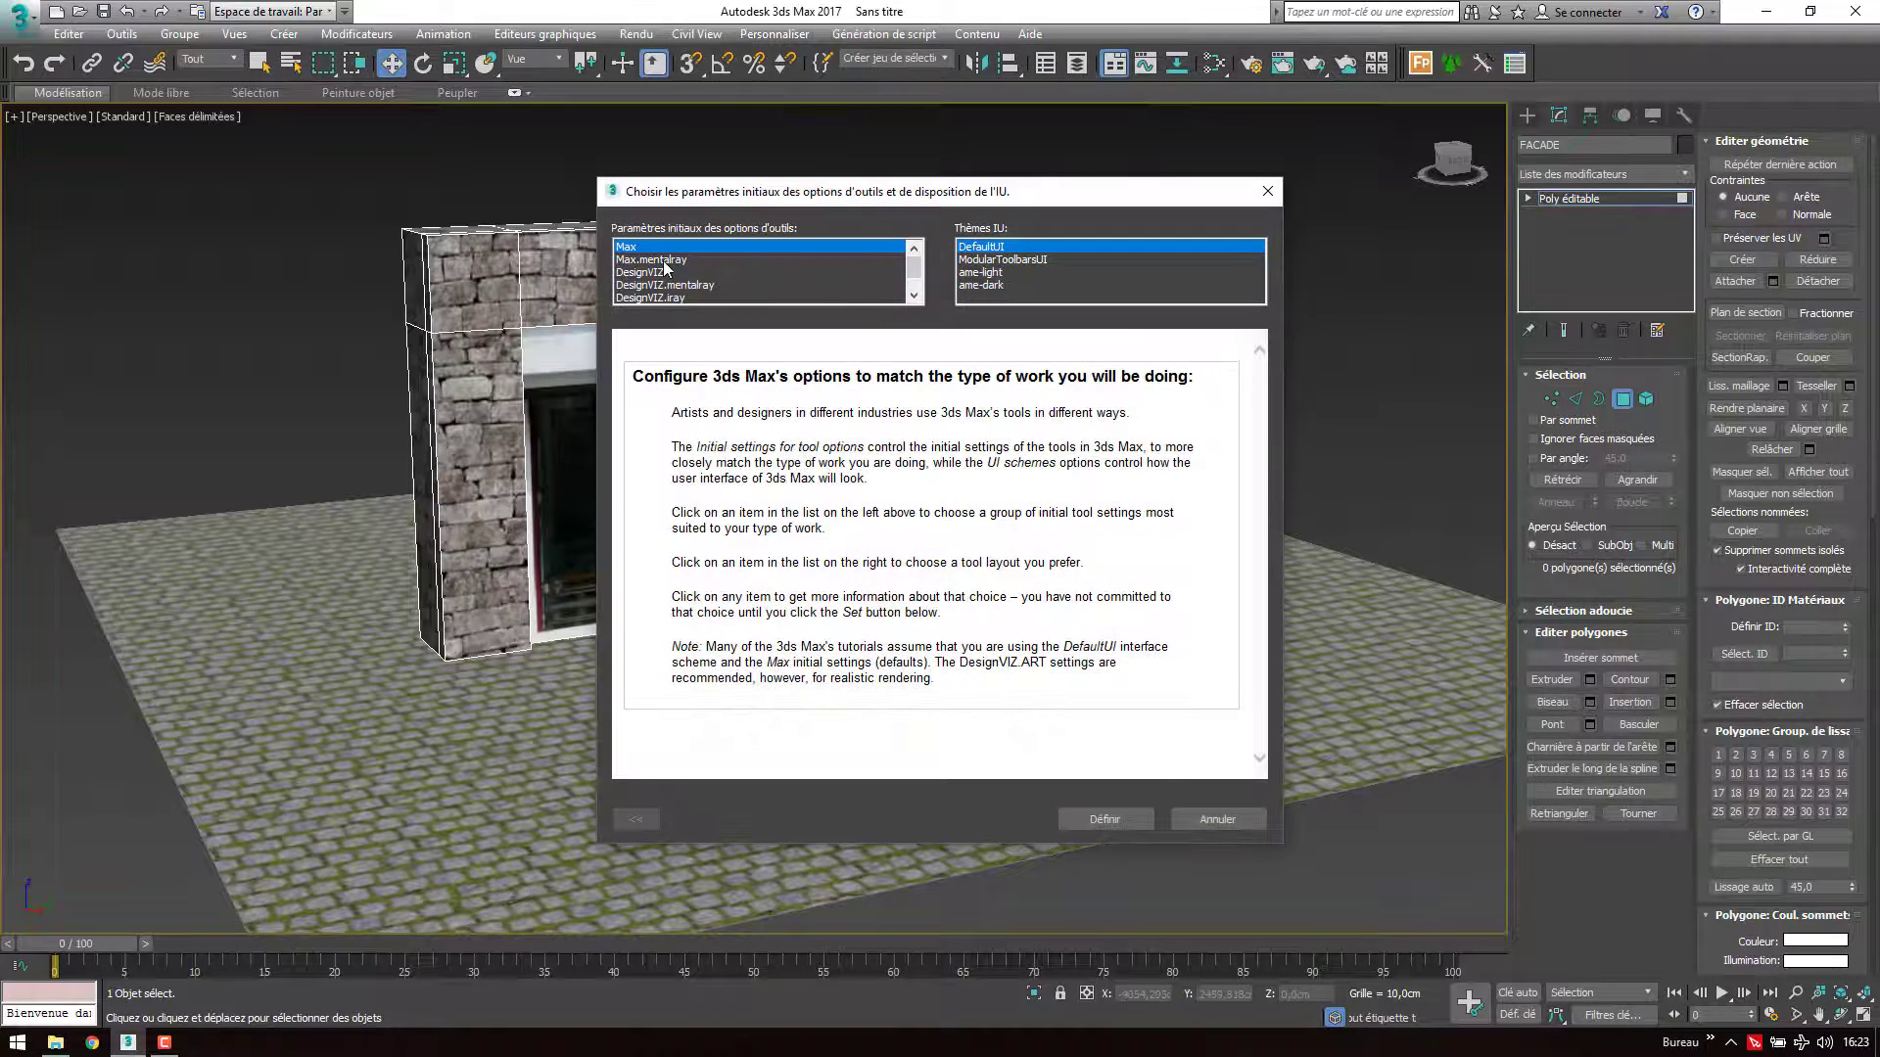
click(665, 260)
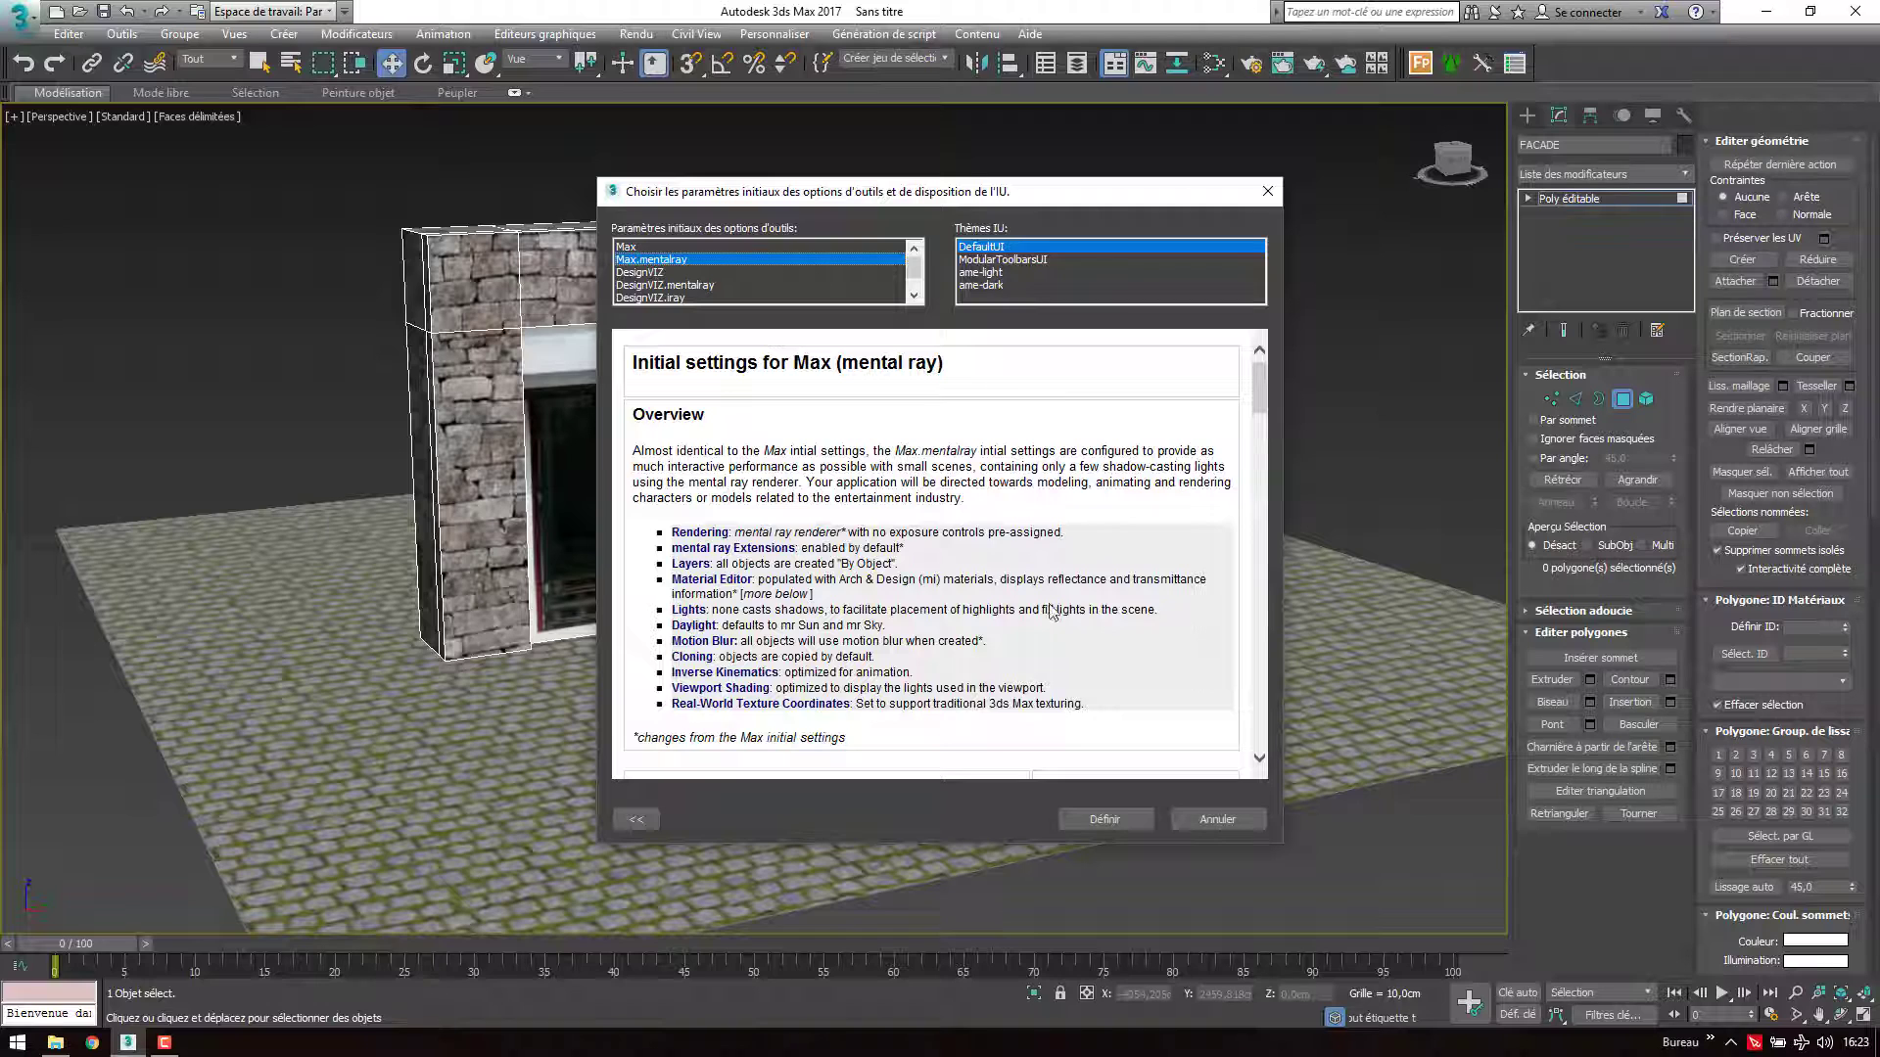
click(1118, 825)
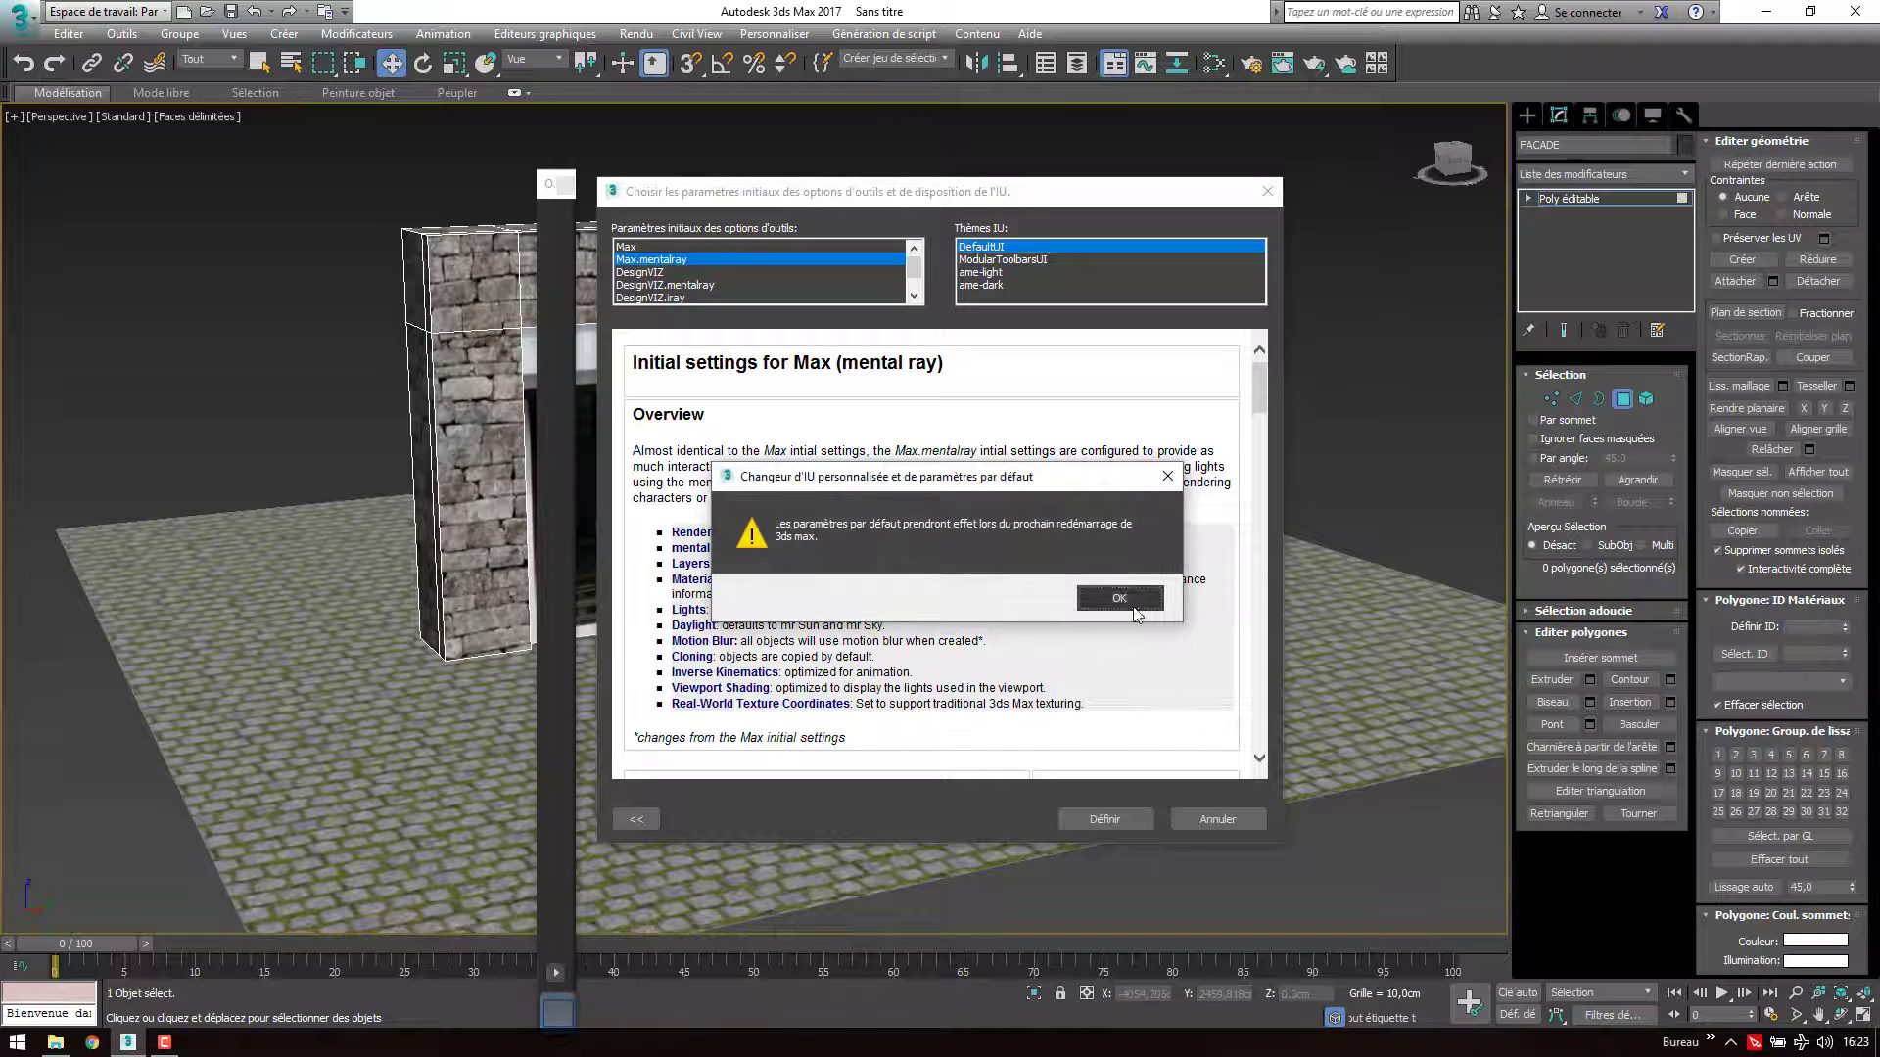
click(1119, 598)
click(563, 185)
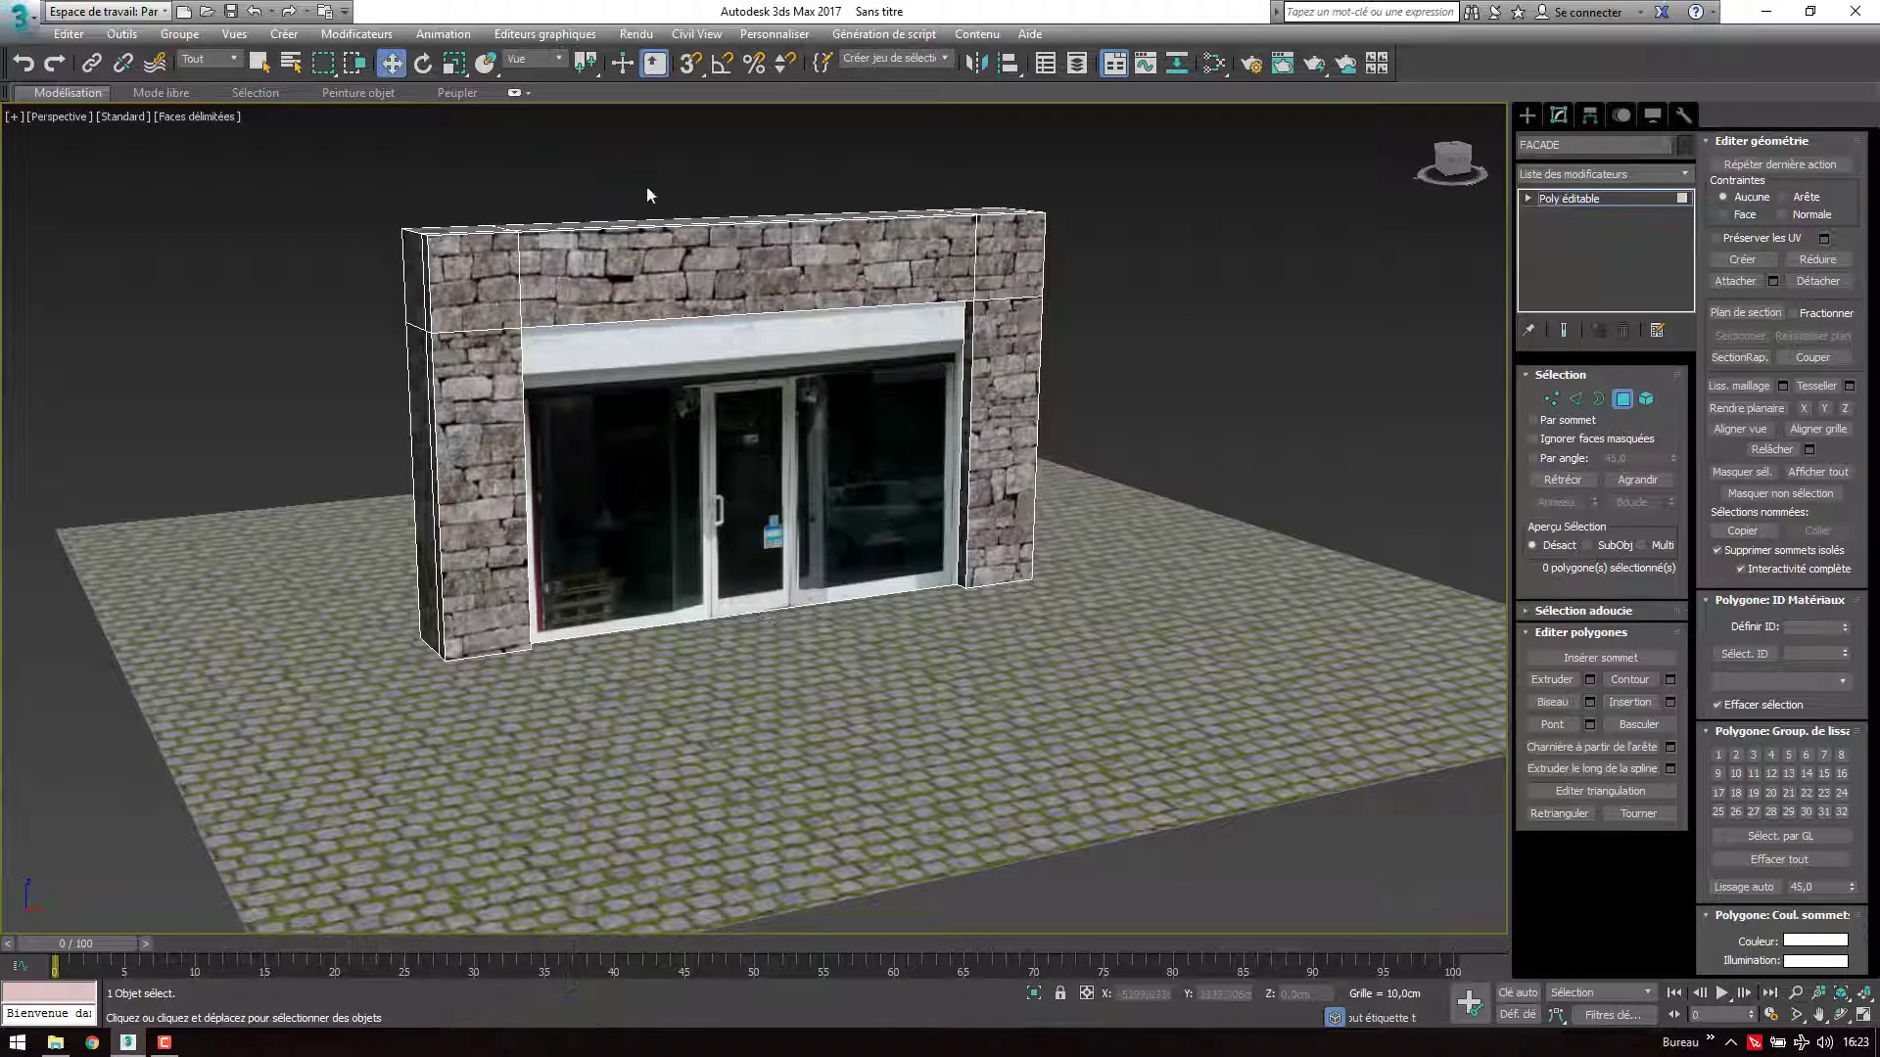
Delete the two extra add-on buttons at the end of the main toolbar
right_click(1346, 66)
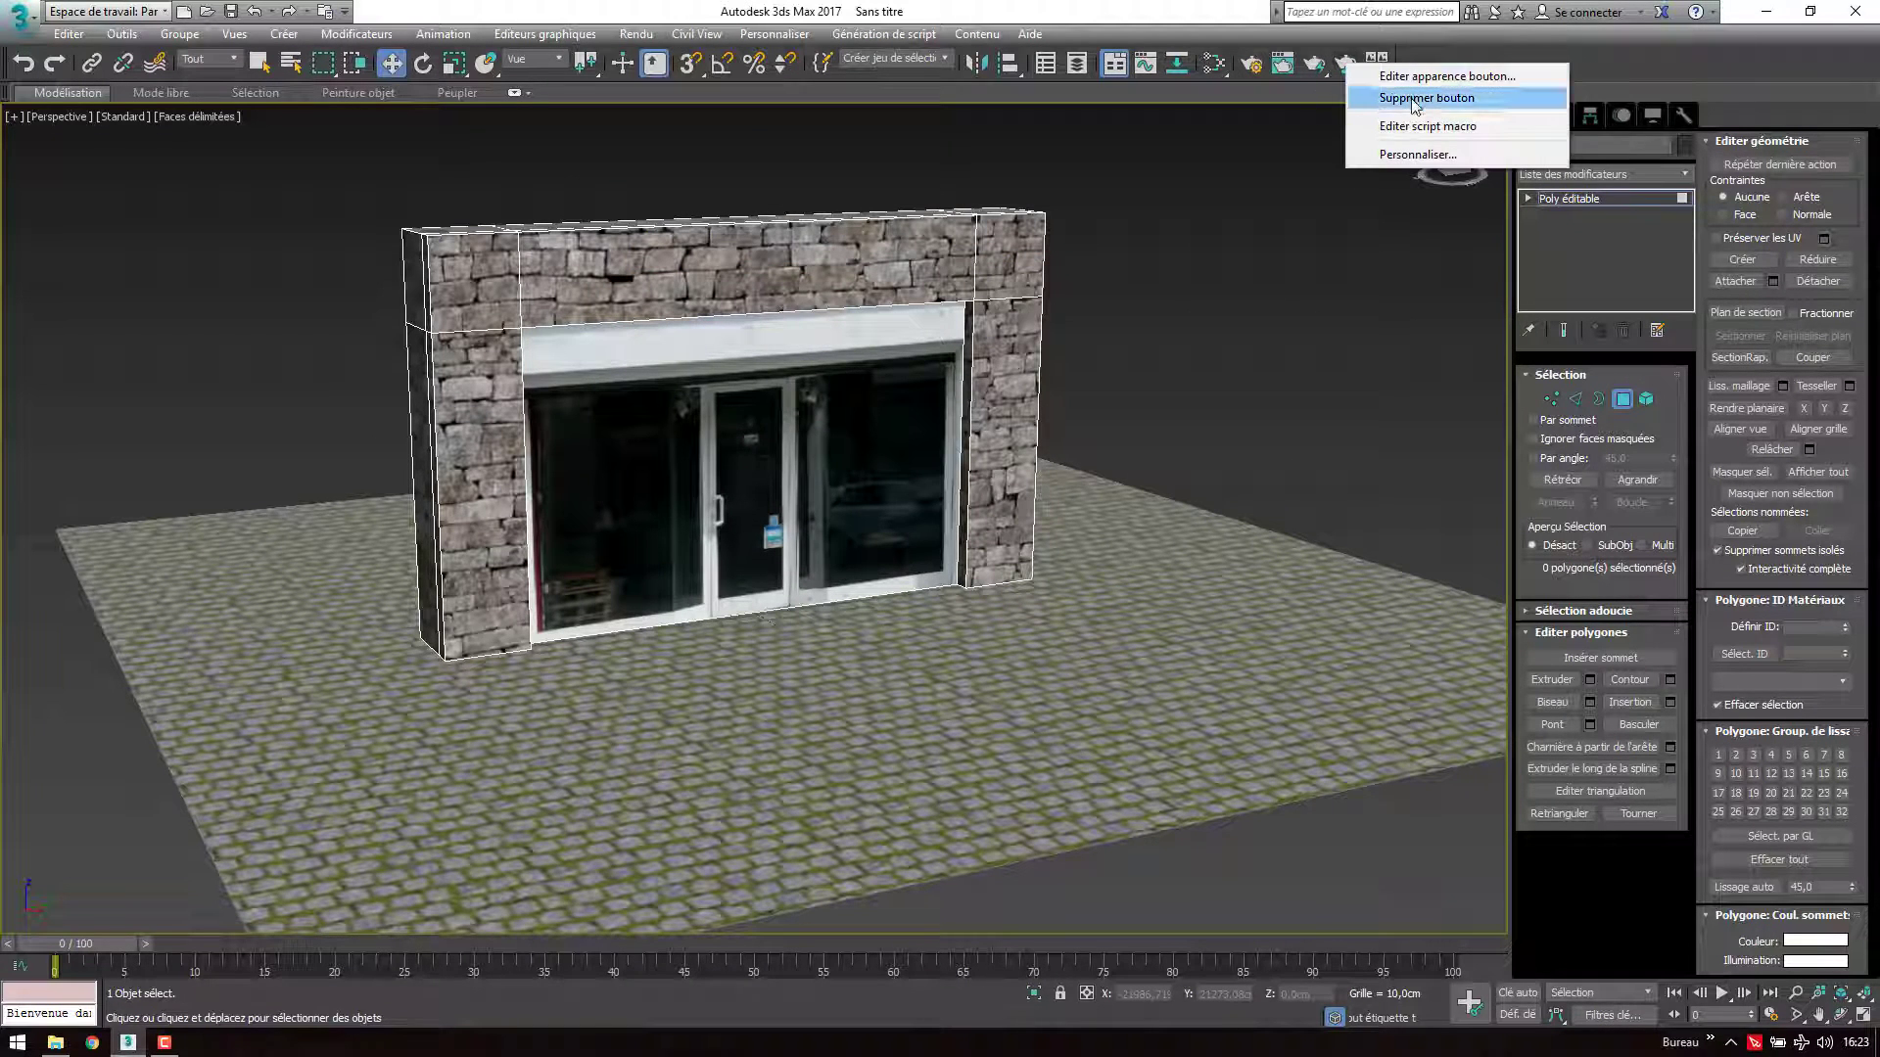
click(1381, 93)
click(905, 599)
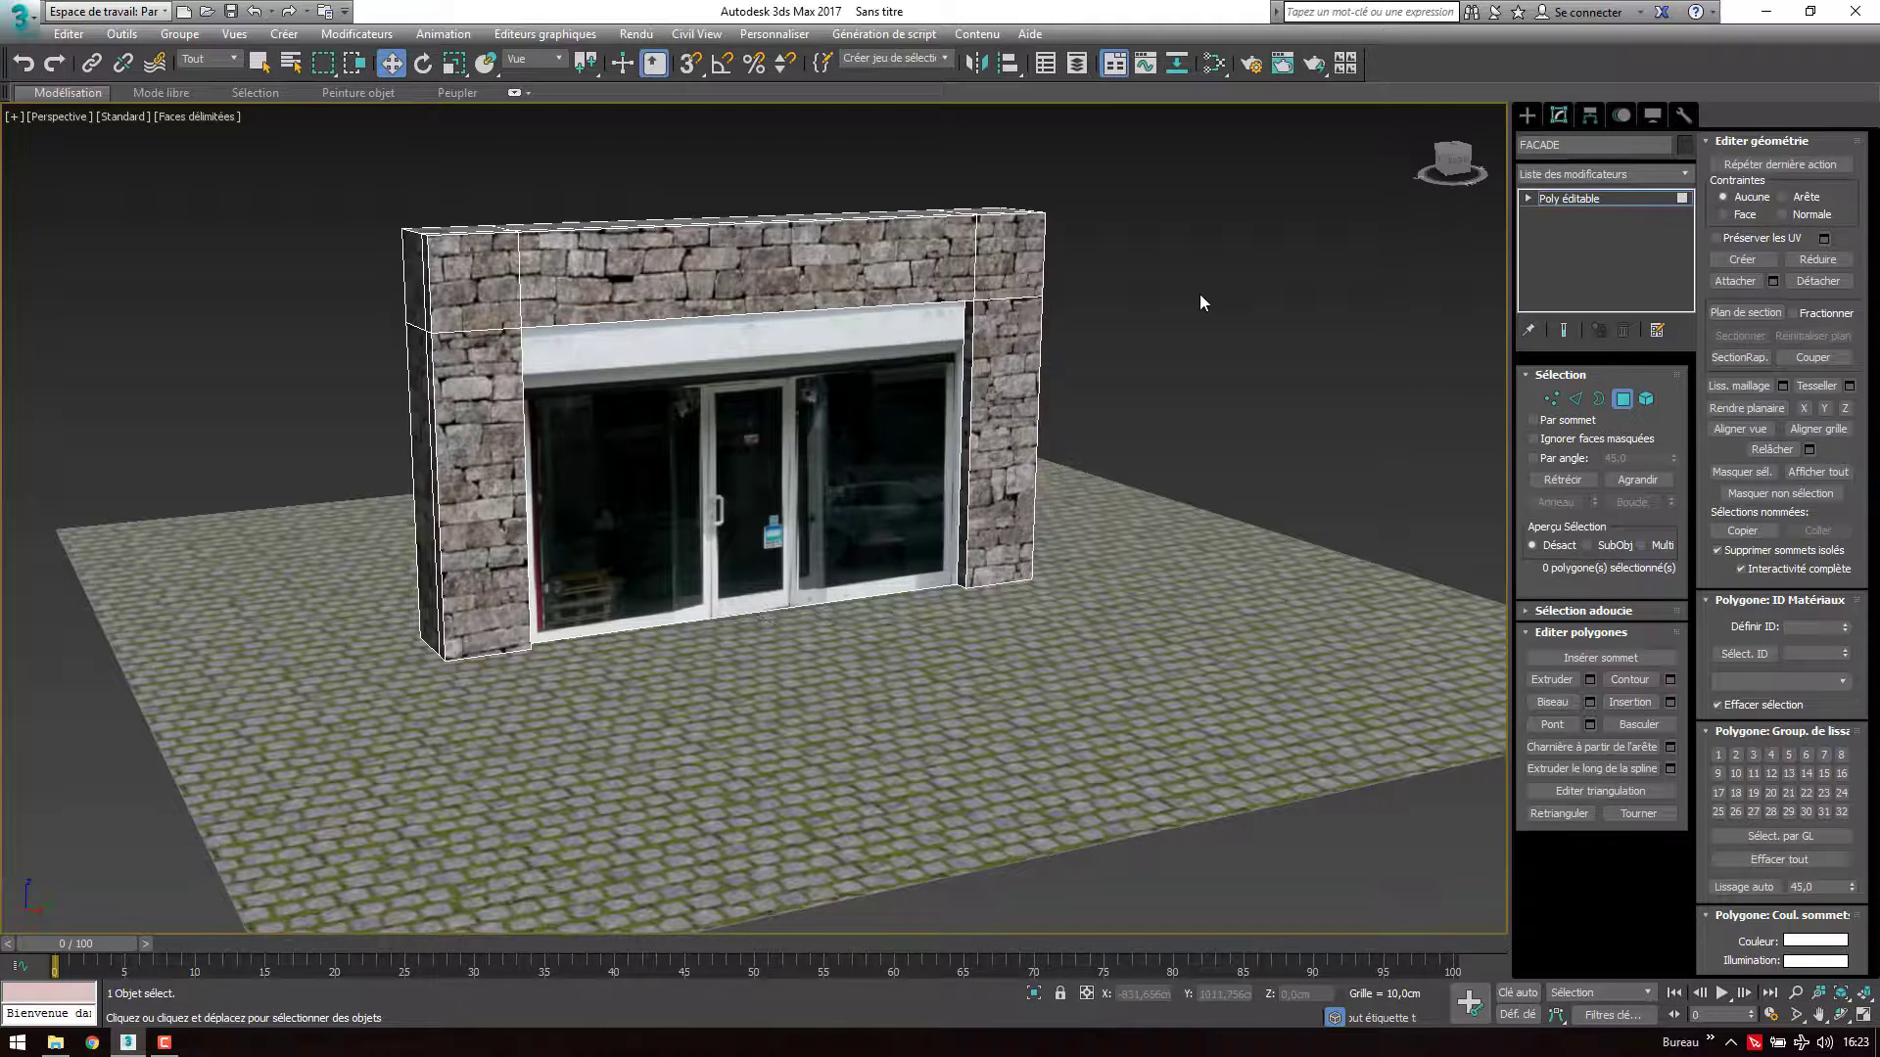
right_click(1349, 66)
click(1386, 98)
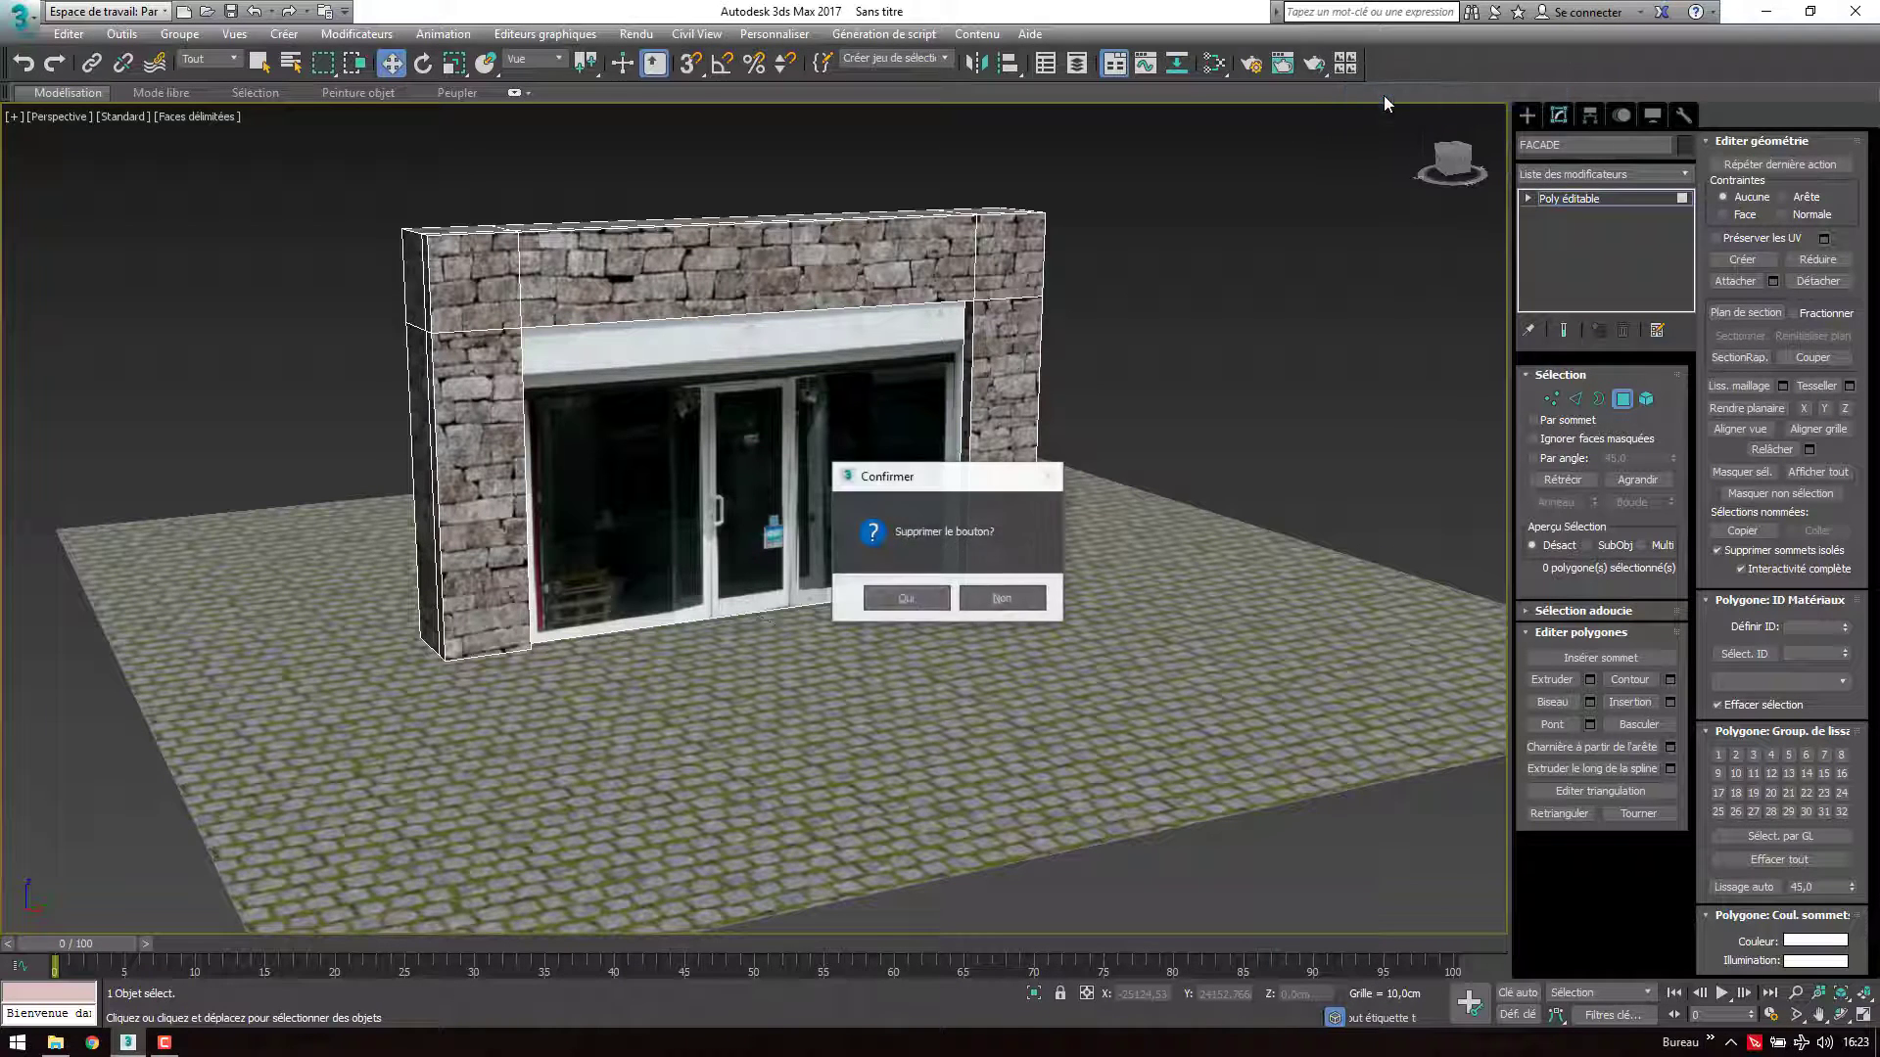
click(913, 599)
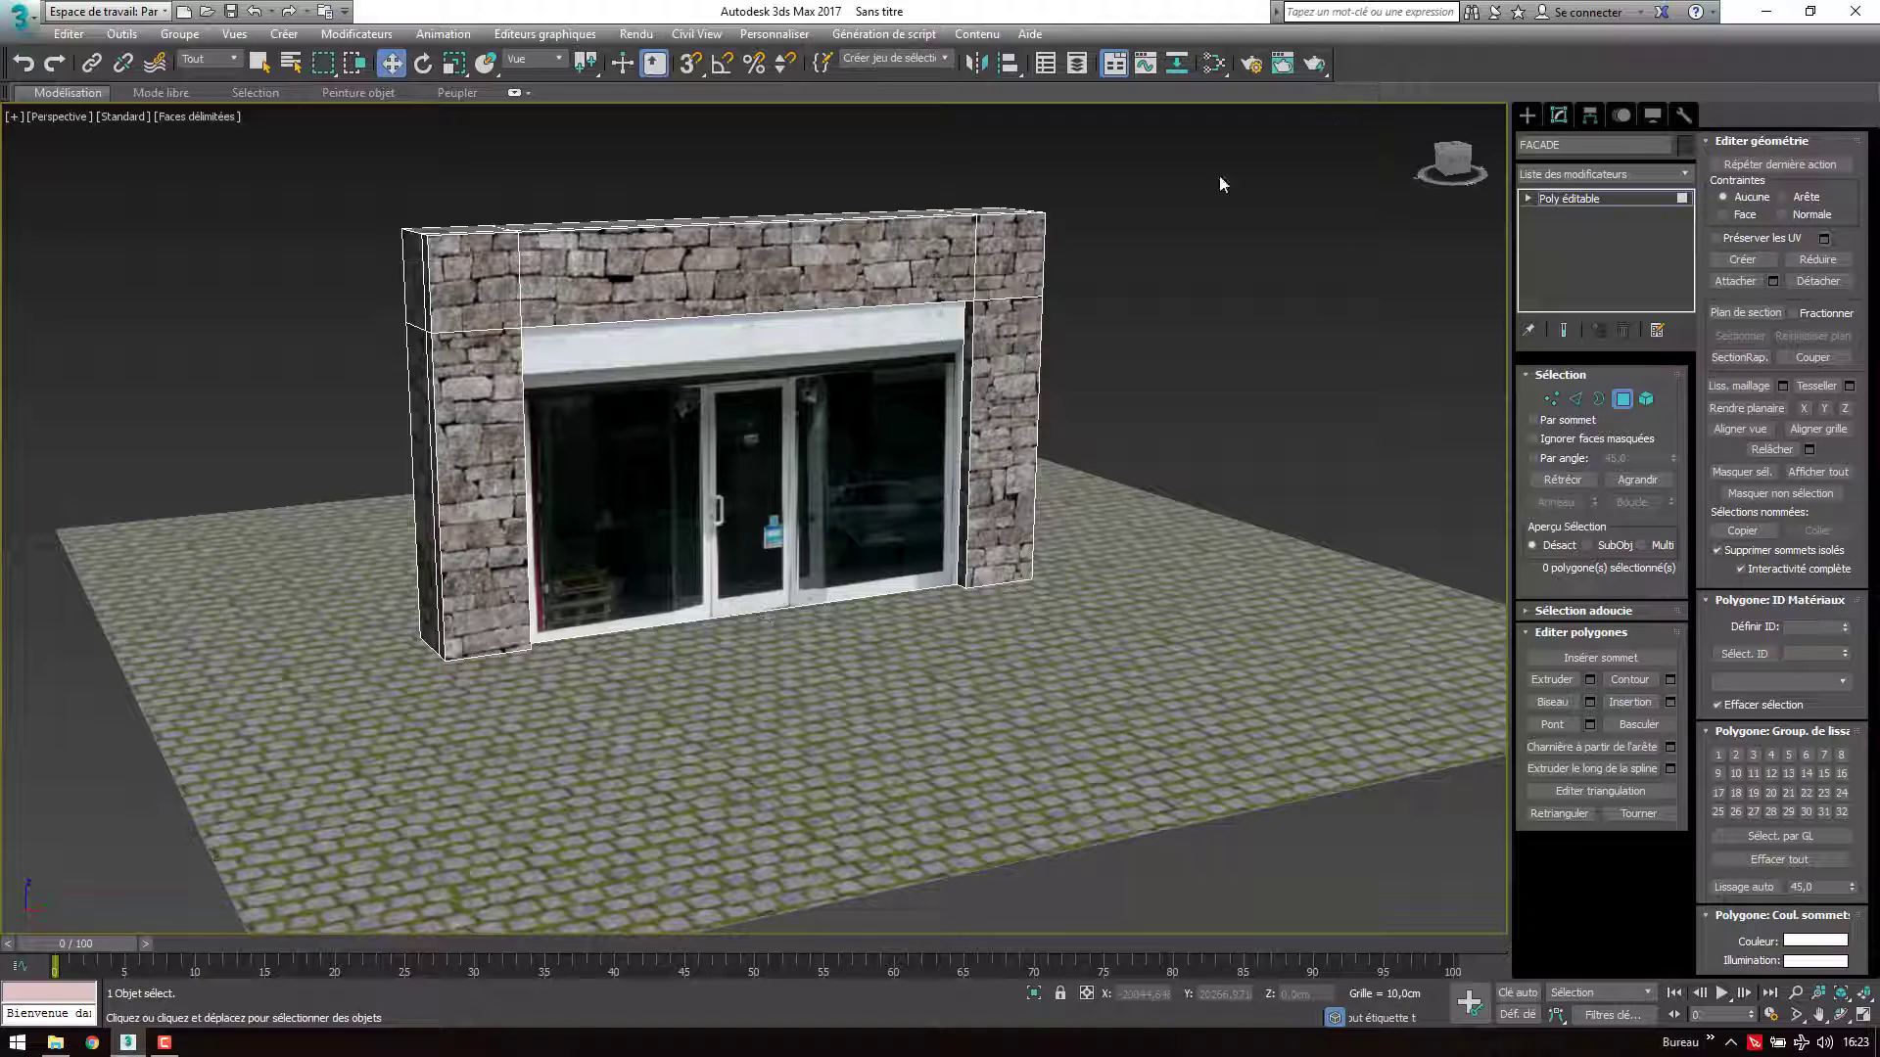
On quitting, increment-save ABAs7p1.max as ABAs7p02.max in the ABAS7 folder
click(1854, 11)
click(841, 554)
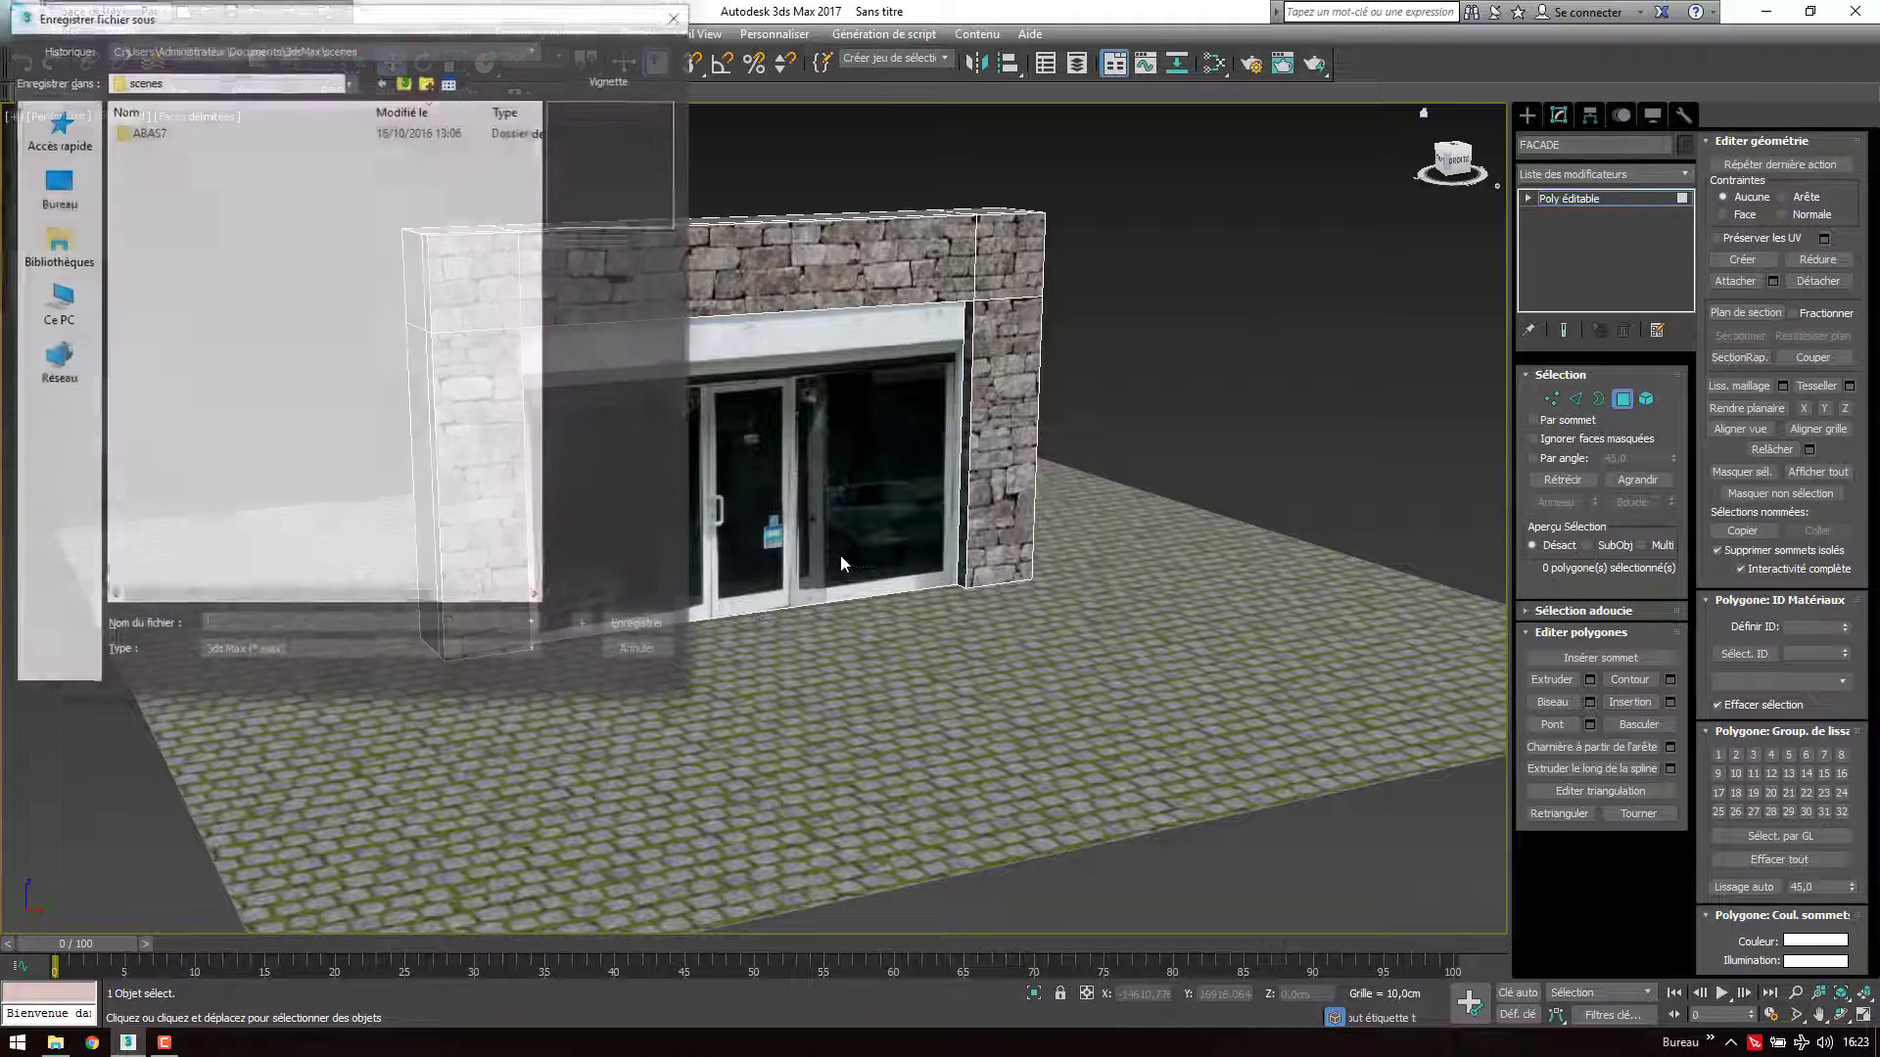
double_click(146, 130)
click(169, 134)
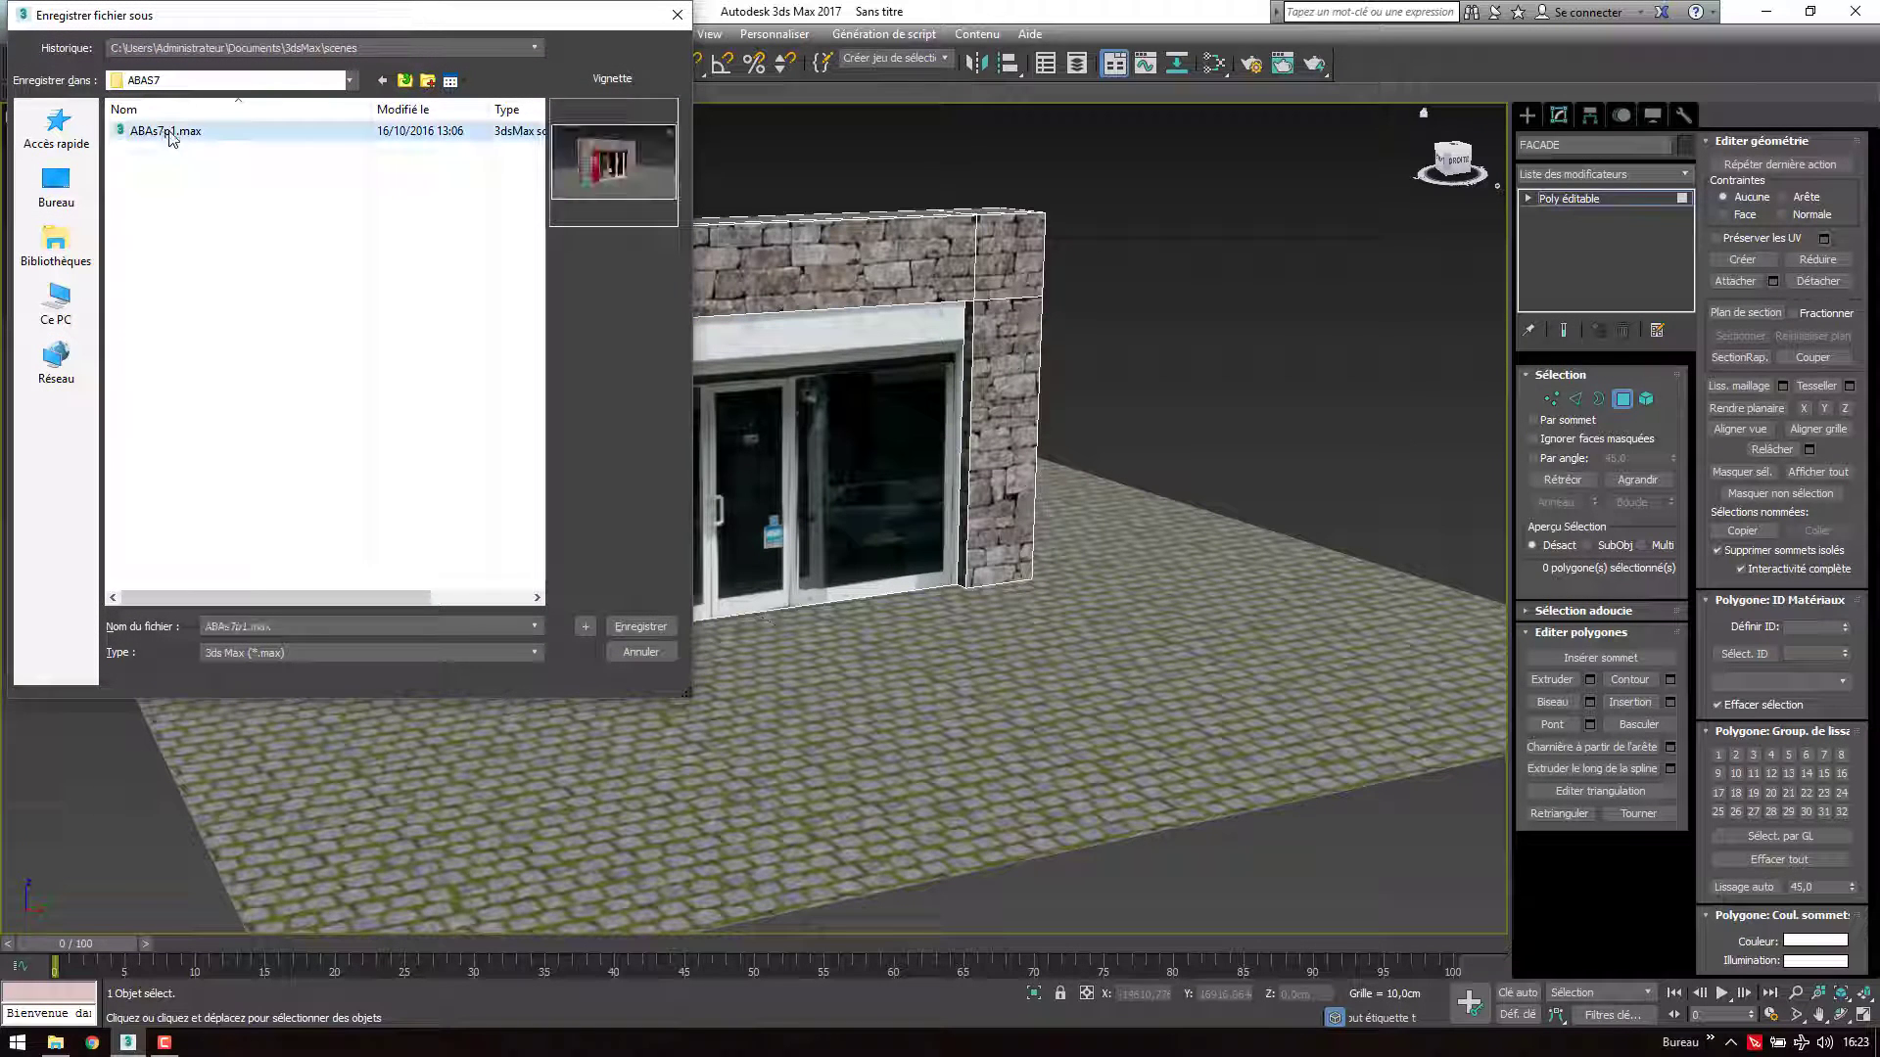
click(583, 630)
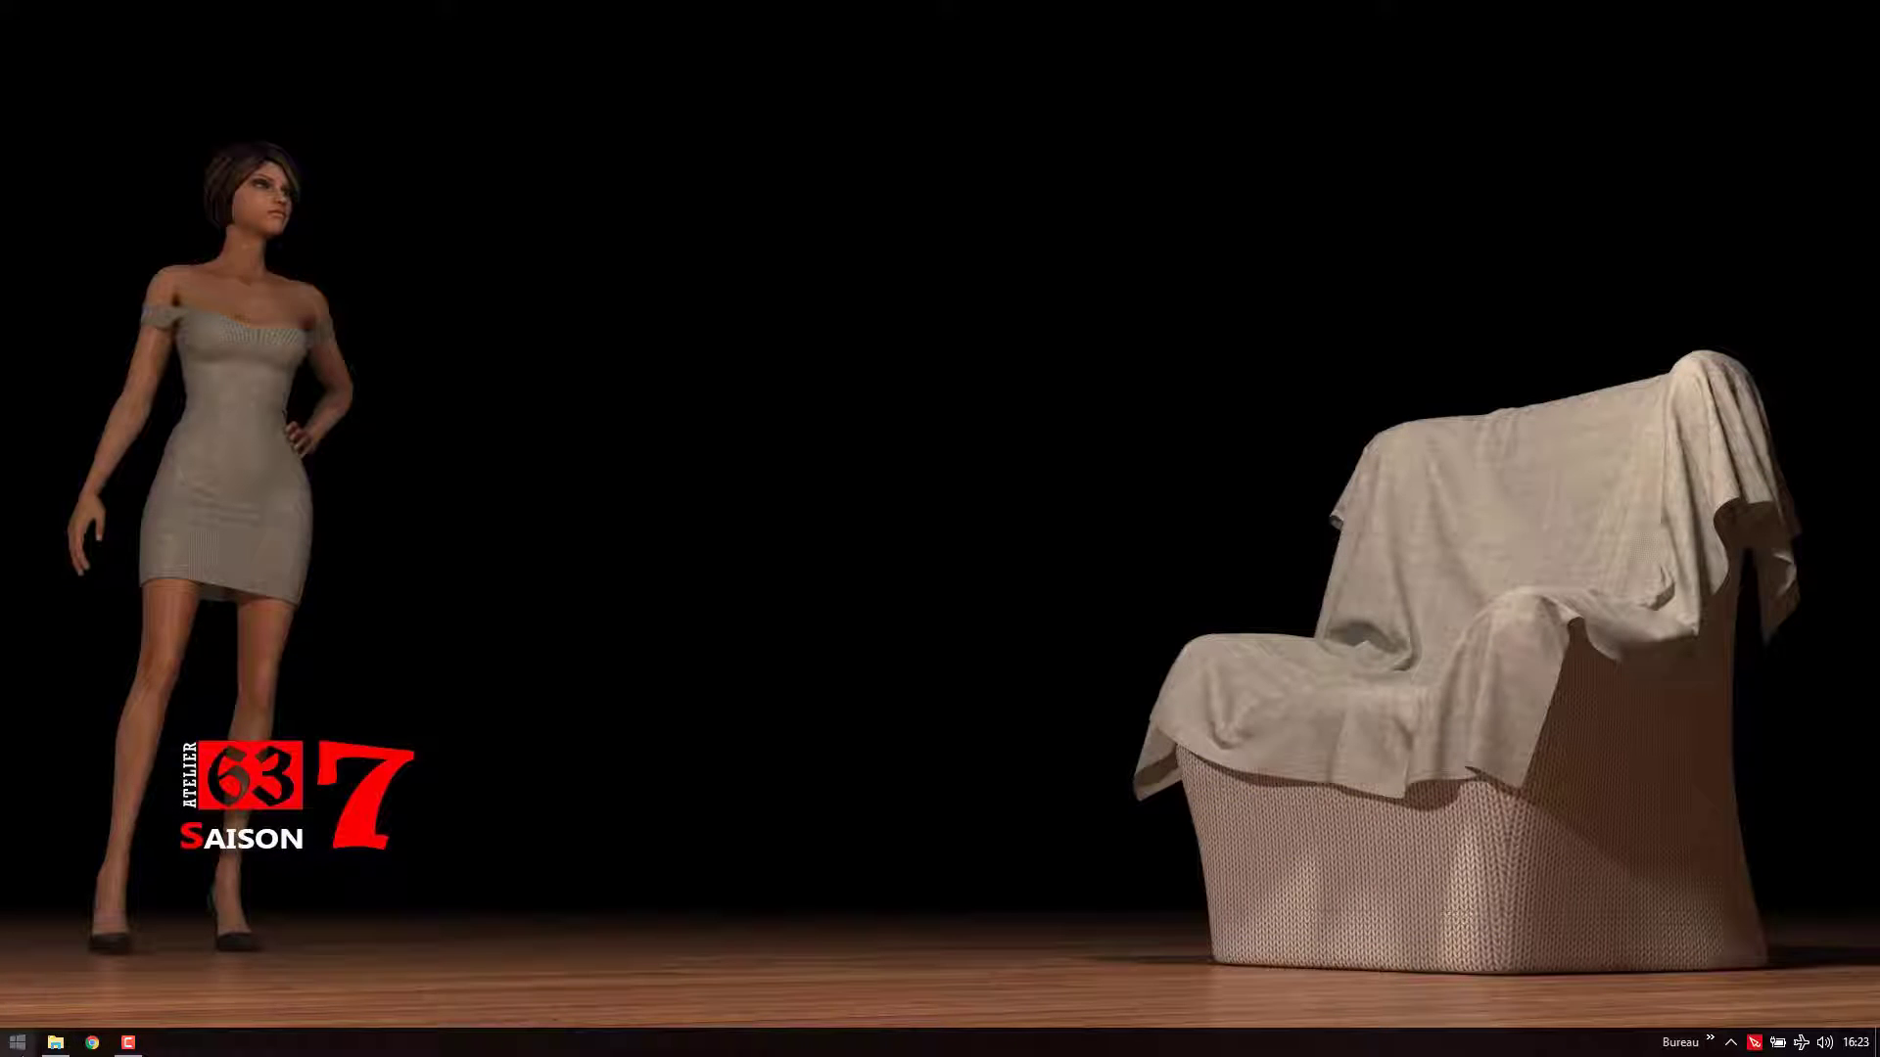
Launch Autodesk 3ds Max 2017 from the Start menu
click(18, 1043)
click(328, 771)
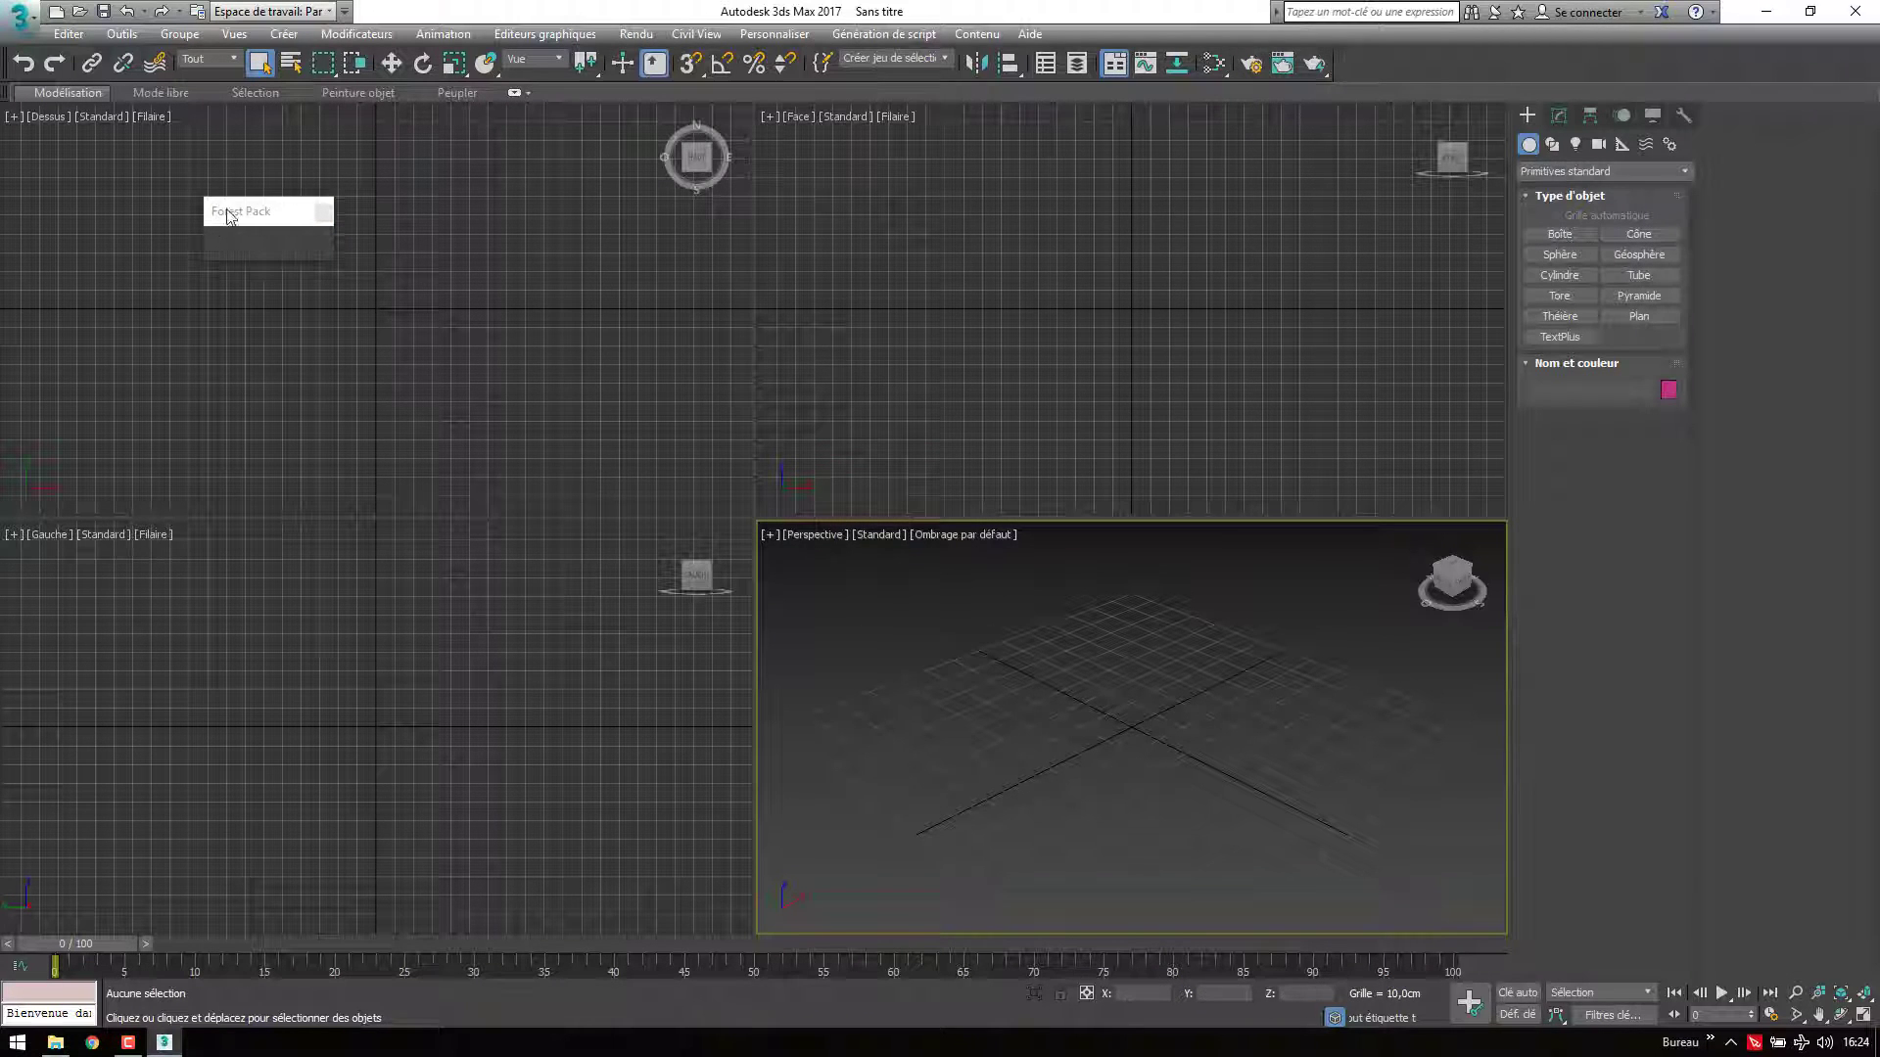
Dock the Forest Pack toolbar, maximize the Perspective viewport, and reopen ABAs7p02.max from recent documents
mouse_move(233, 215)
mouse_down()
mouse_move(396, 223)
mouse_move(1447, 59)
mouse_up()
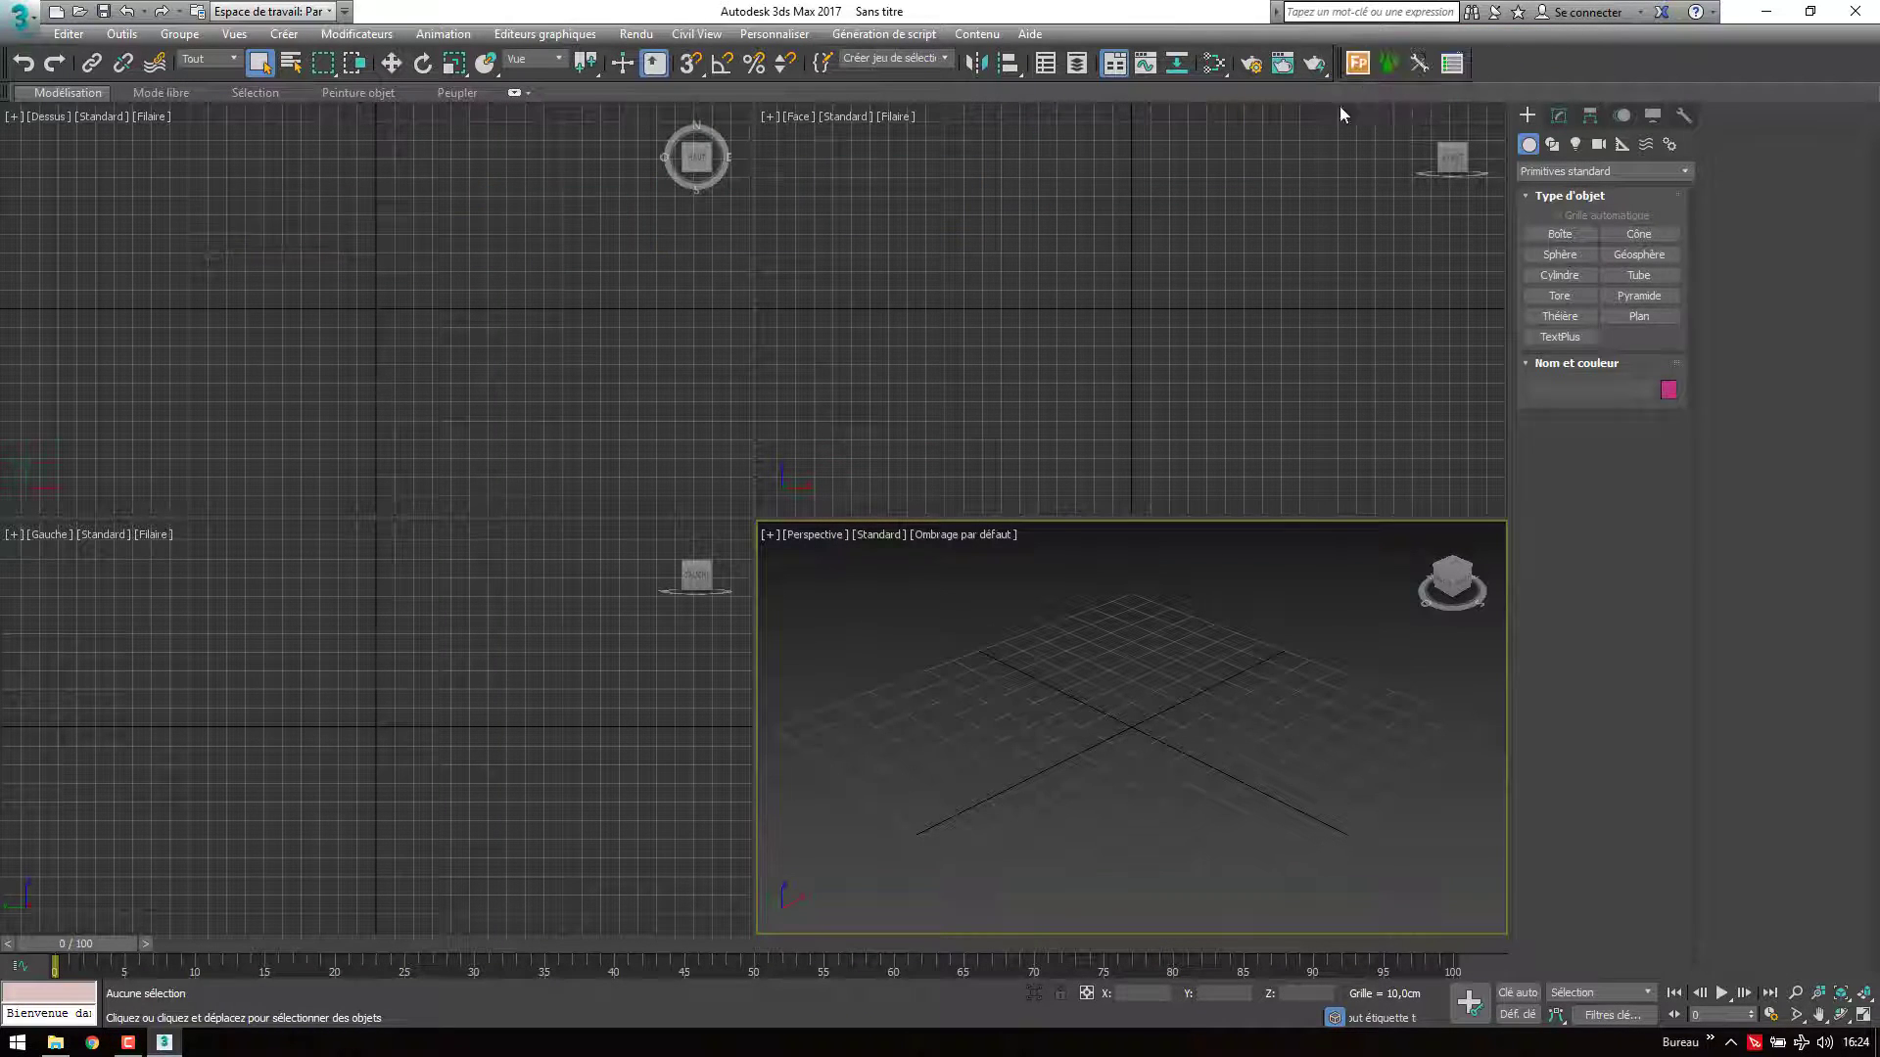
click(1863, 1016)
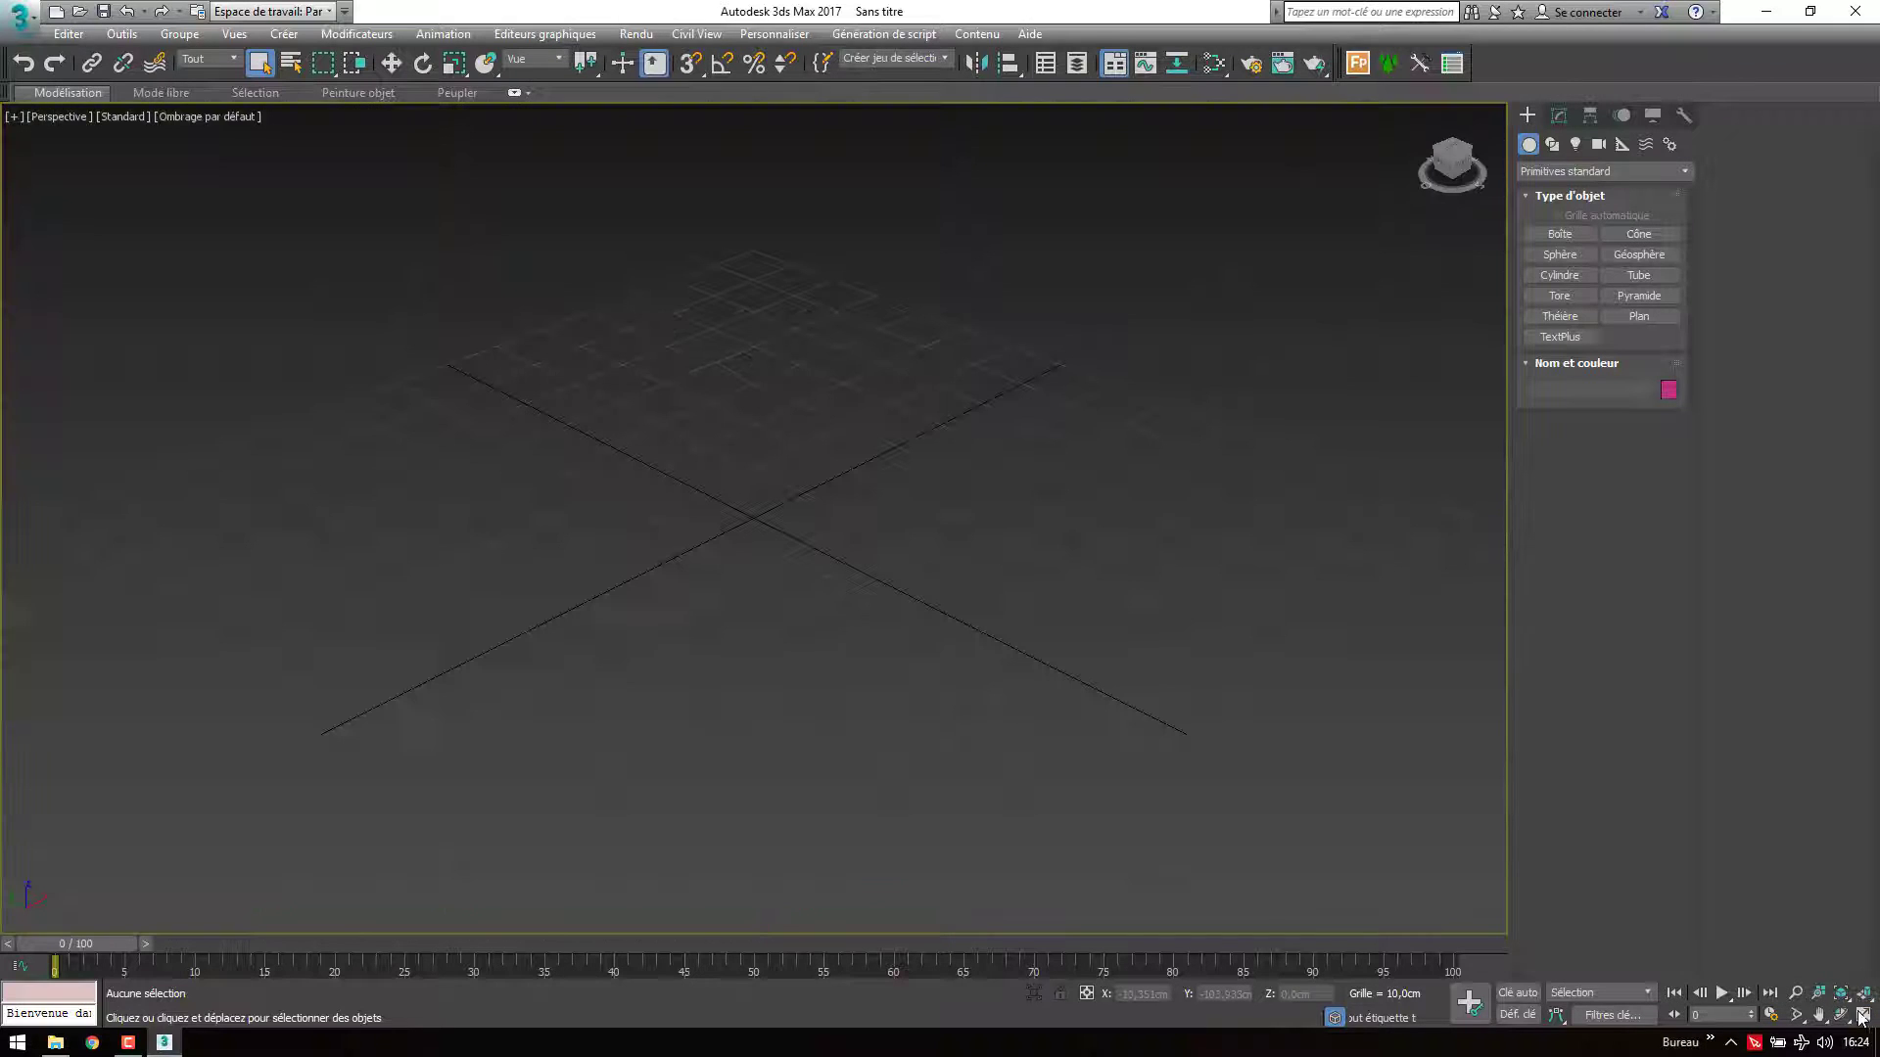
click(20, 16)
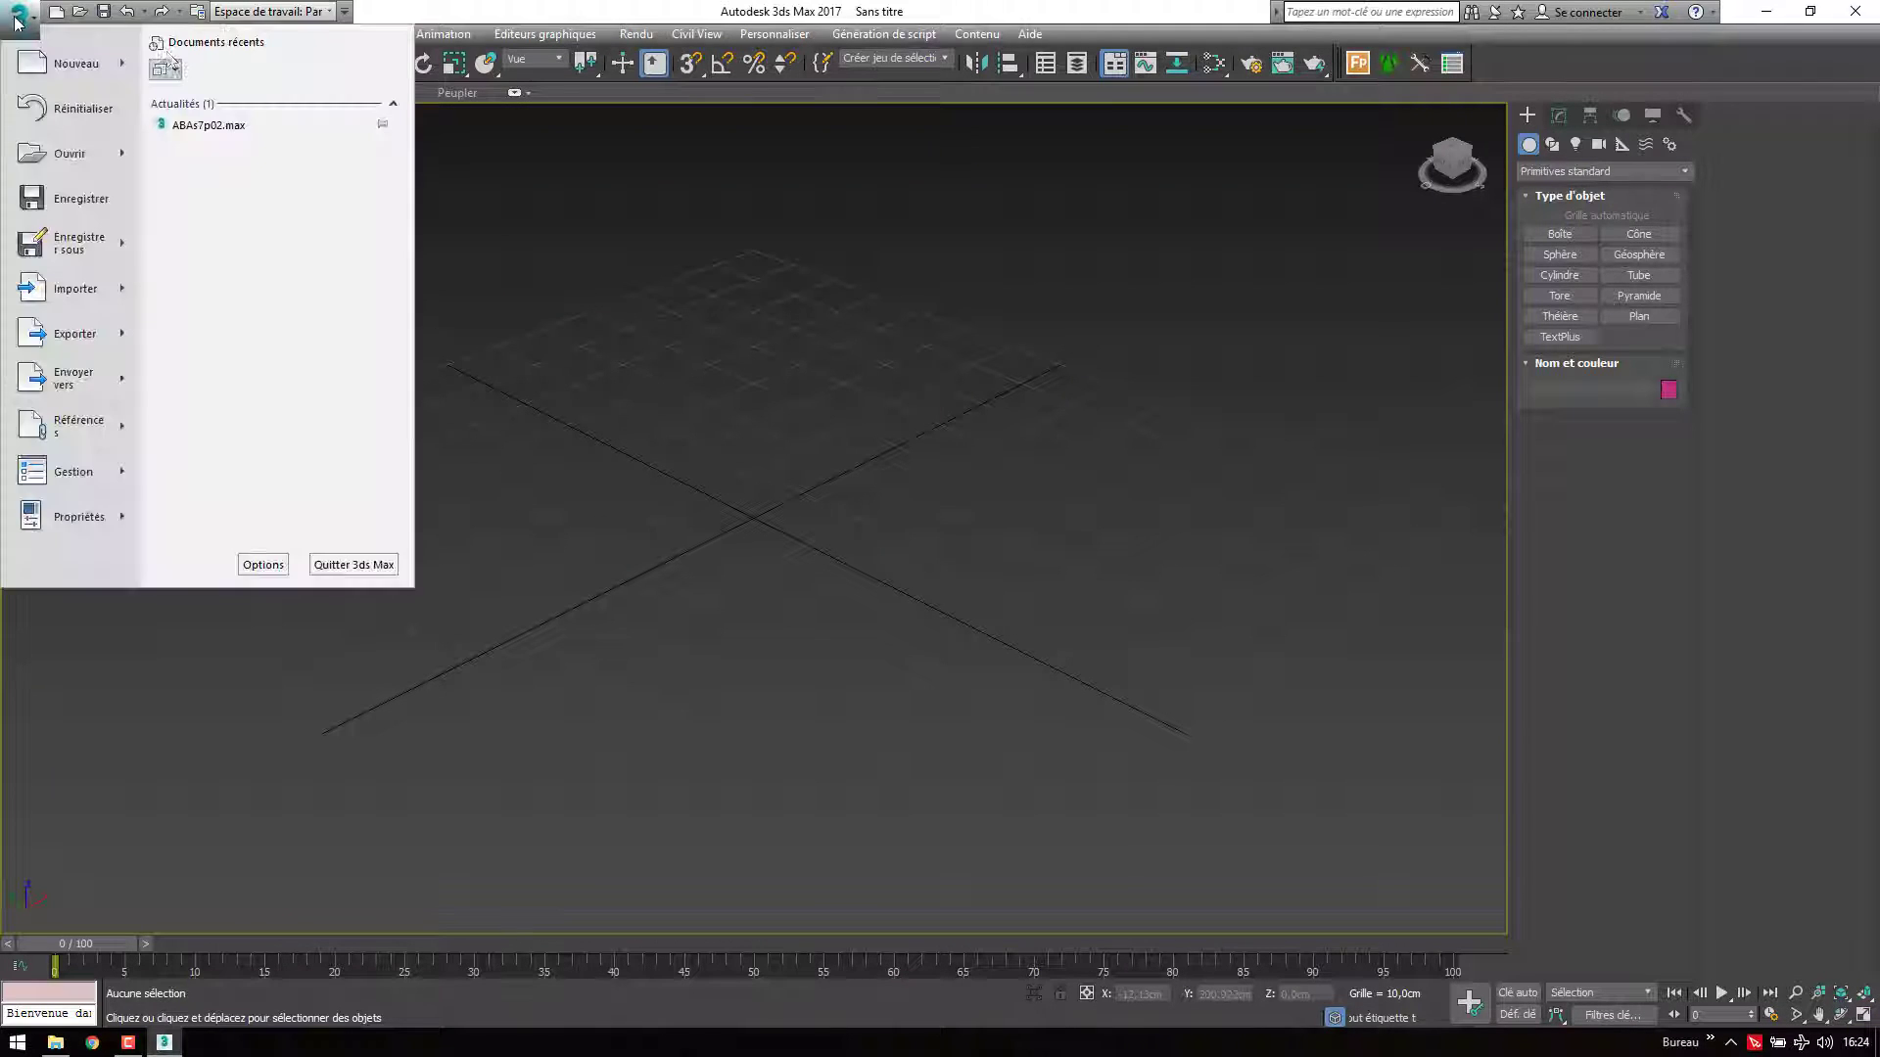
click(208, 125)
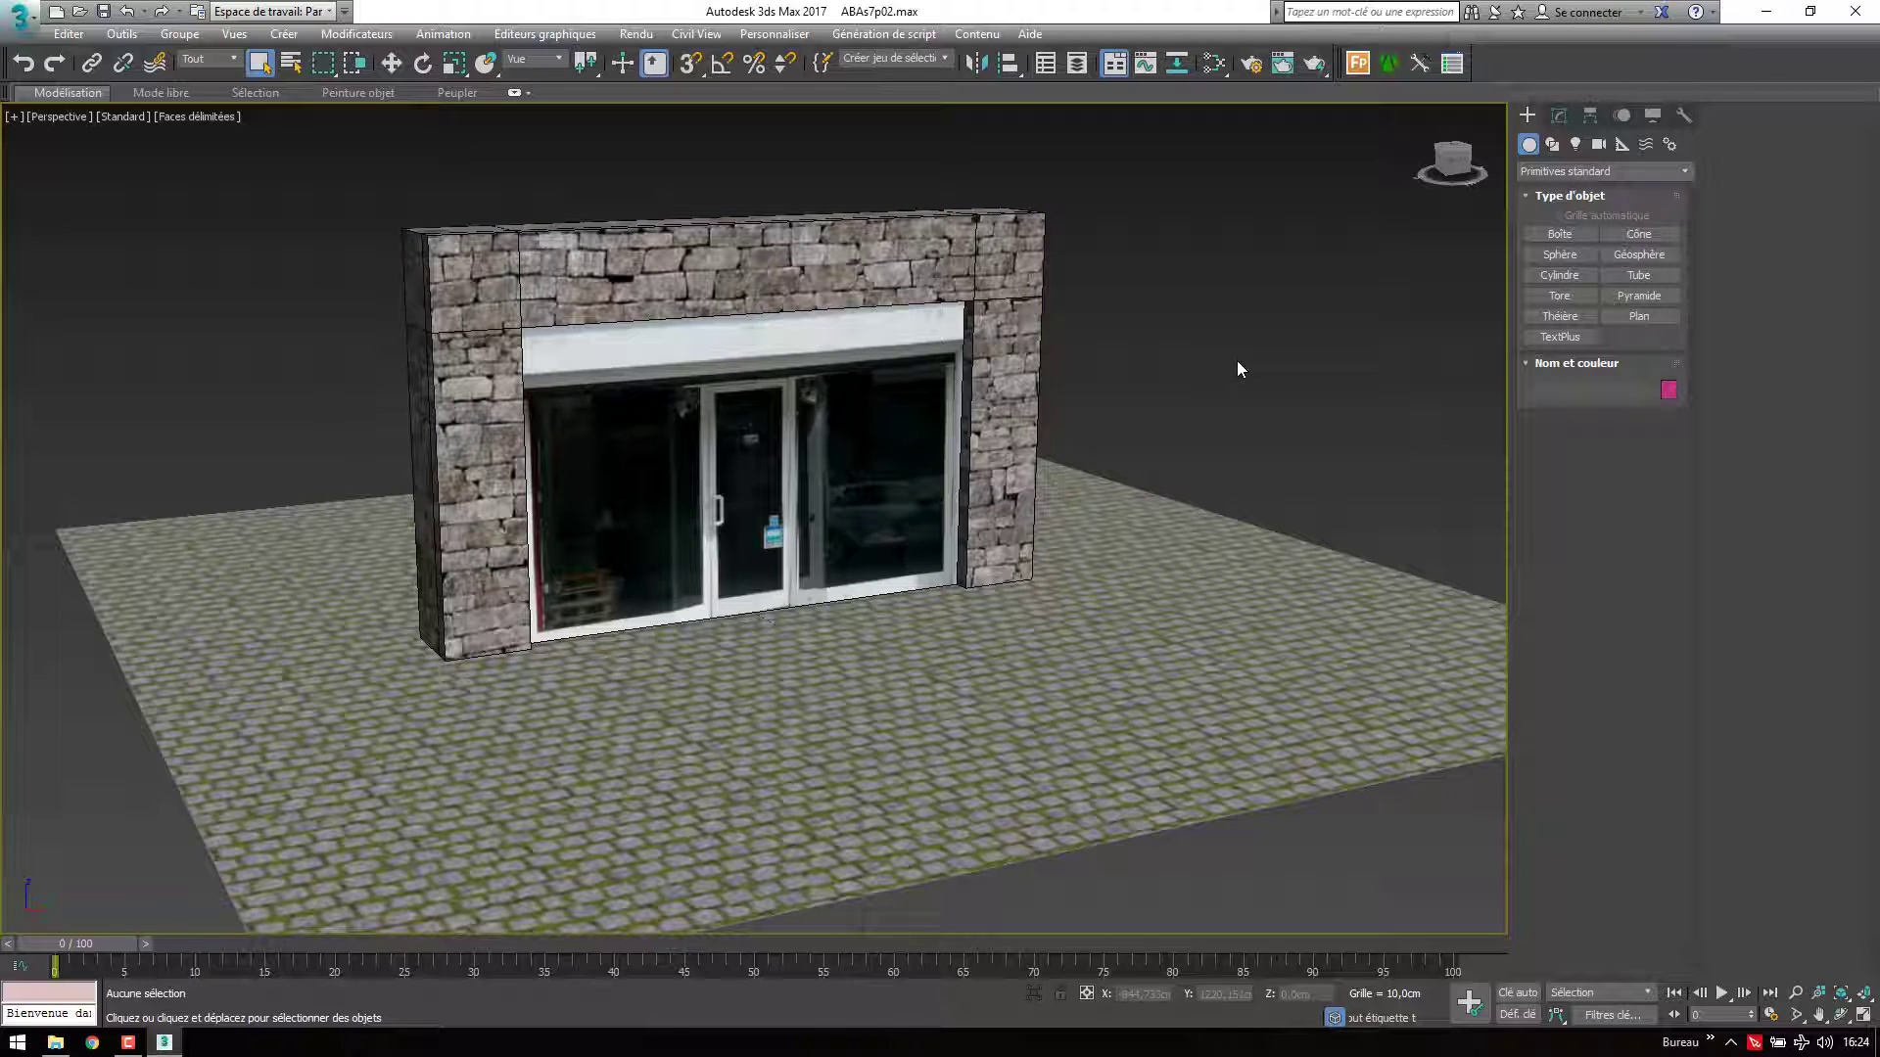
Confirm Max.mentalray is the active initial setting in the switcher, then show the Rendu menu
click(773, 34)
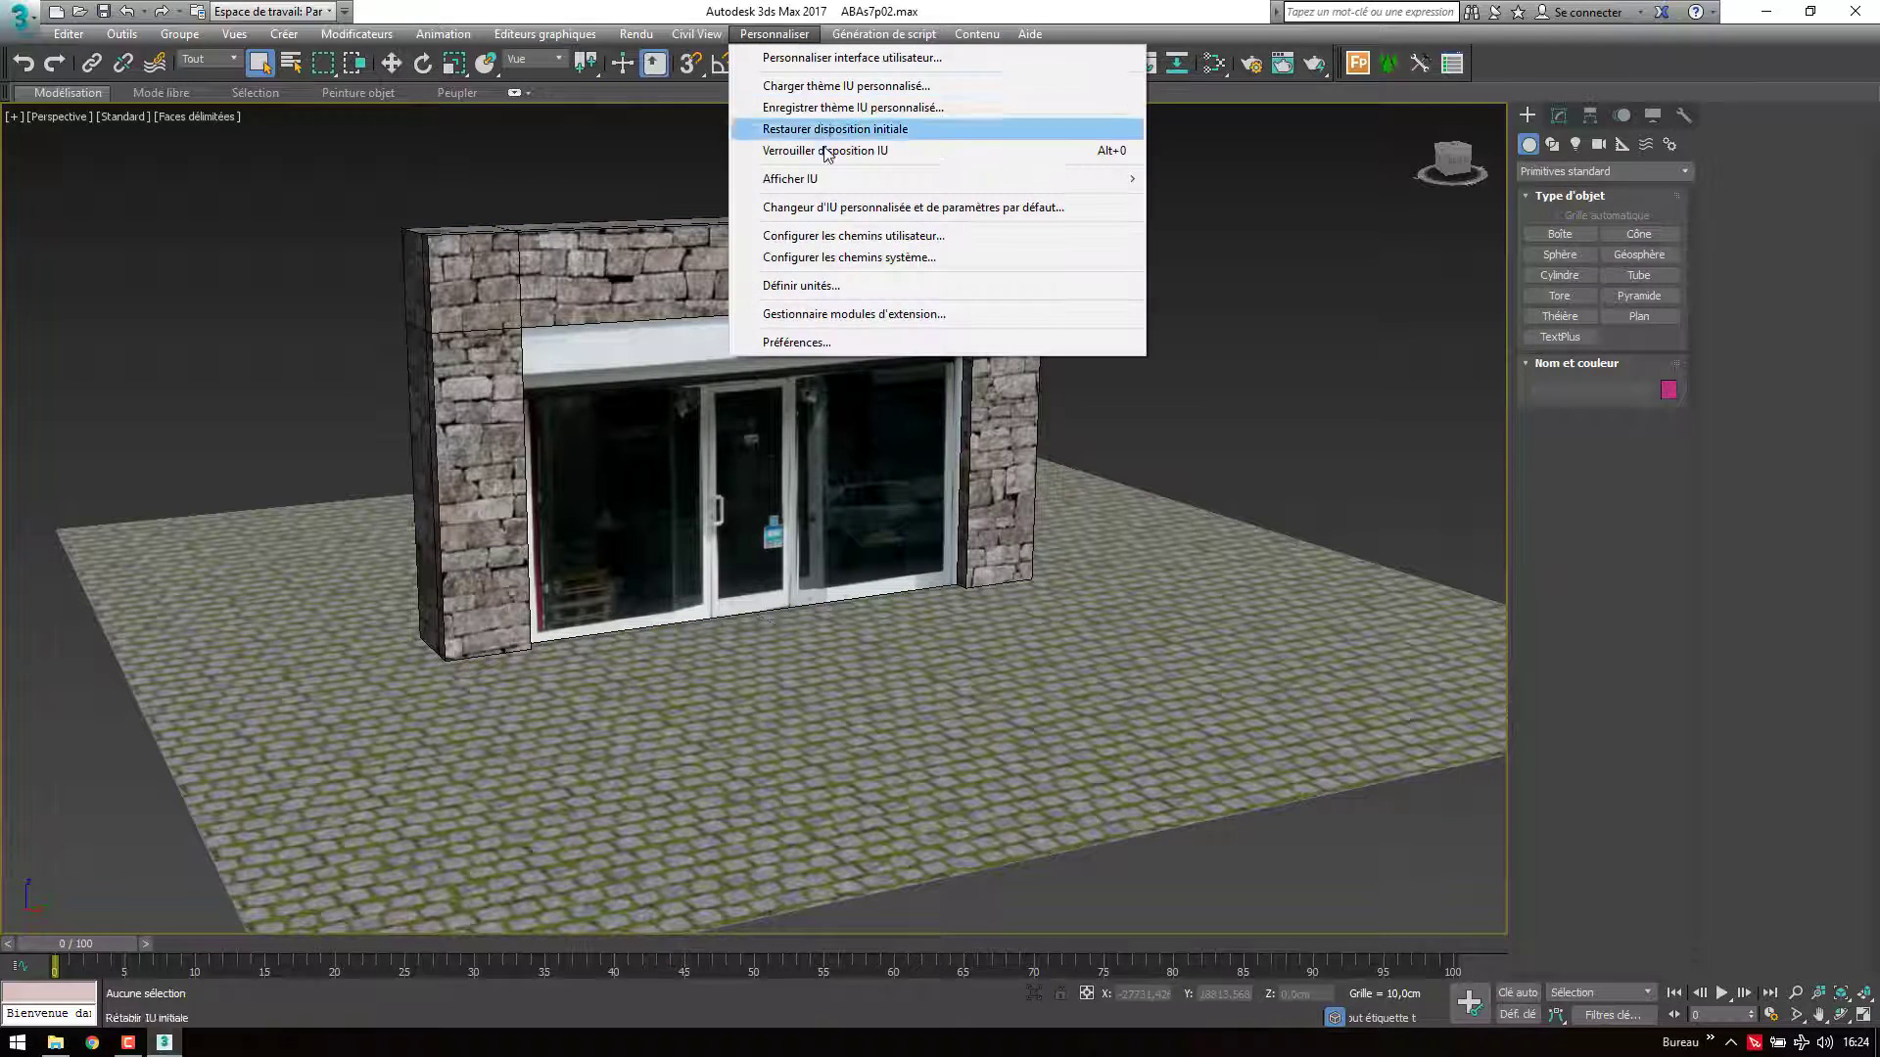
click(846, 203)
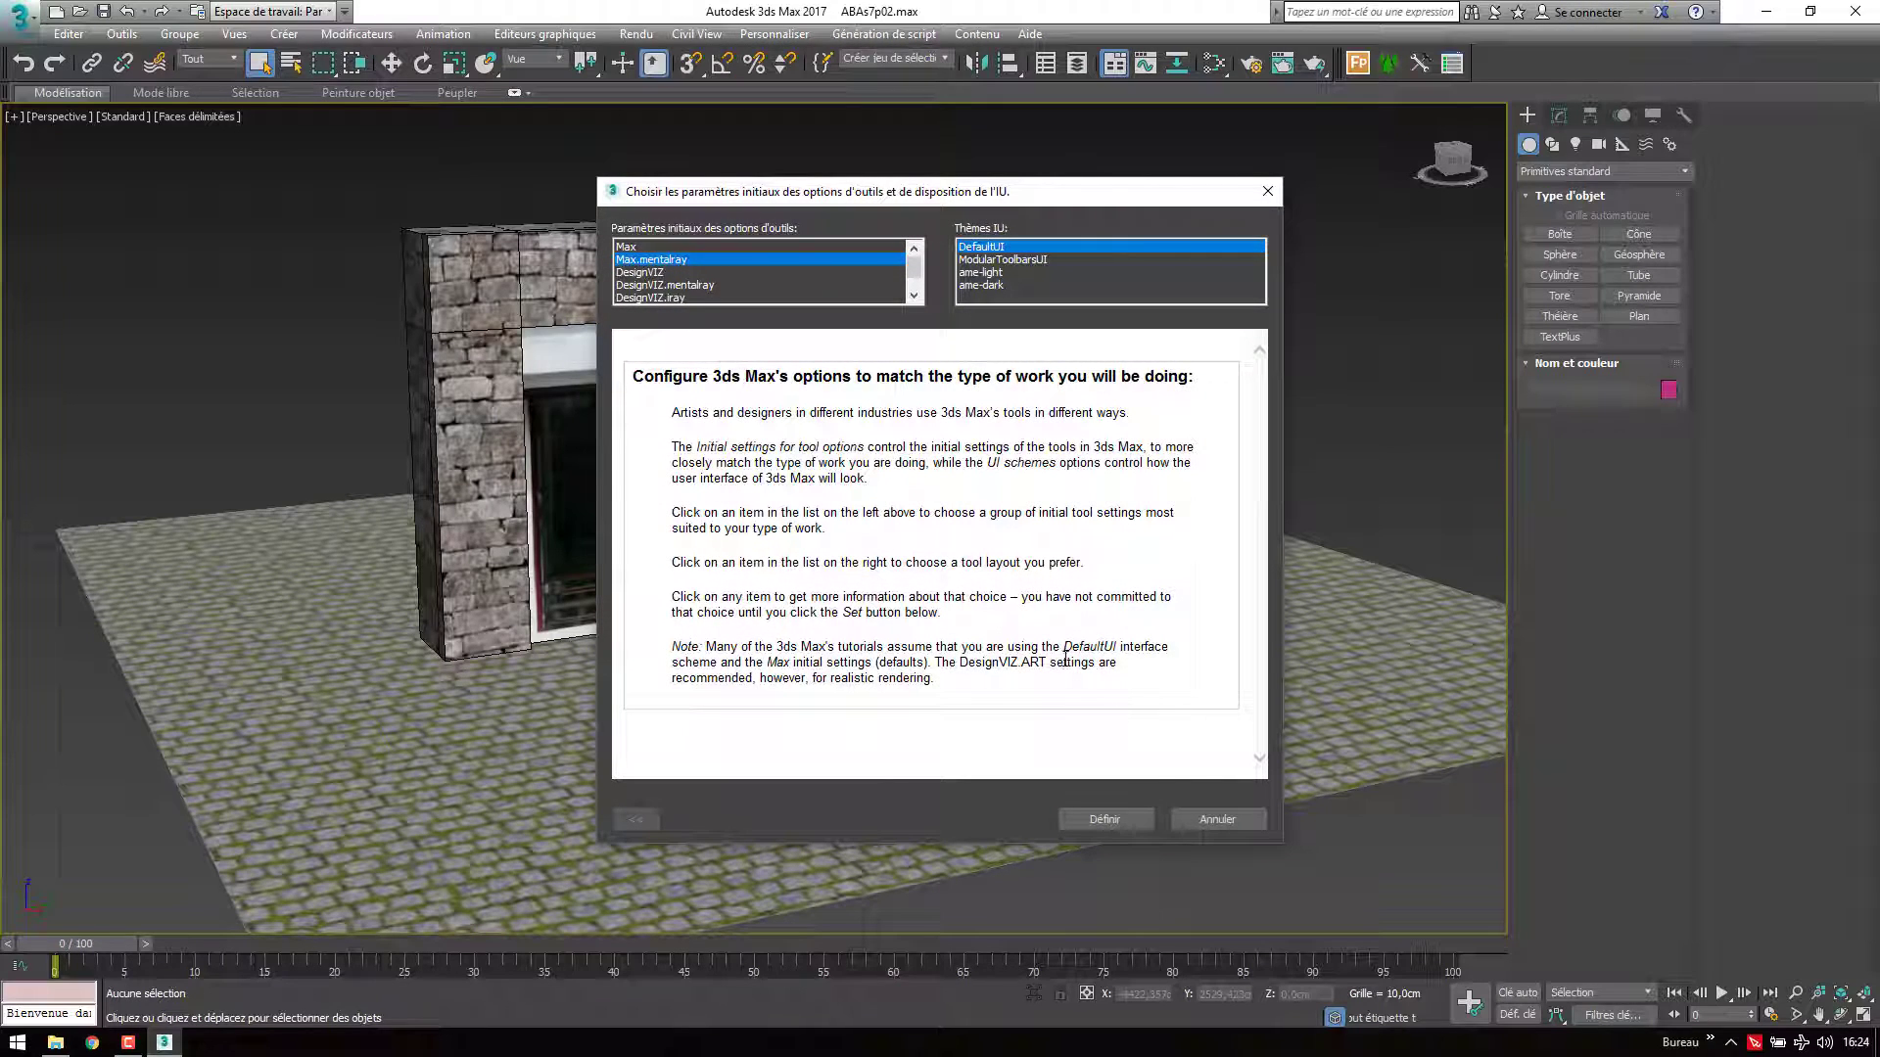
click(1229, 828)
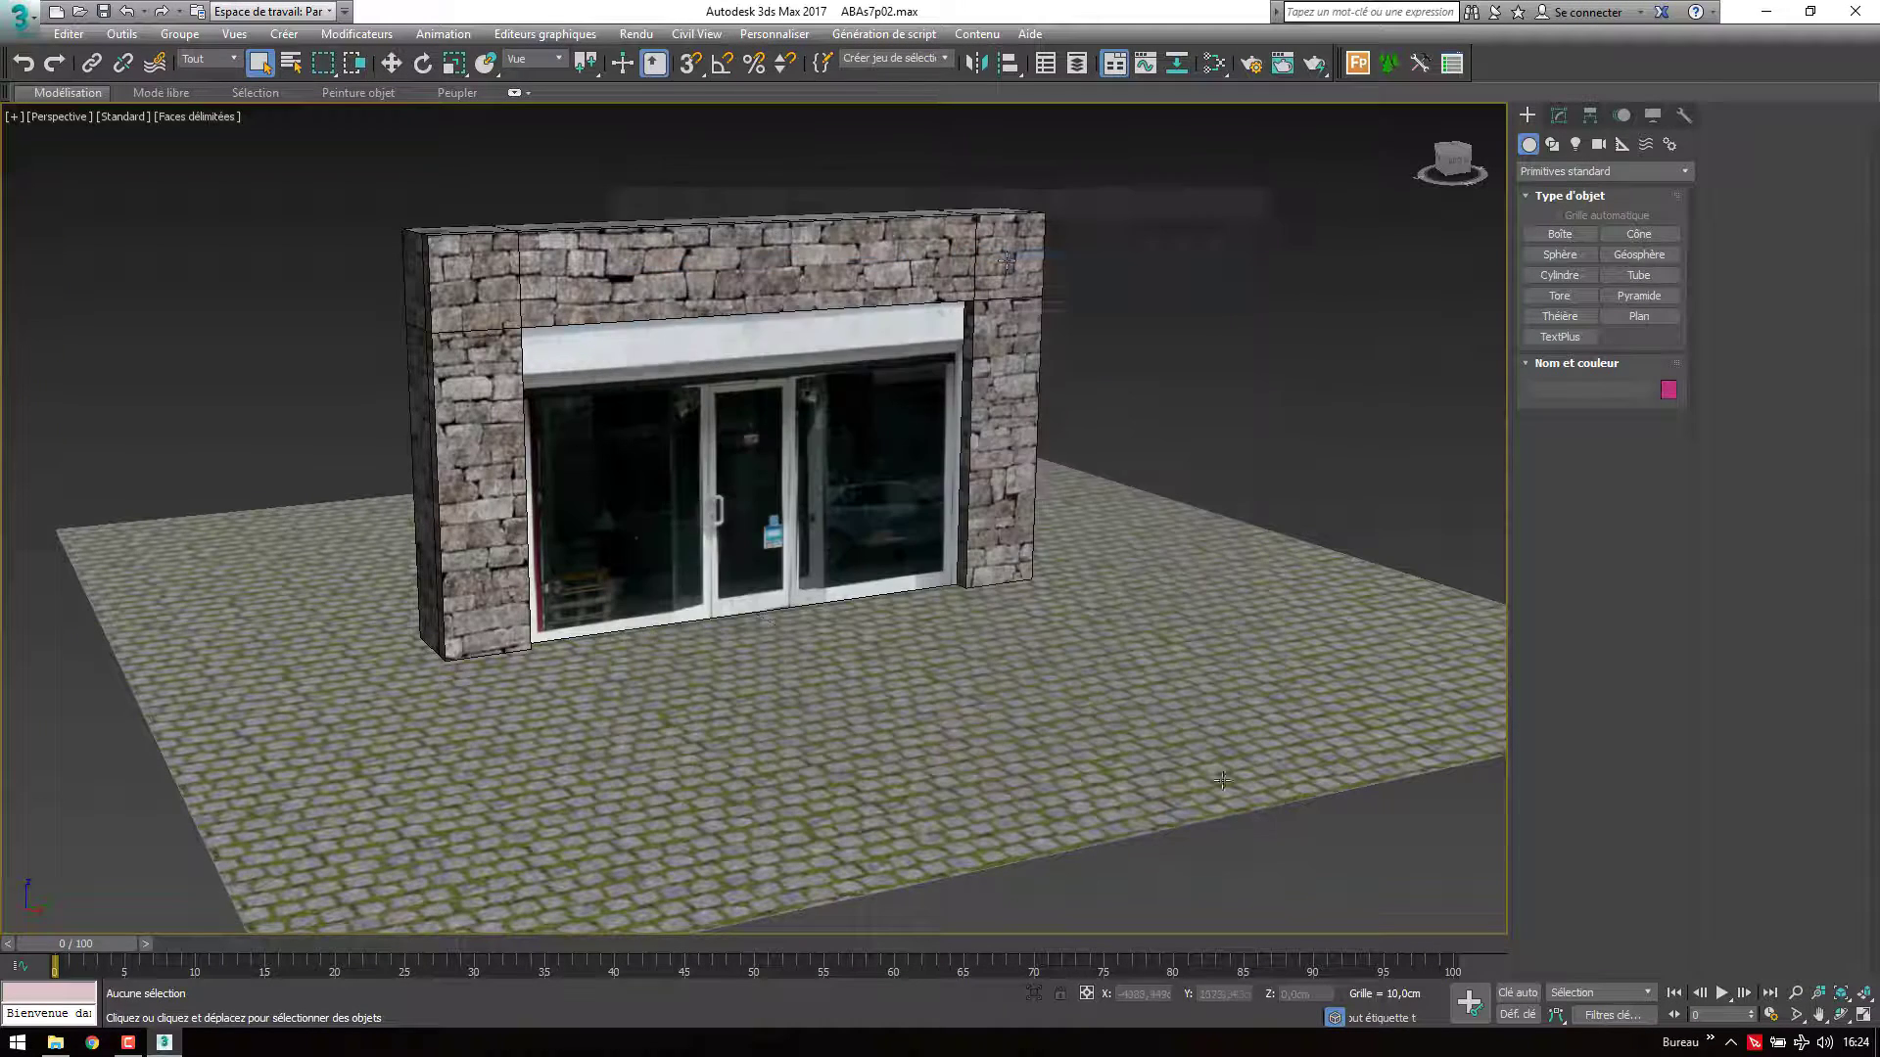
click(637, 35)
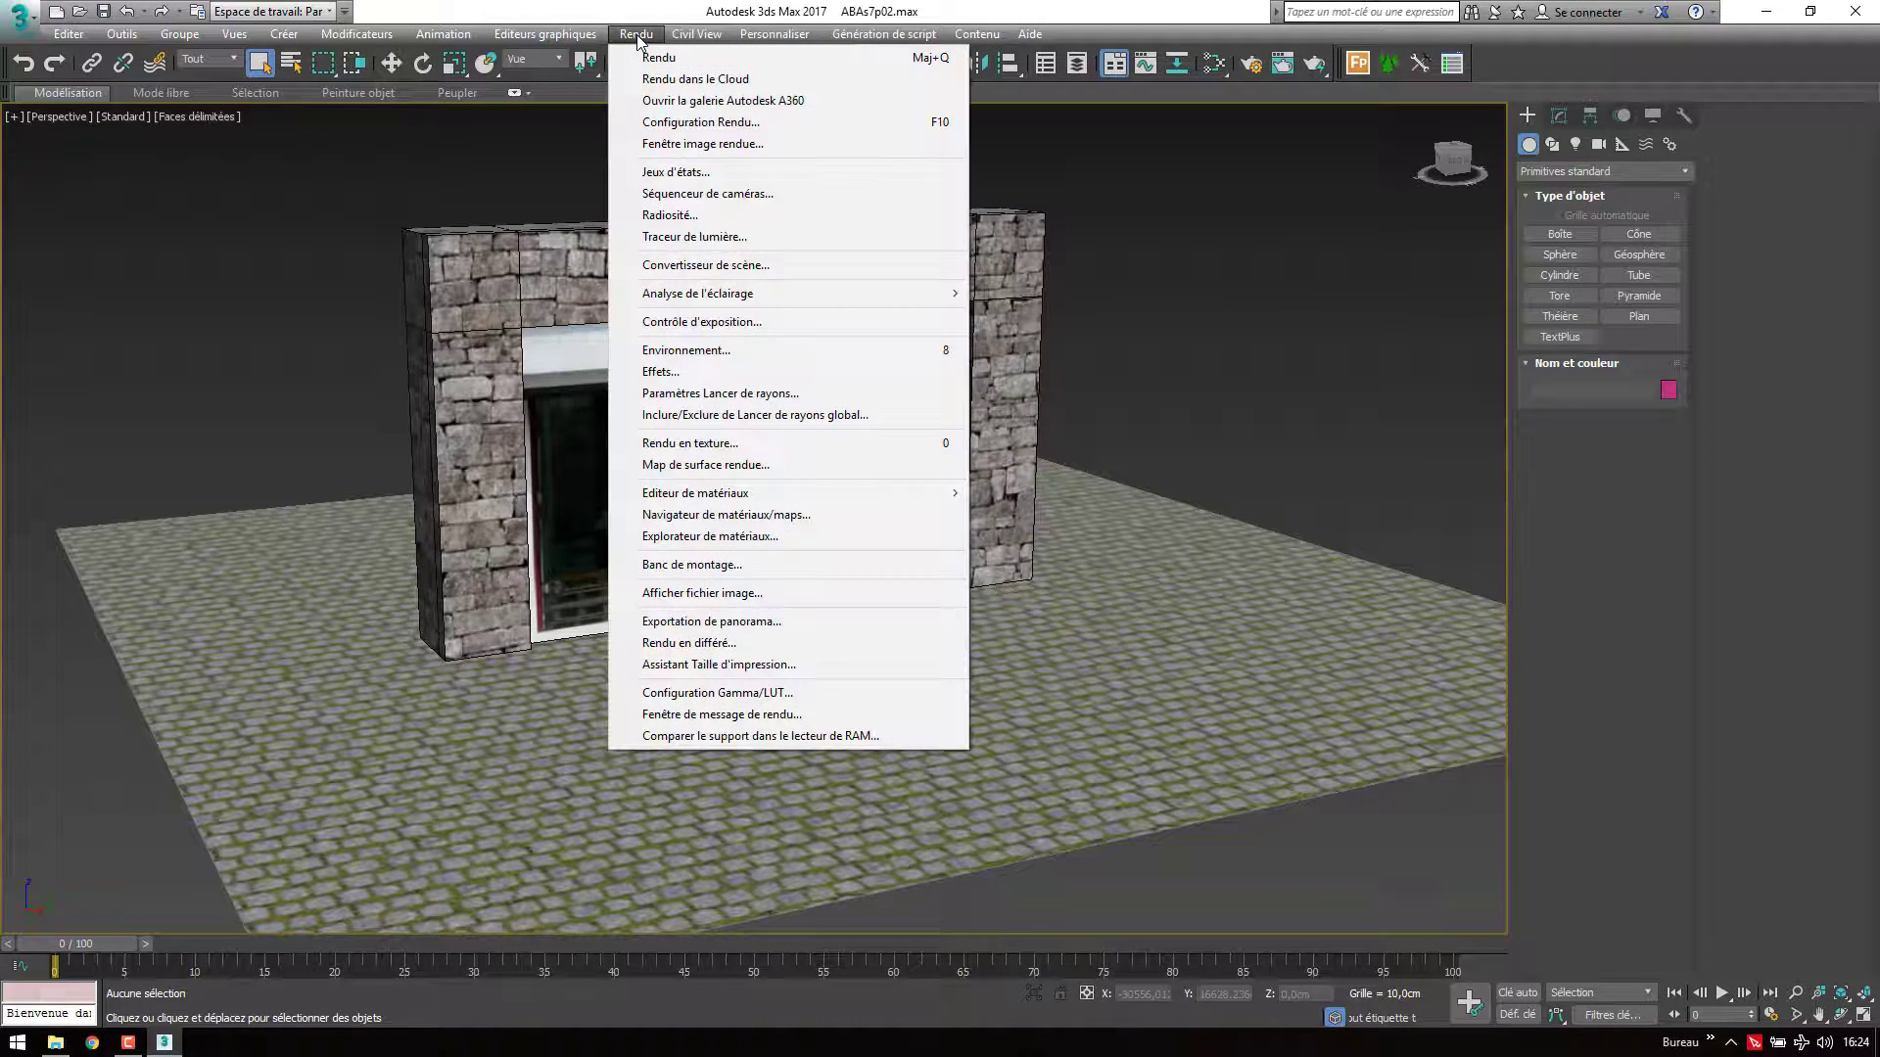
In Render Setup, switch the renderer to Mental ray NVIDIA and run a first test render
click(697, 122)
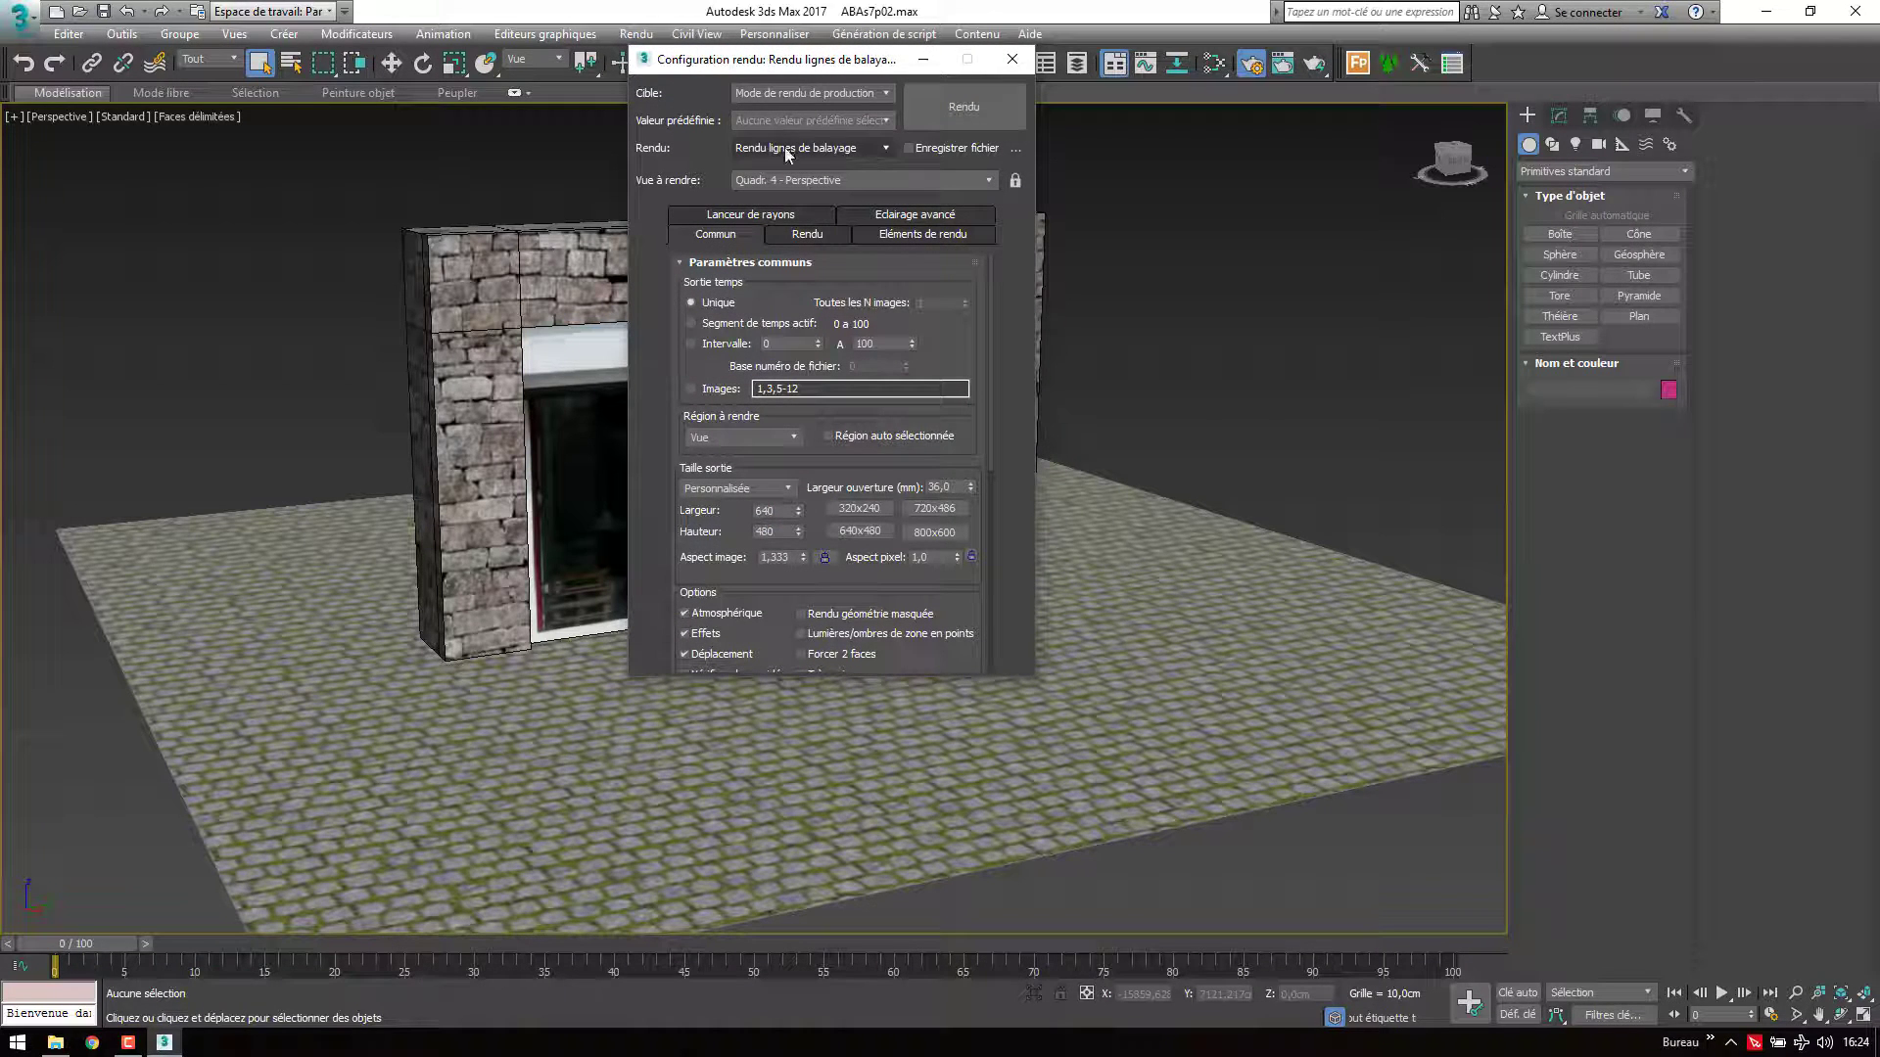
click(872, 149)
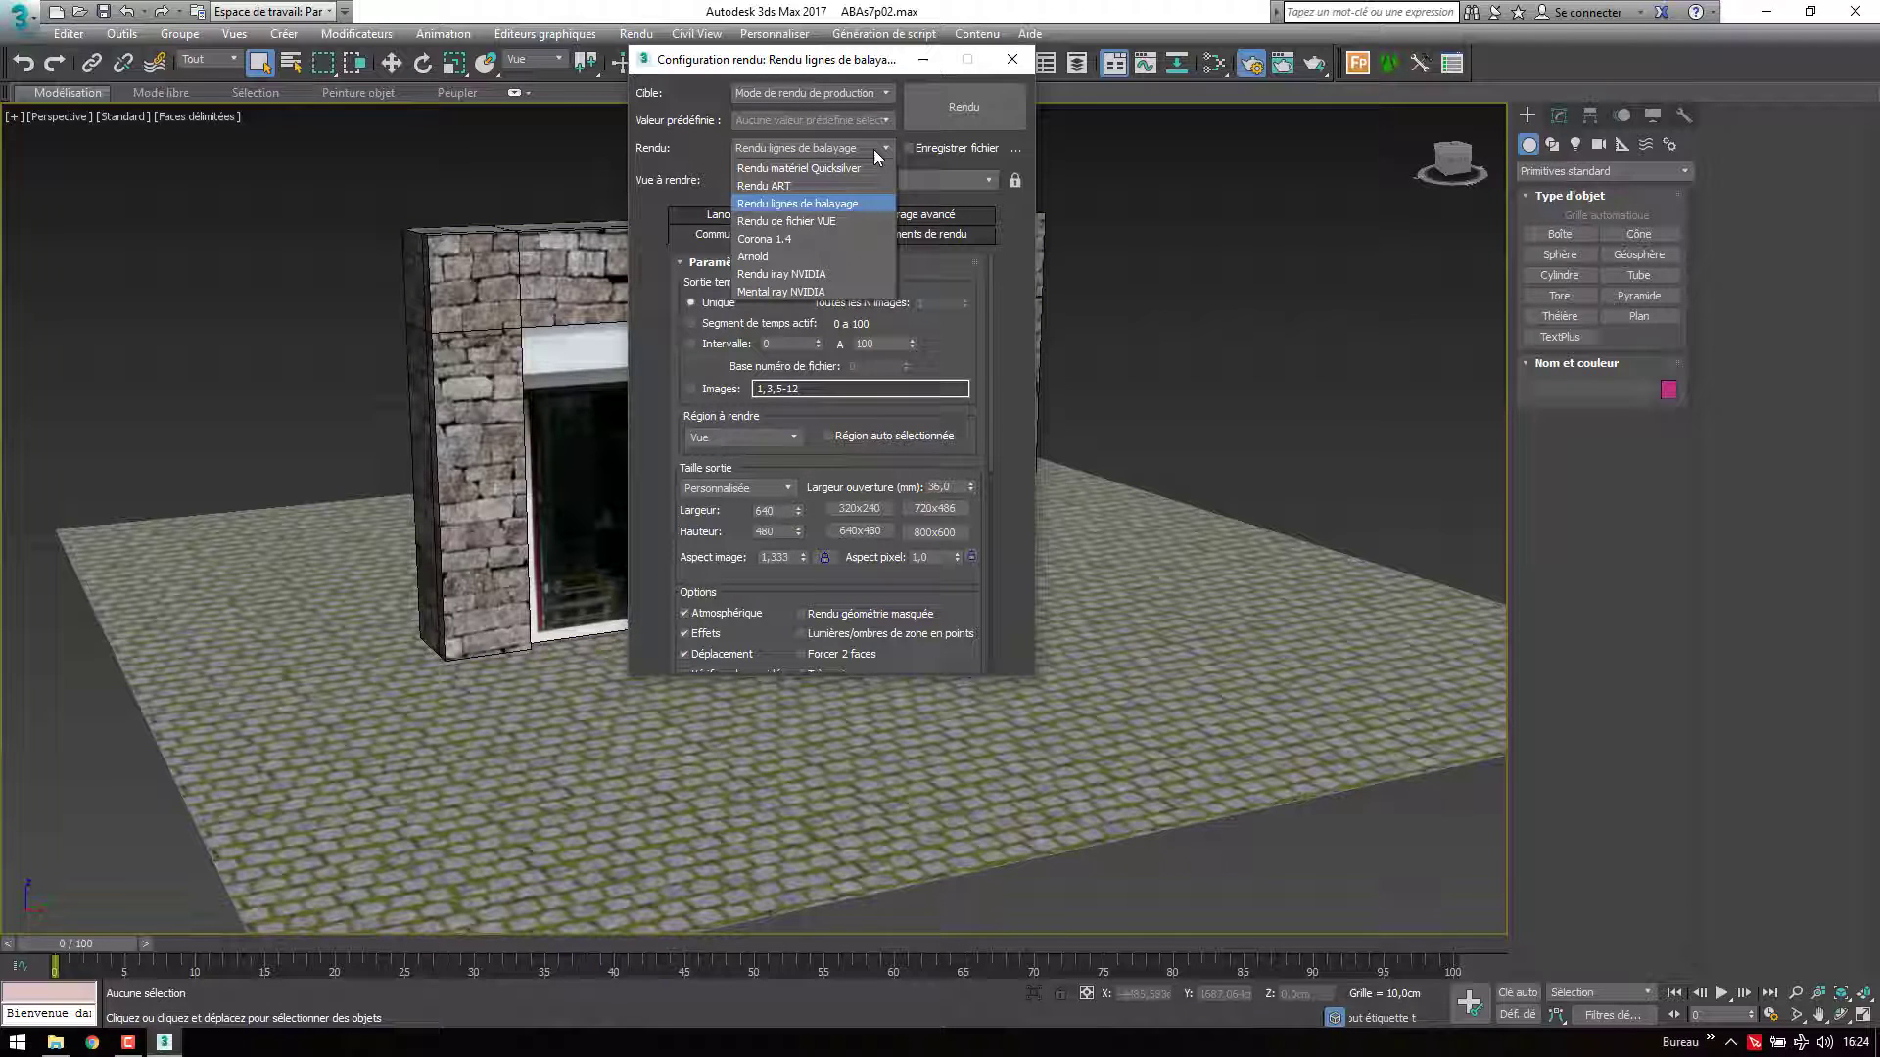
click(800, 292)
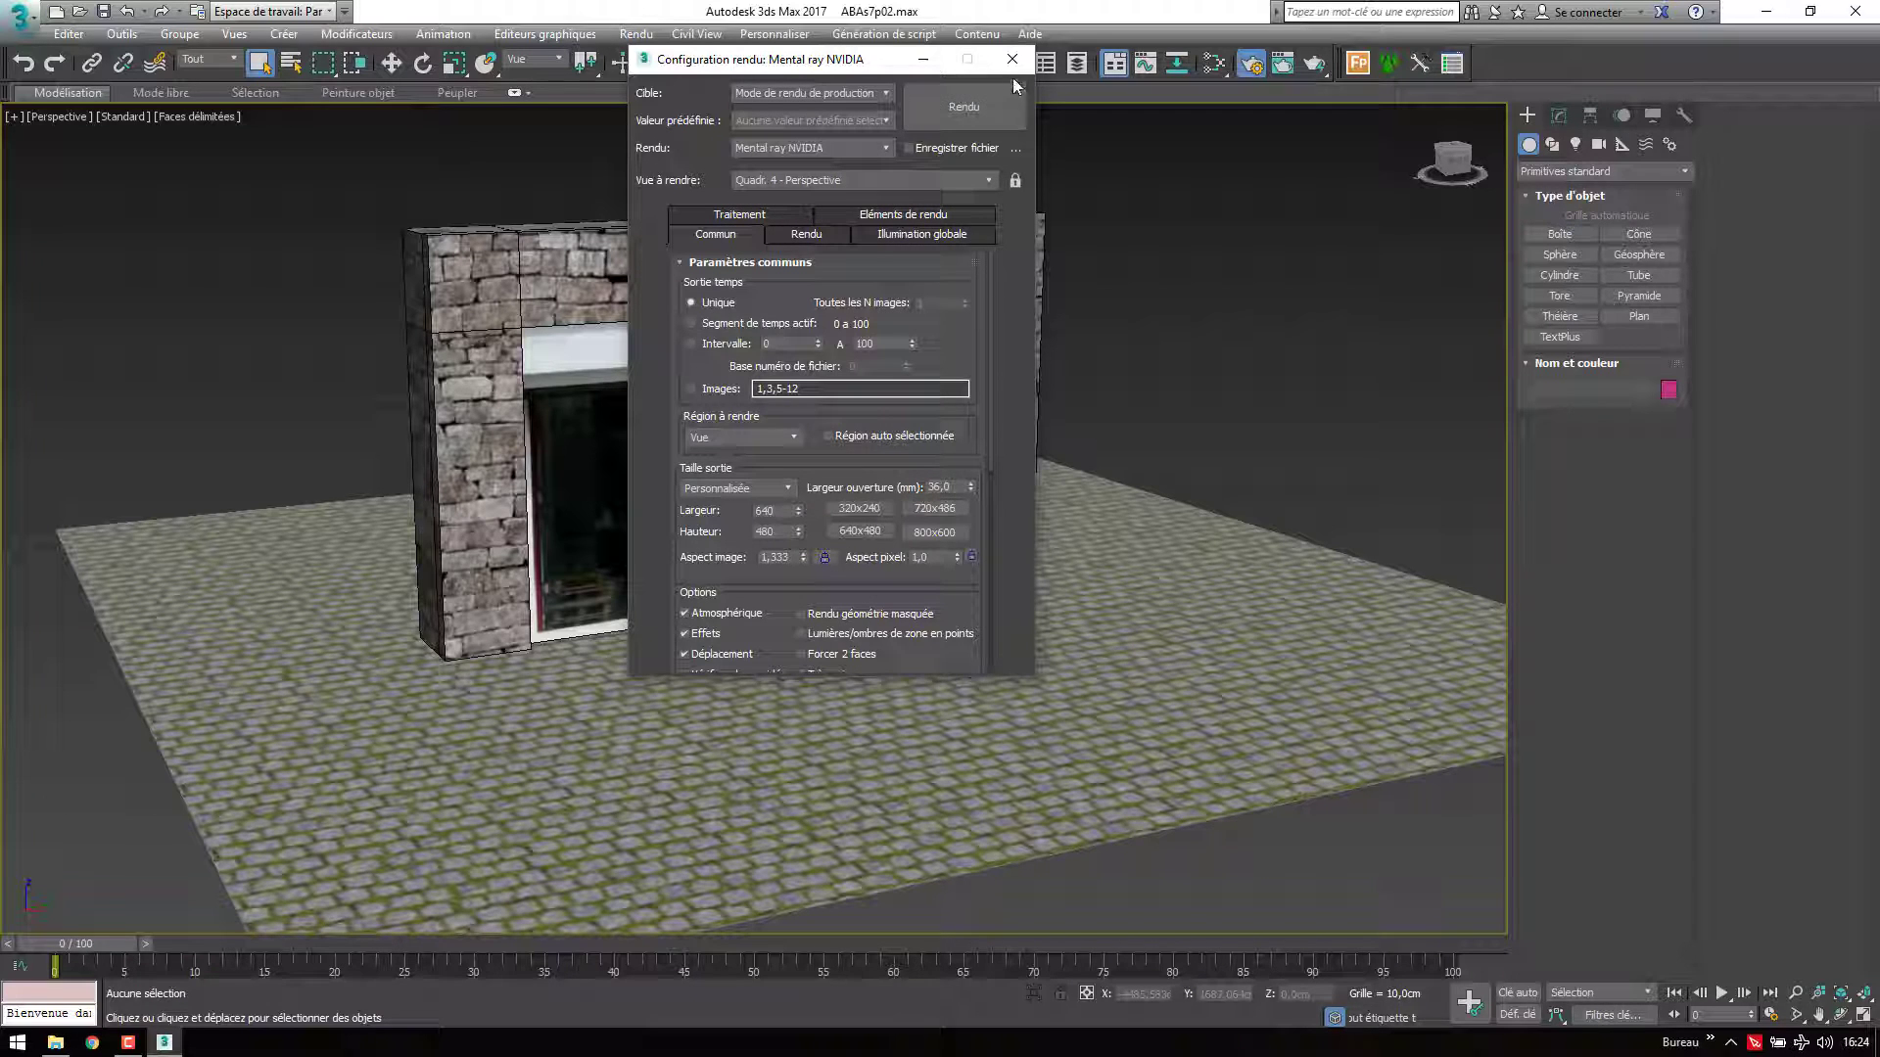
click(964, 107)
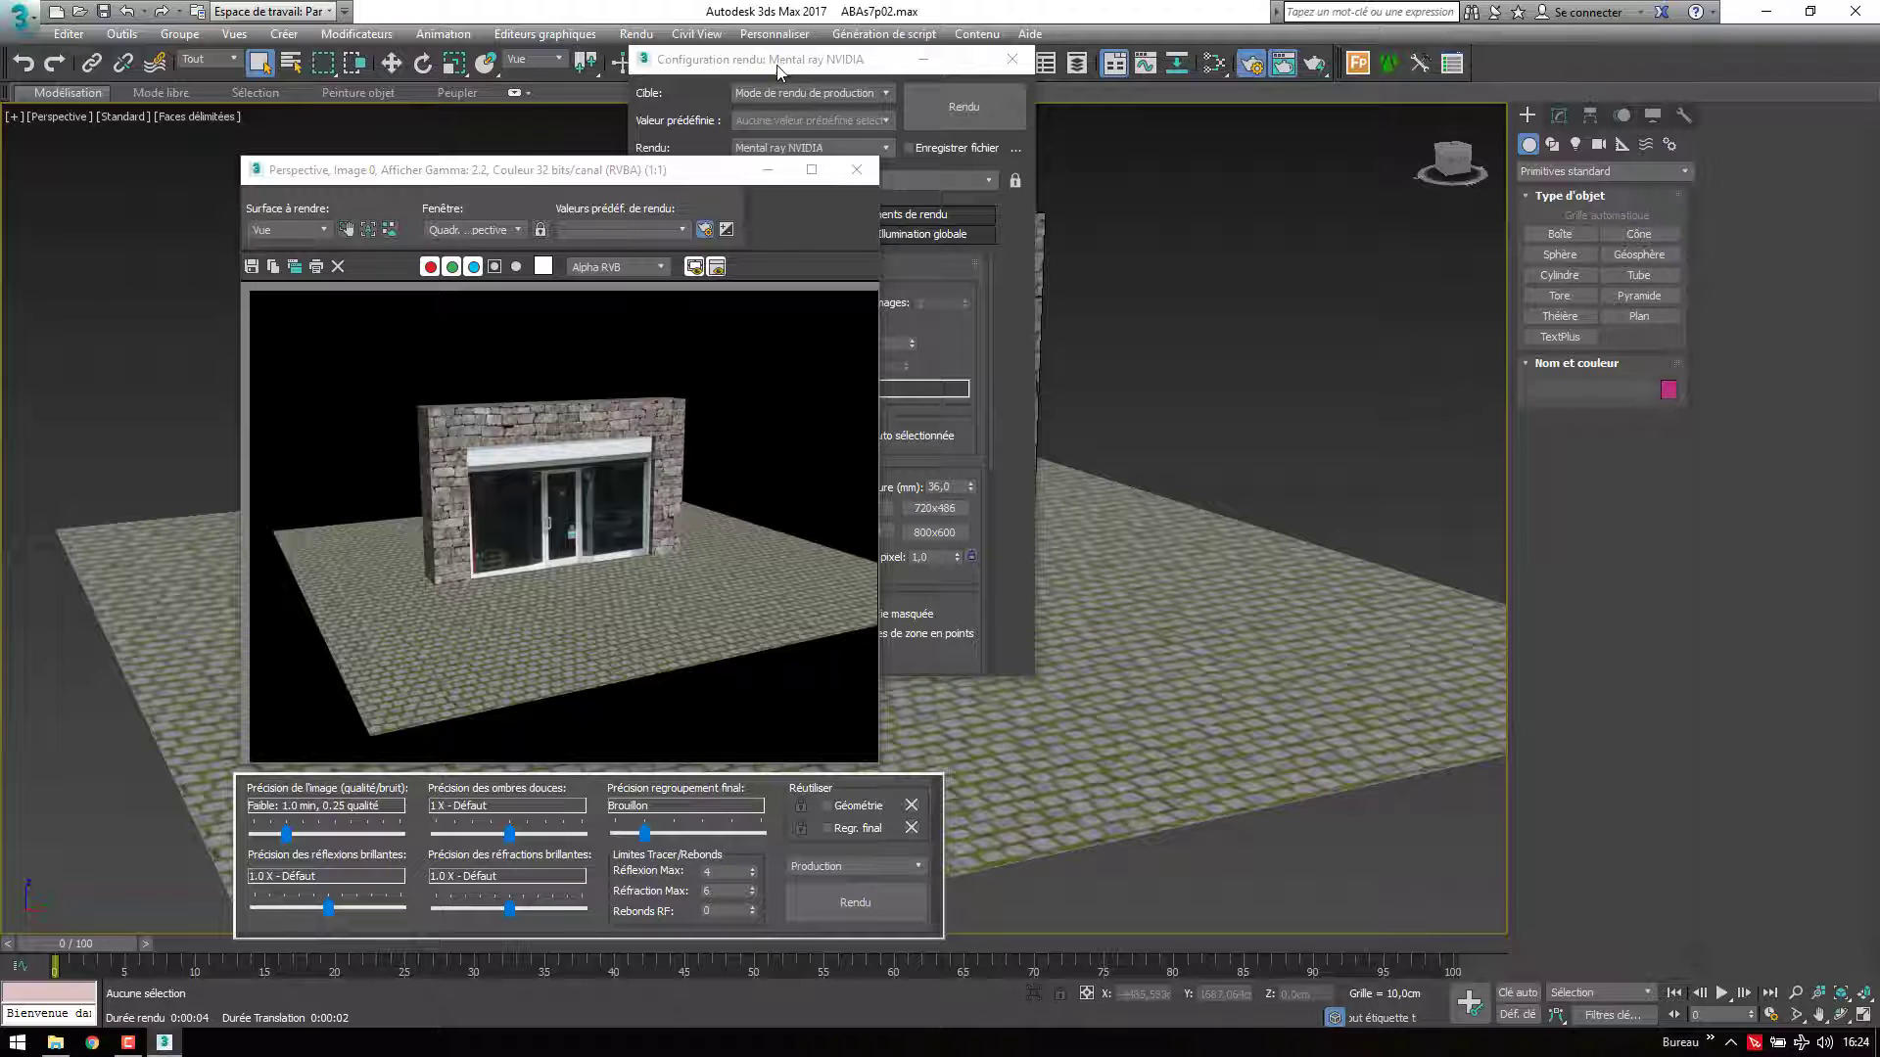
Set the output size to the HDTV (vidéo) preset at 1280x720
drag(744, 58, 1126, 153)
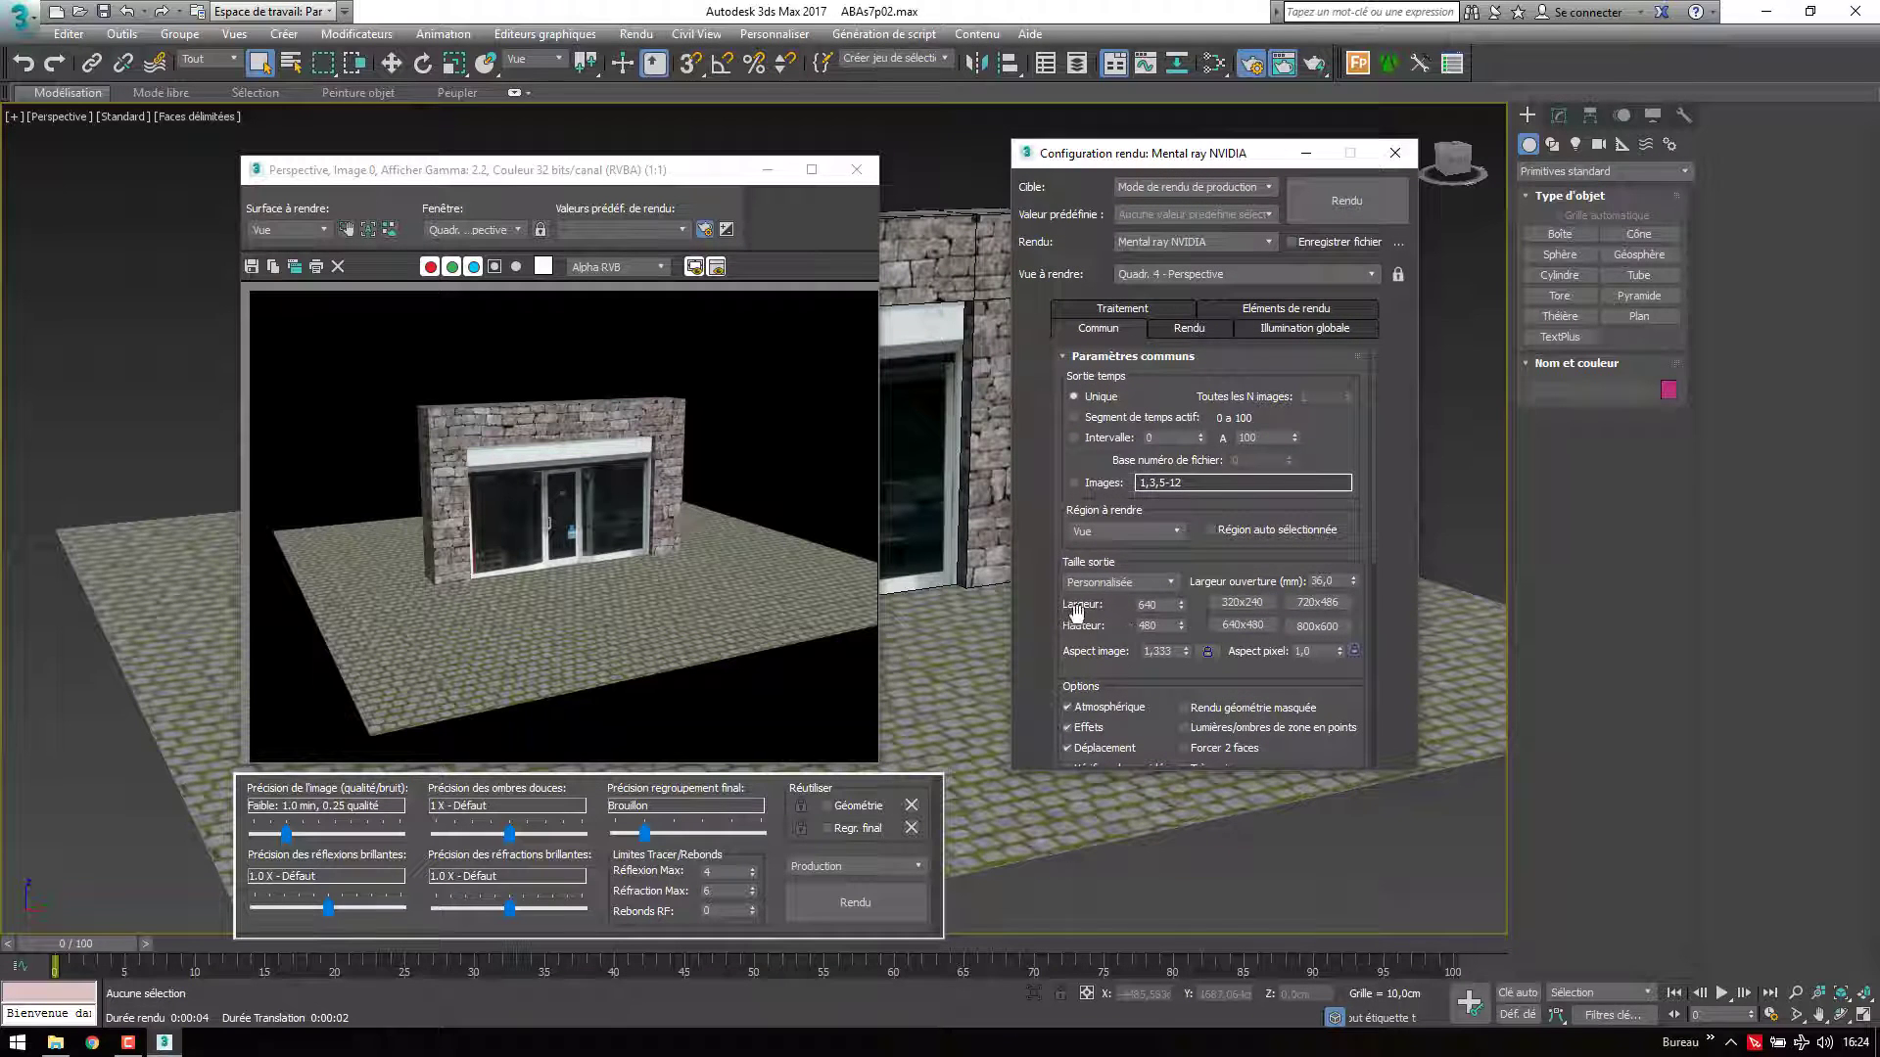
click(1175, 586)
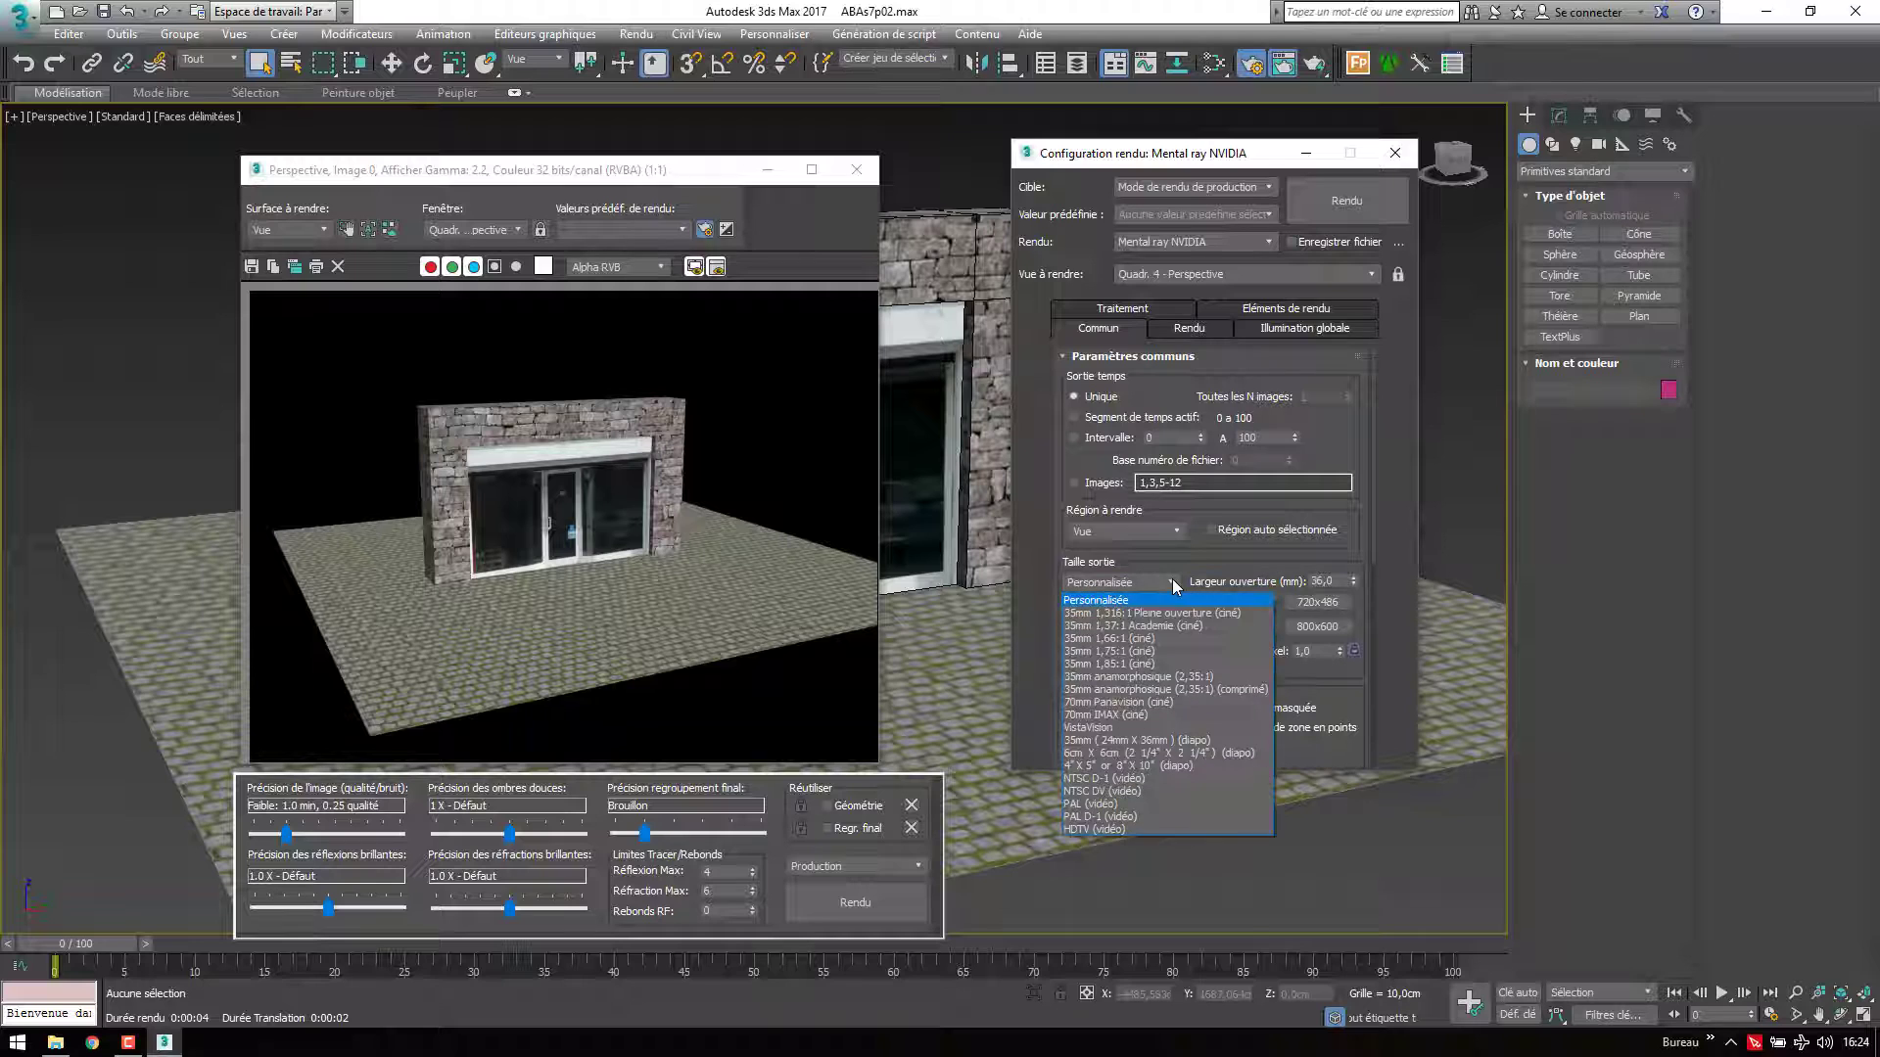
click(1101, 831)
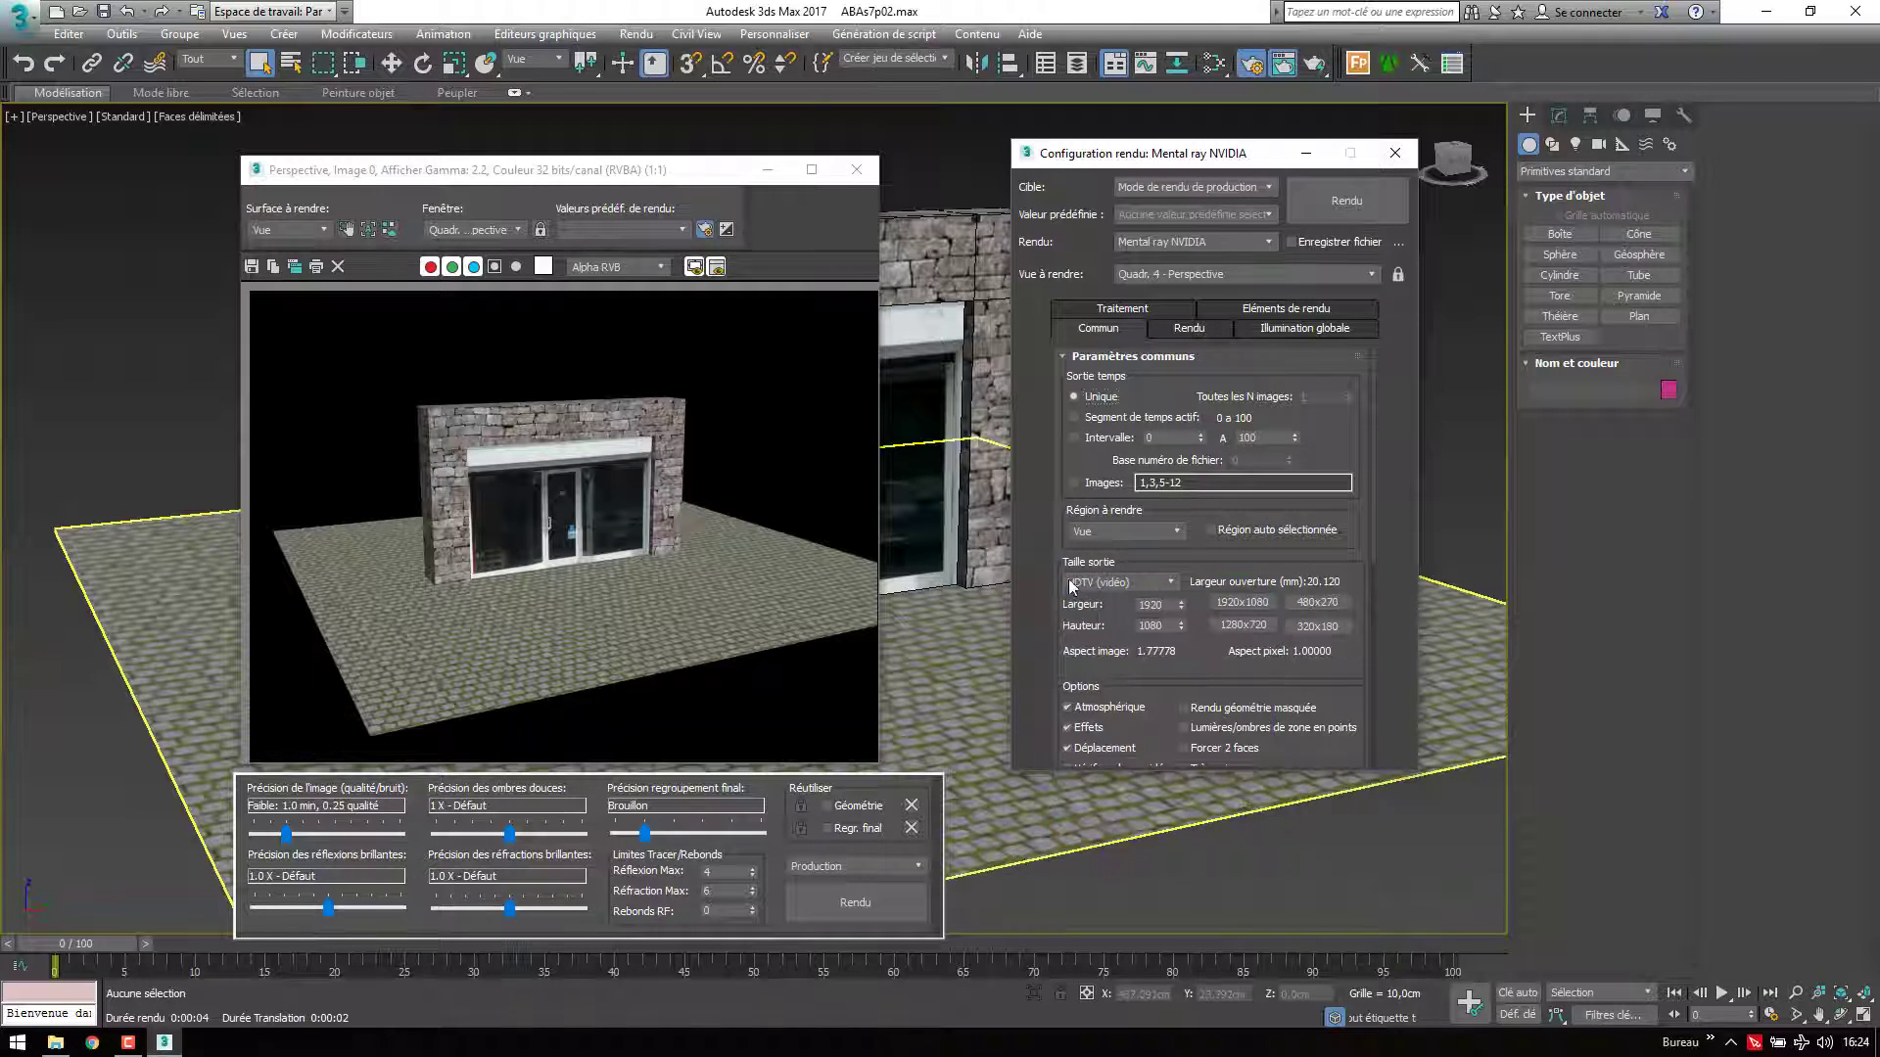
click(1261, 631)
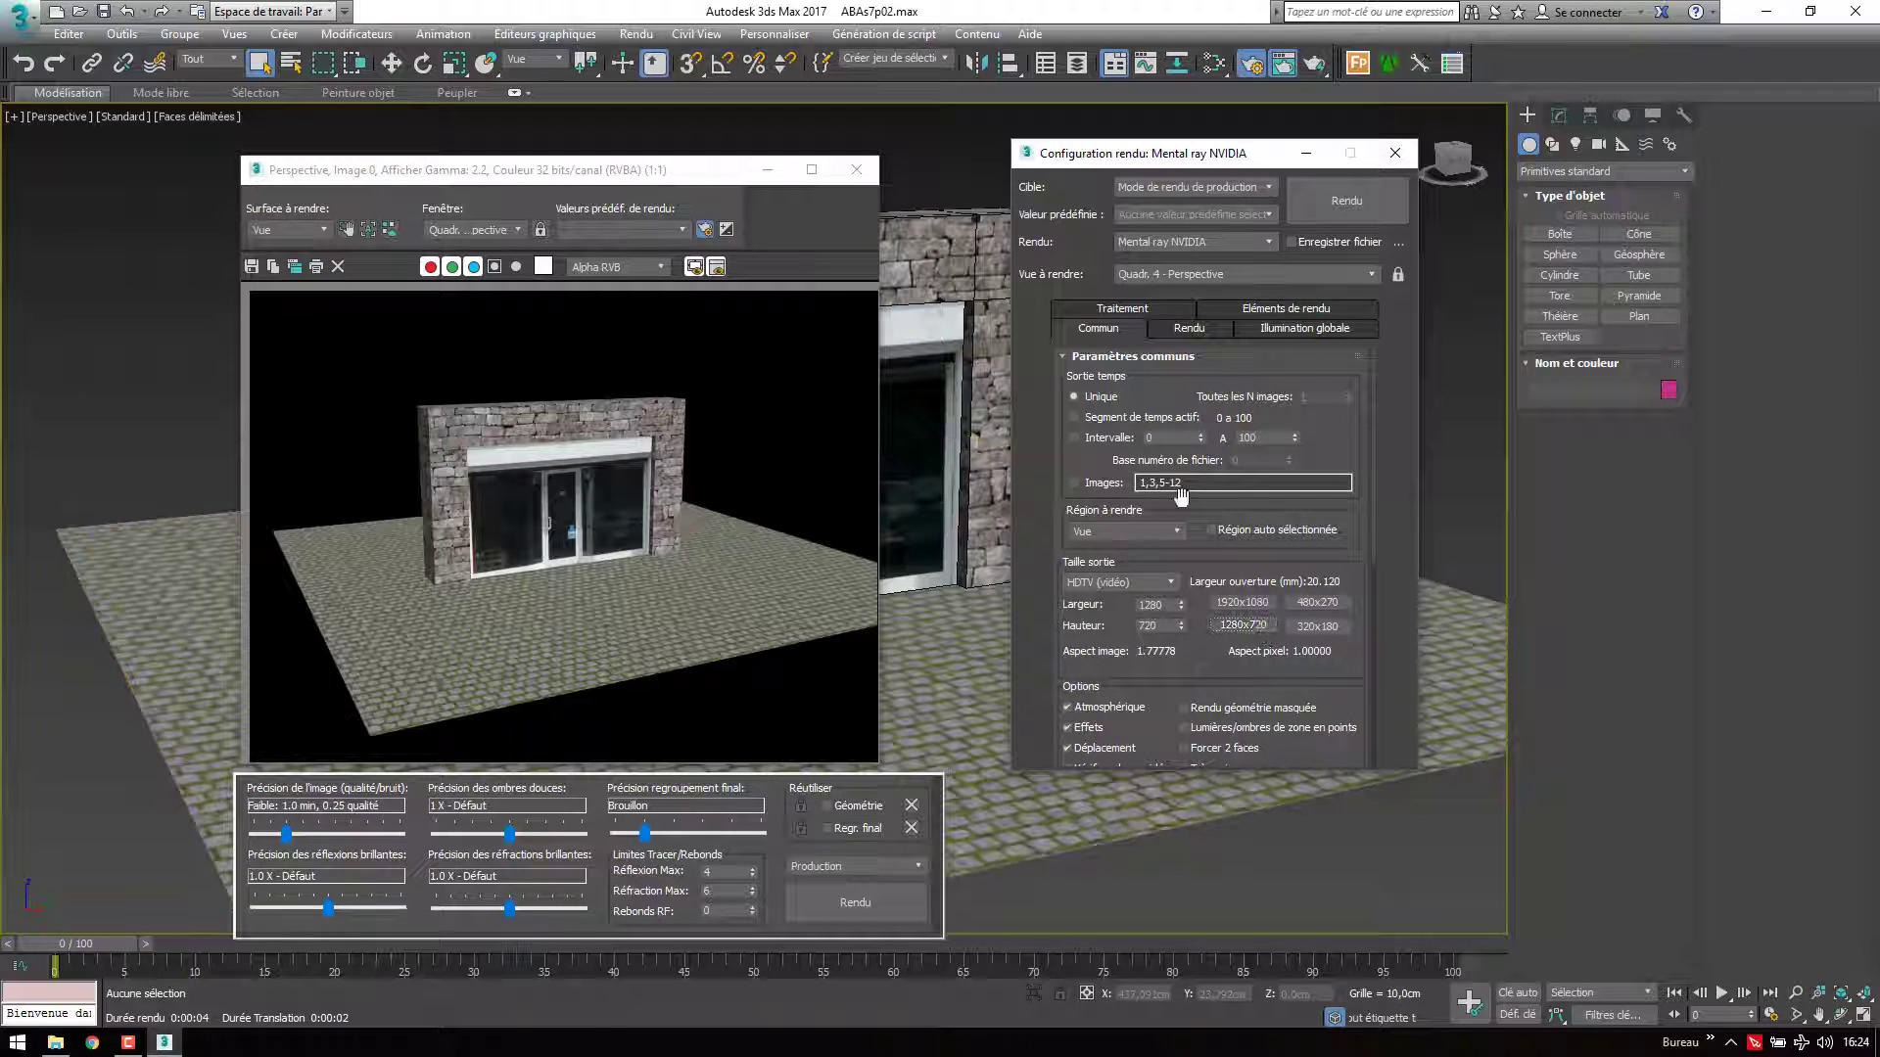
Collapse and reposition the frame window, then re-render the shopfront at 1280x720
click(718, 268)
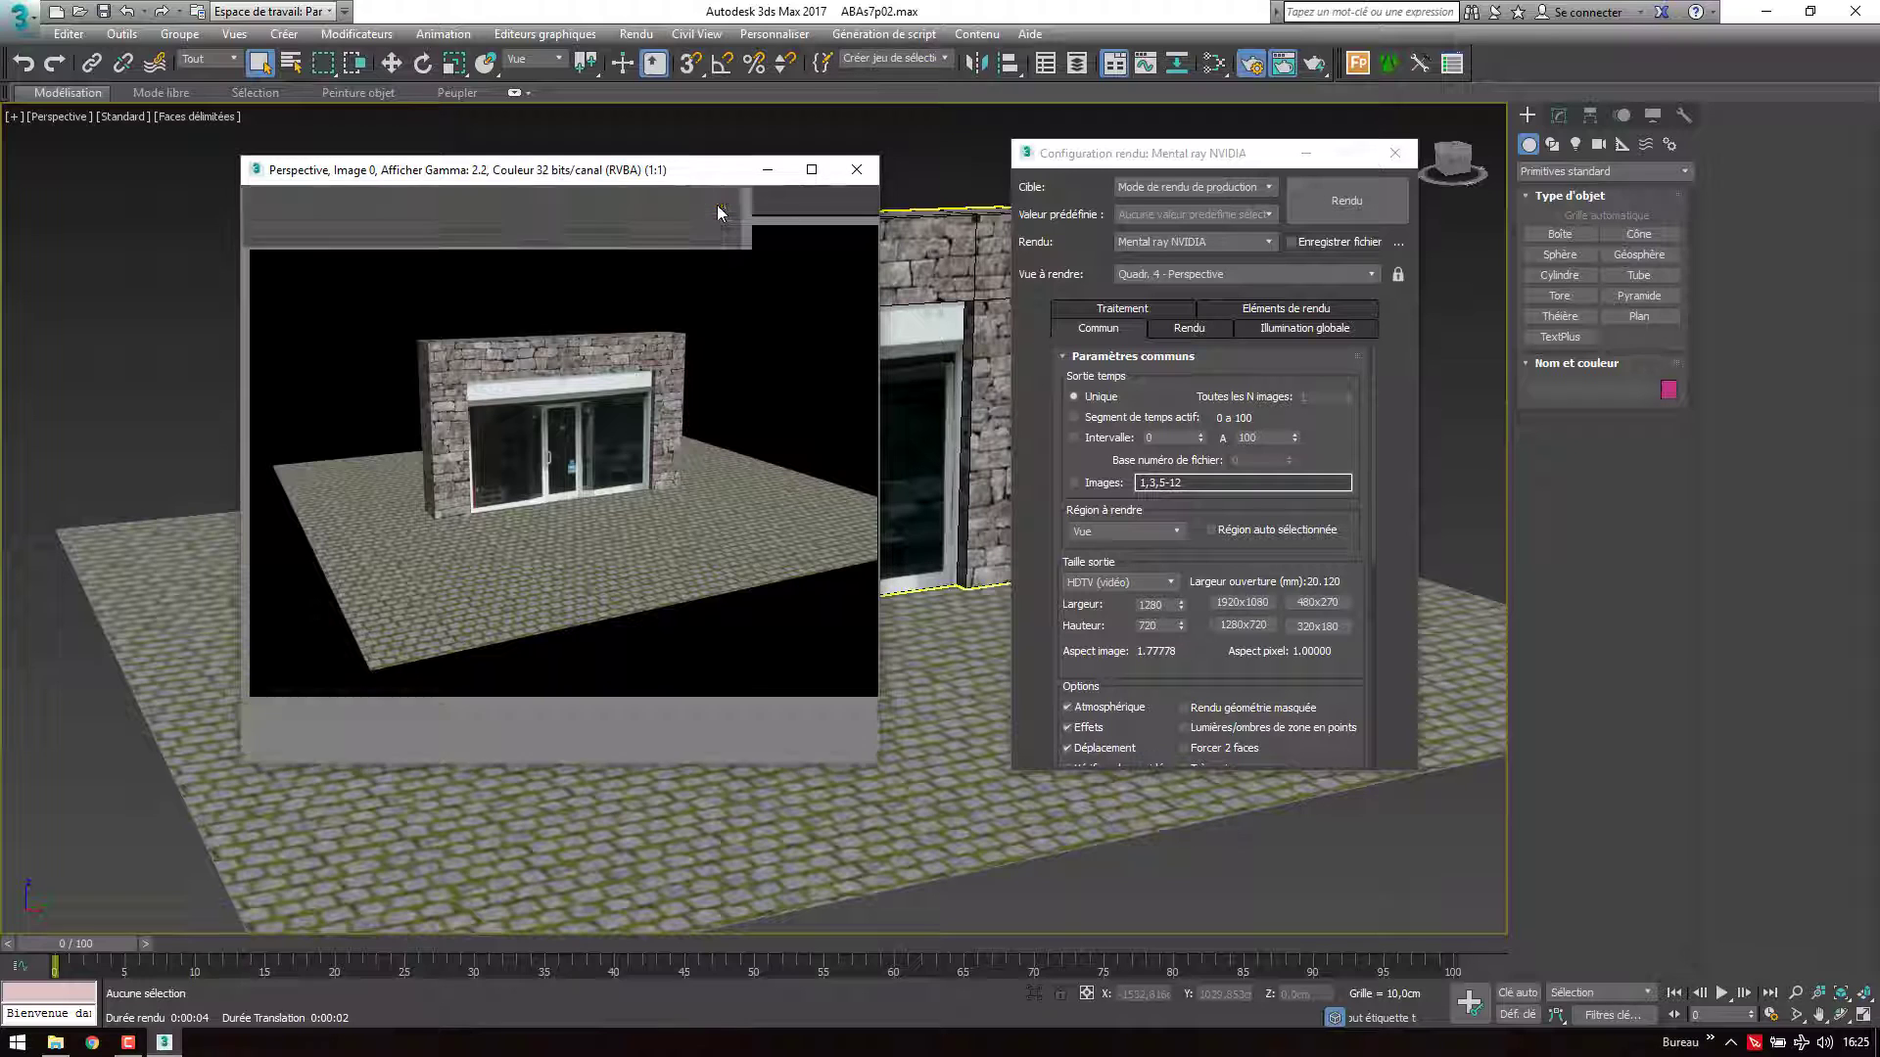
click(720, 273)
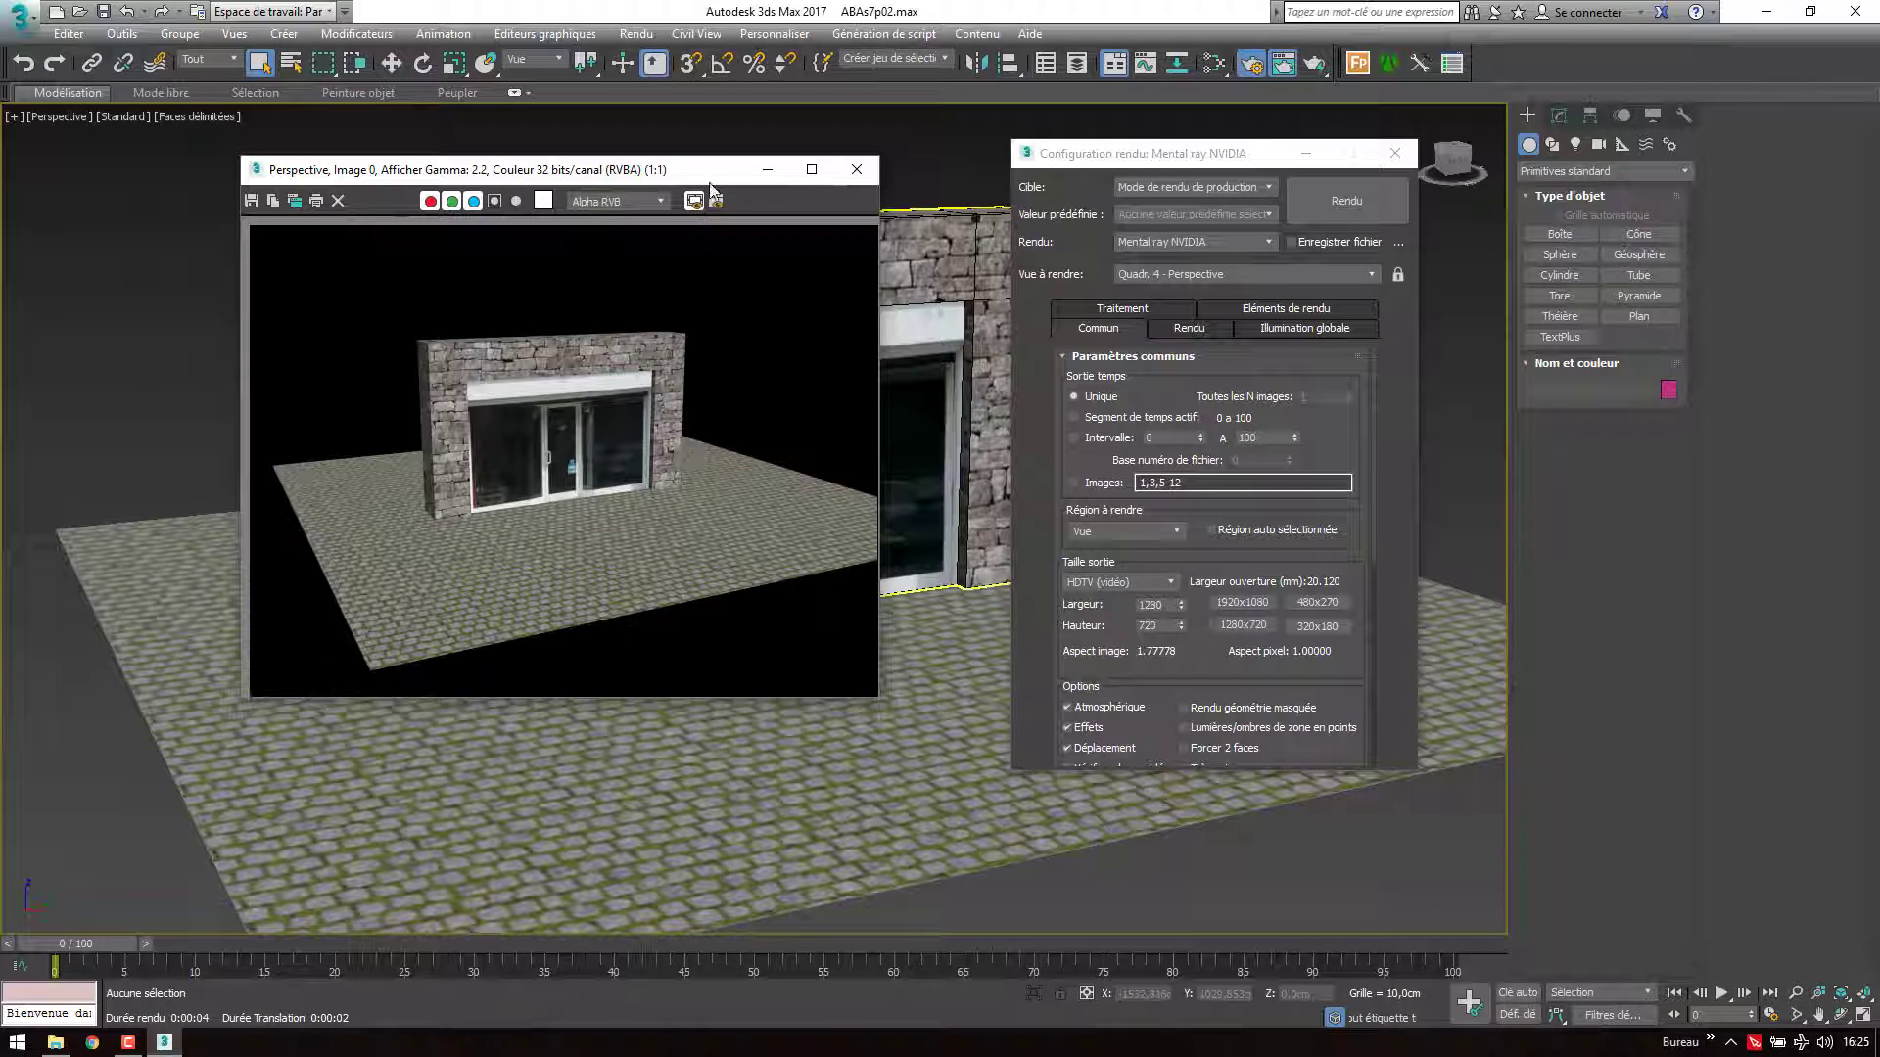
drag(711, 183, 535, 246)
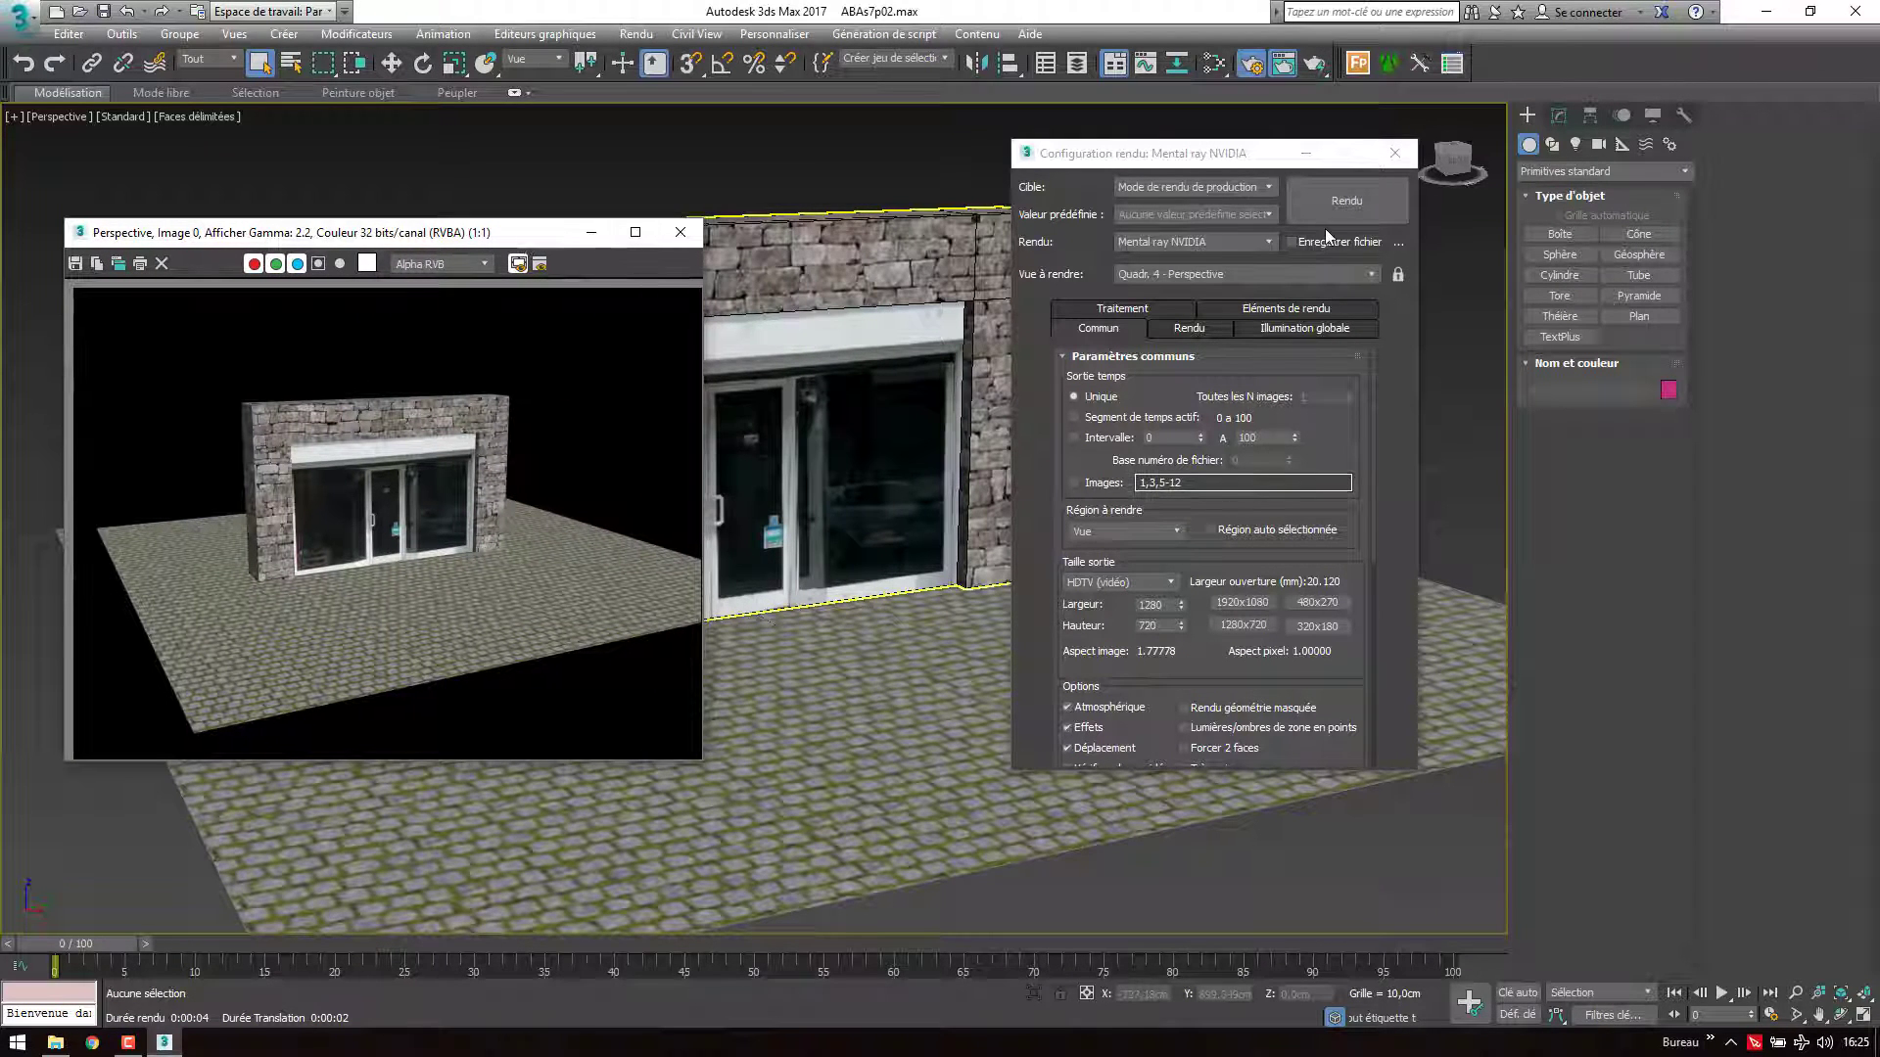
click(1351, 198)
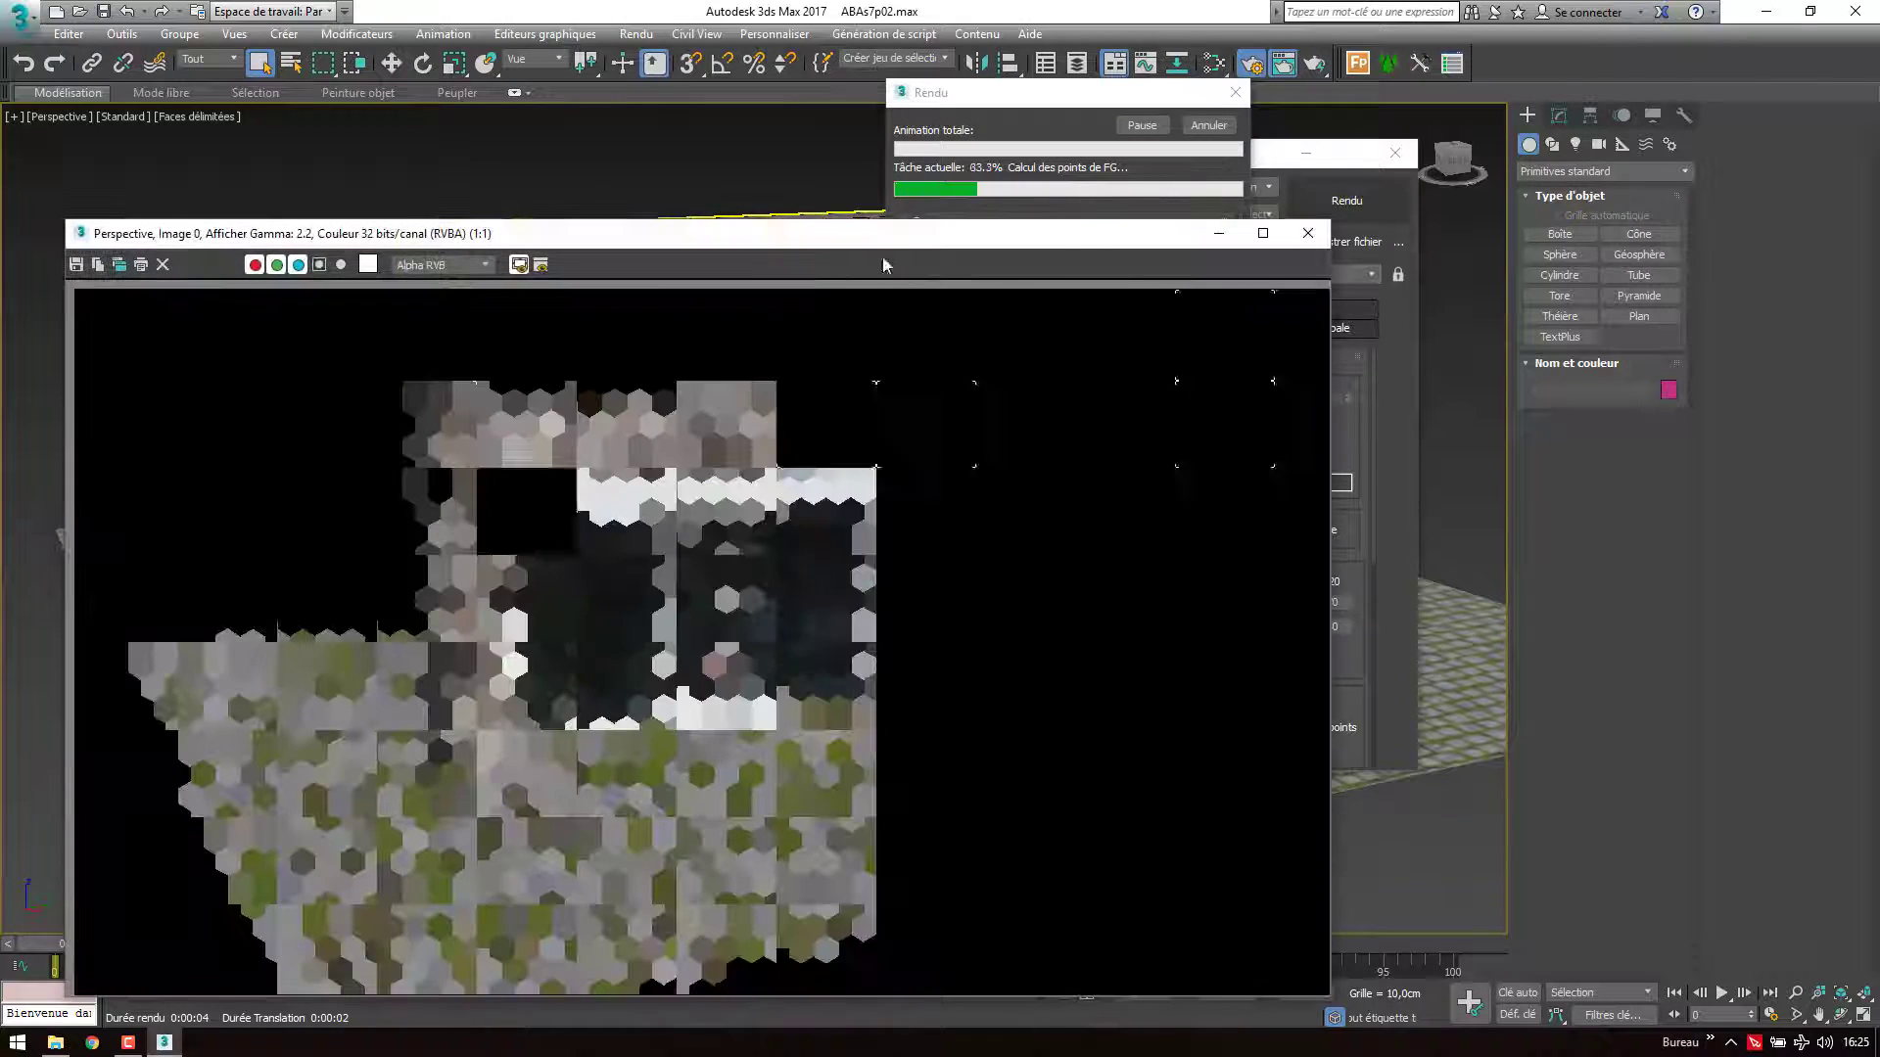
drag(883, 233, 841, 129)
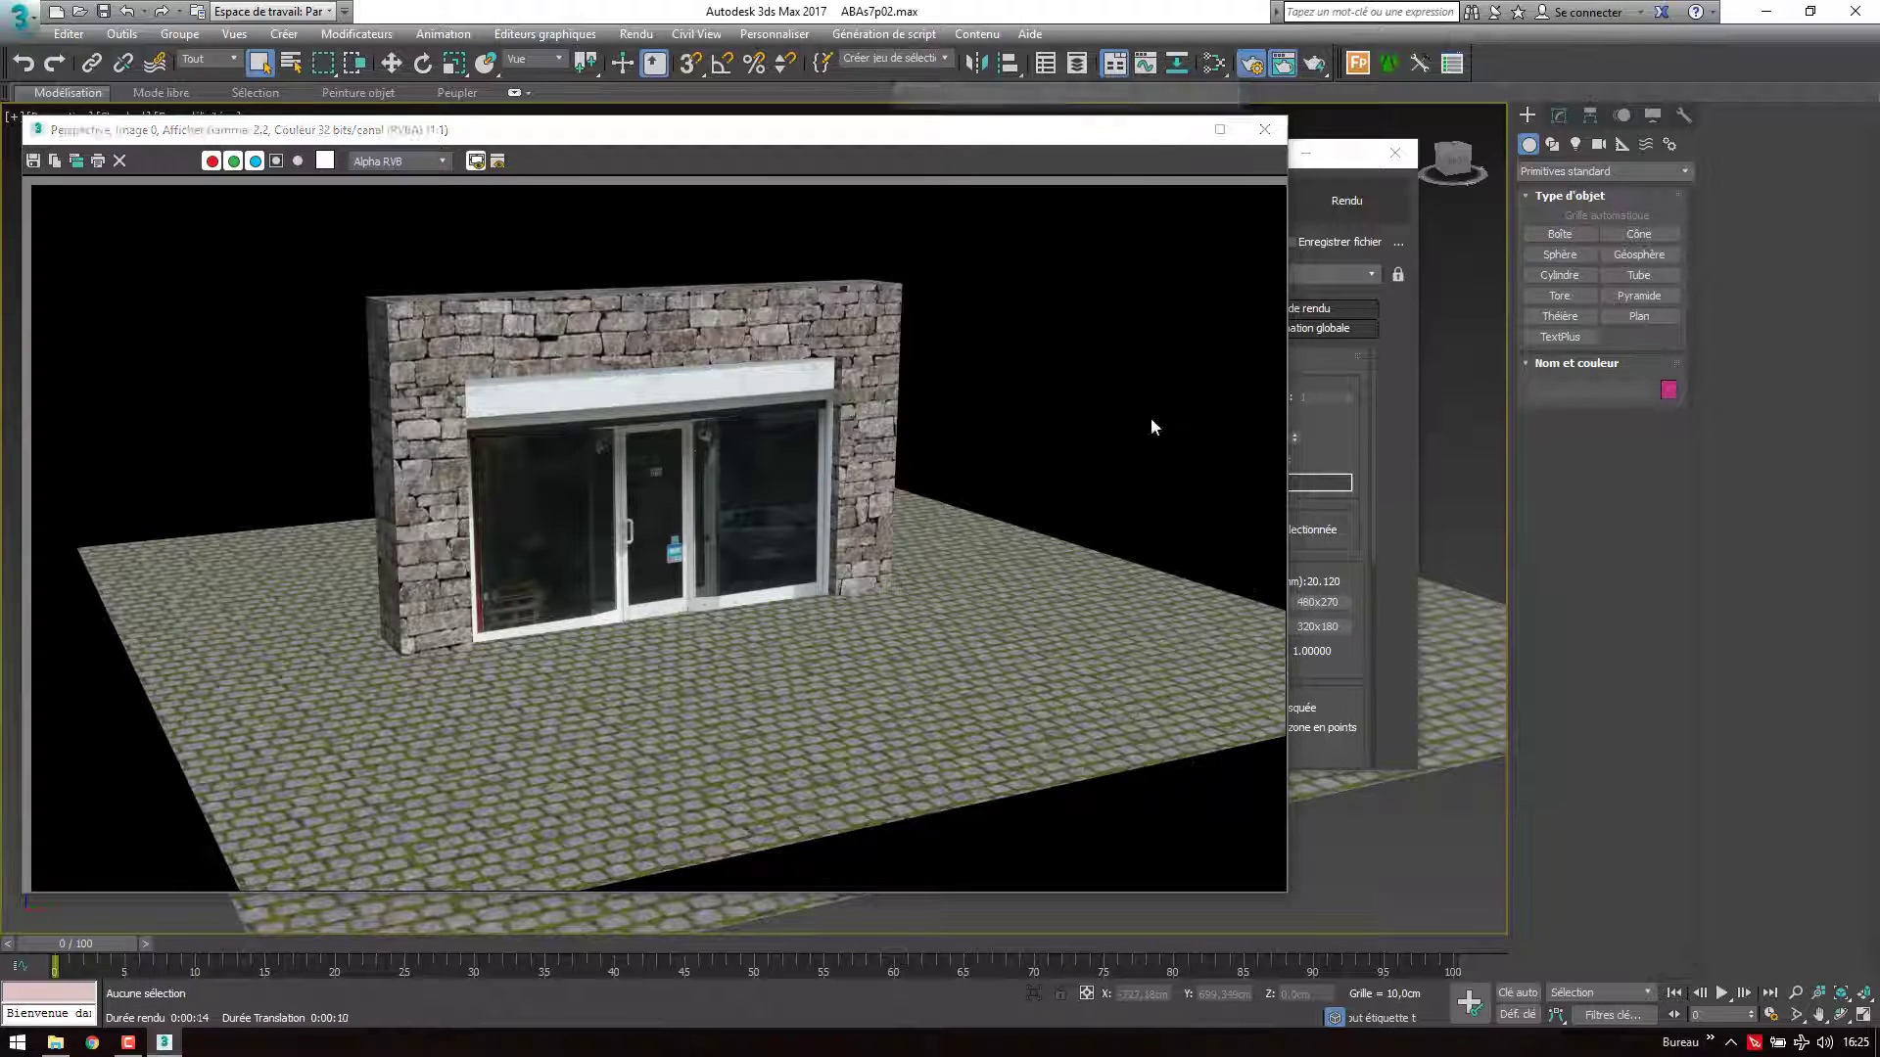
Close the rendered frame window and the Render Setup dialog
click(1392, 433)
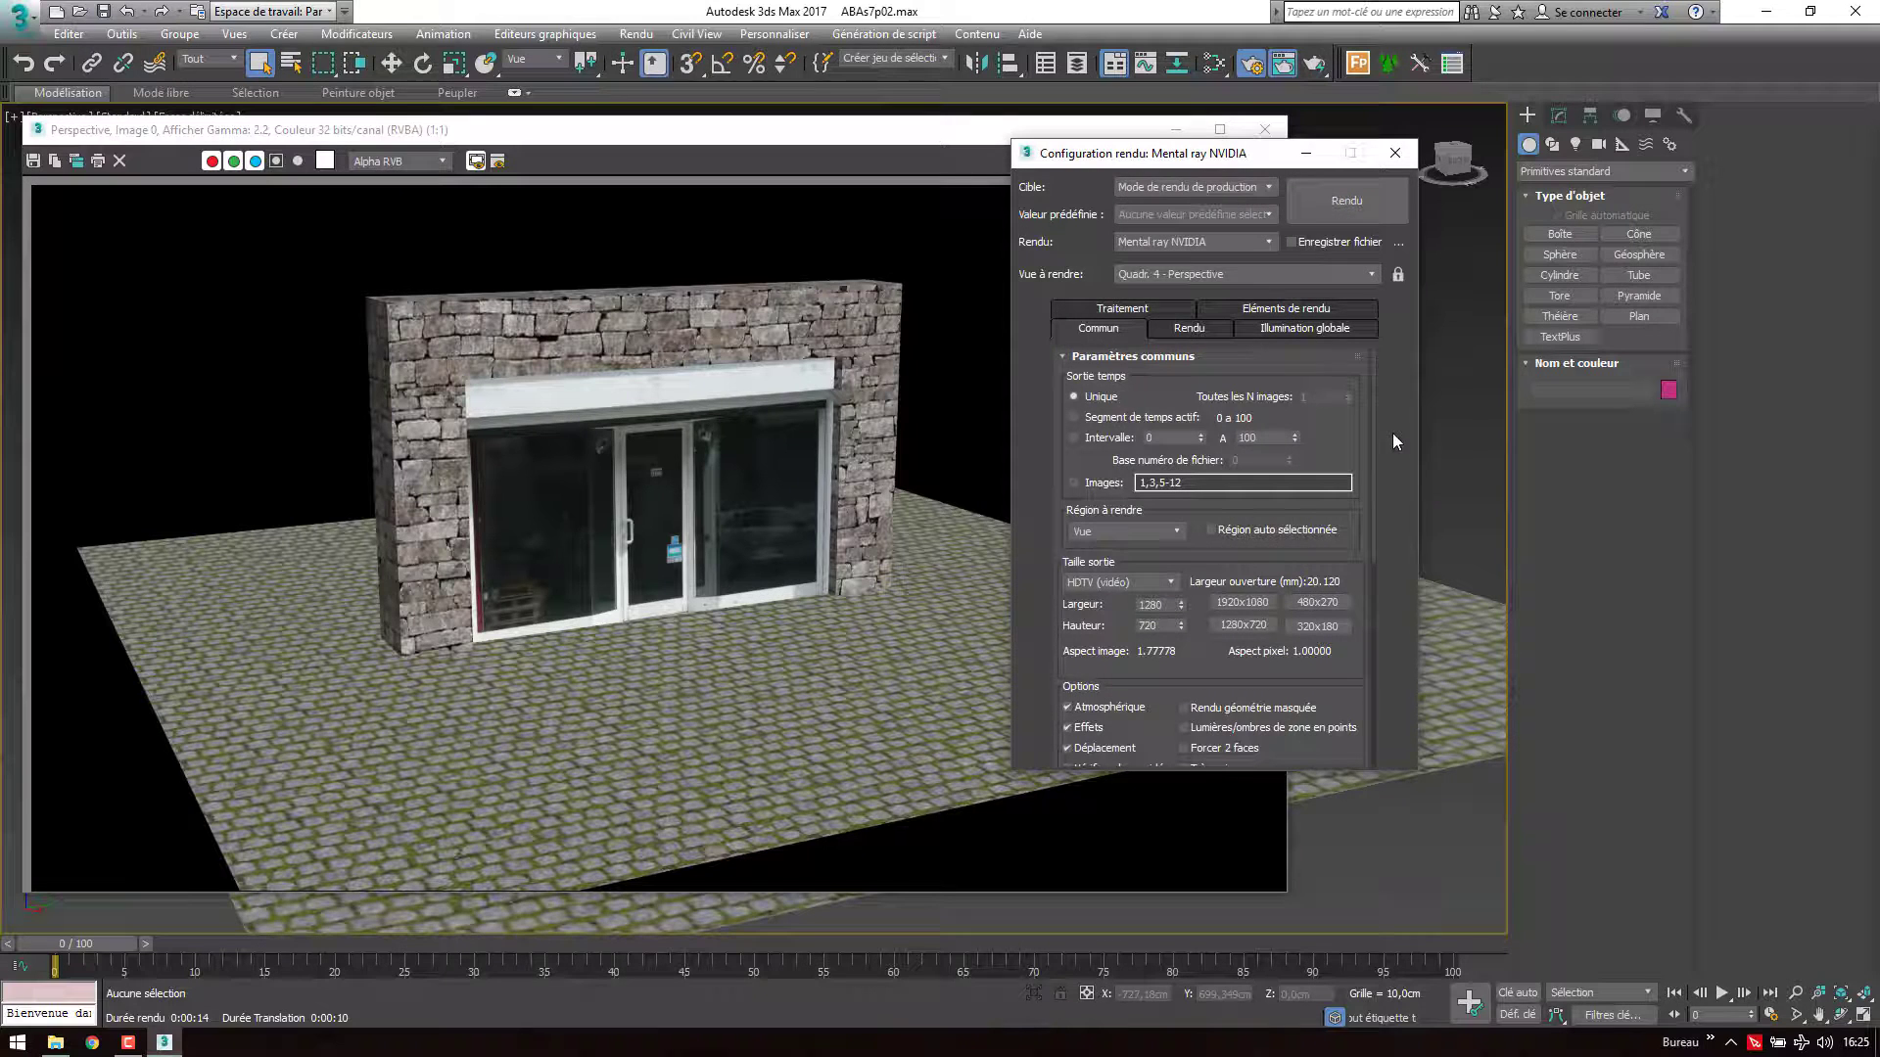
click(1265, 129)
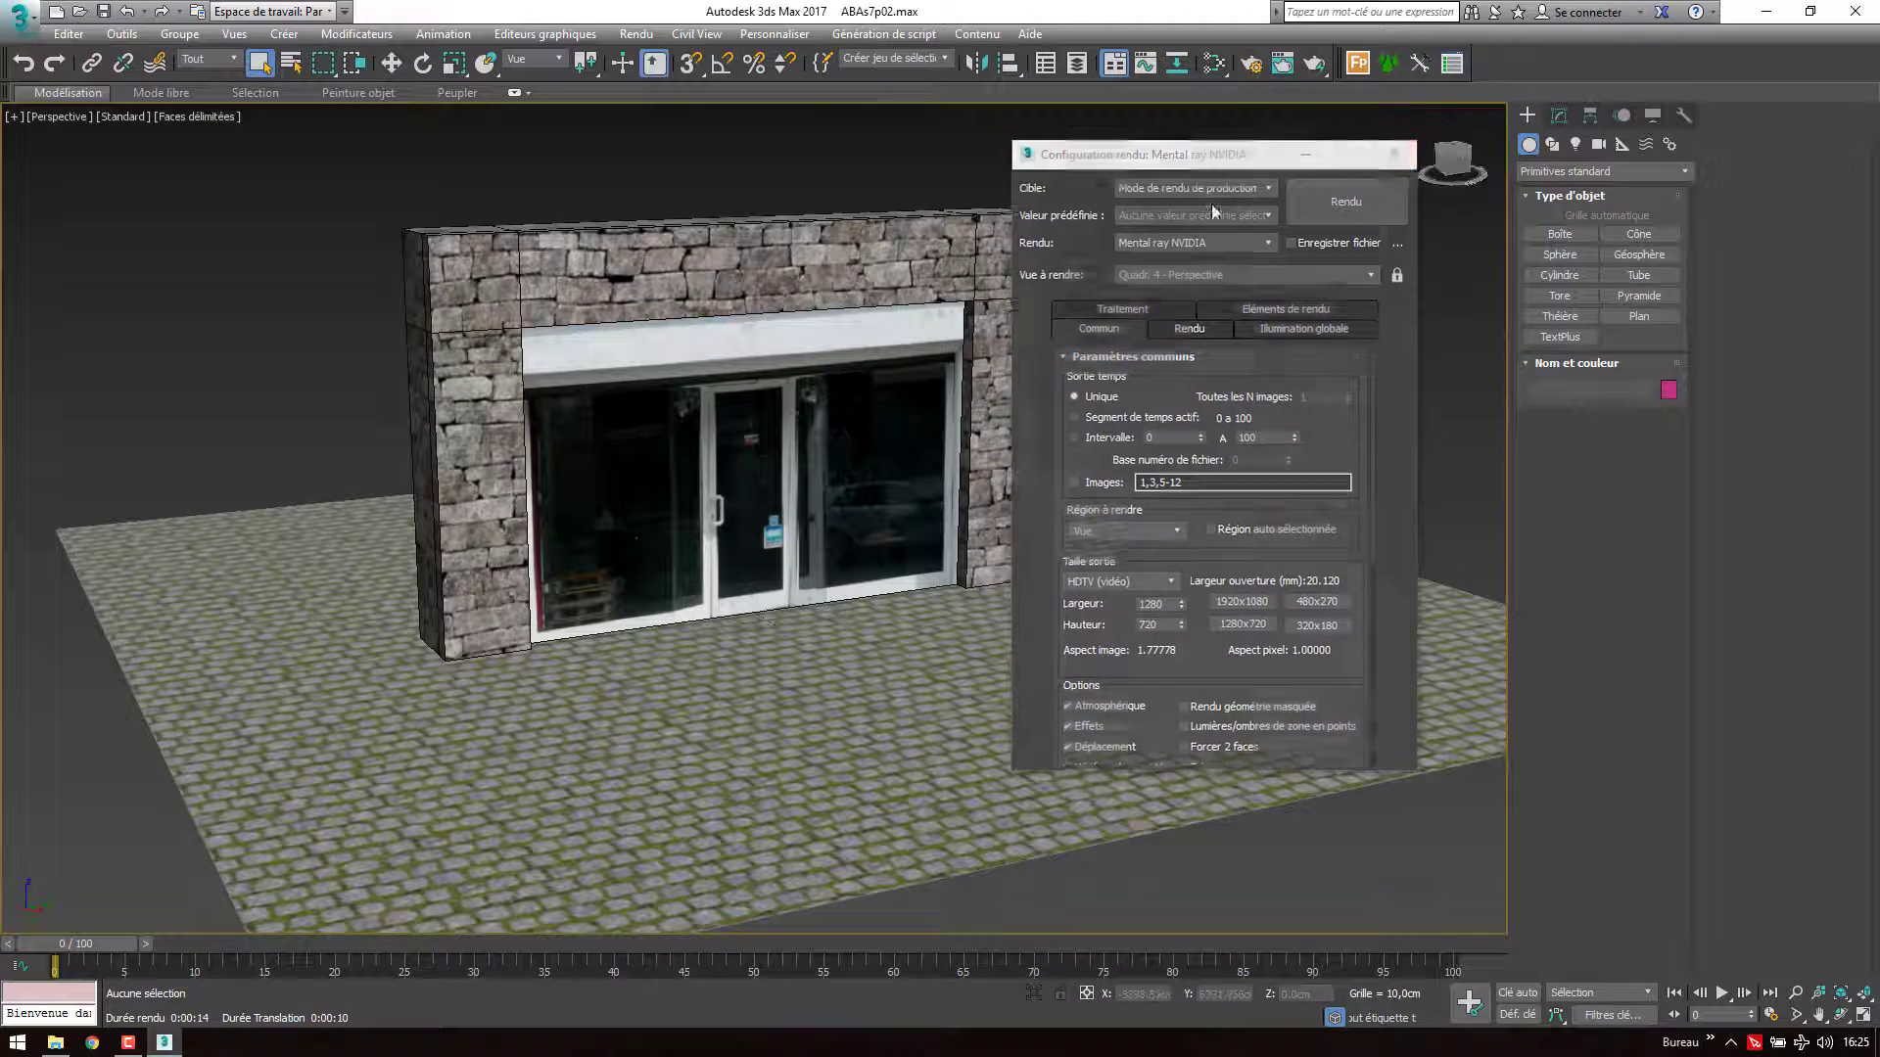
click(1395, 155)
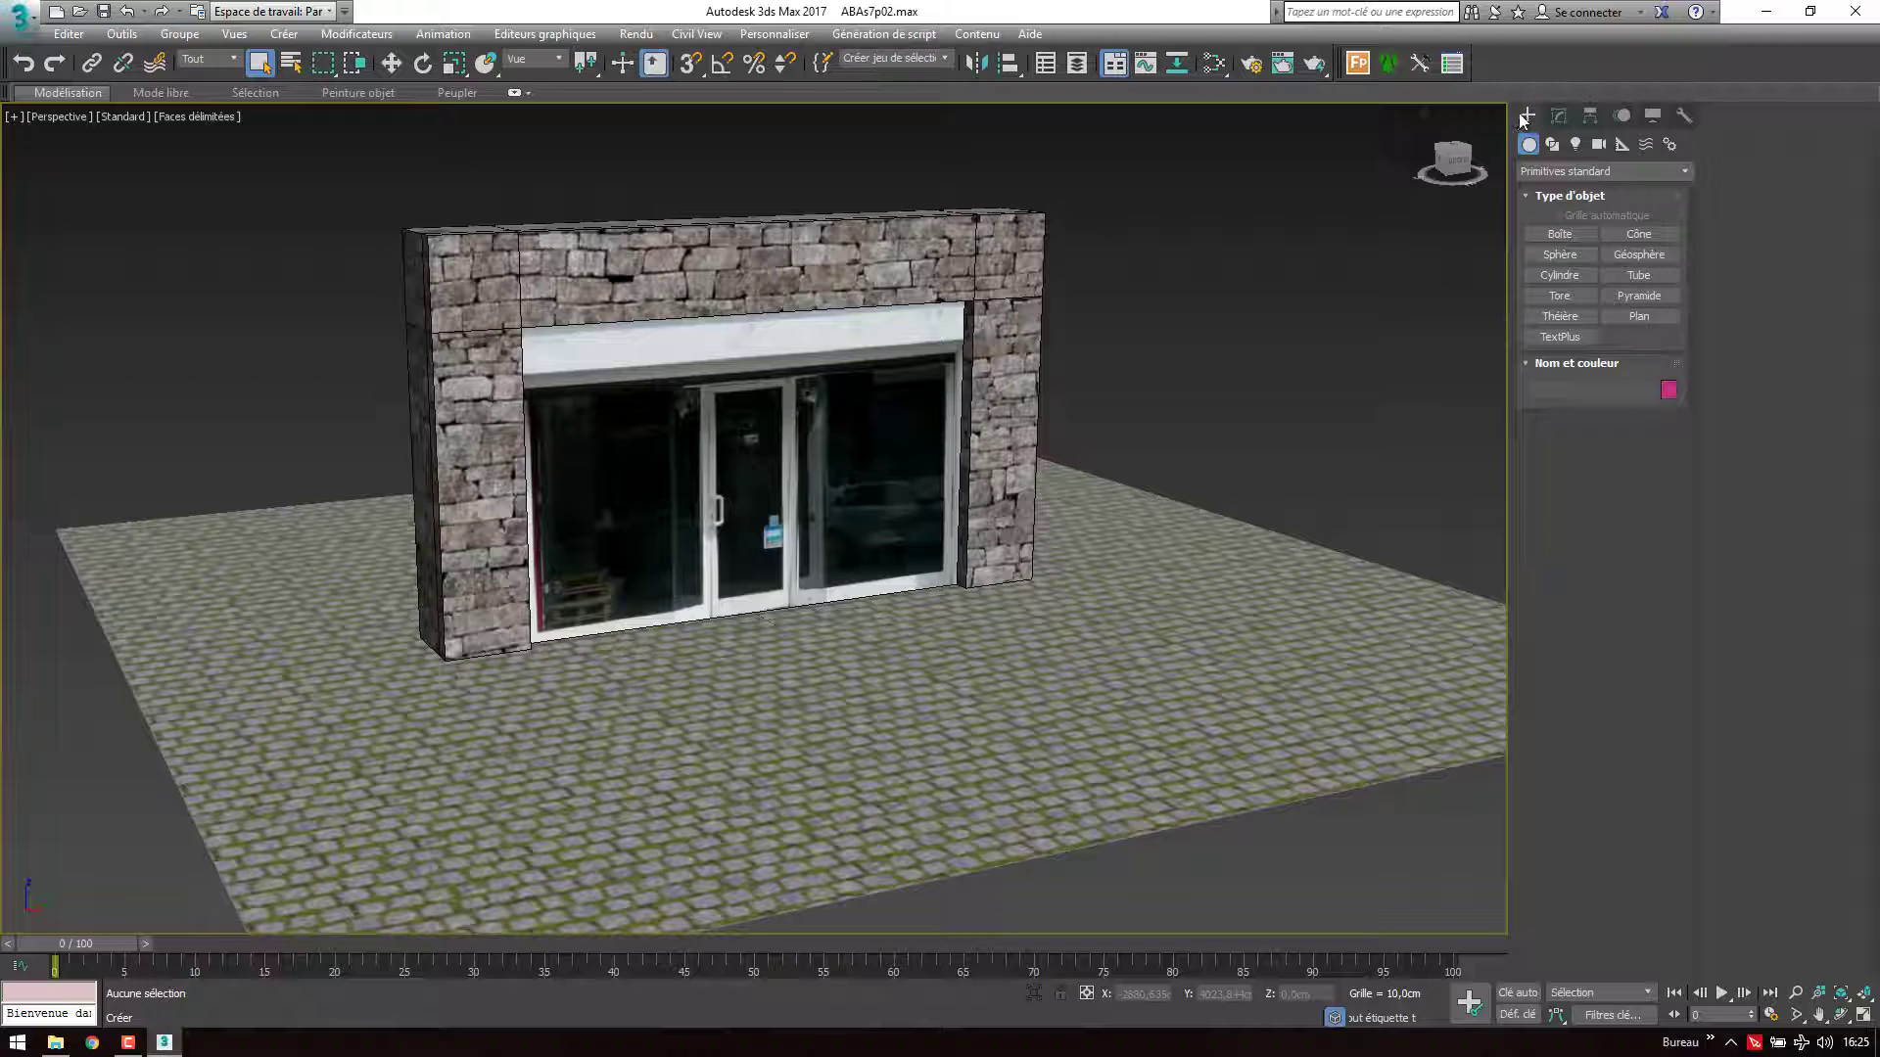
Place Lumière du jour001's compass right of the shopfront, accept the mr physical sky, and set sun height
click(1671, 148)
click(1565, 276)
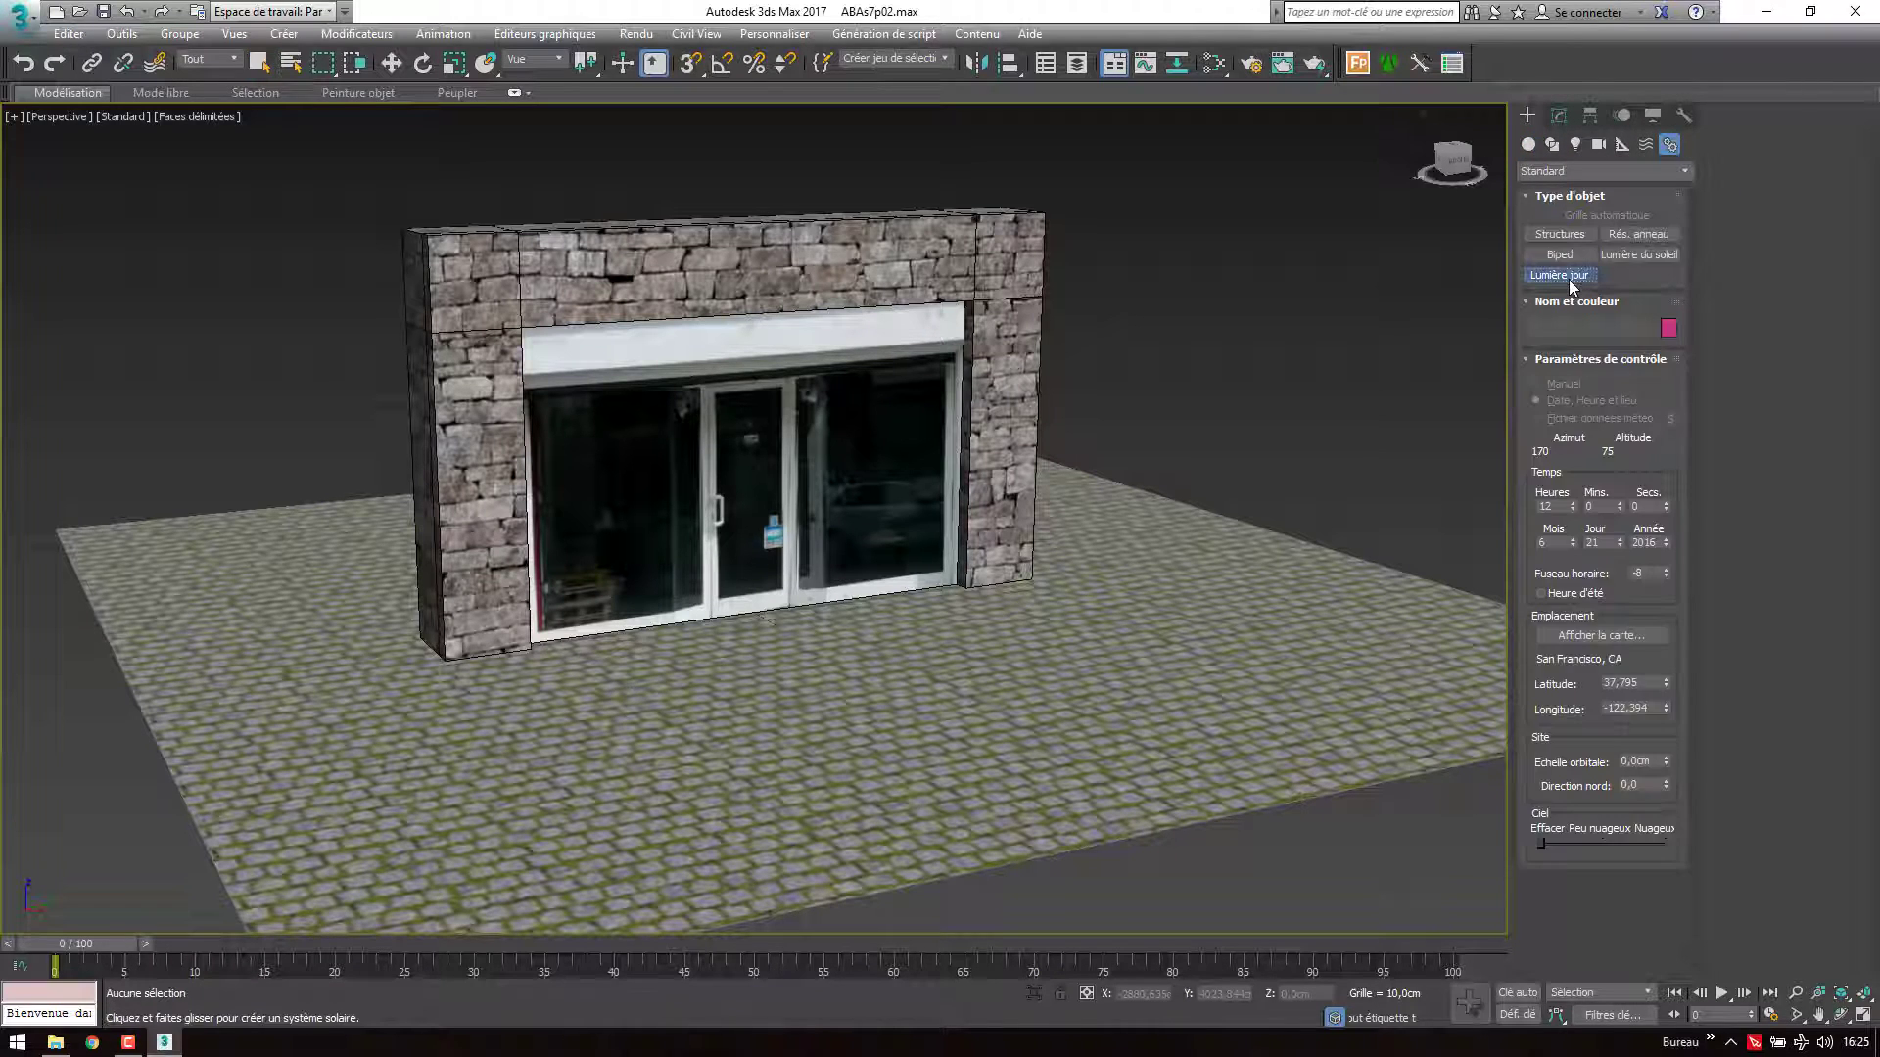
scroll(922, 544, up, 3)
middle_drag(922, 544, 772, 566)
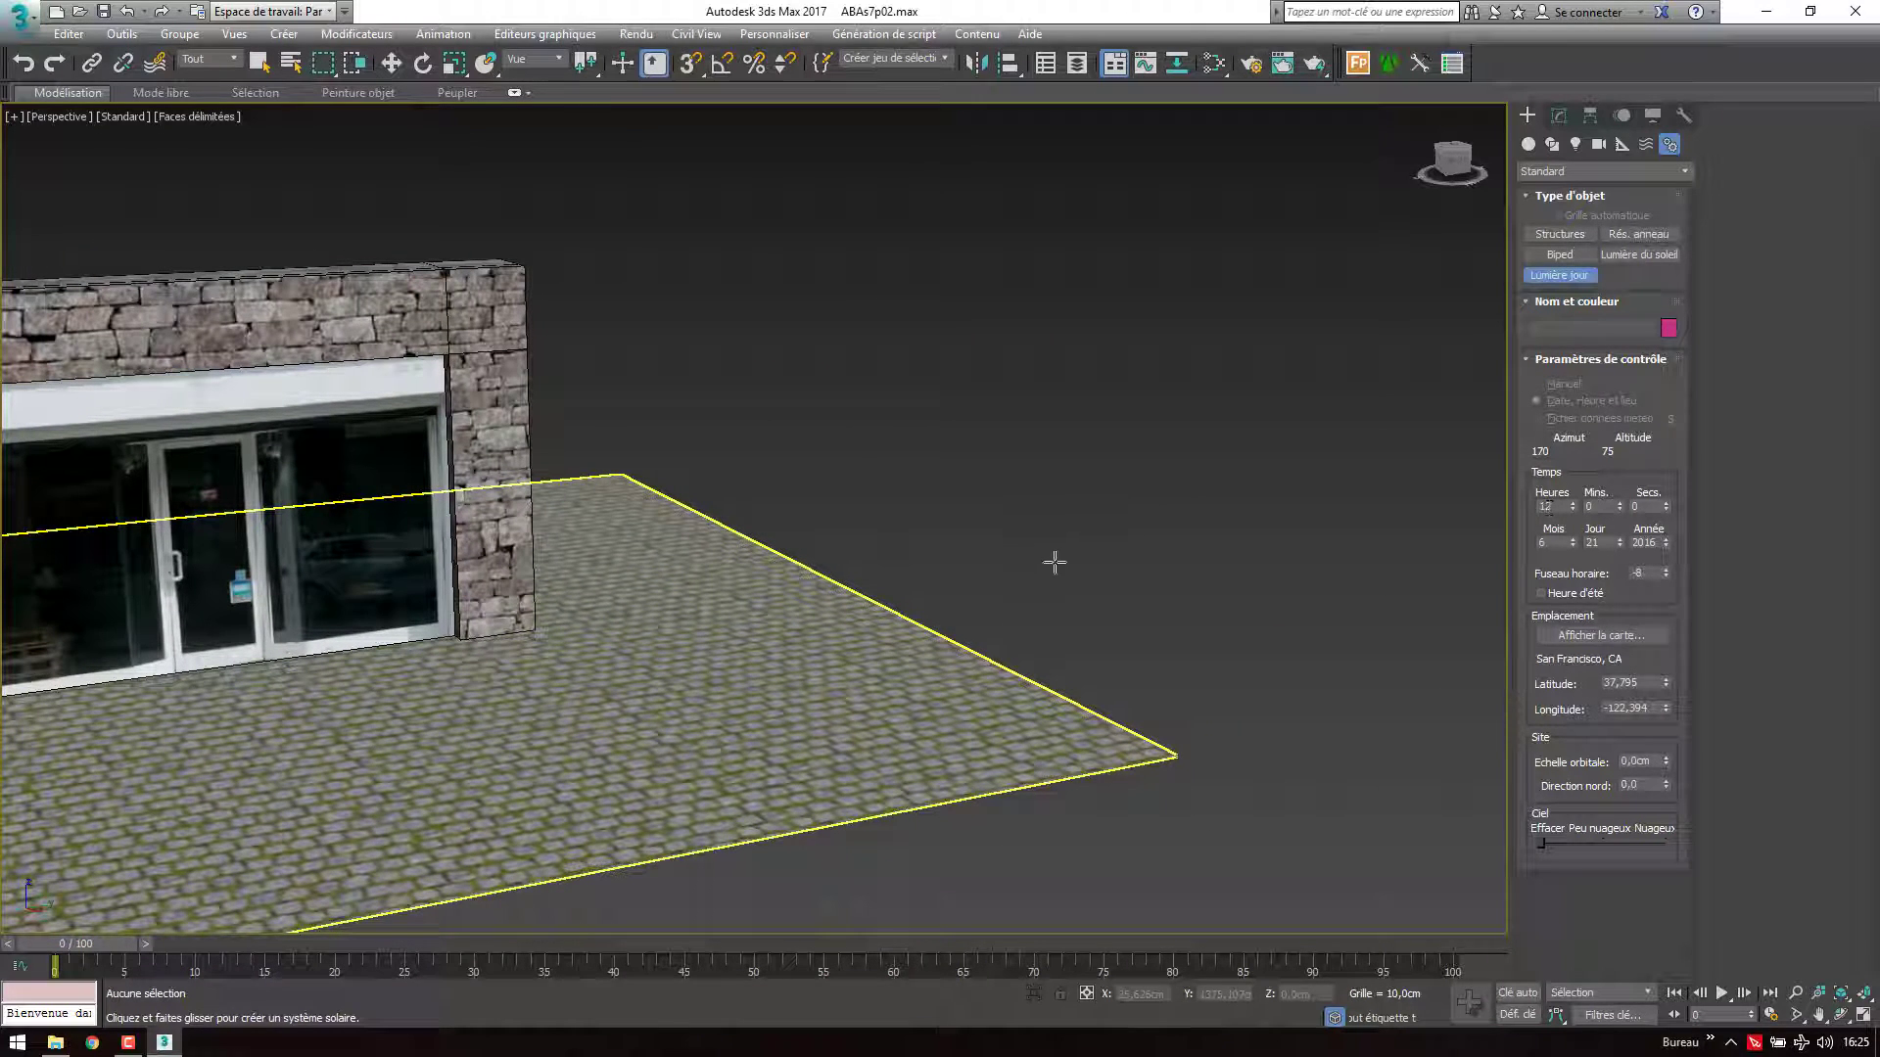
drag(1055, 562, 1034, 529)
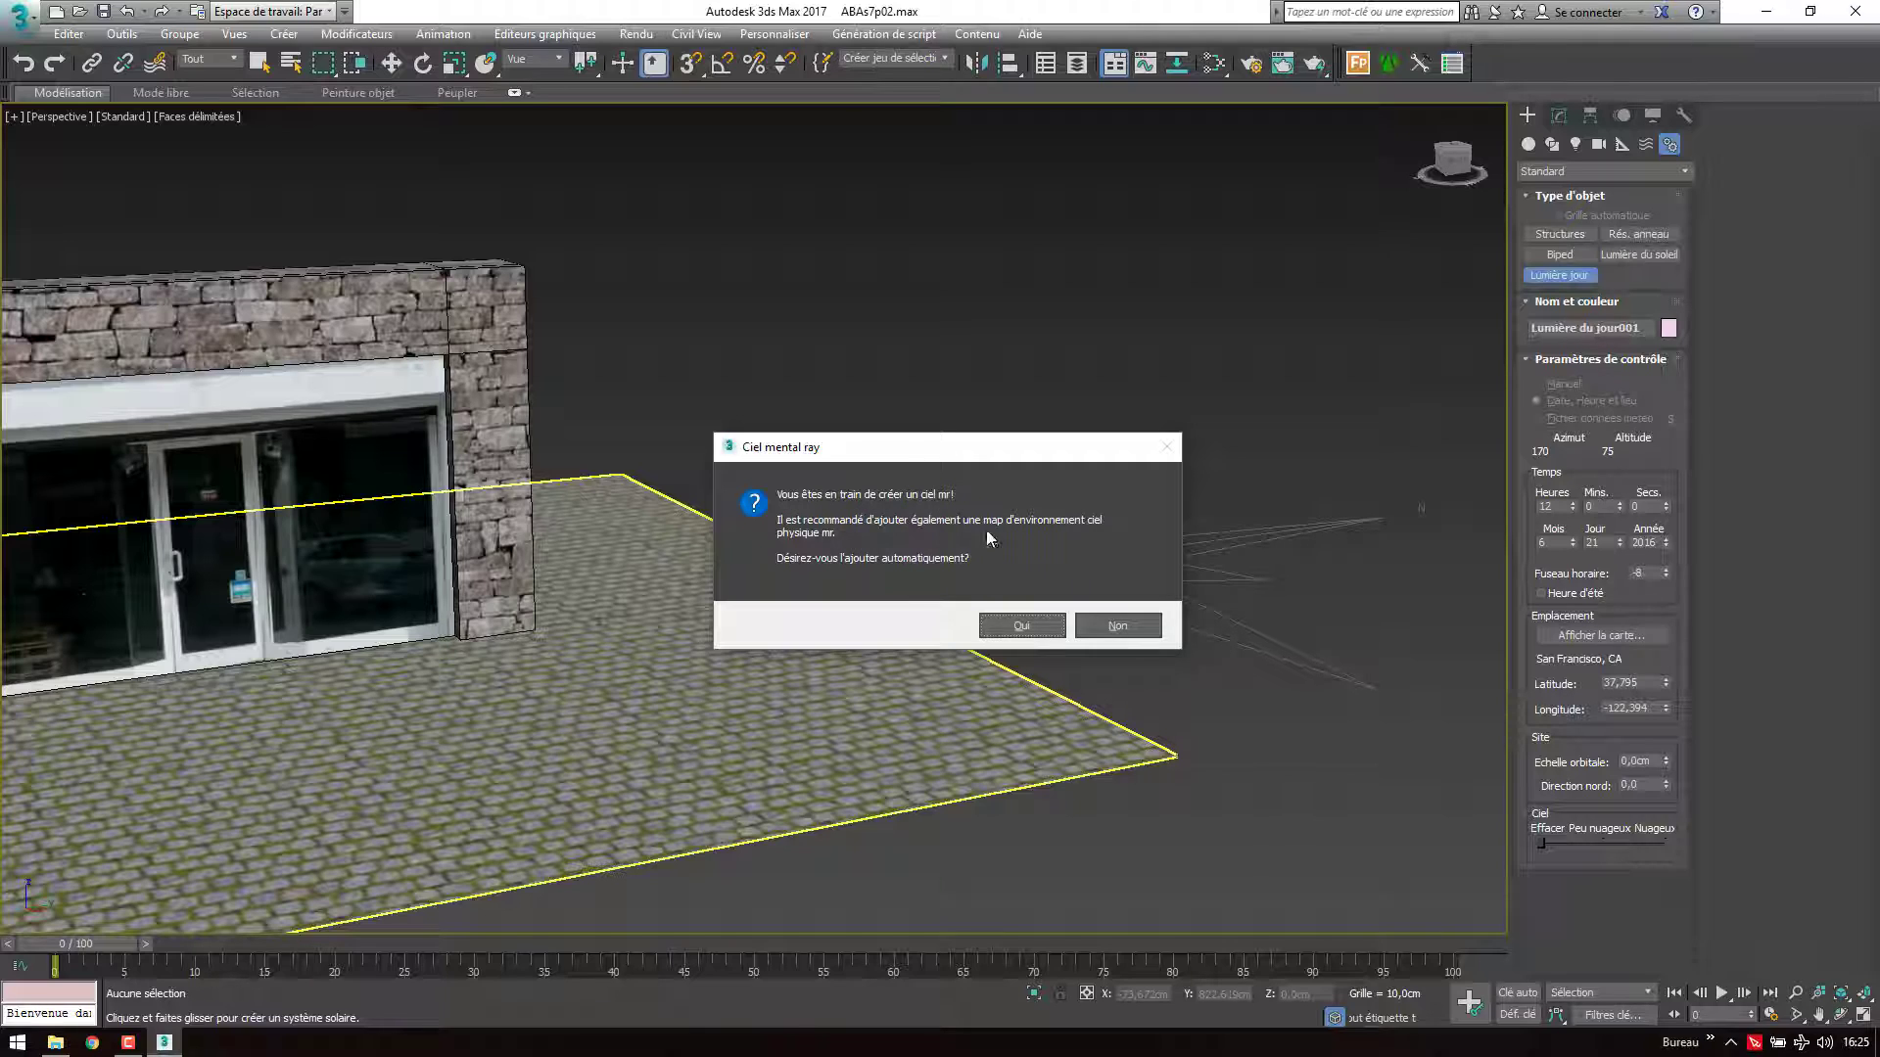
click(1022, 625)
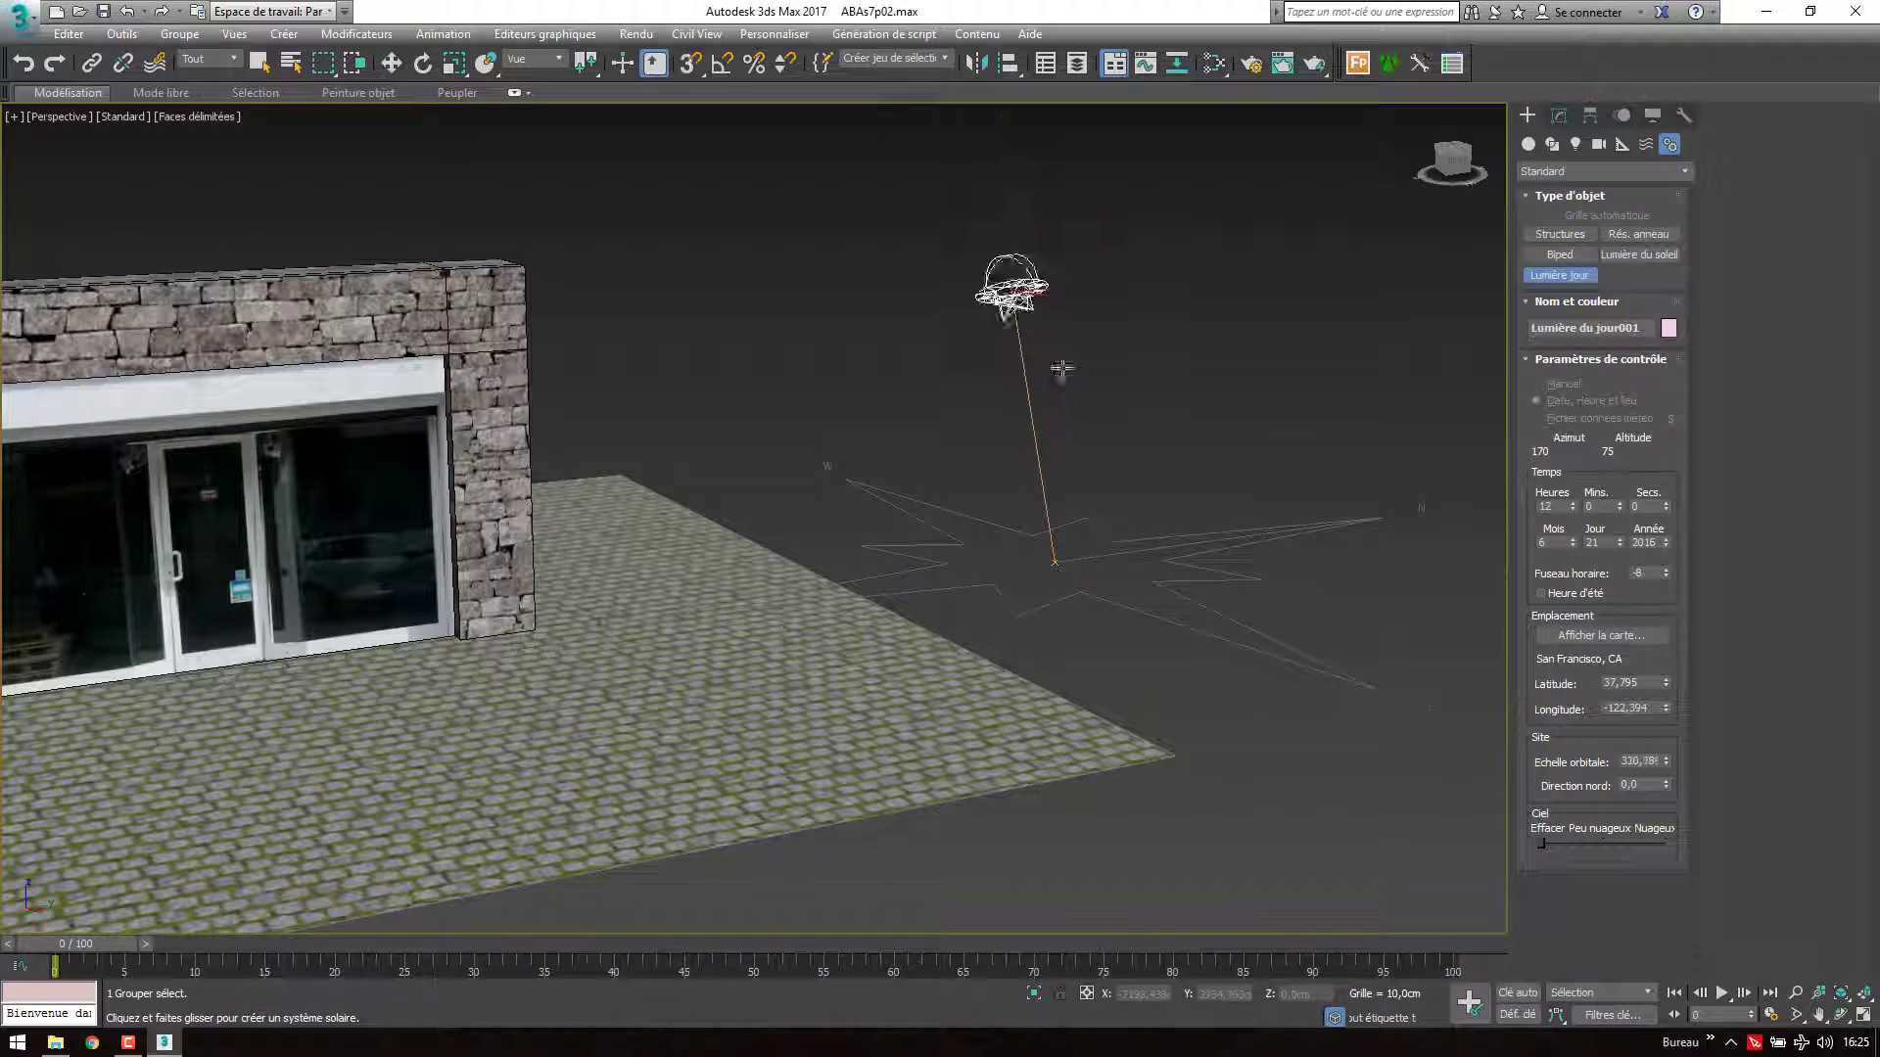
click(1052, 300)
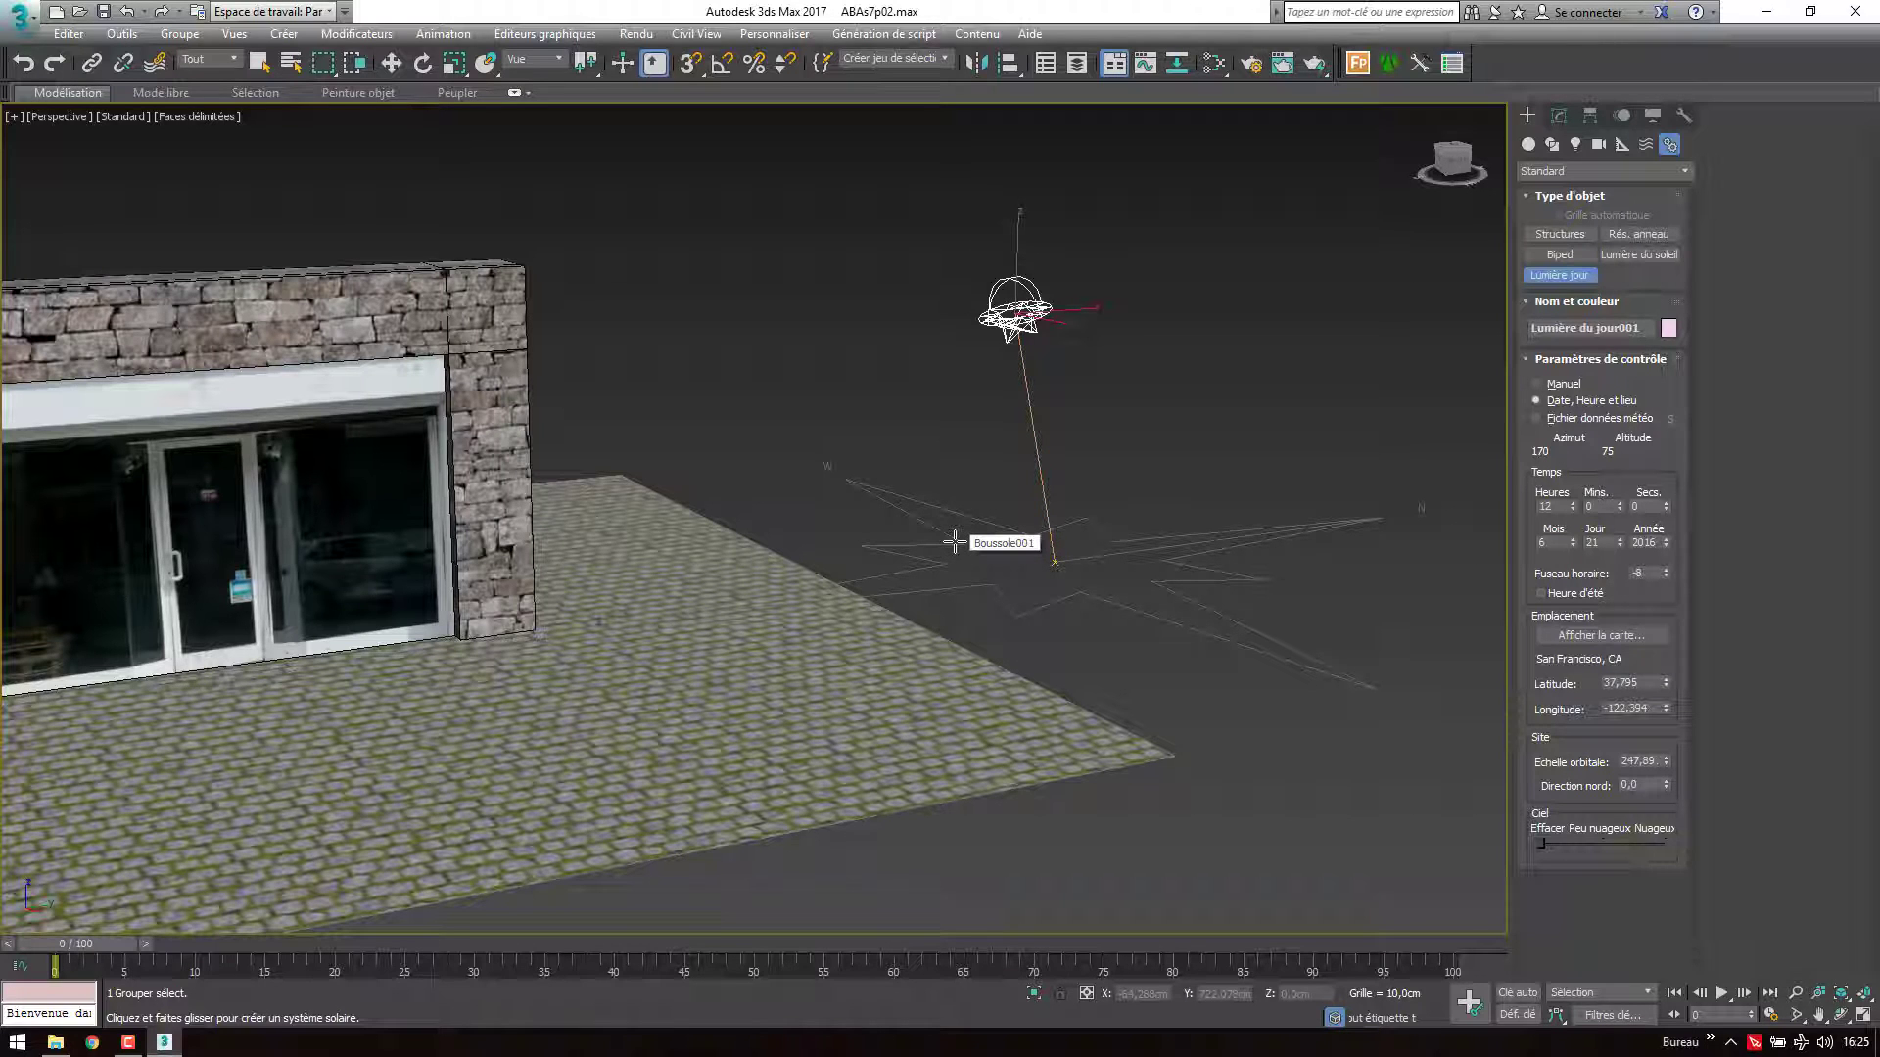
middle_drag(1016, 427, 1292, 401)
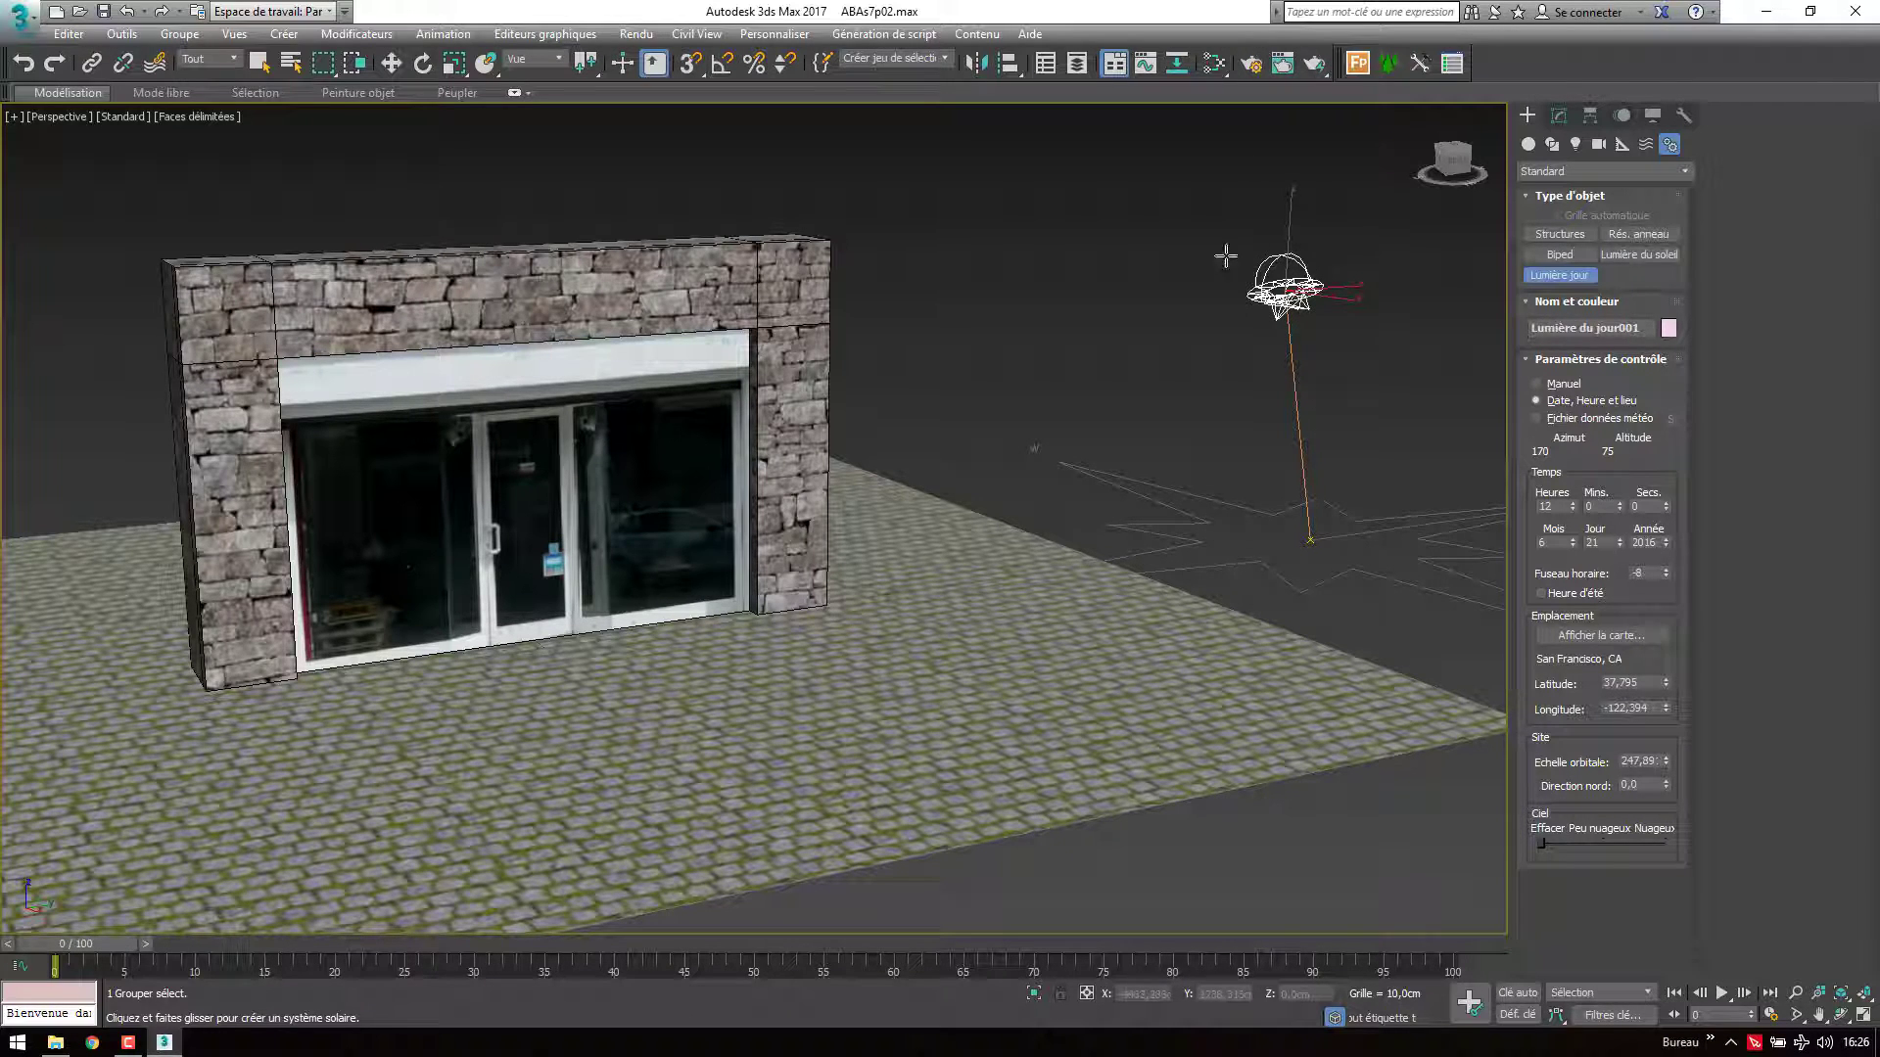
Select the daylight sun with the Move tool and save it as the named selection set 'sun'
right_click(1143, 309)
right_click(1081, 358)
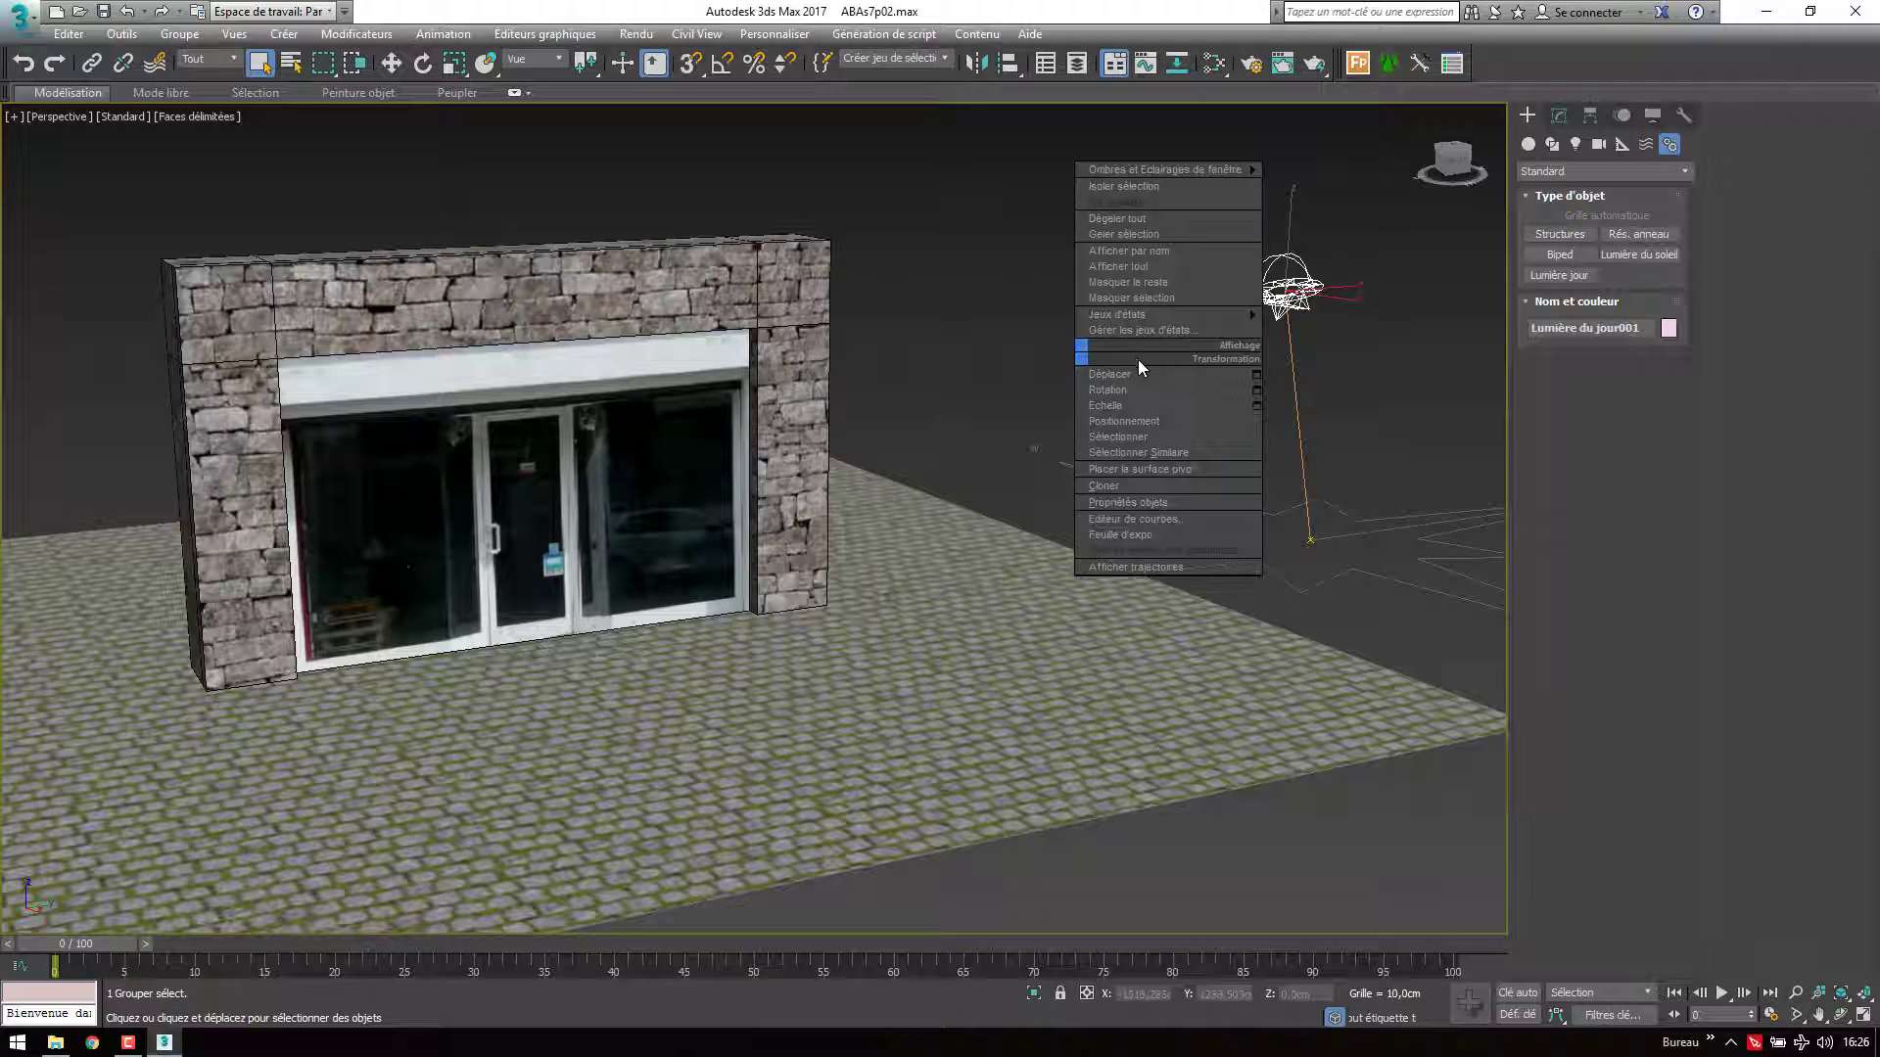
click(1138, 378)
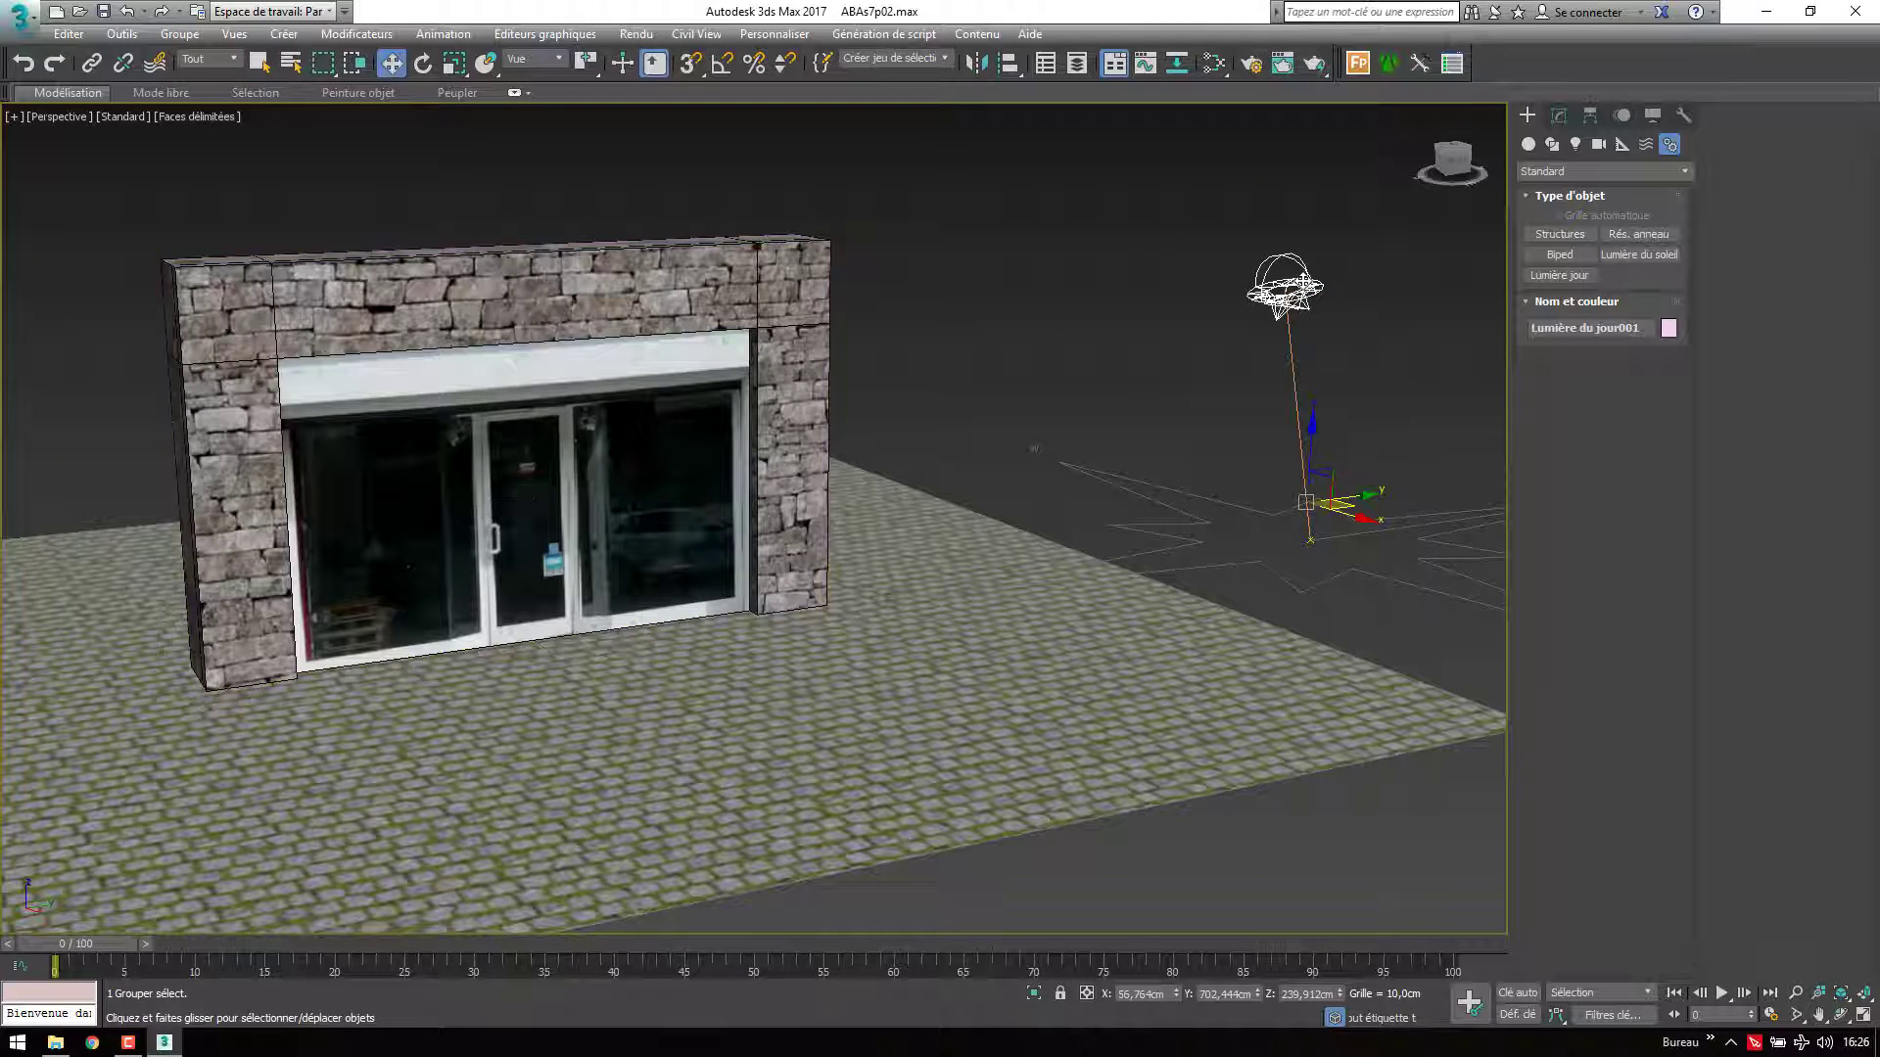
click(1293, 276)
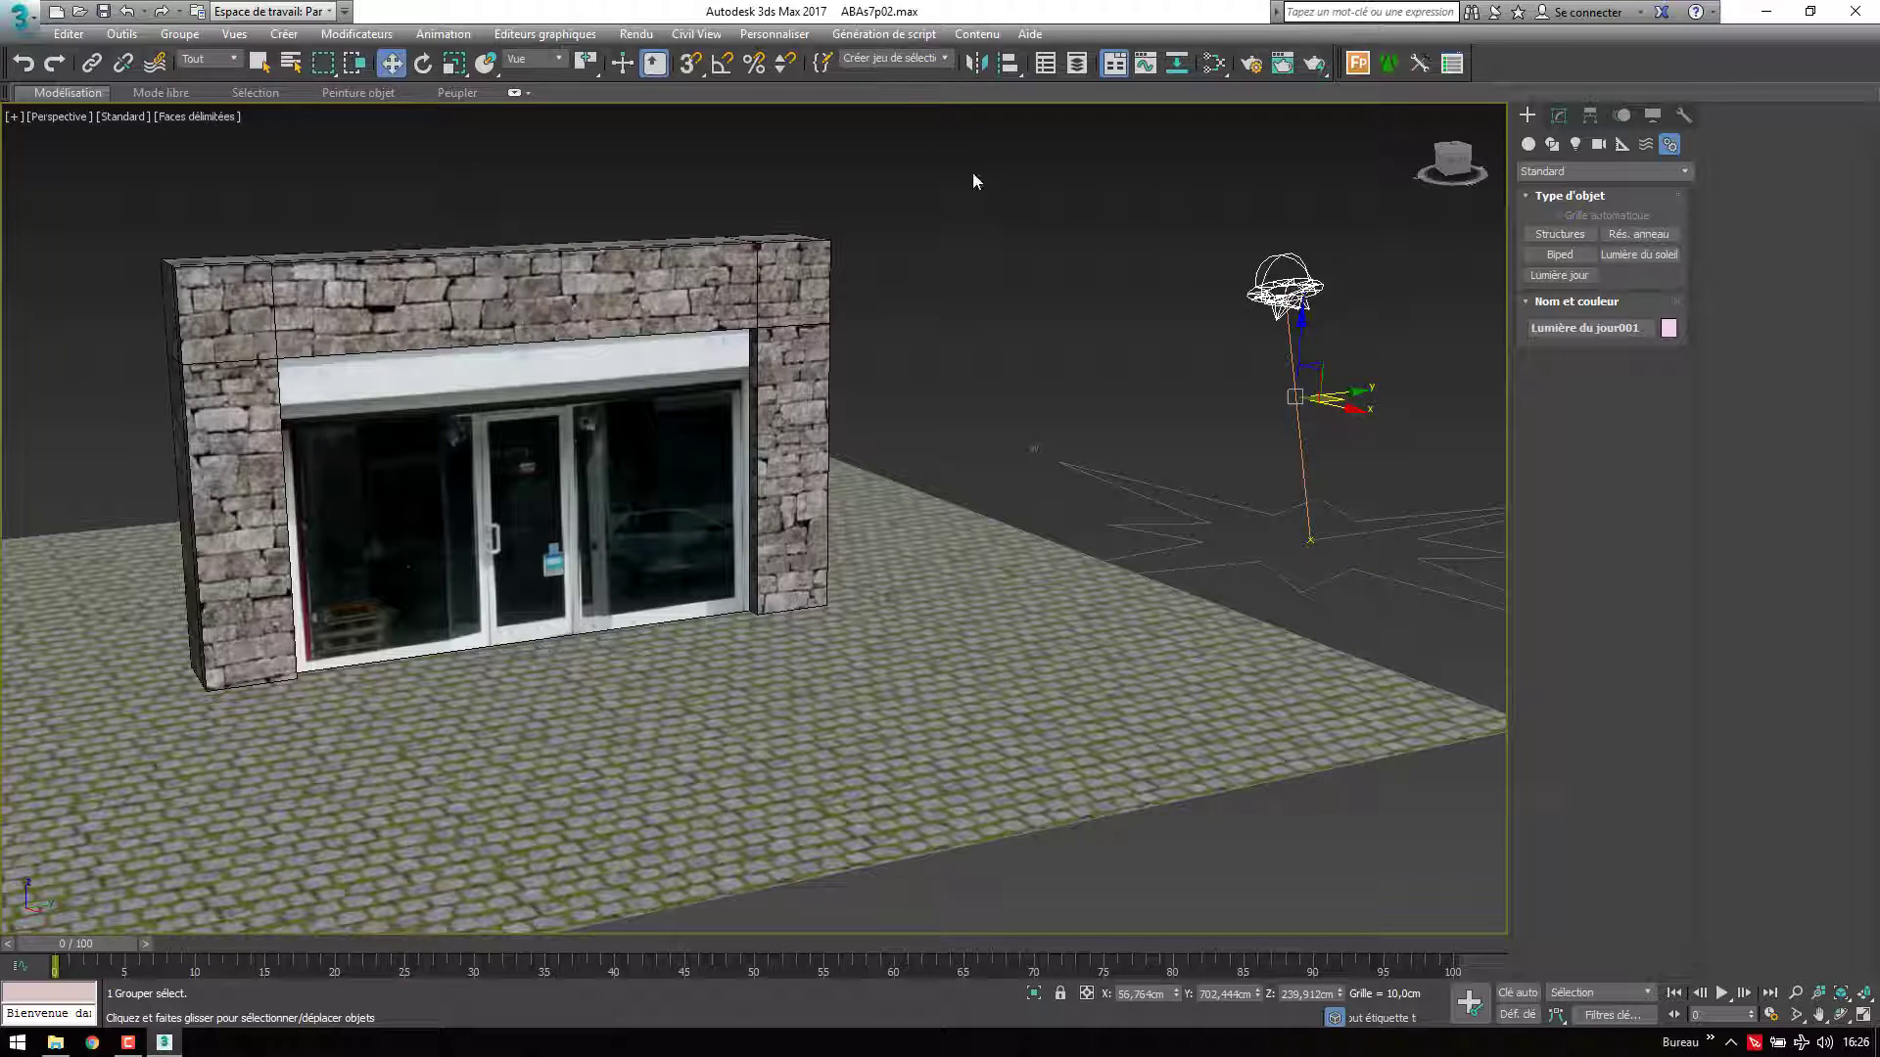
click(894, 59)
click(1015, 375)
click(943, 59)
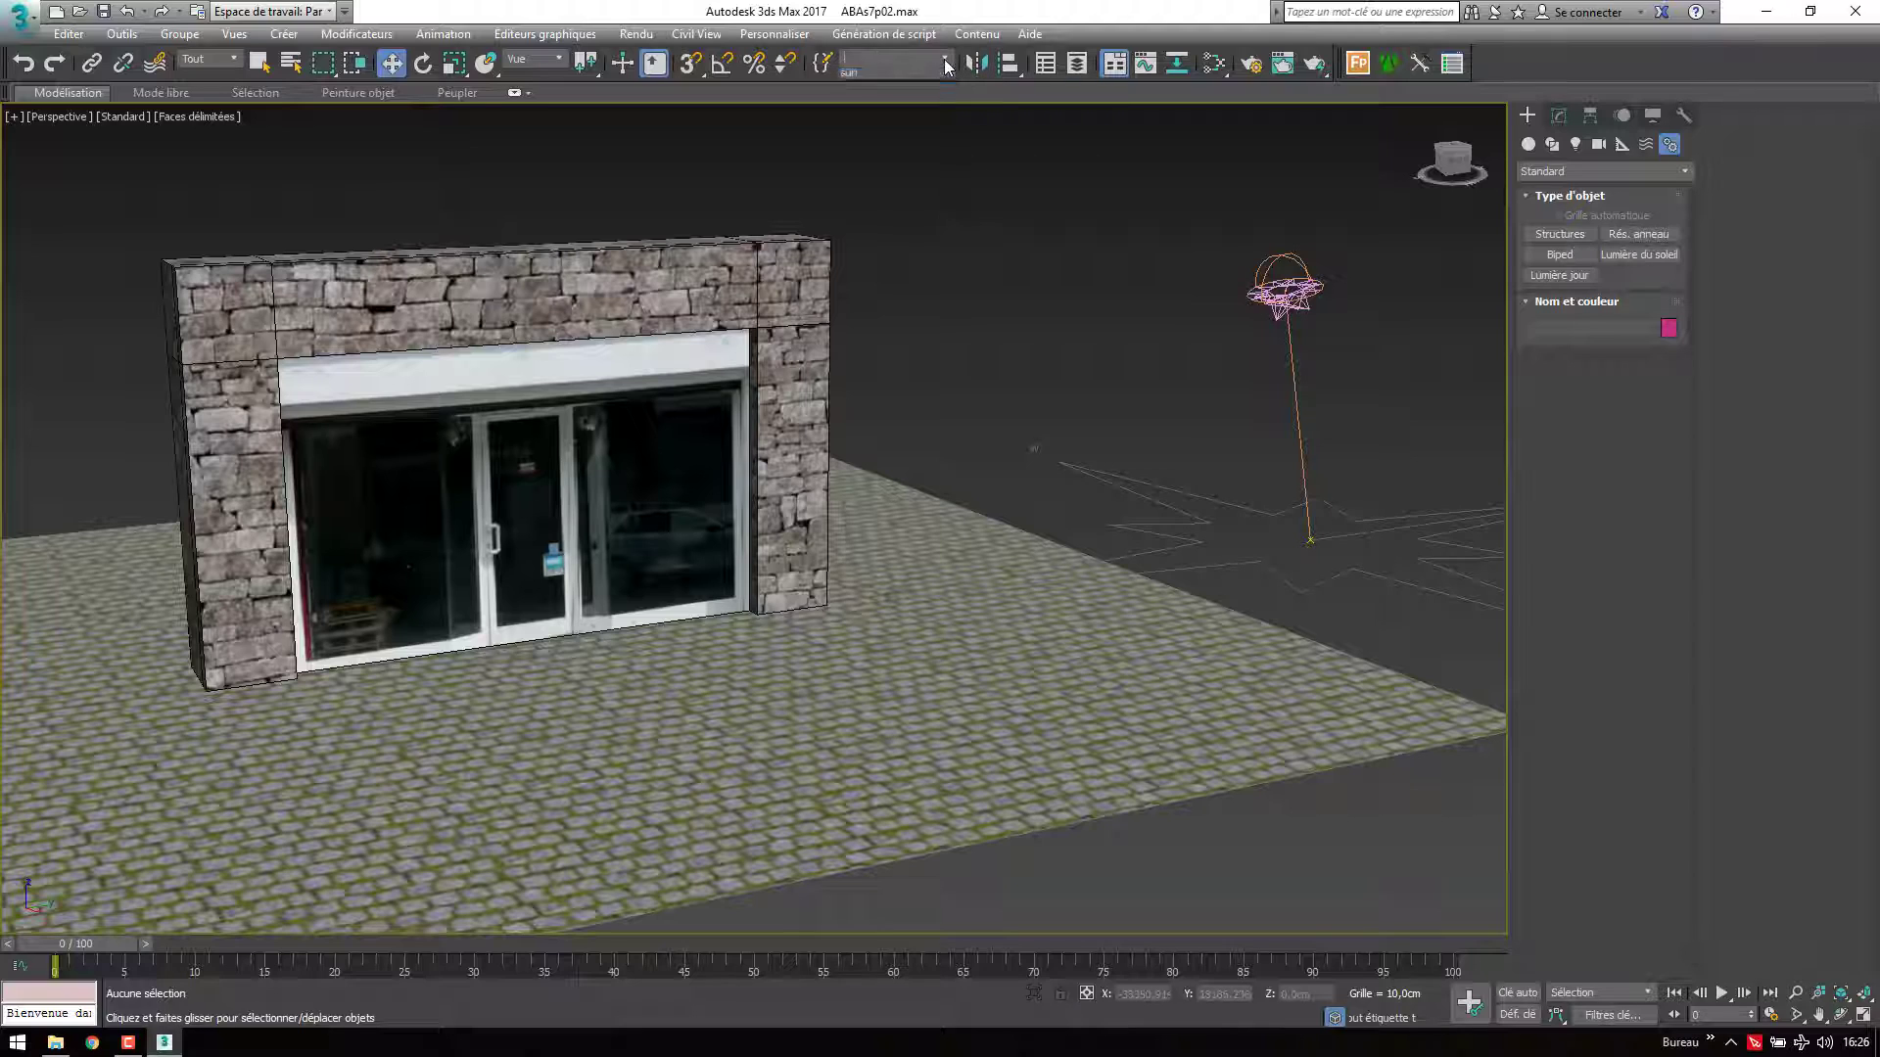
click(893, 78)
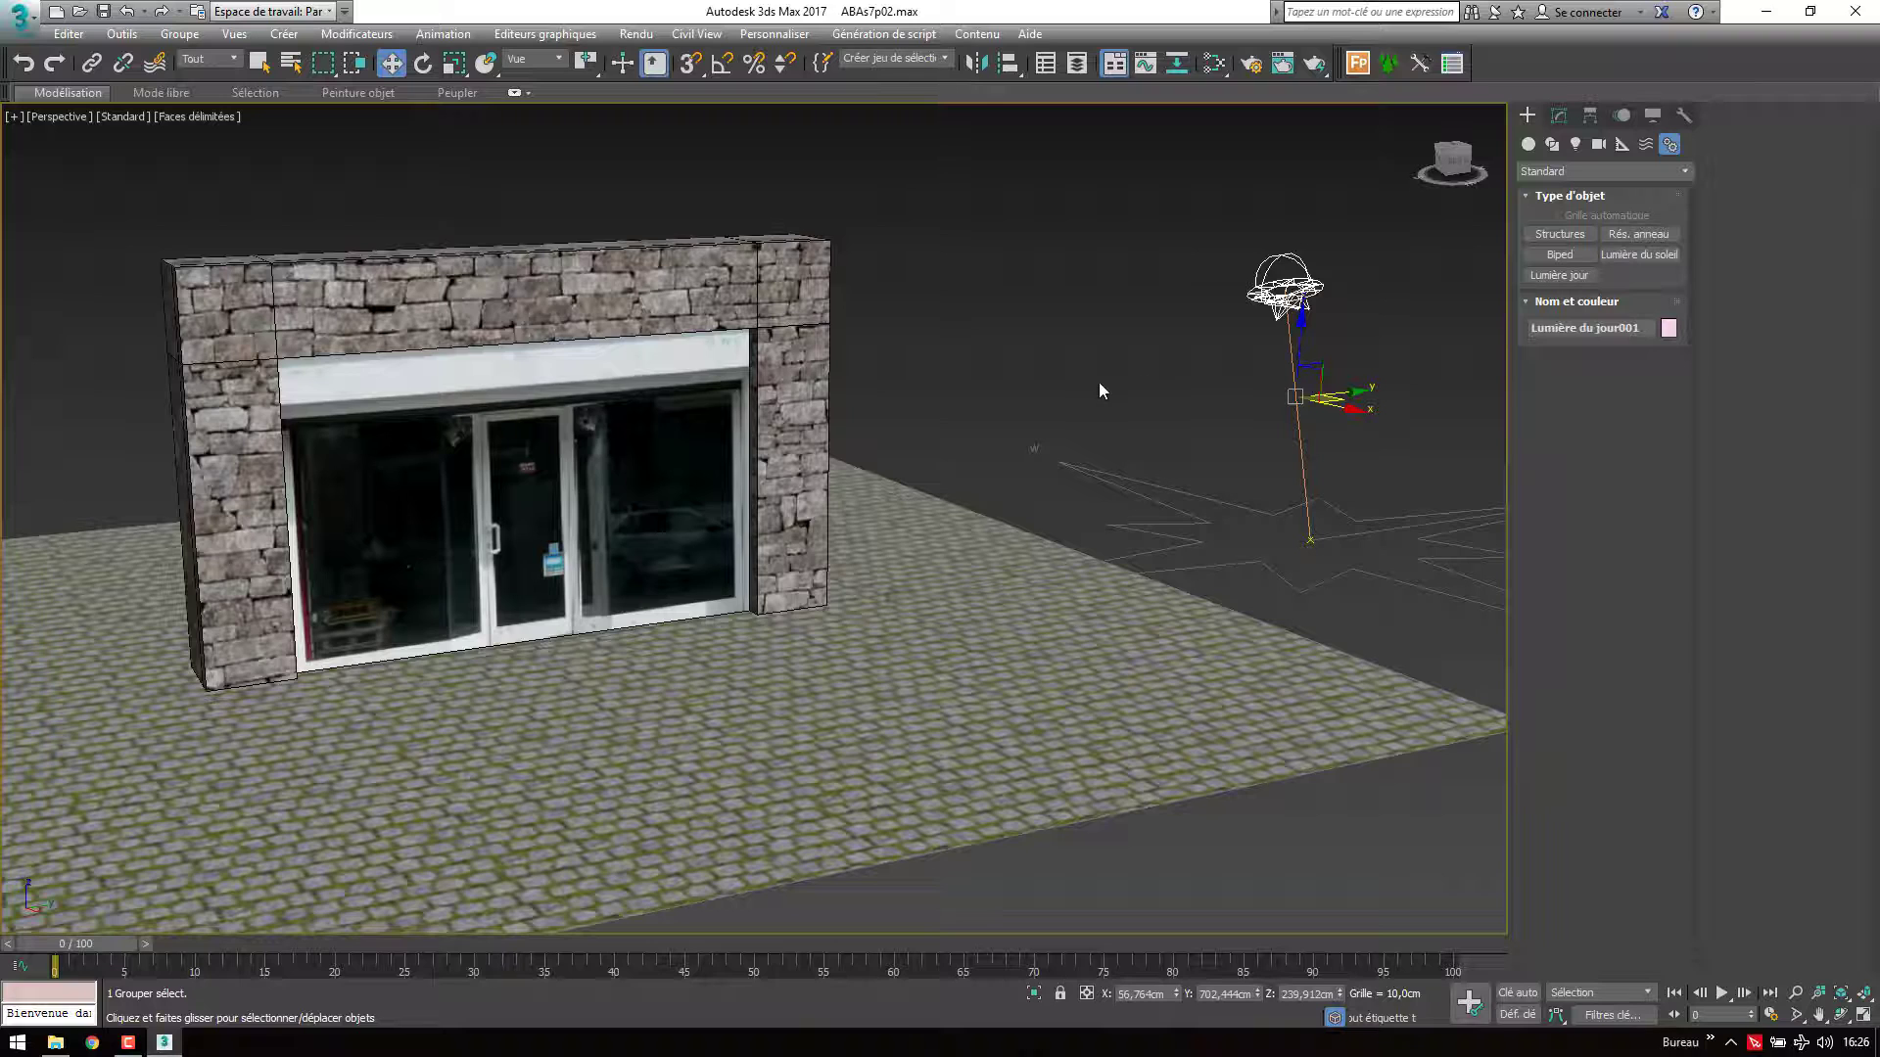
alt+middle_drag(1098, 391, 979, 392)
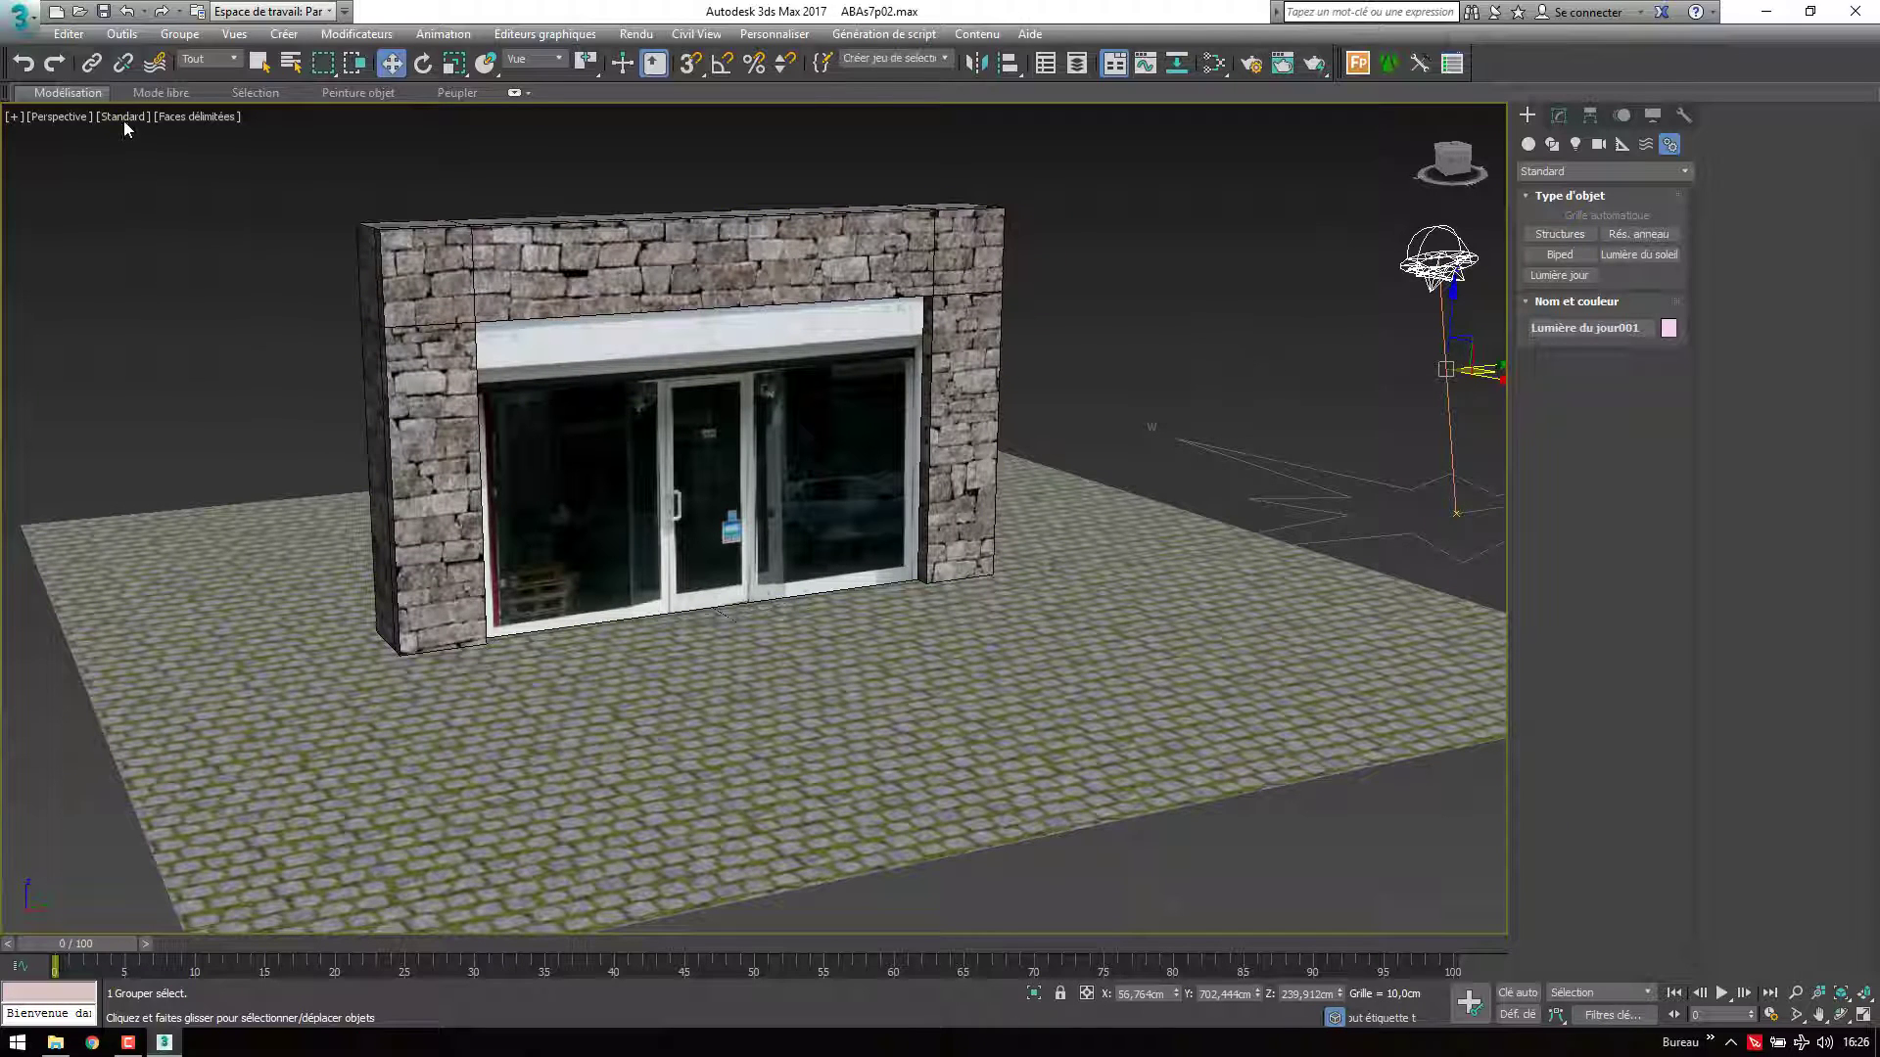
Set the viewport to Haute qualité shading with Illuminer avec les lumières de la scène
click(124, 122)
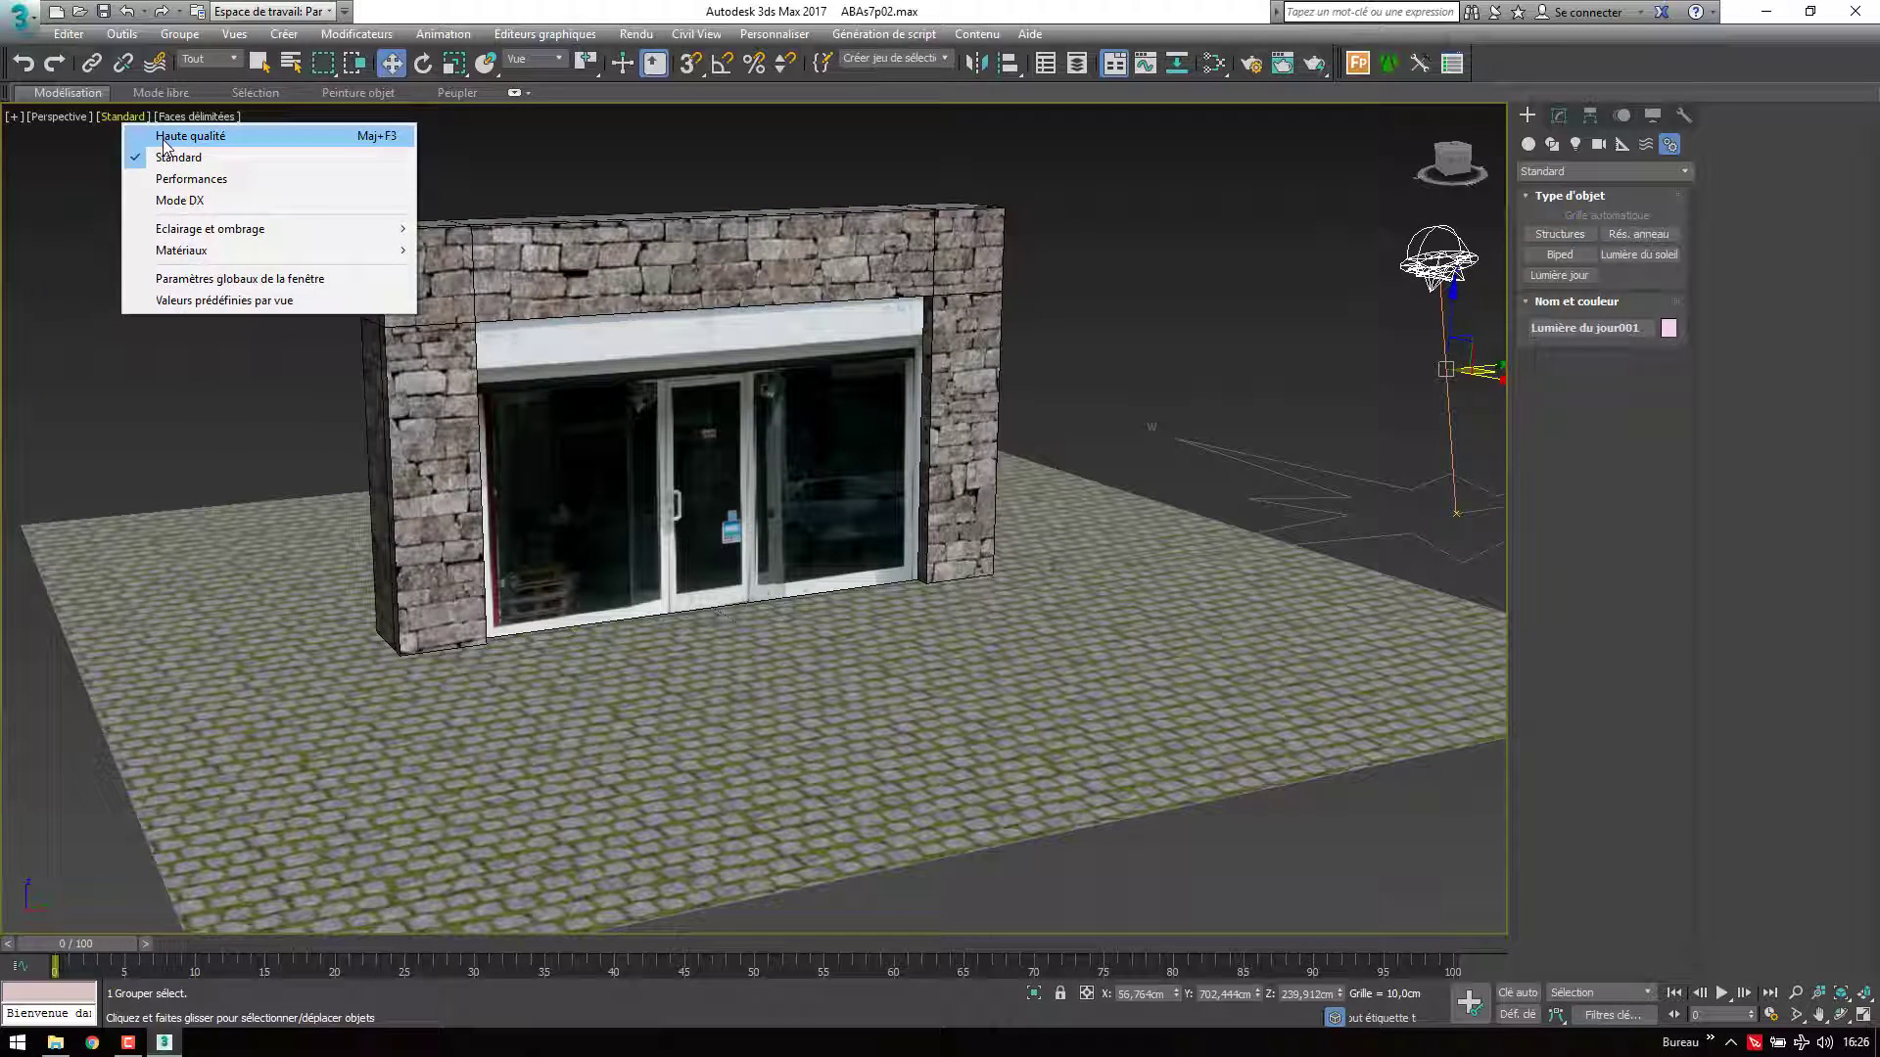
click(163, 140)
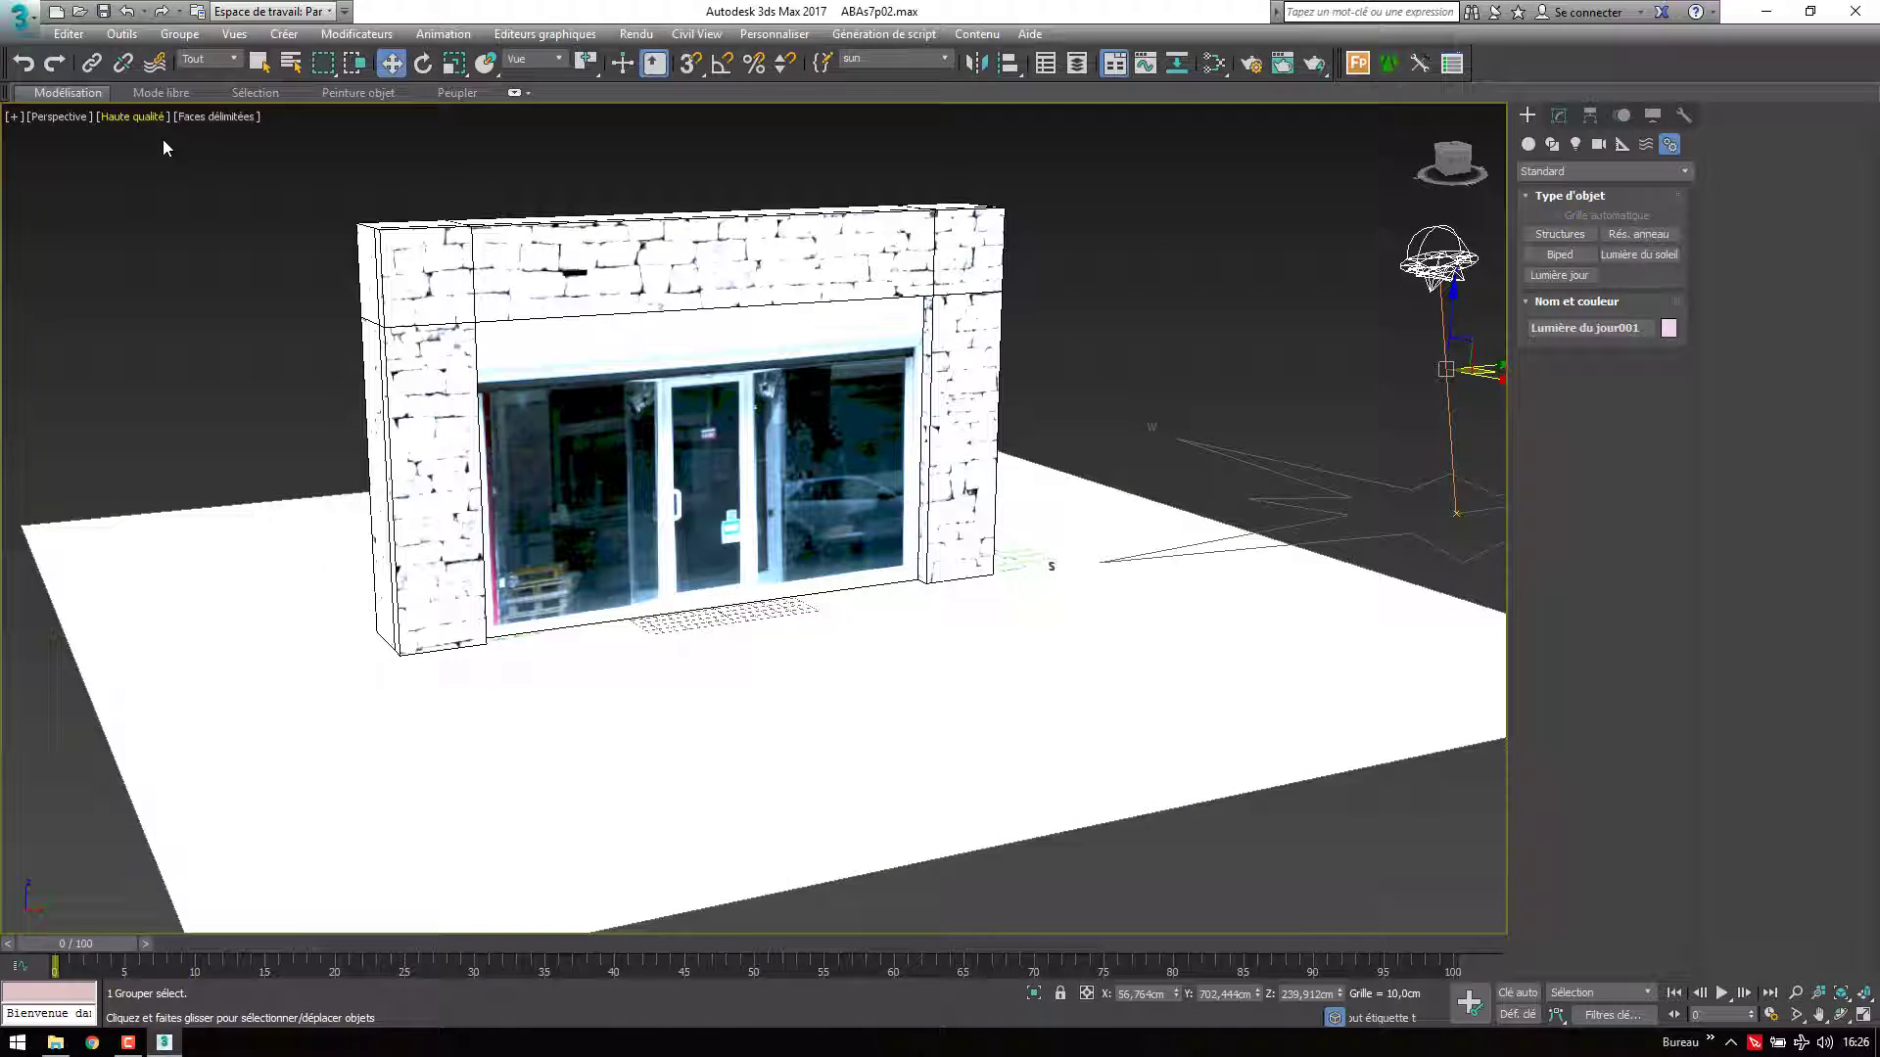
click(760, 570)
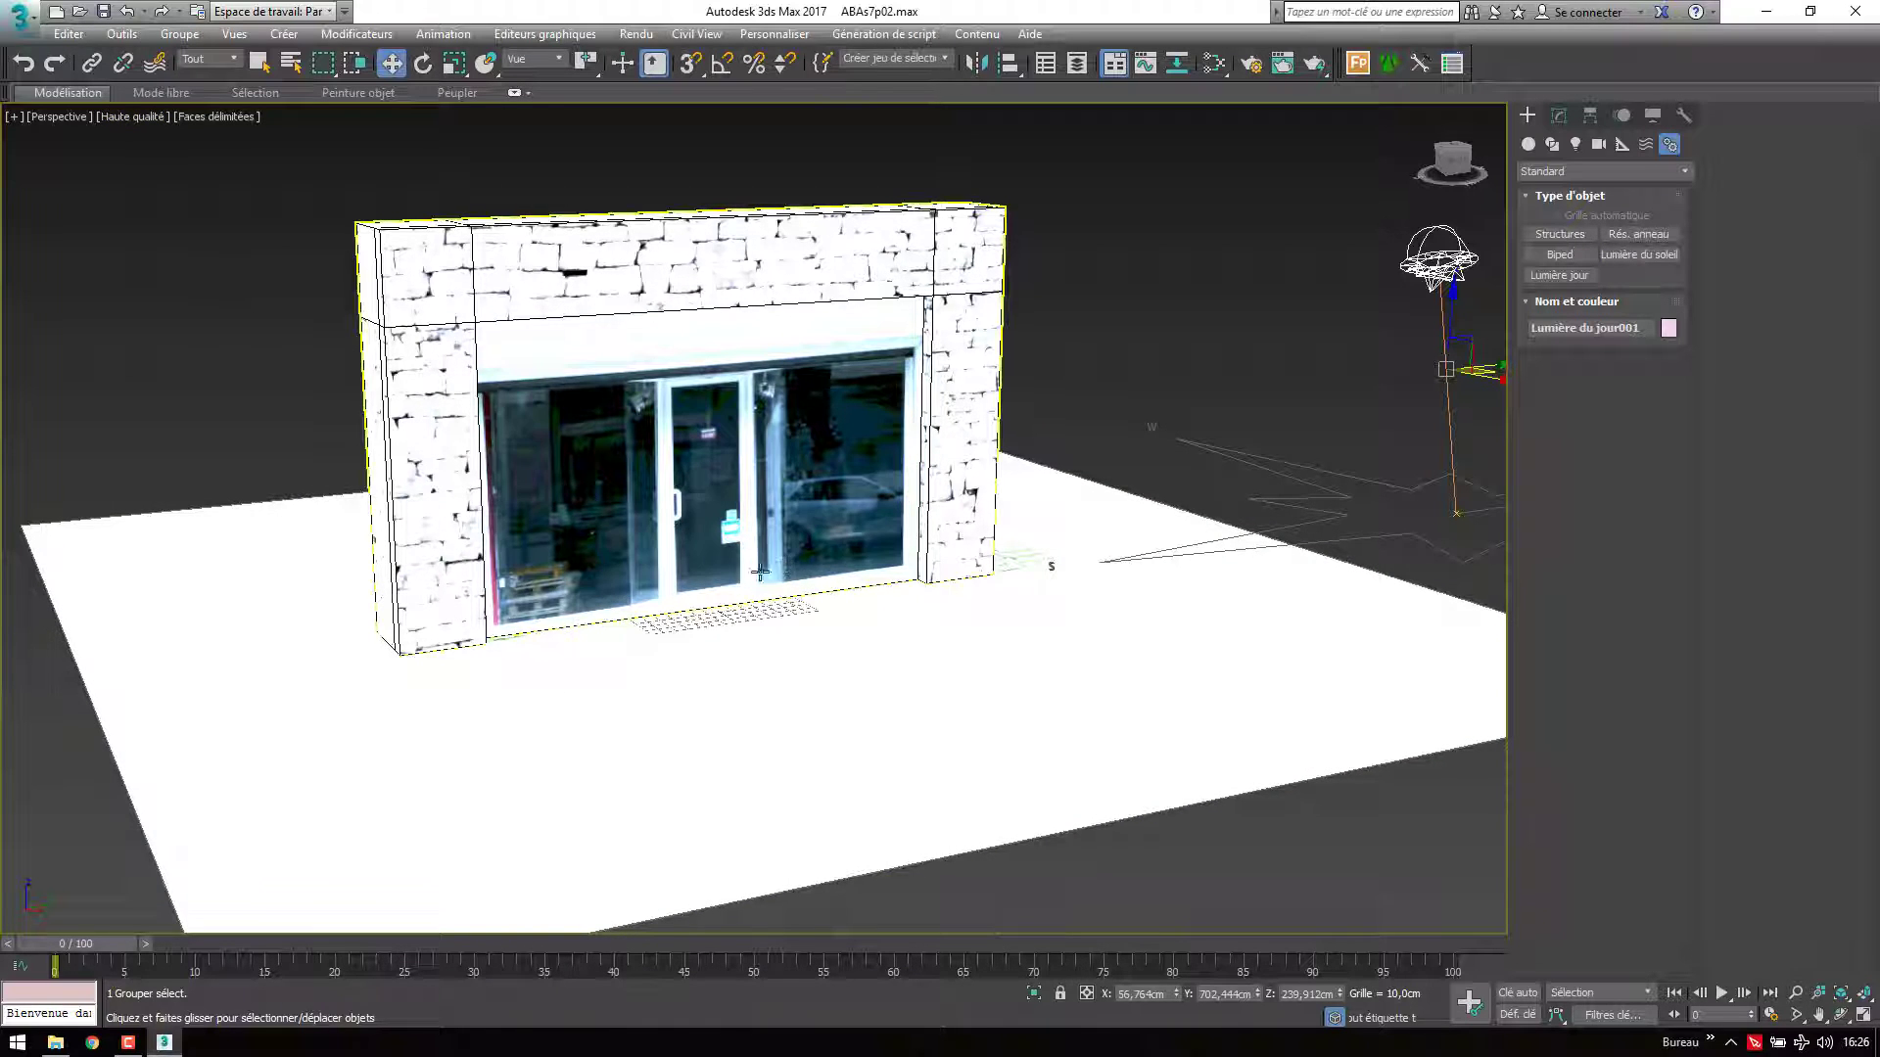
click(122, 117)
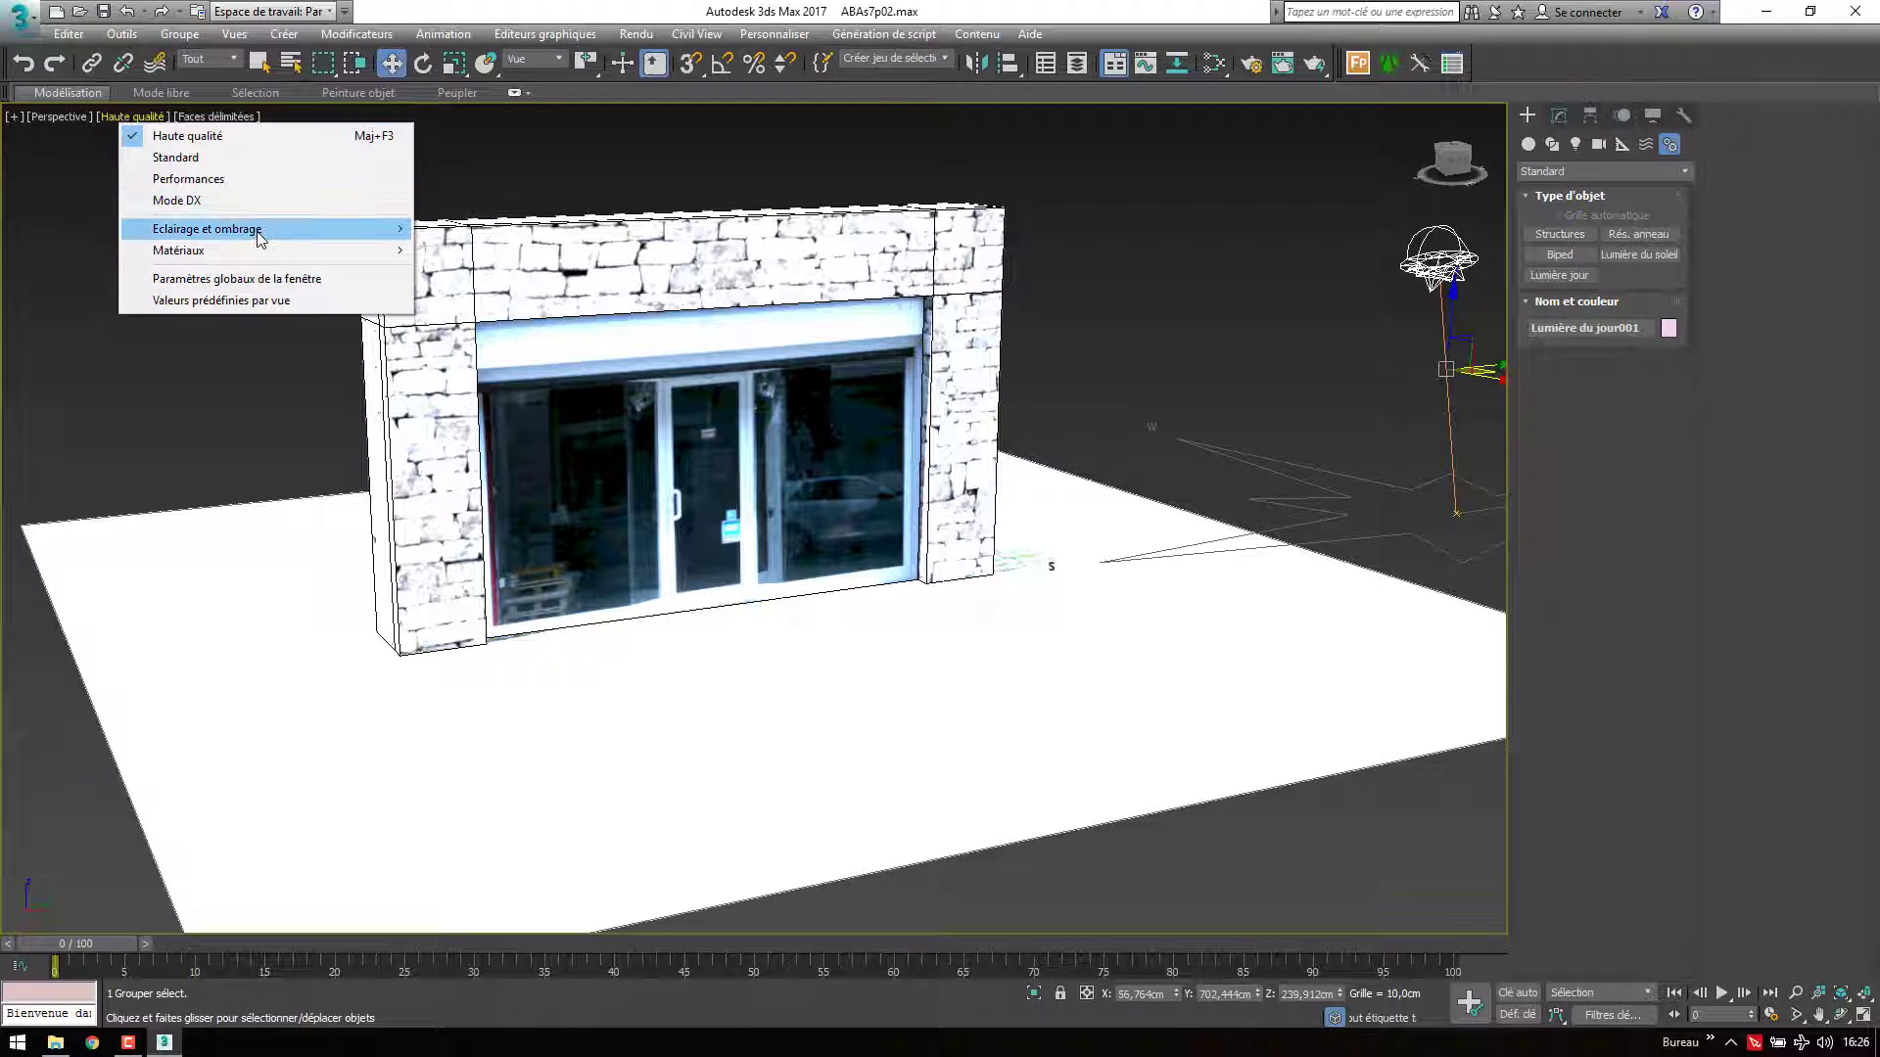
mouse_move(207, 229)
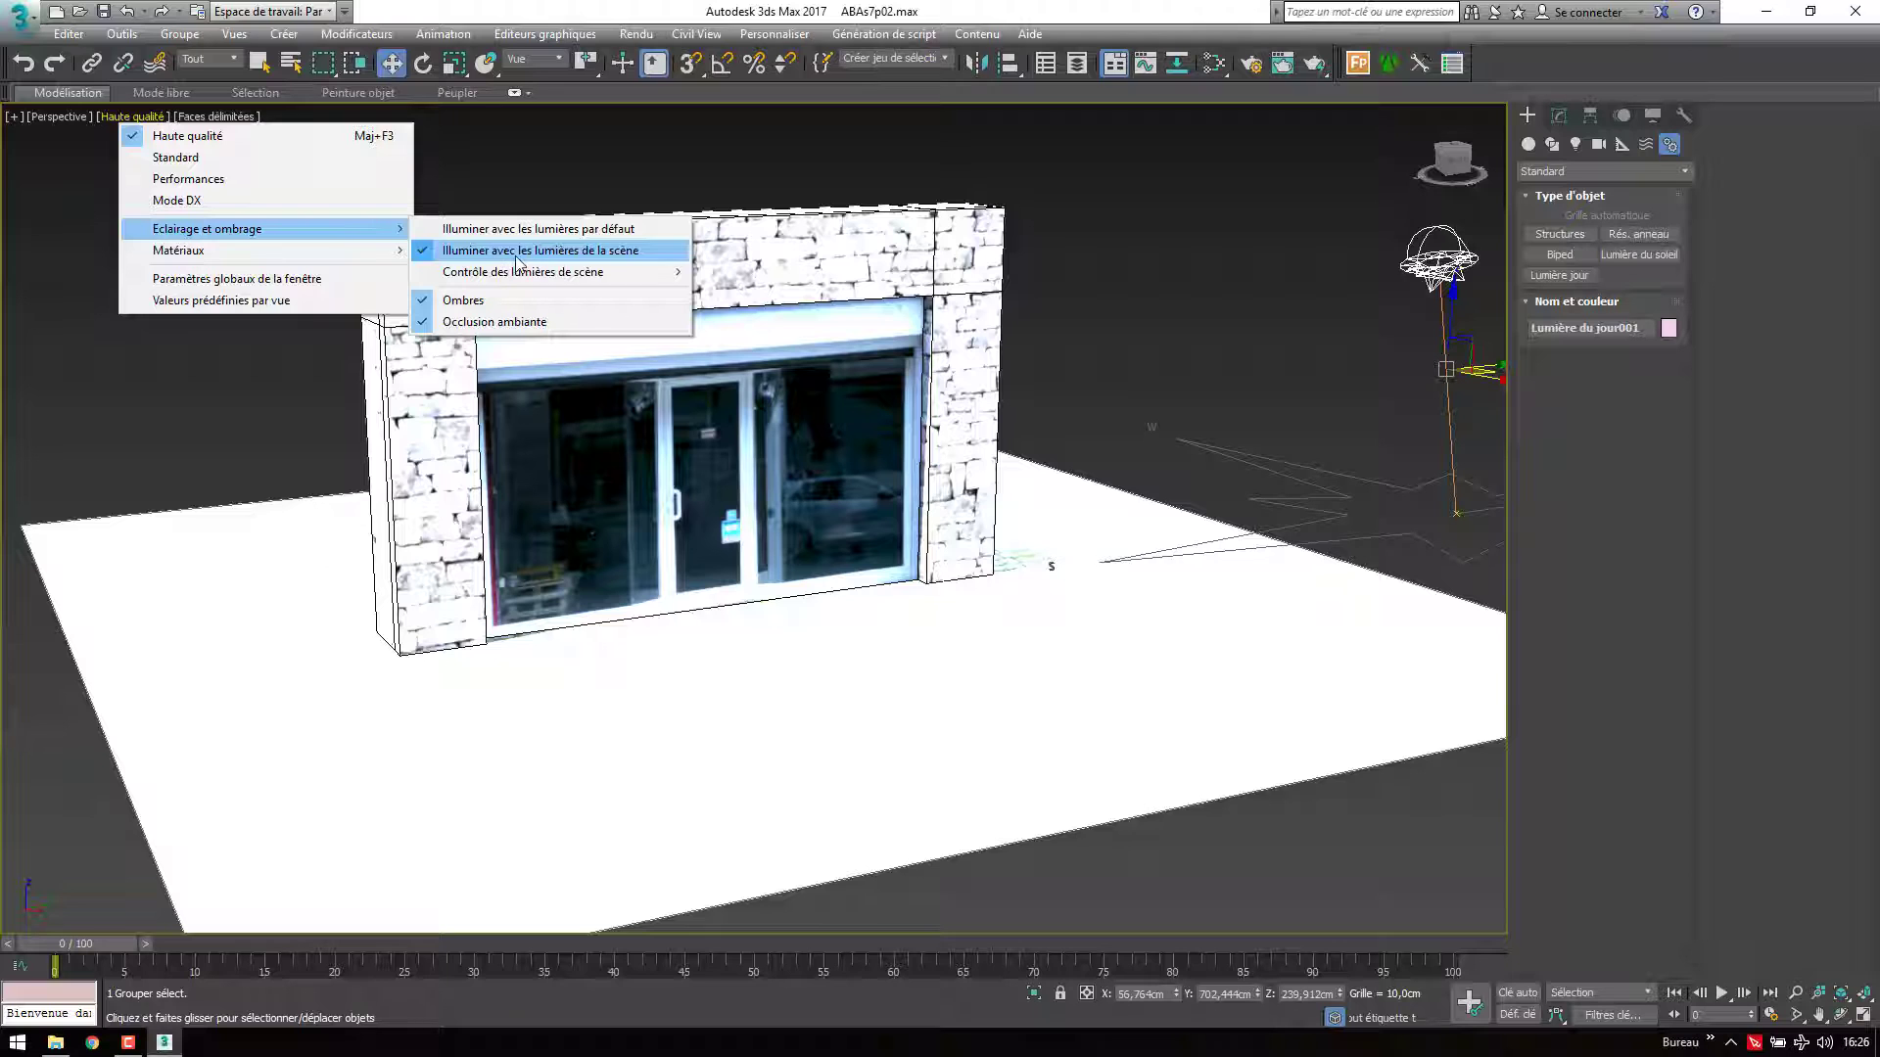
click(590, 172)
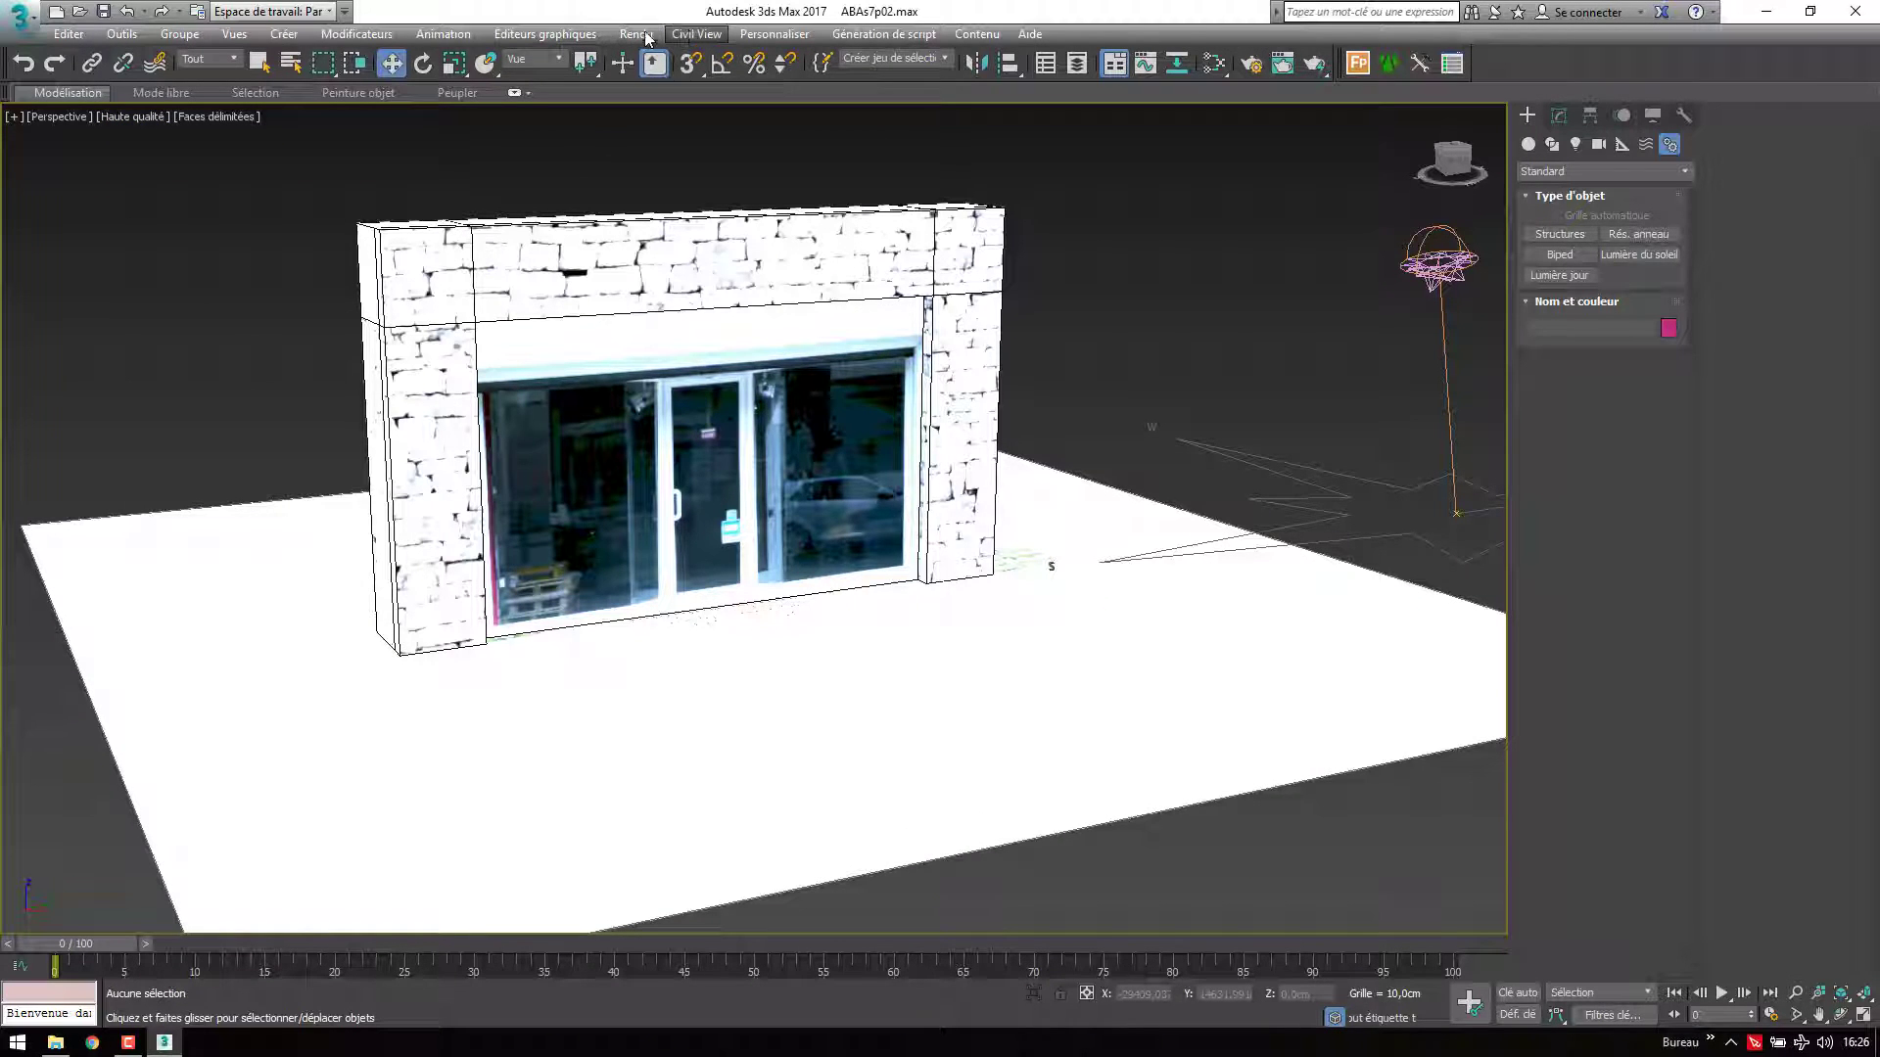
In Environment and Effects, set exposure control to mr Photographic with an exposure value of 14
click(639, 36)
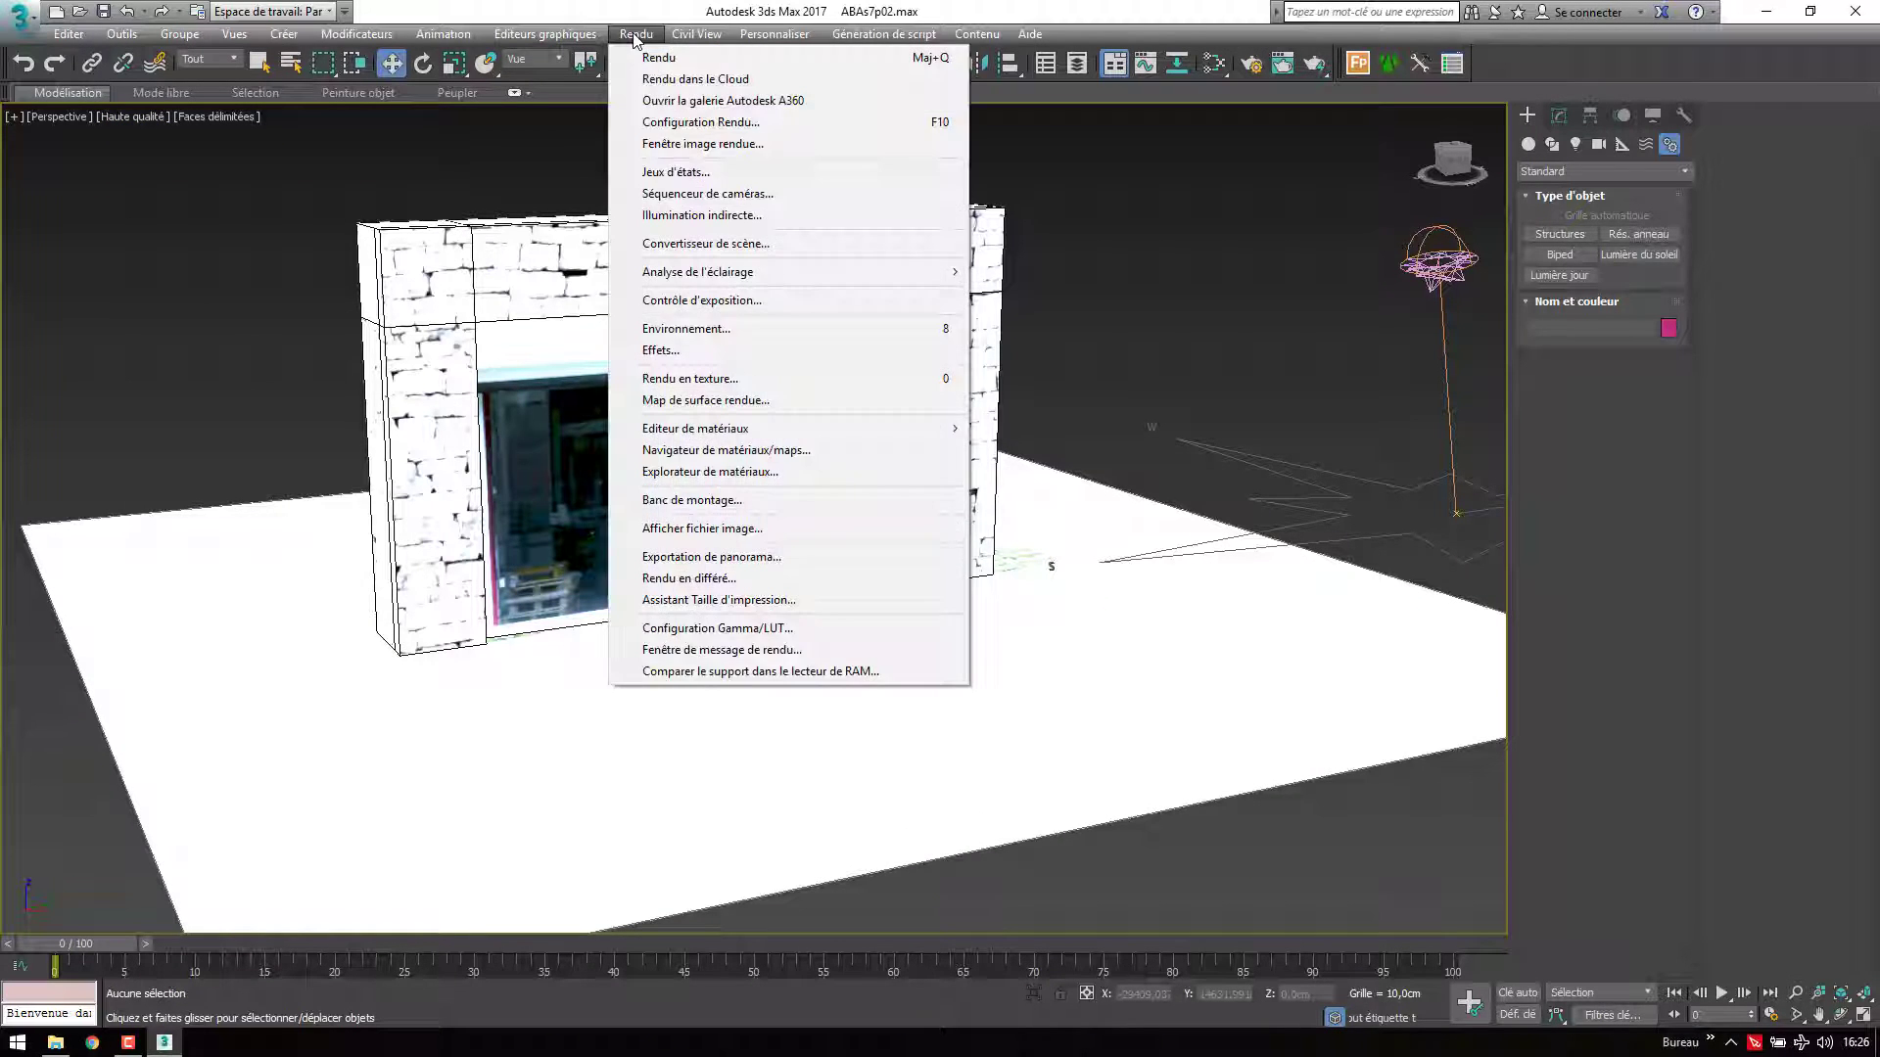
click(686, 329)
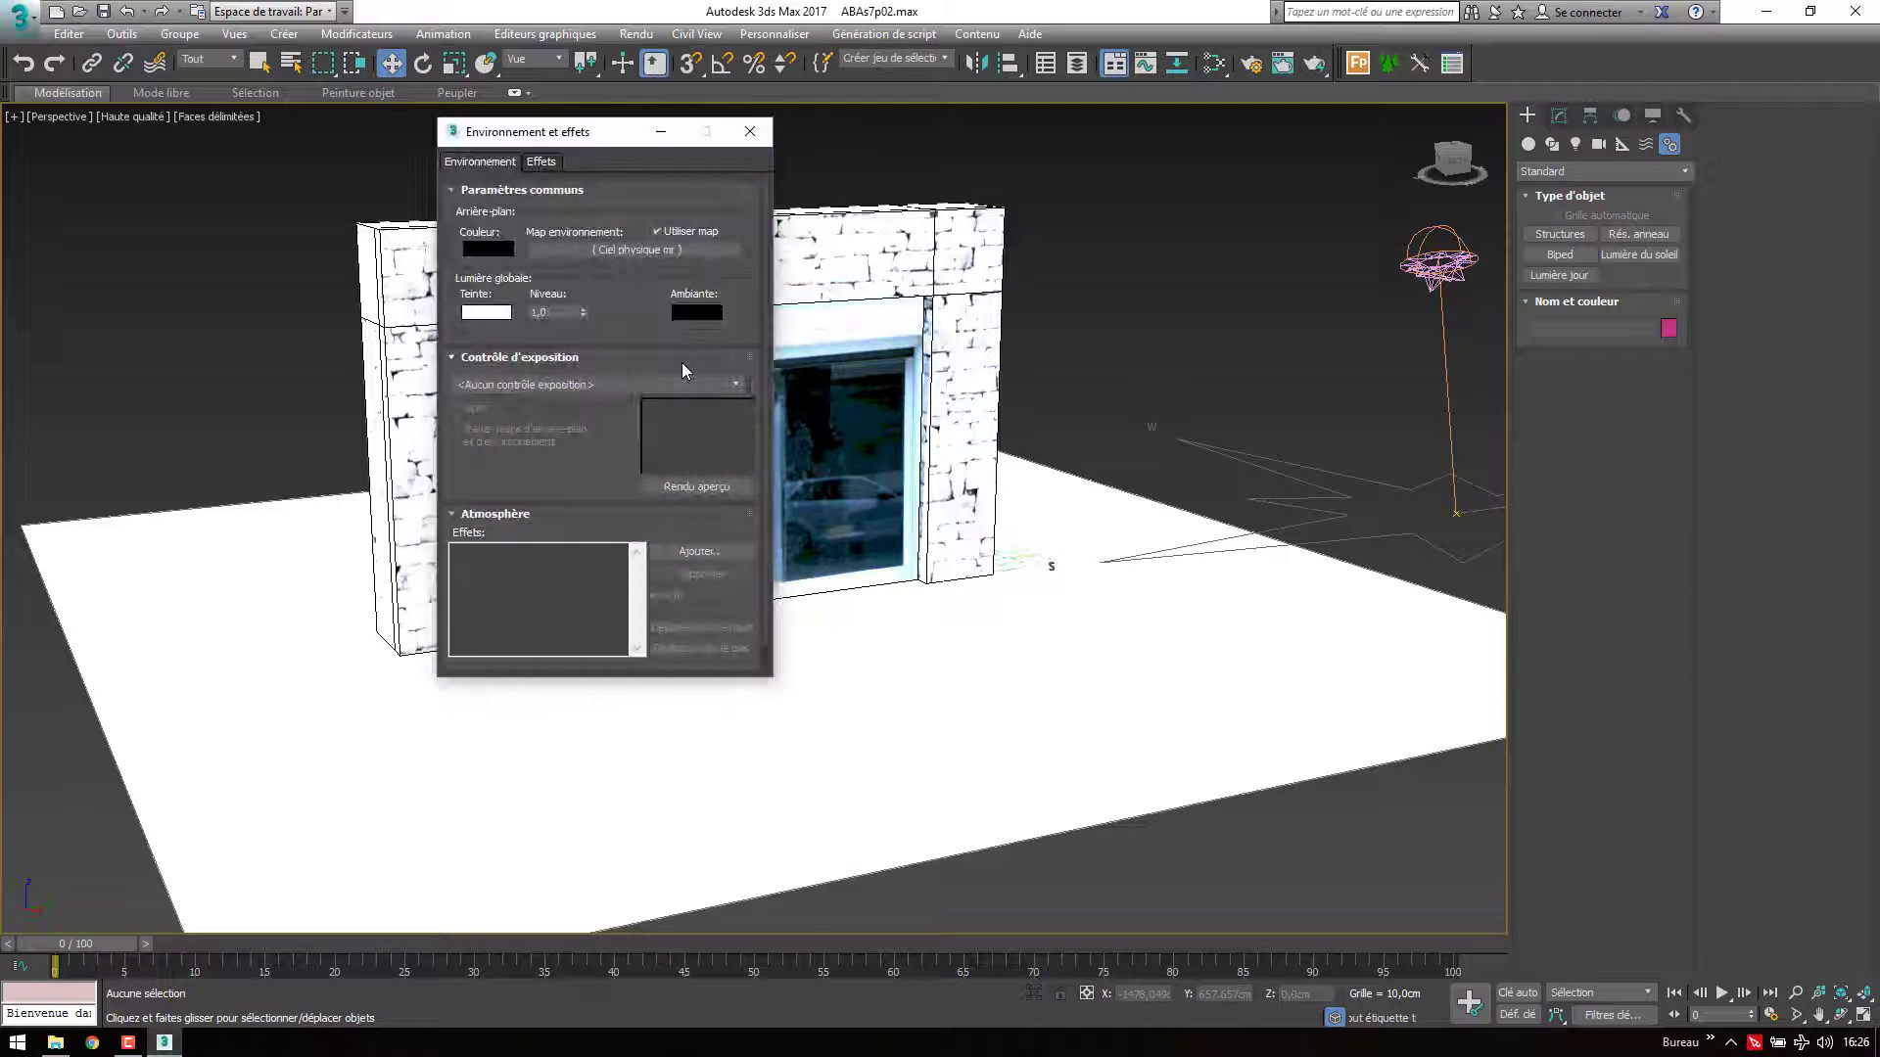
click(564, 388)
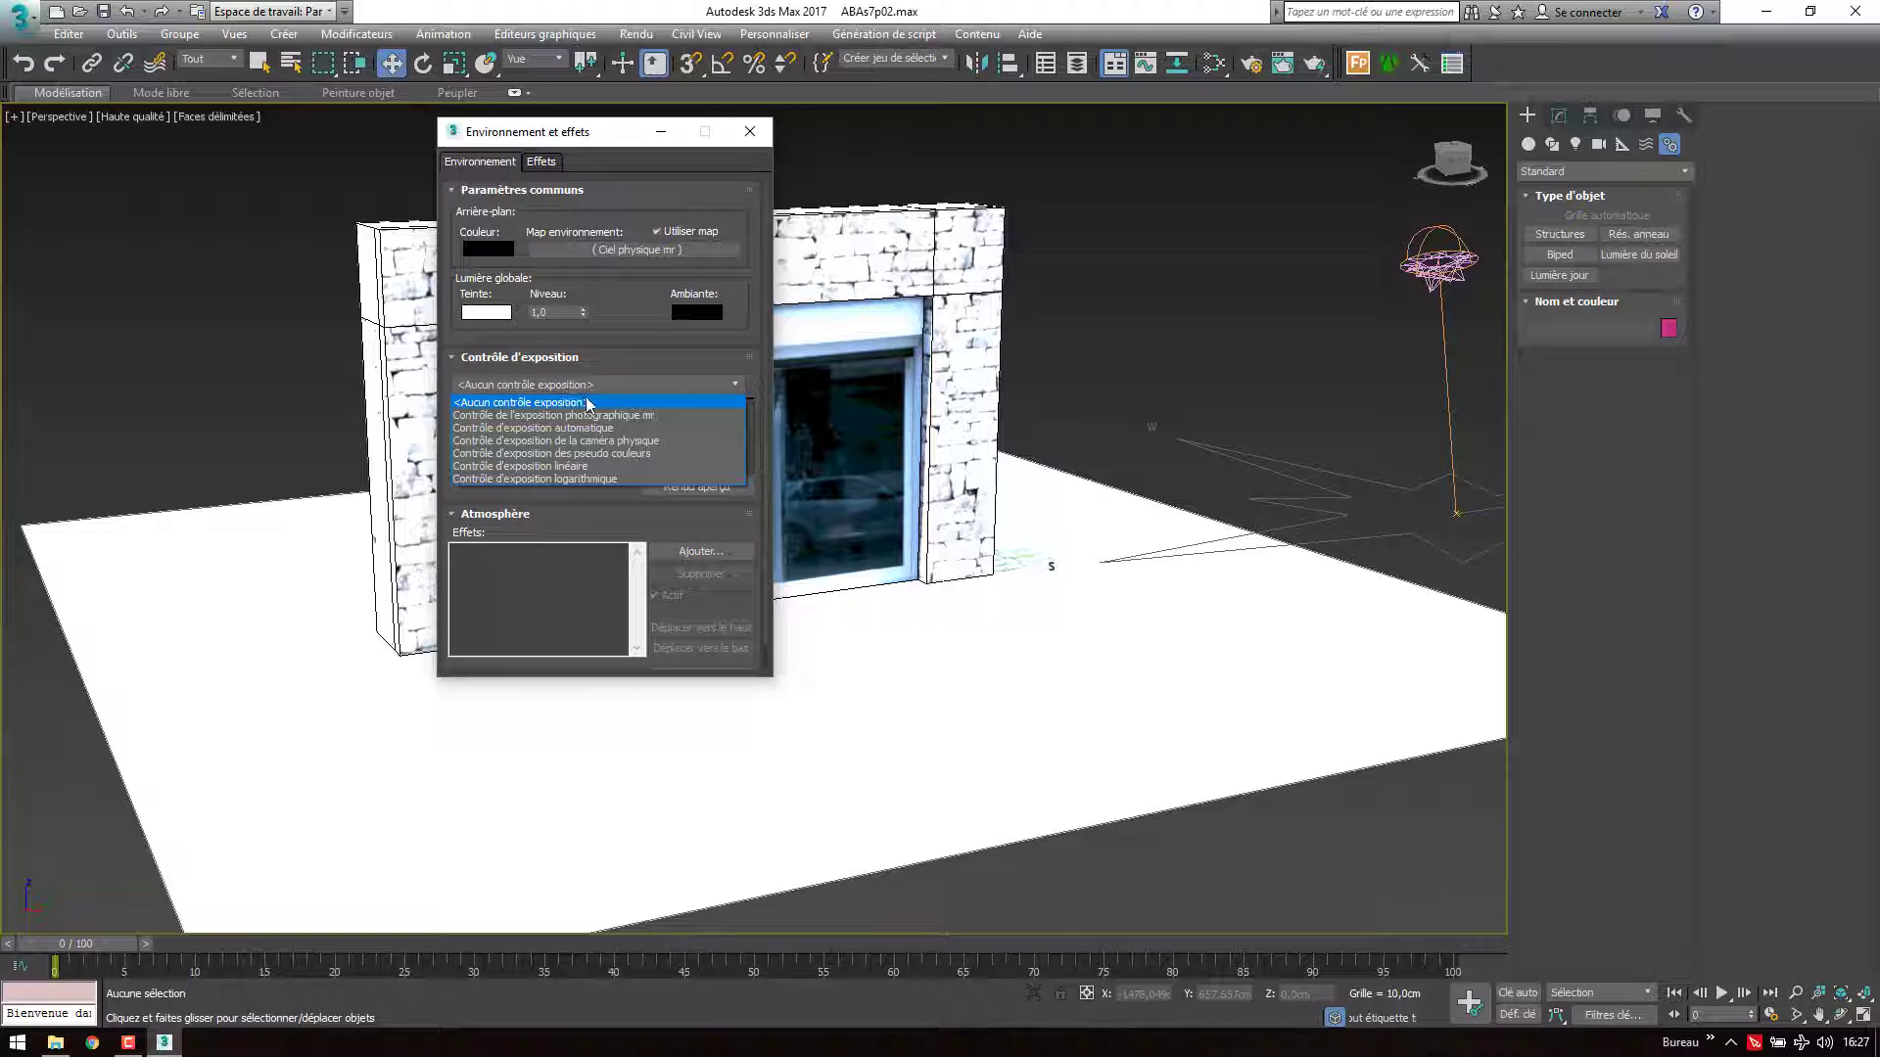
click(591, 415)
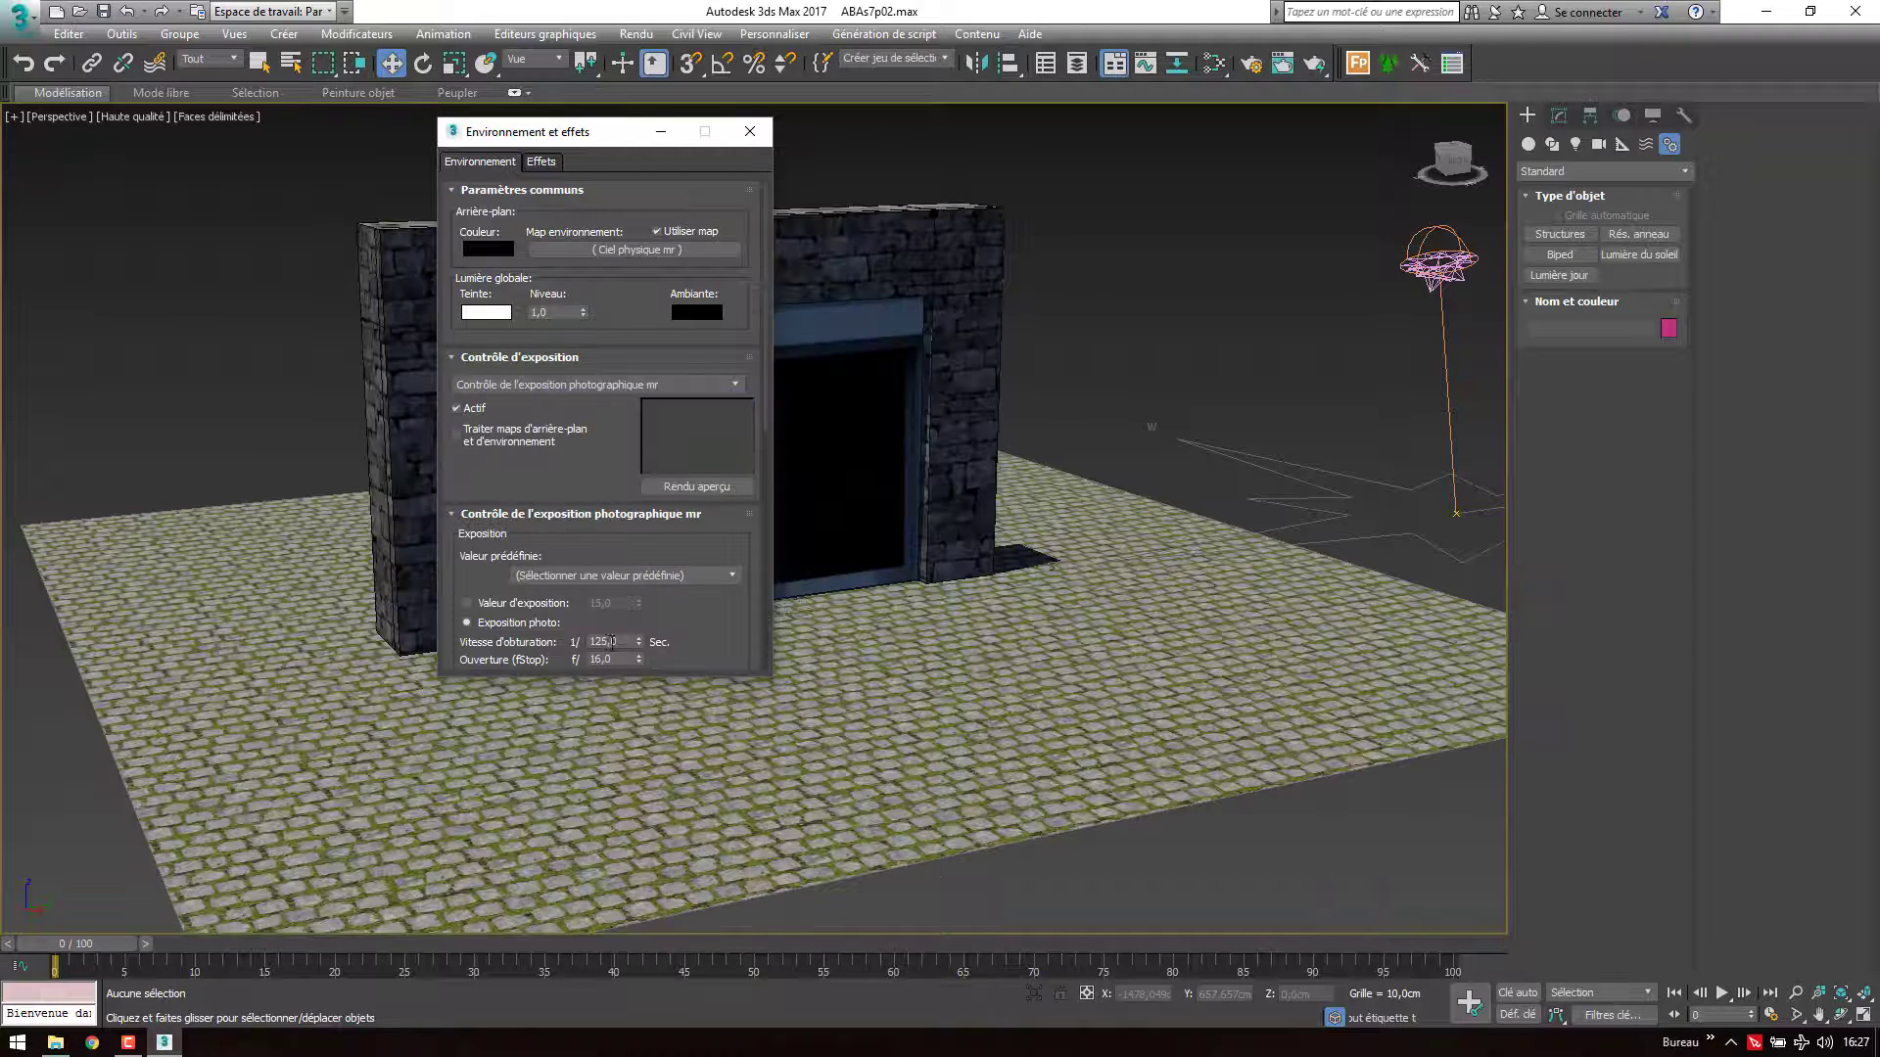
click(539, 607)
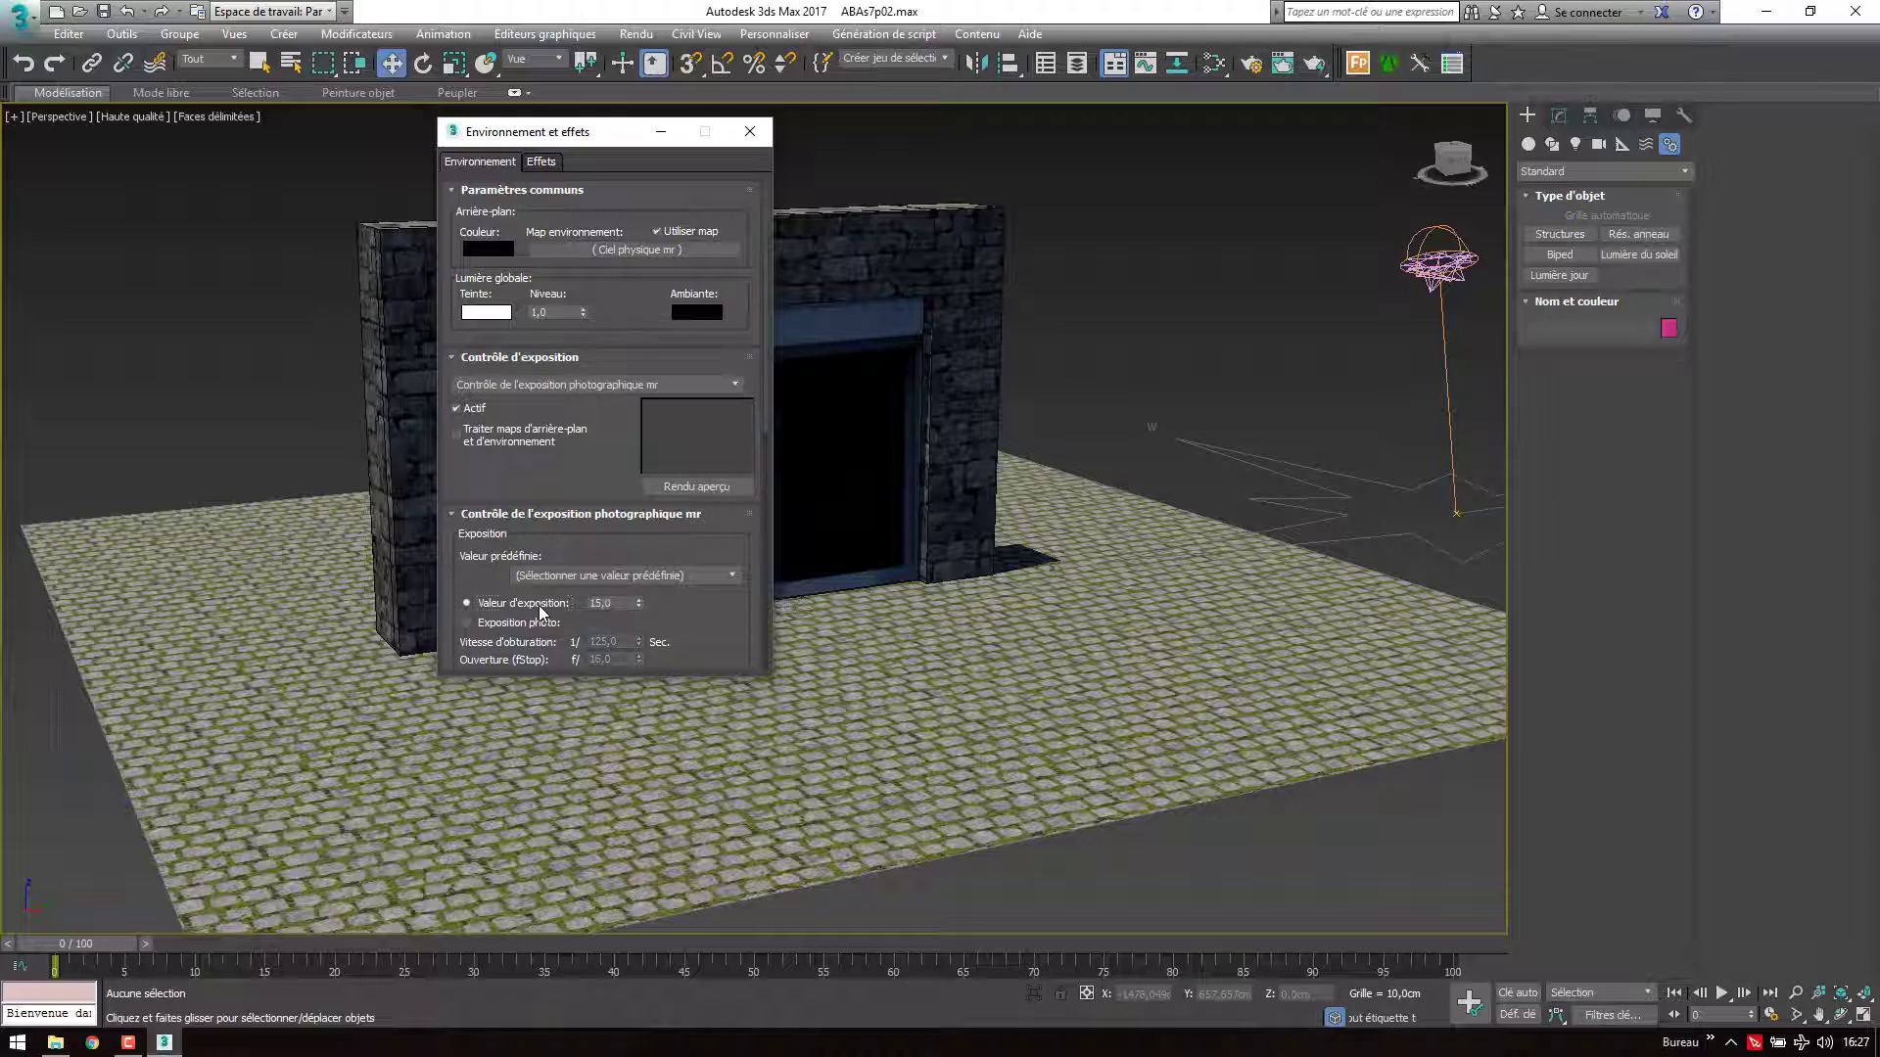
double_click(615, 605)
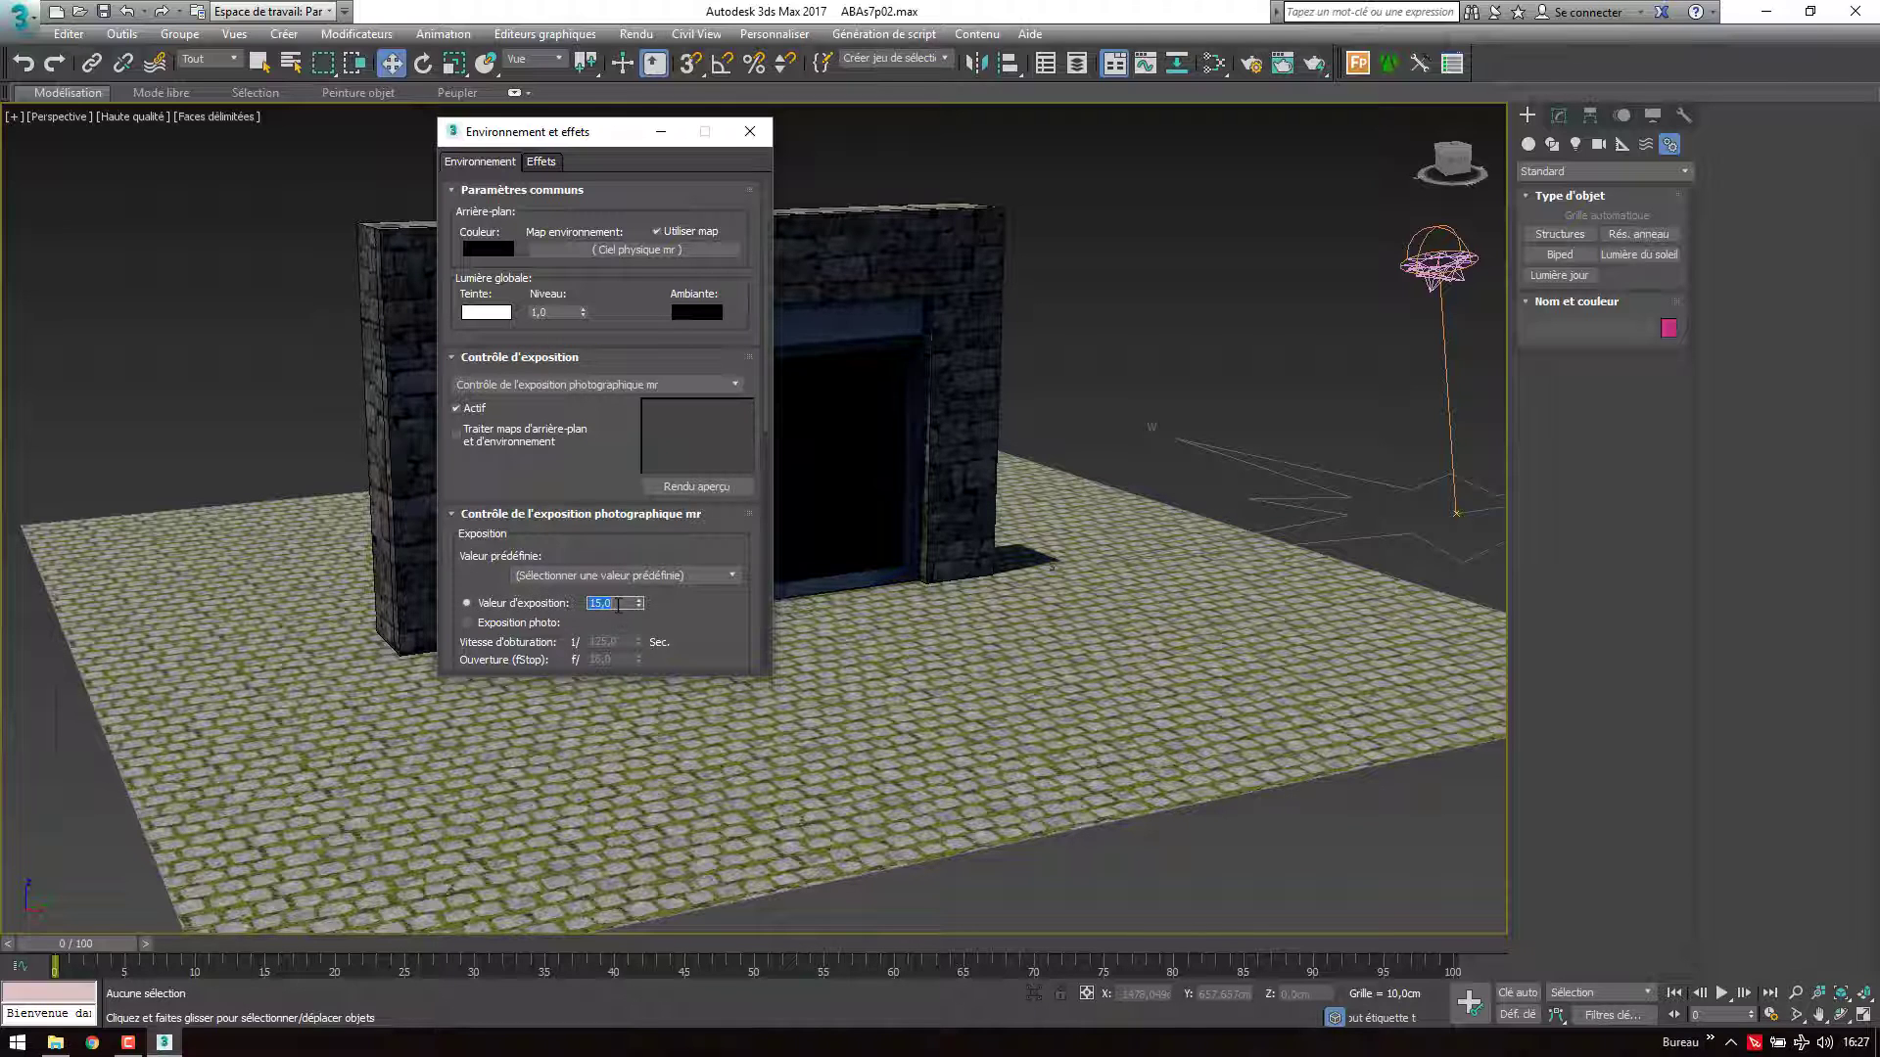
text(14)
key(Return)
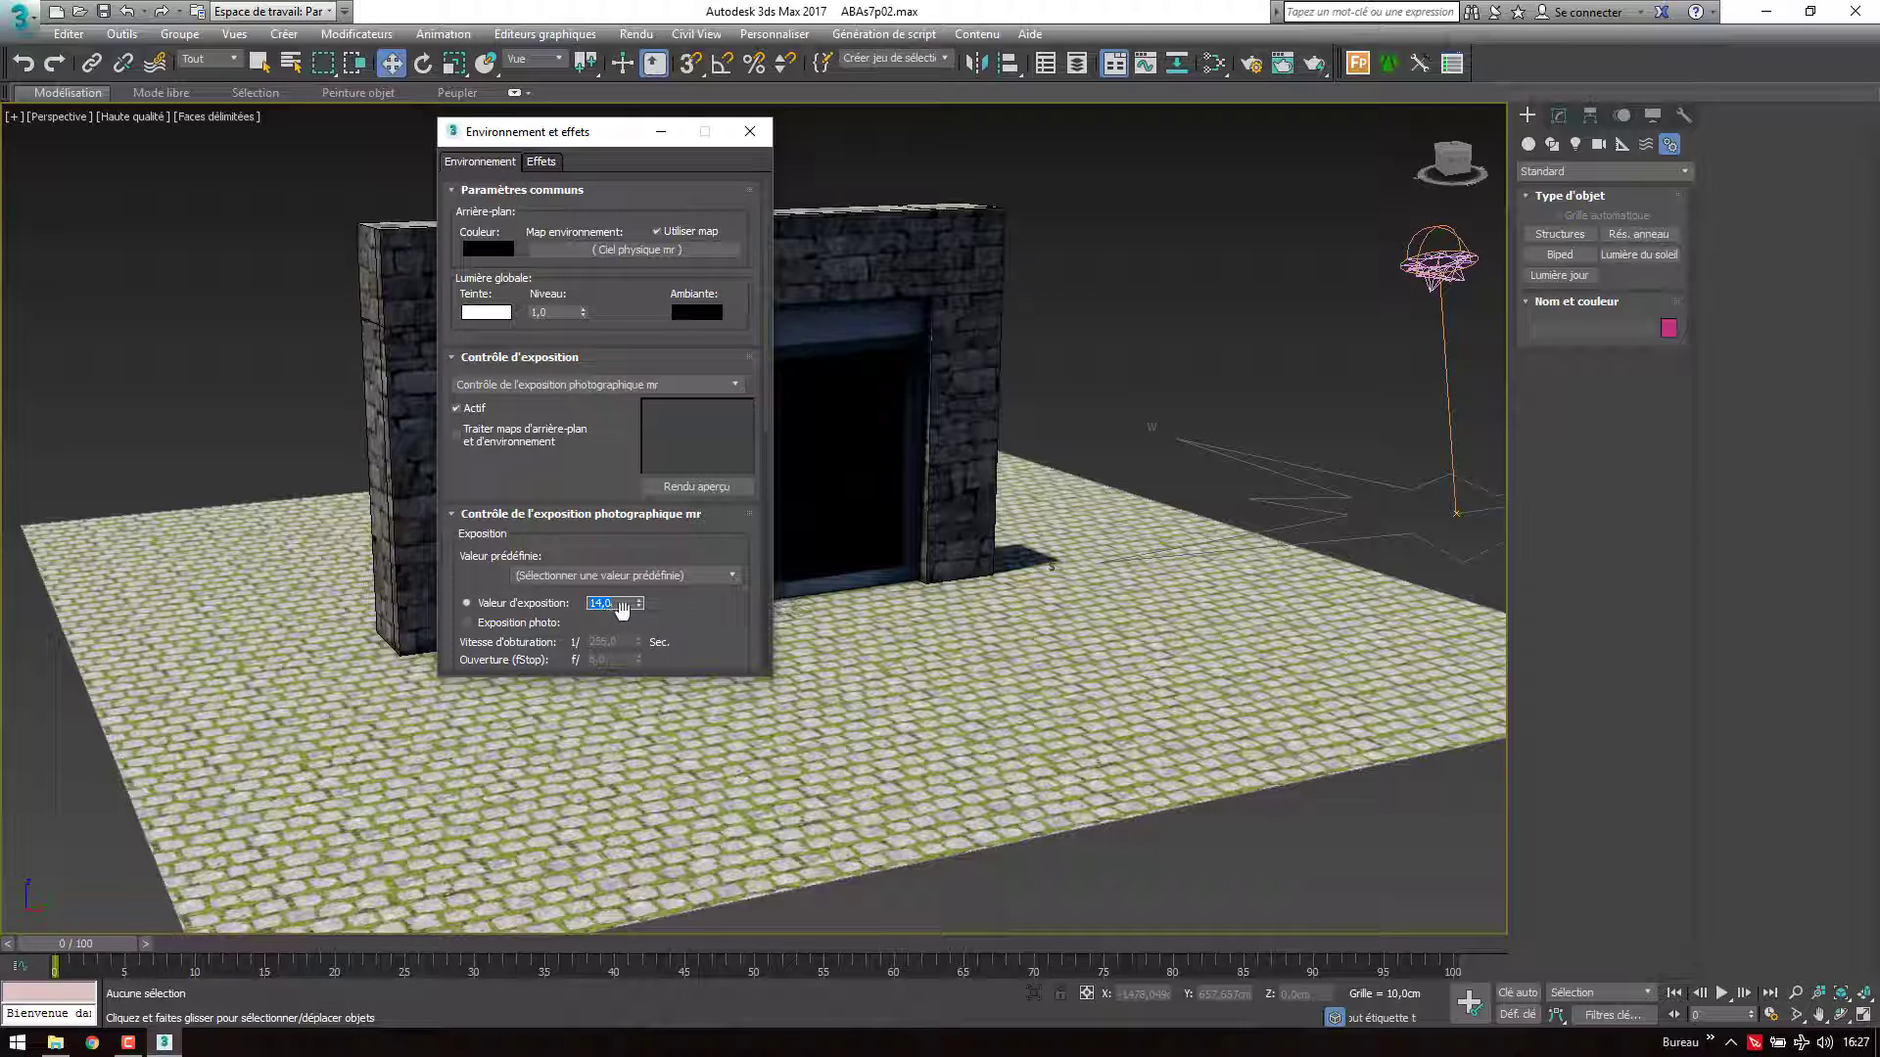
Confirm the exposure value stays at 14, close the dialog and select the daylight system
click(625, 605)
double_click(620, 605)
click(639, 600)
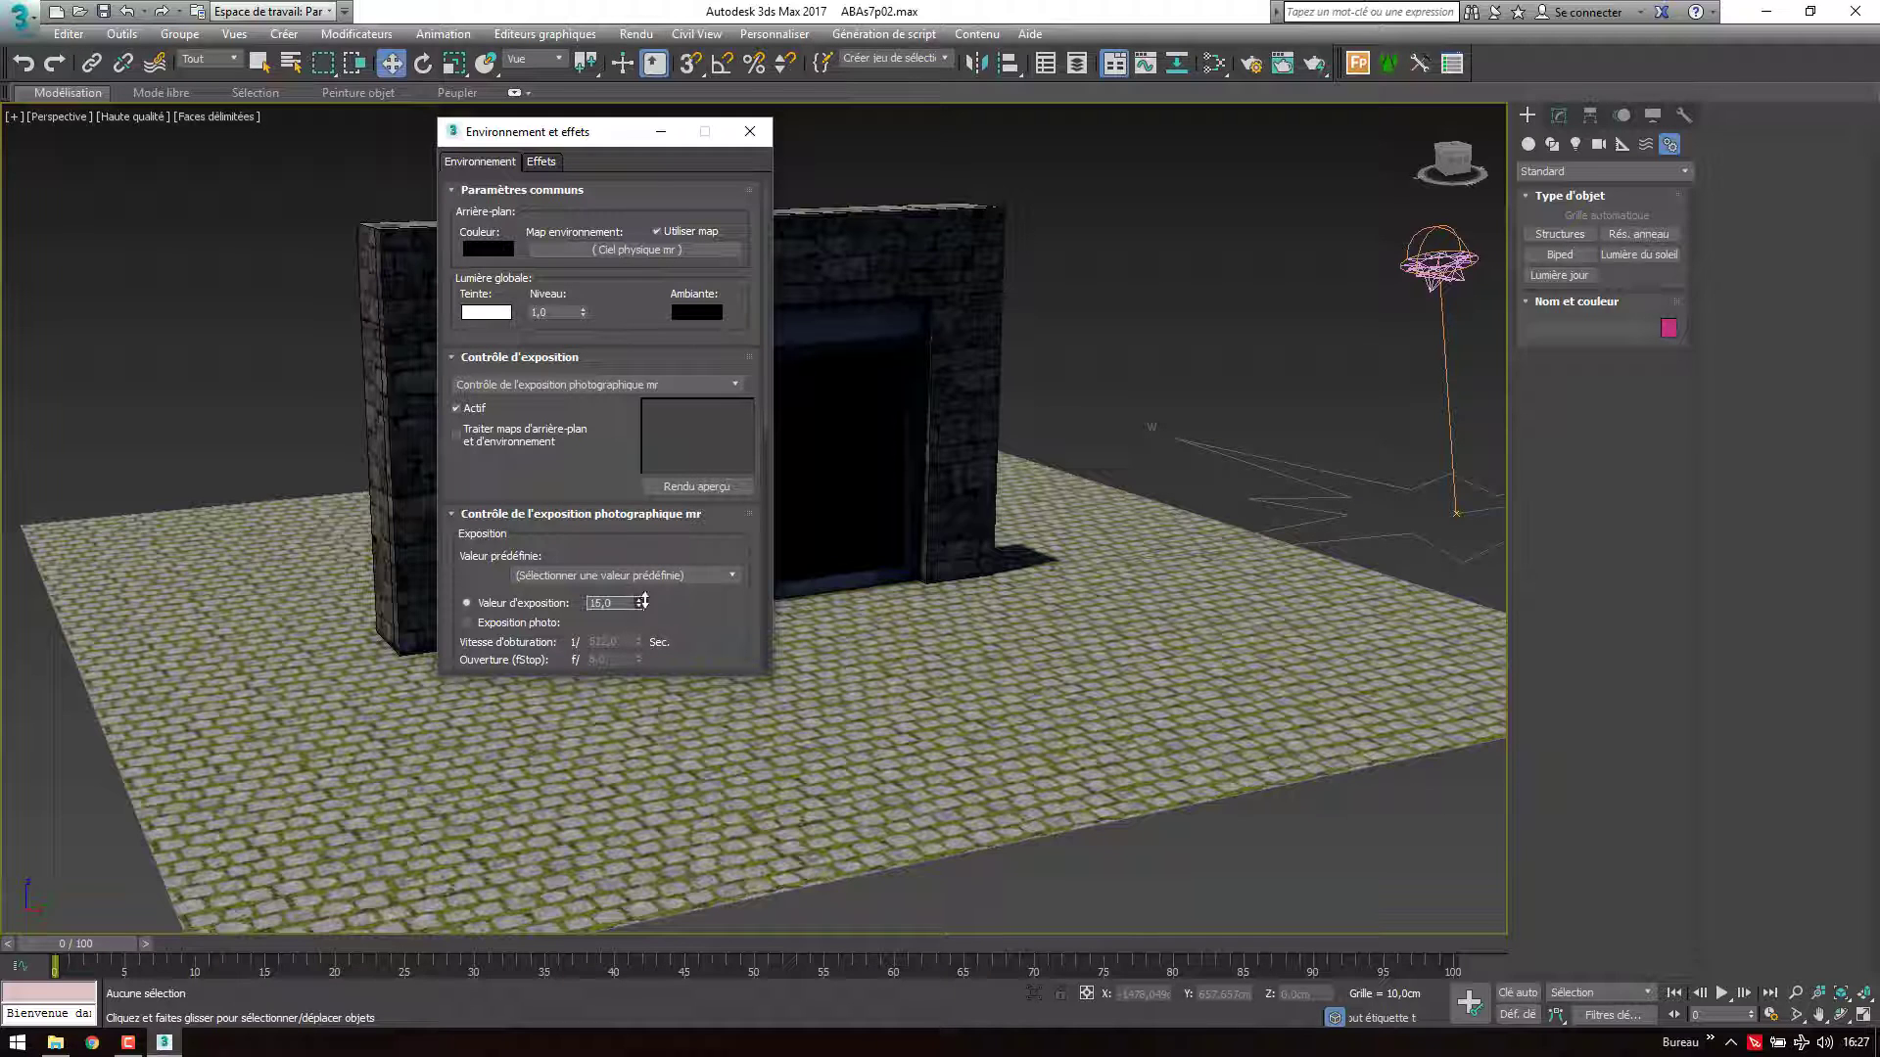
click(641, 607)
click(640, 600)
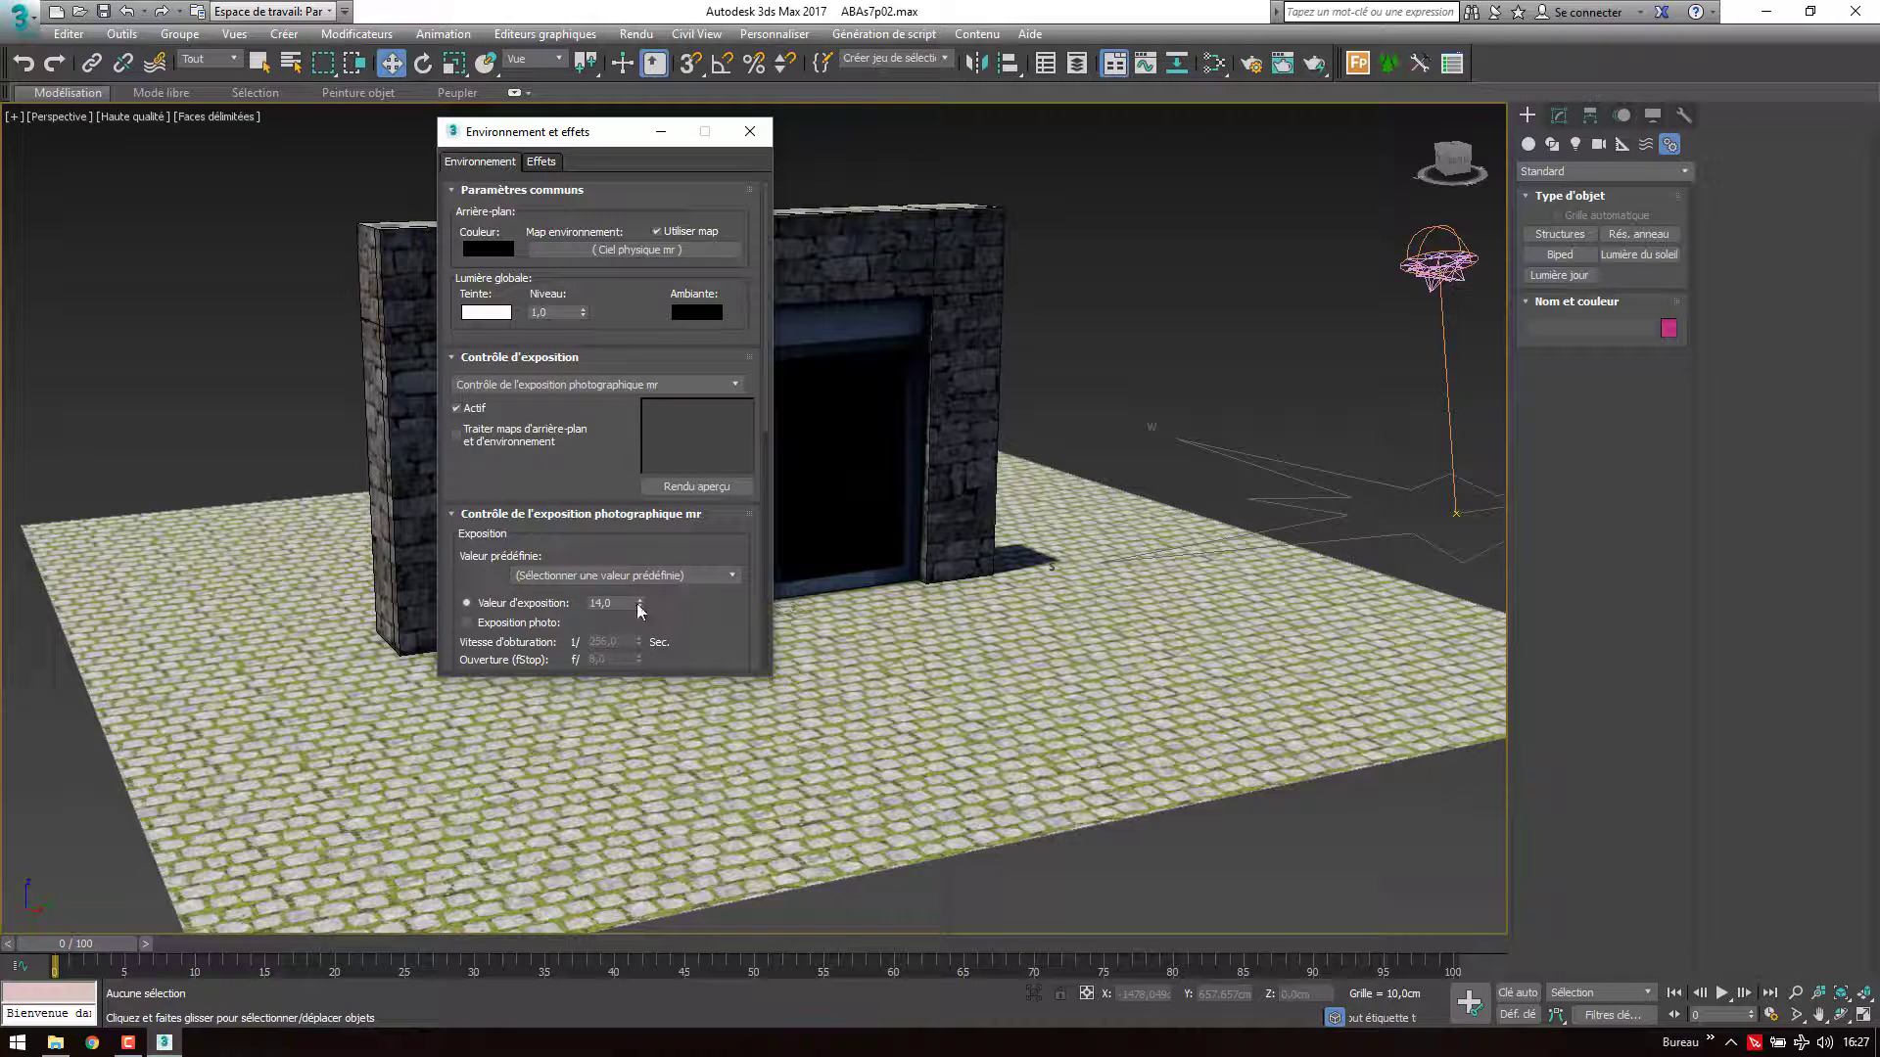
click(640, 607)
click(741, 139)
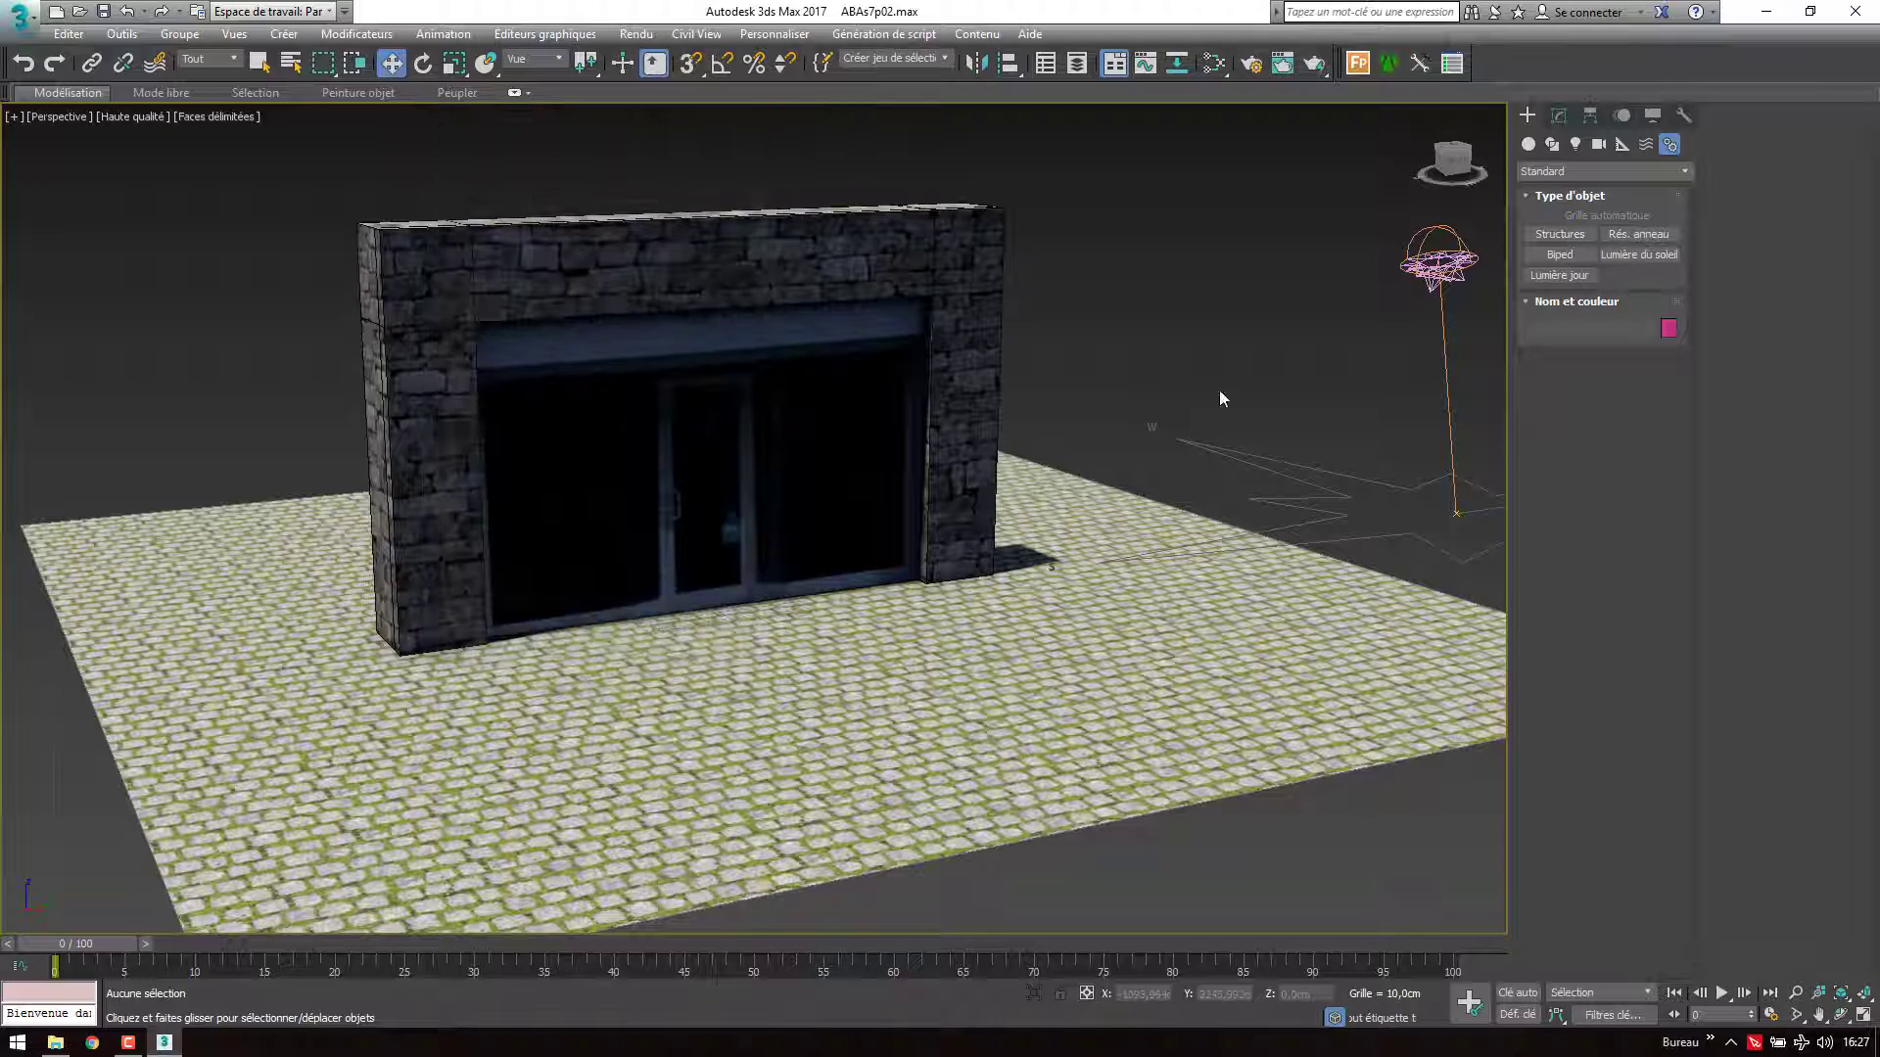
click(1435, 262)
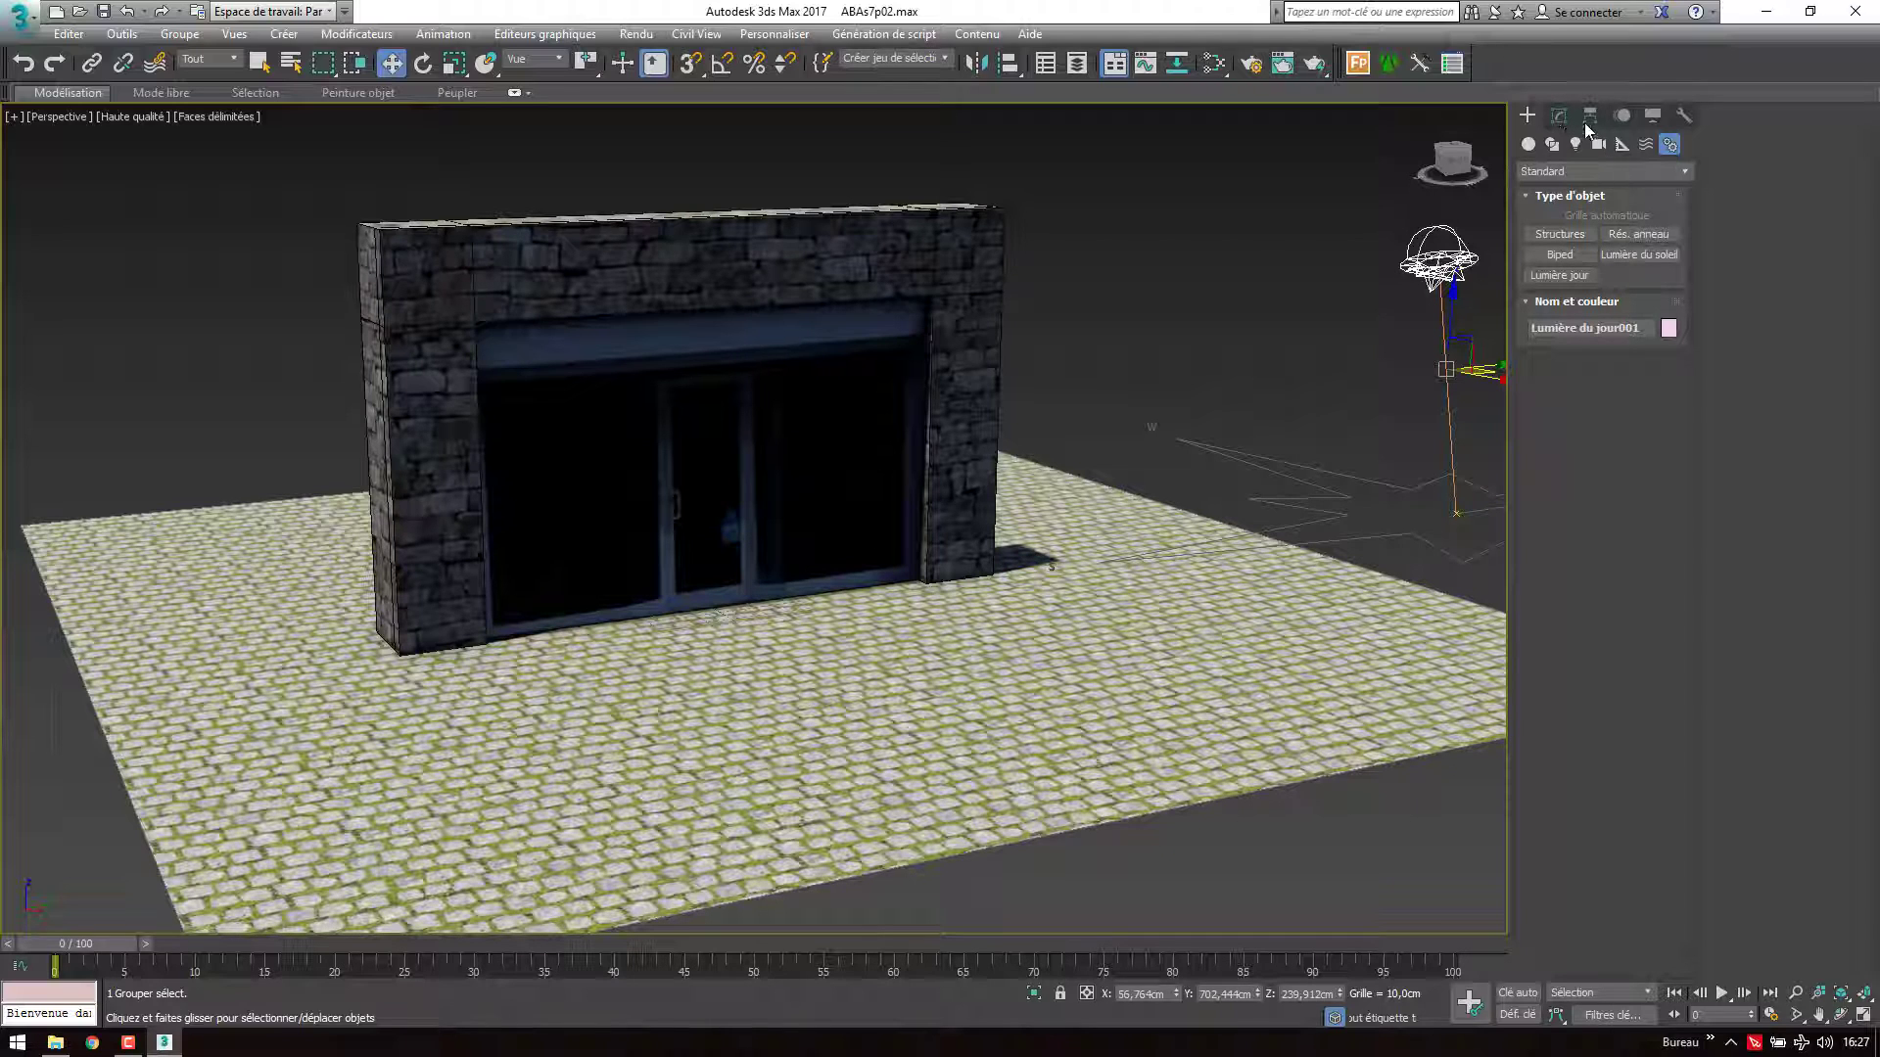
In the Motion panel, set the daylight's hour to 10 and its north direction to 8,0
click(1622, 115)
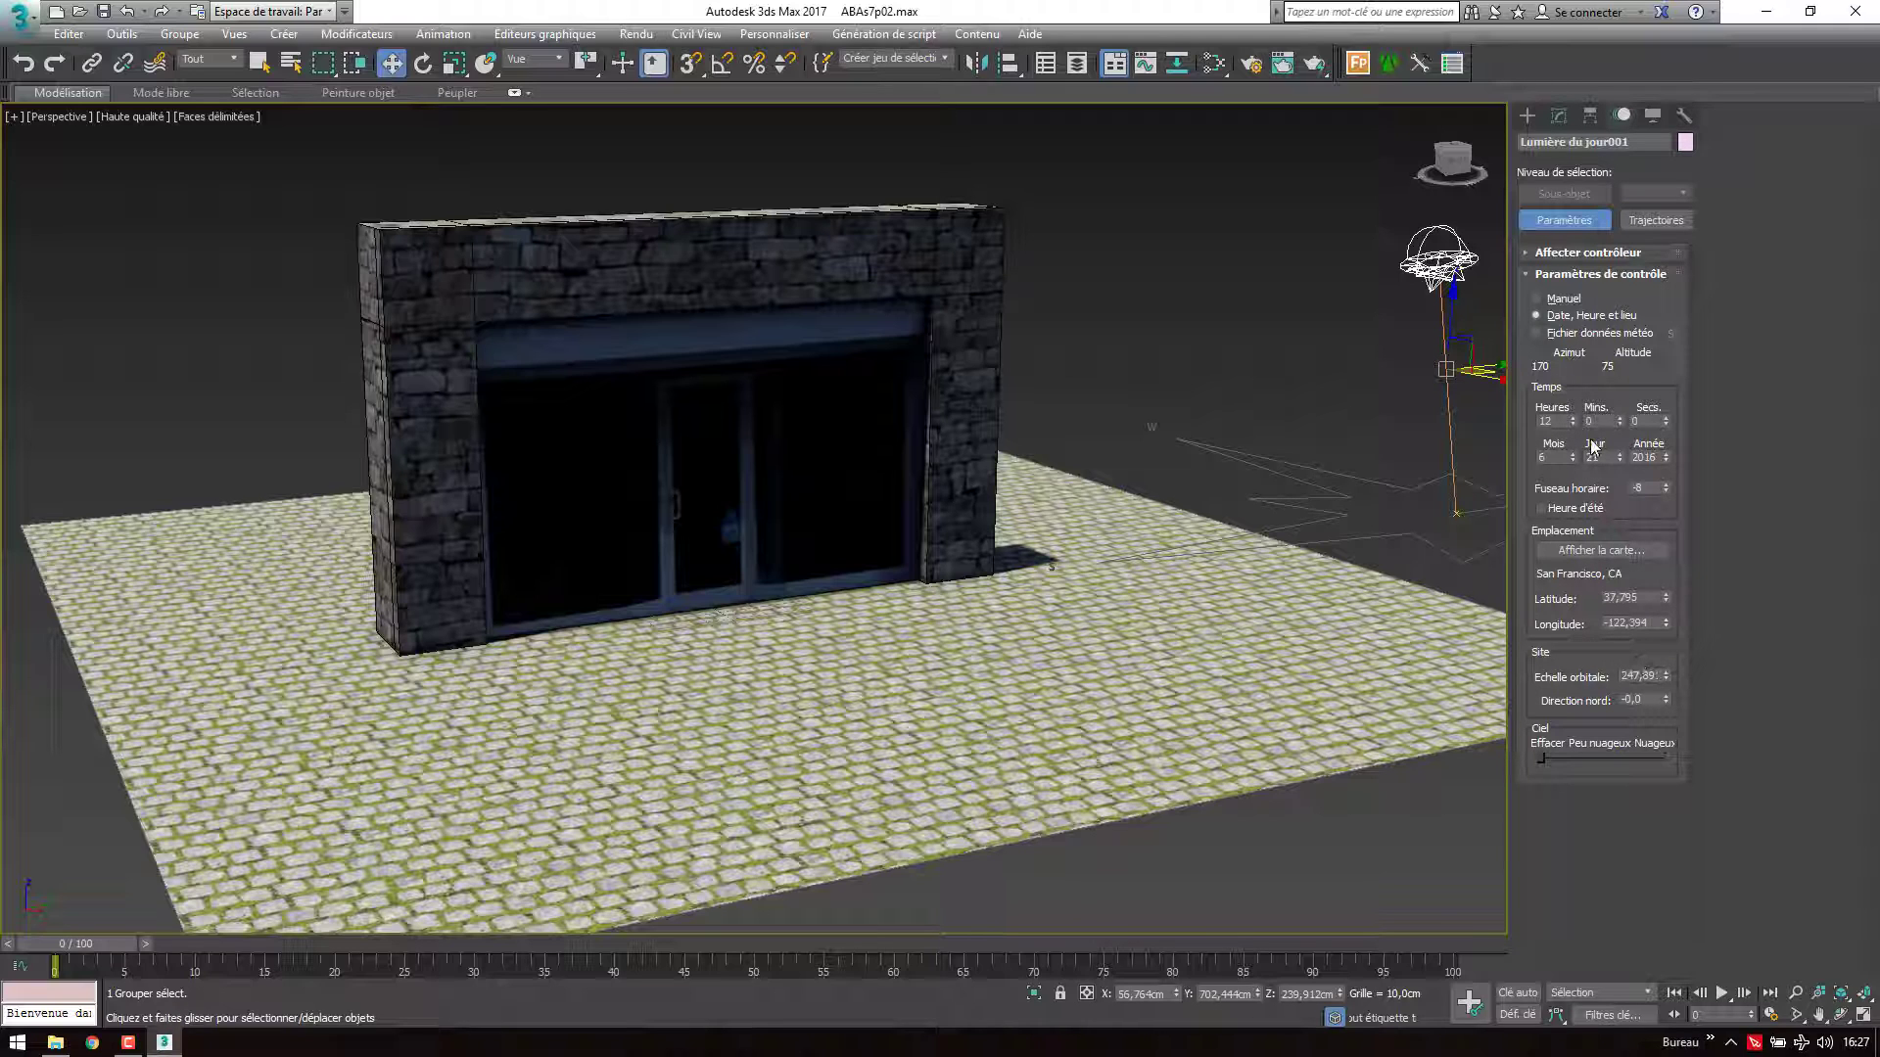
click(1573, 425)
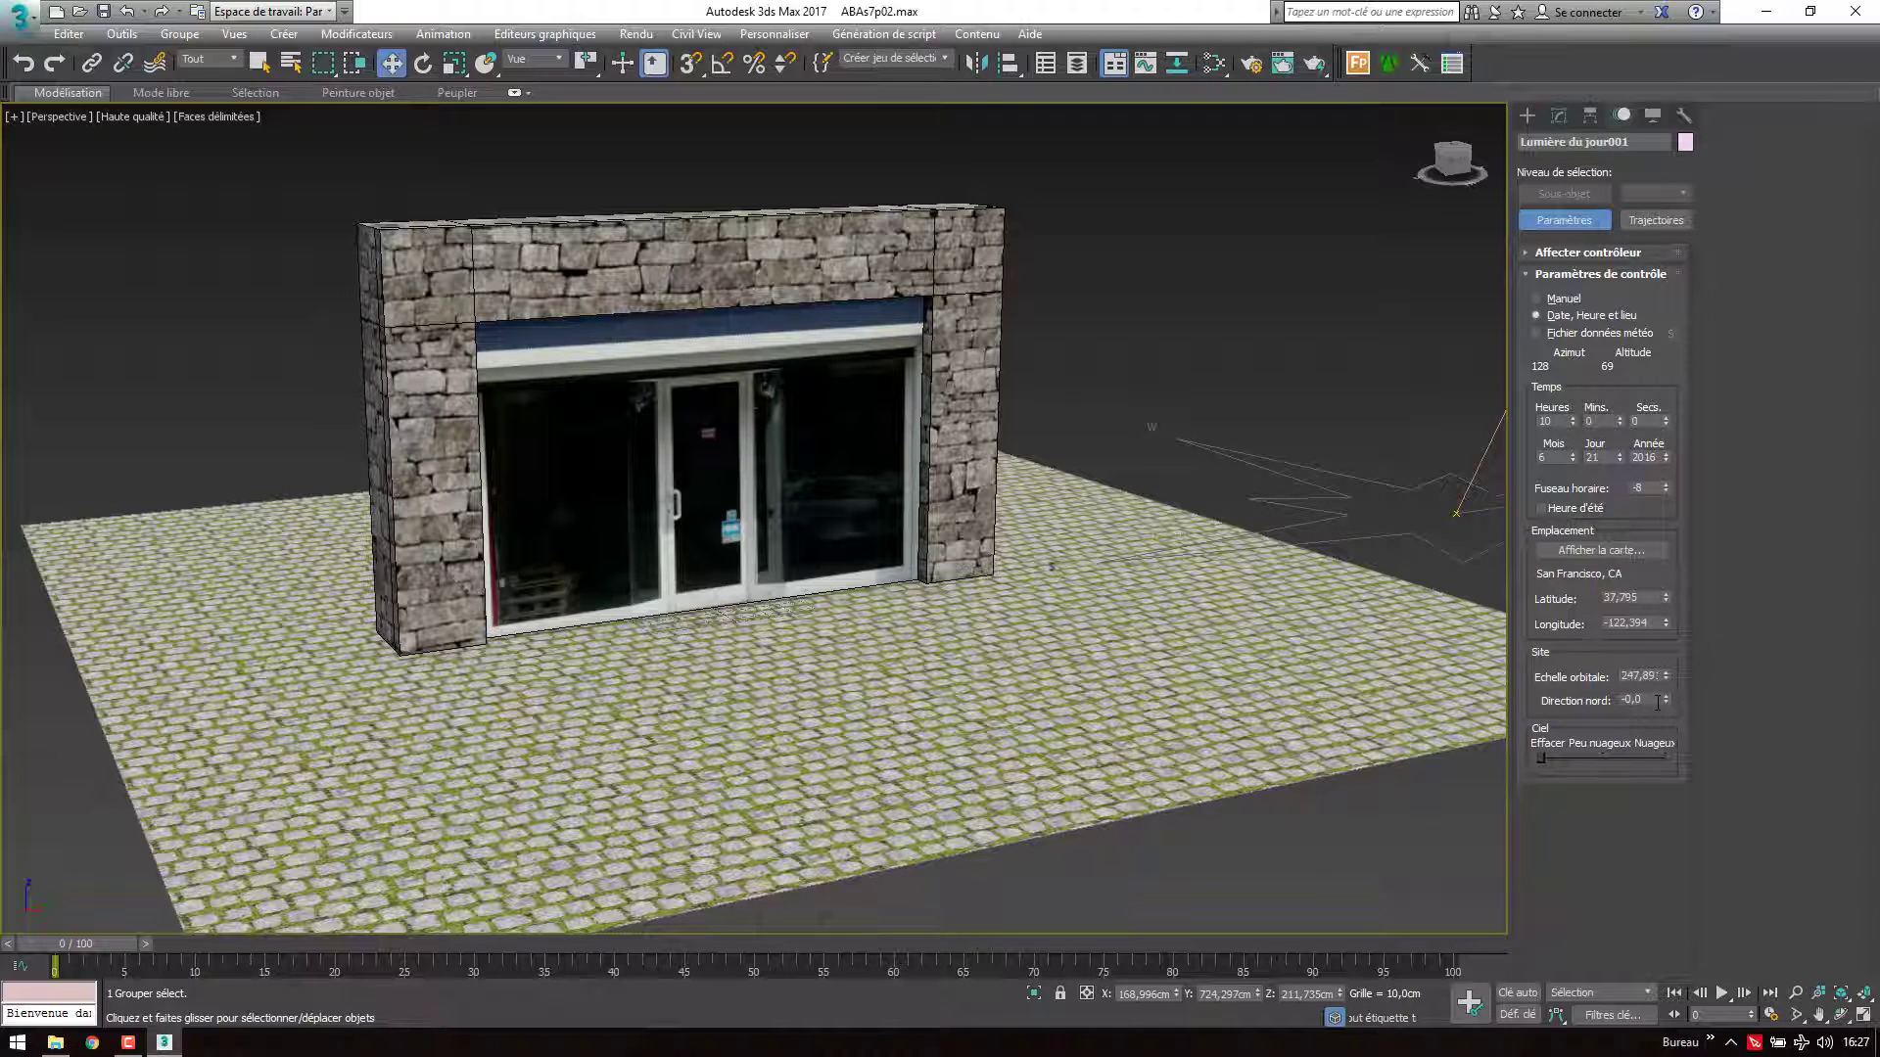
mouse_move(1668, 701)
mouse_down()
mouse_move(1669, 718)
mouse_move(1704, 691)
mouse_up()
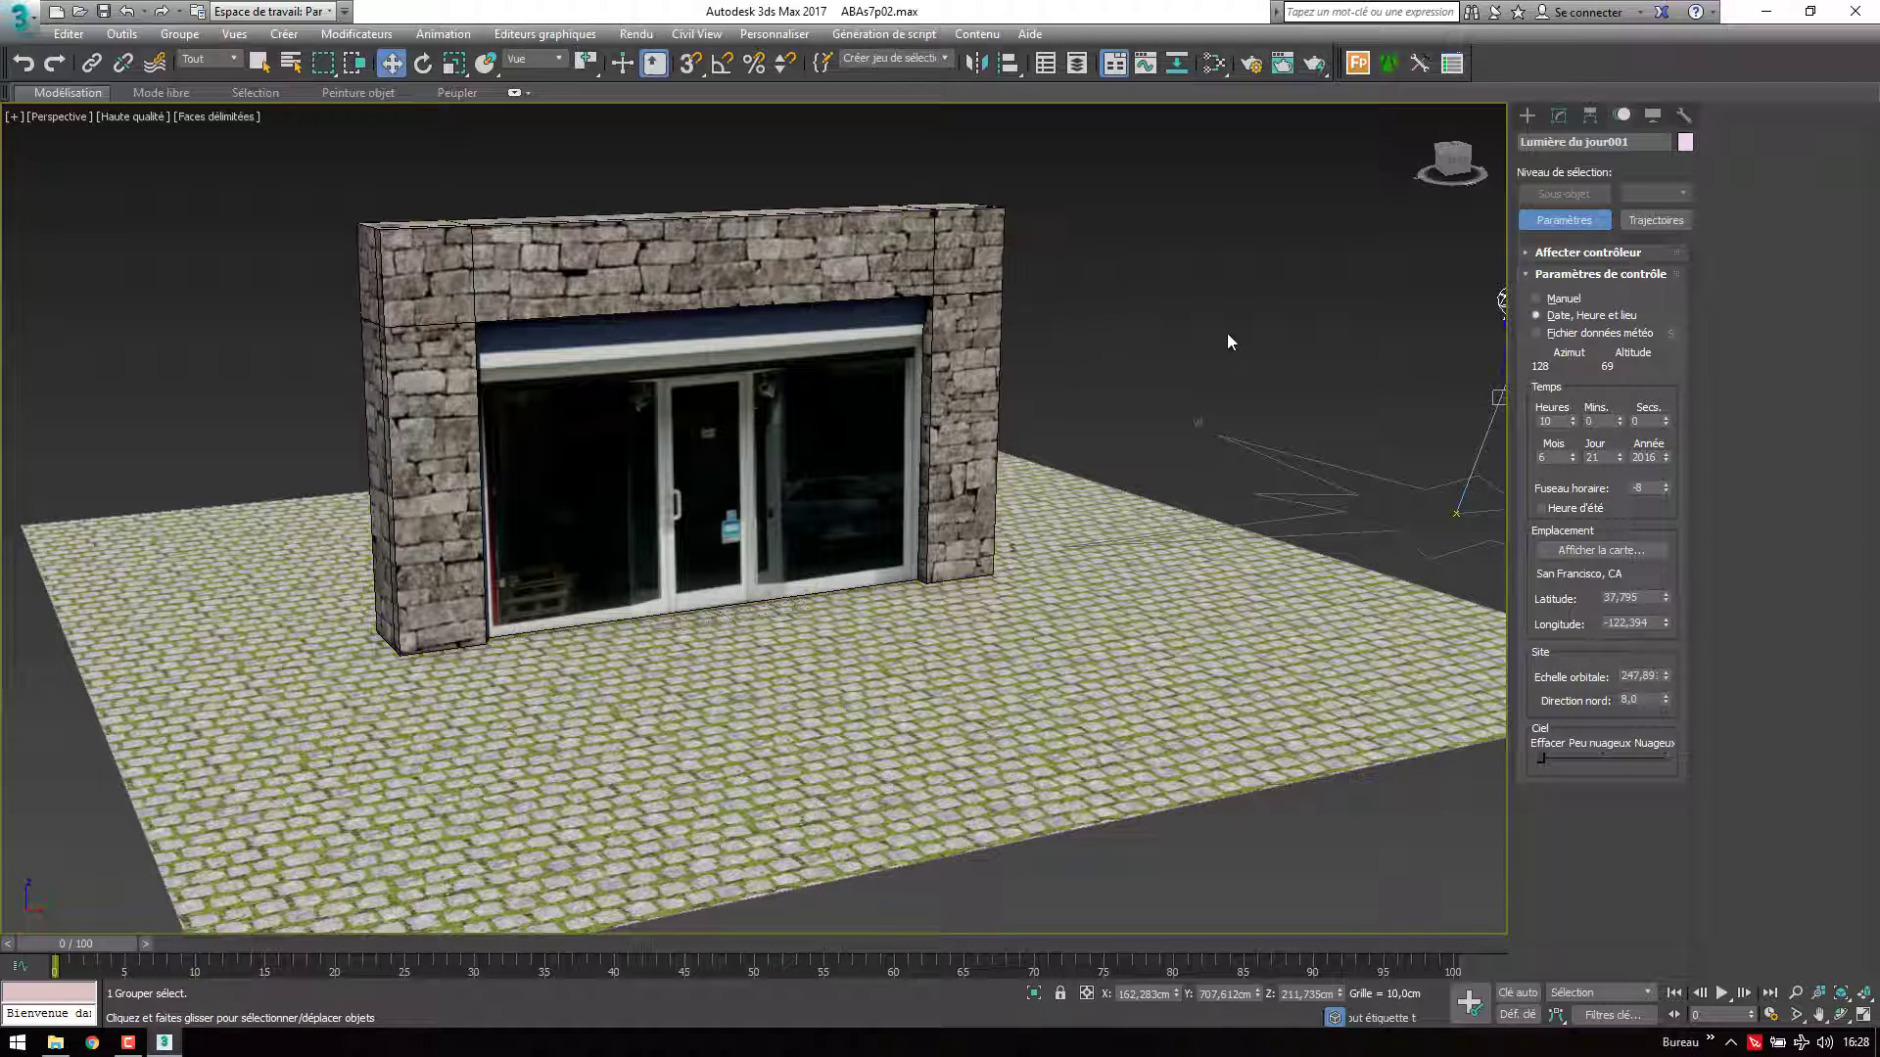
middle_drag(1088, 378, 1163, 321)
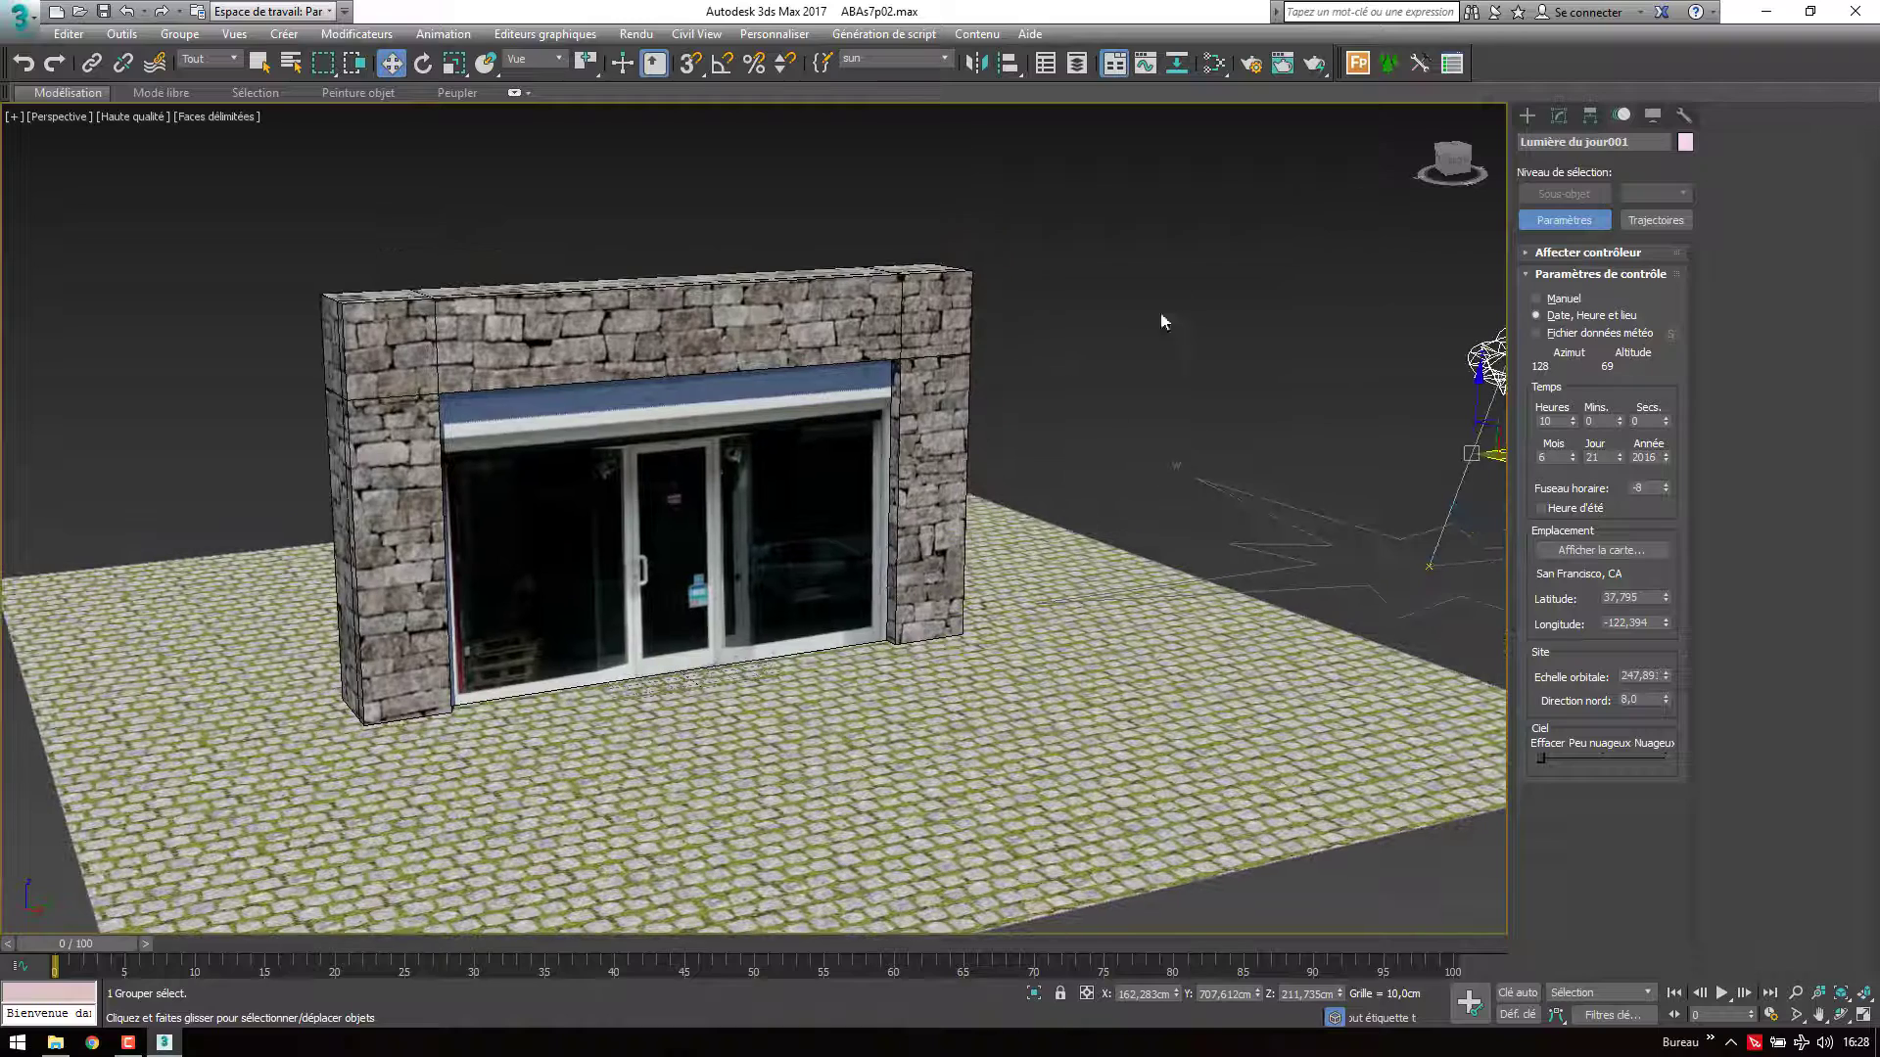
click(1315, 67)
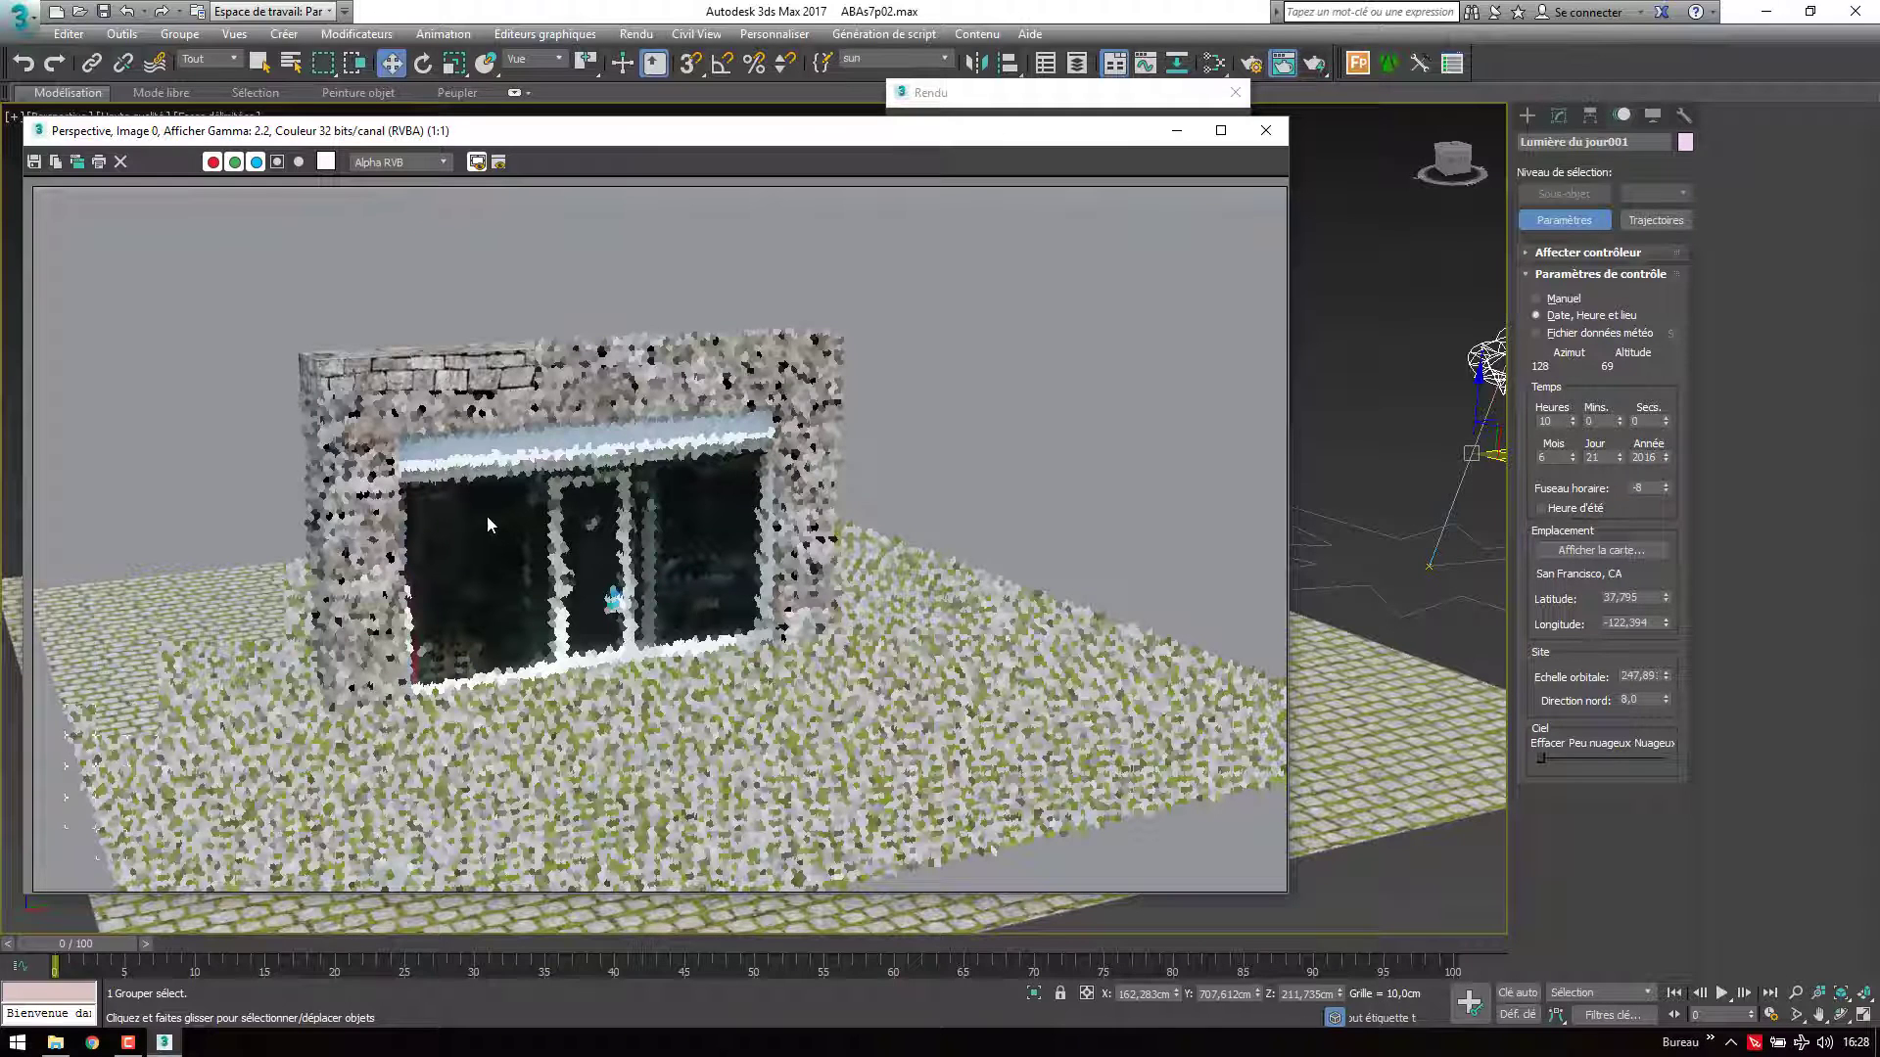
click(1266, 130)
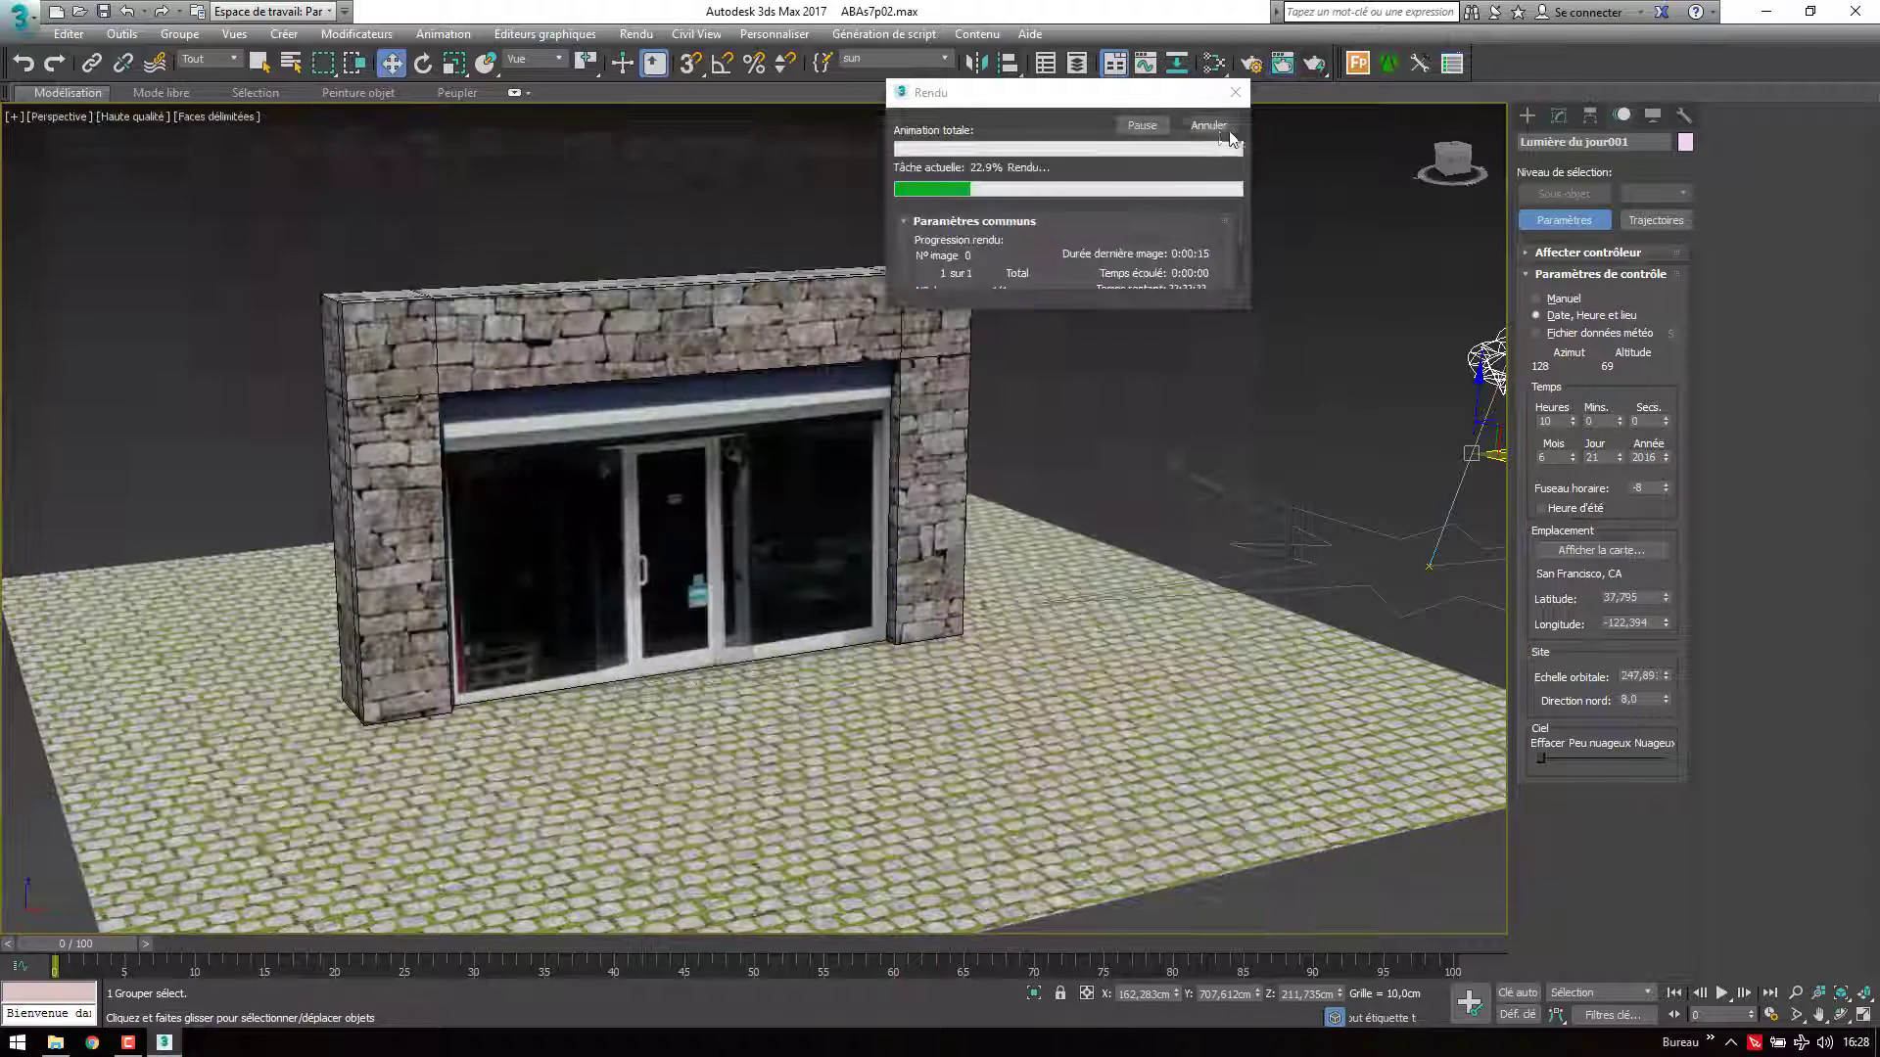
click(1214, 128)
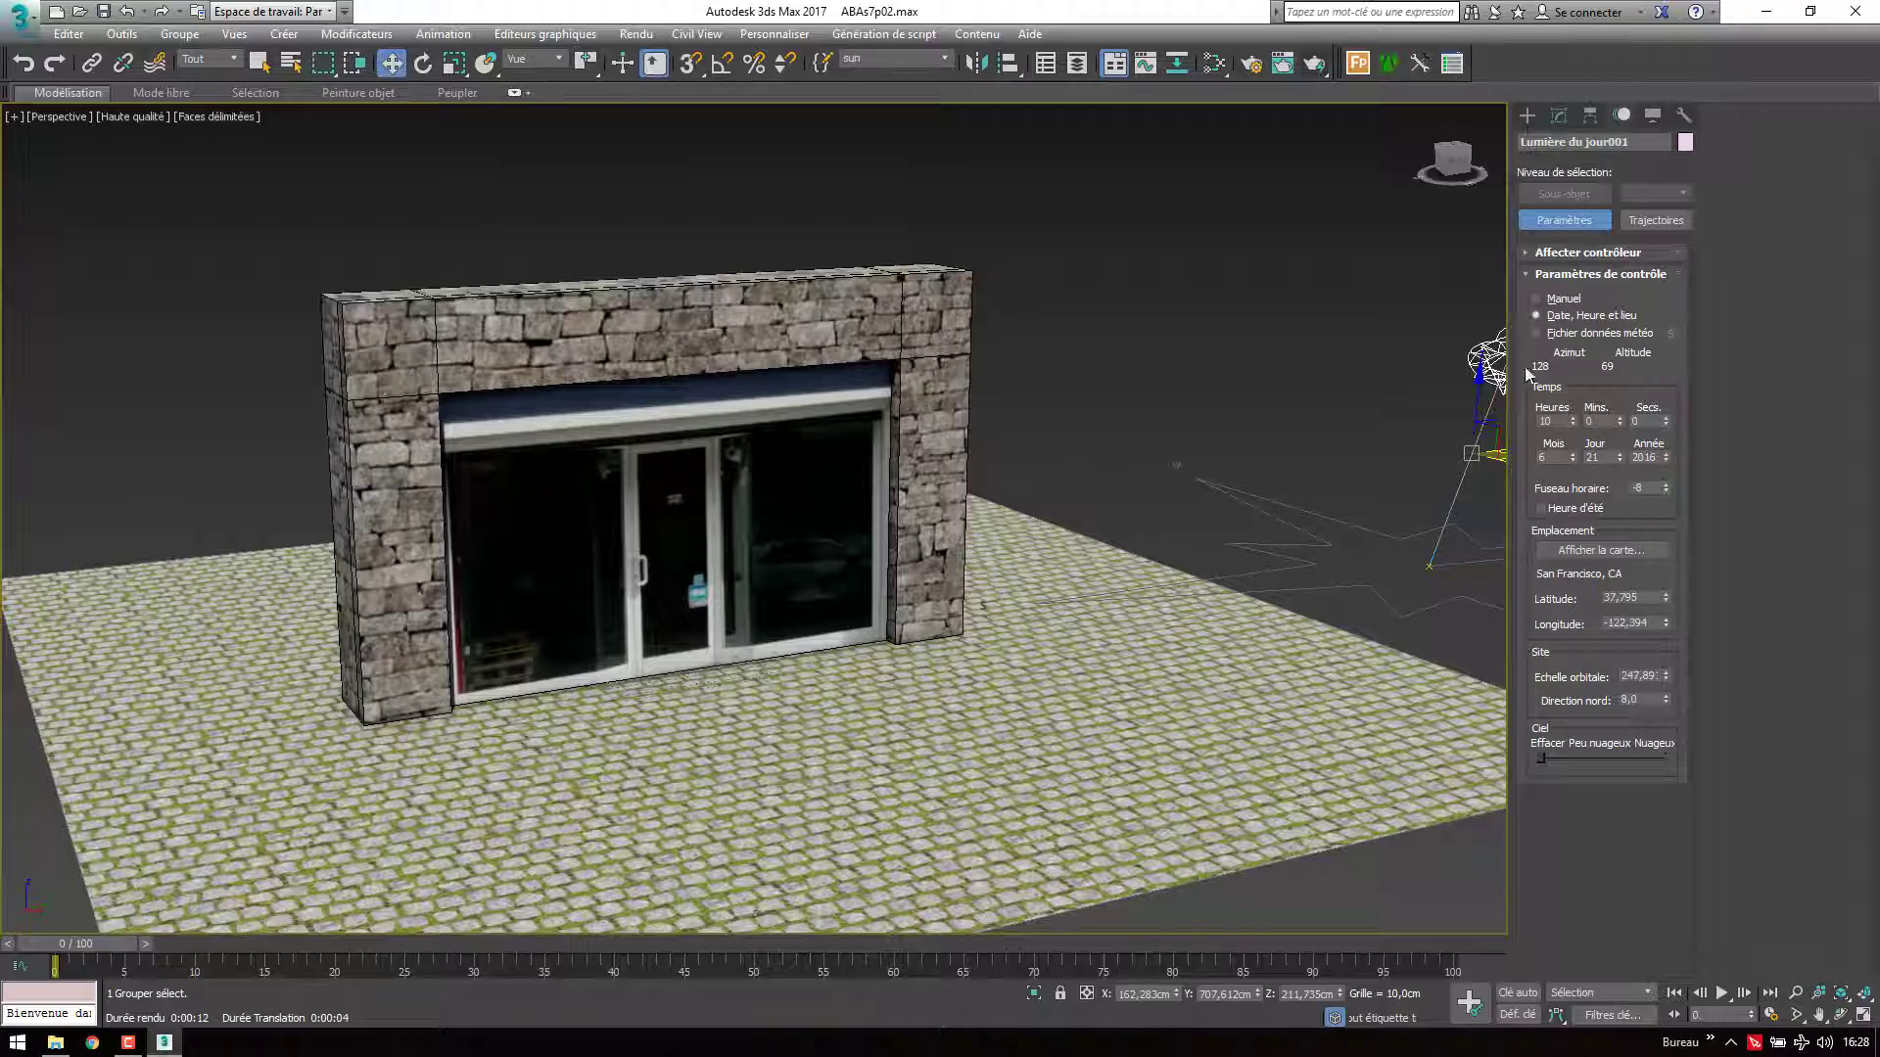
Turn the perspective view to face the shopfront, run a test render, then pan to recentre it
mouse_move(1184, 407)
alt+middle_down()
mouse_move(1109, 443)
mouse_move(1093, 423)
mouse_move(1154, 470)
mouse_move(1267, 428)
alt+middle_up()
scroll(1089, 478, up, 5)
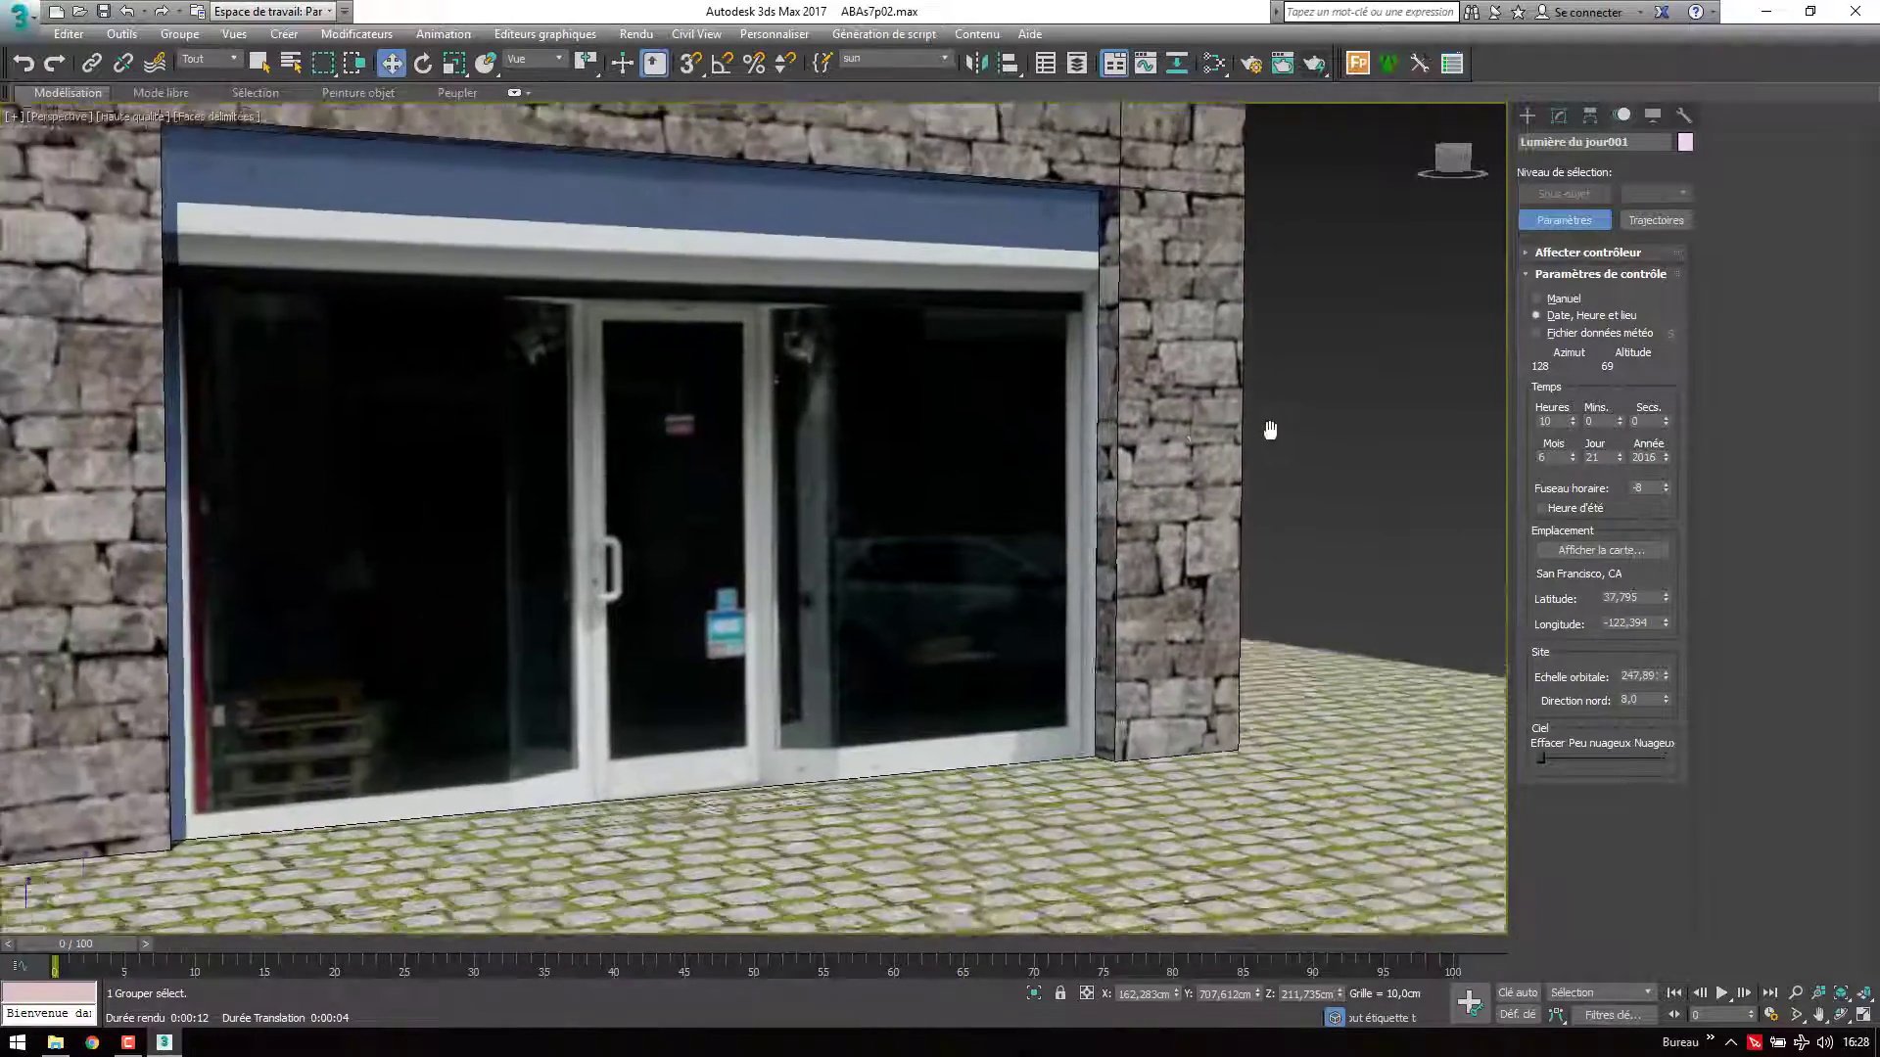
click(1247, 446)
scroll(1248, 445, down, 3)
scroll(1247, 446, down, 1)
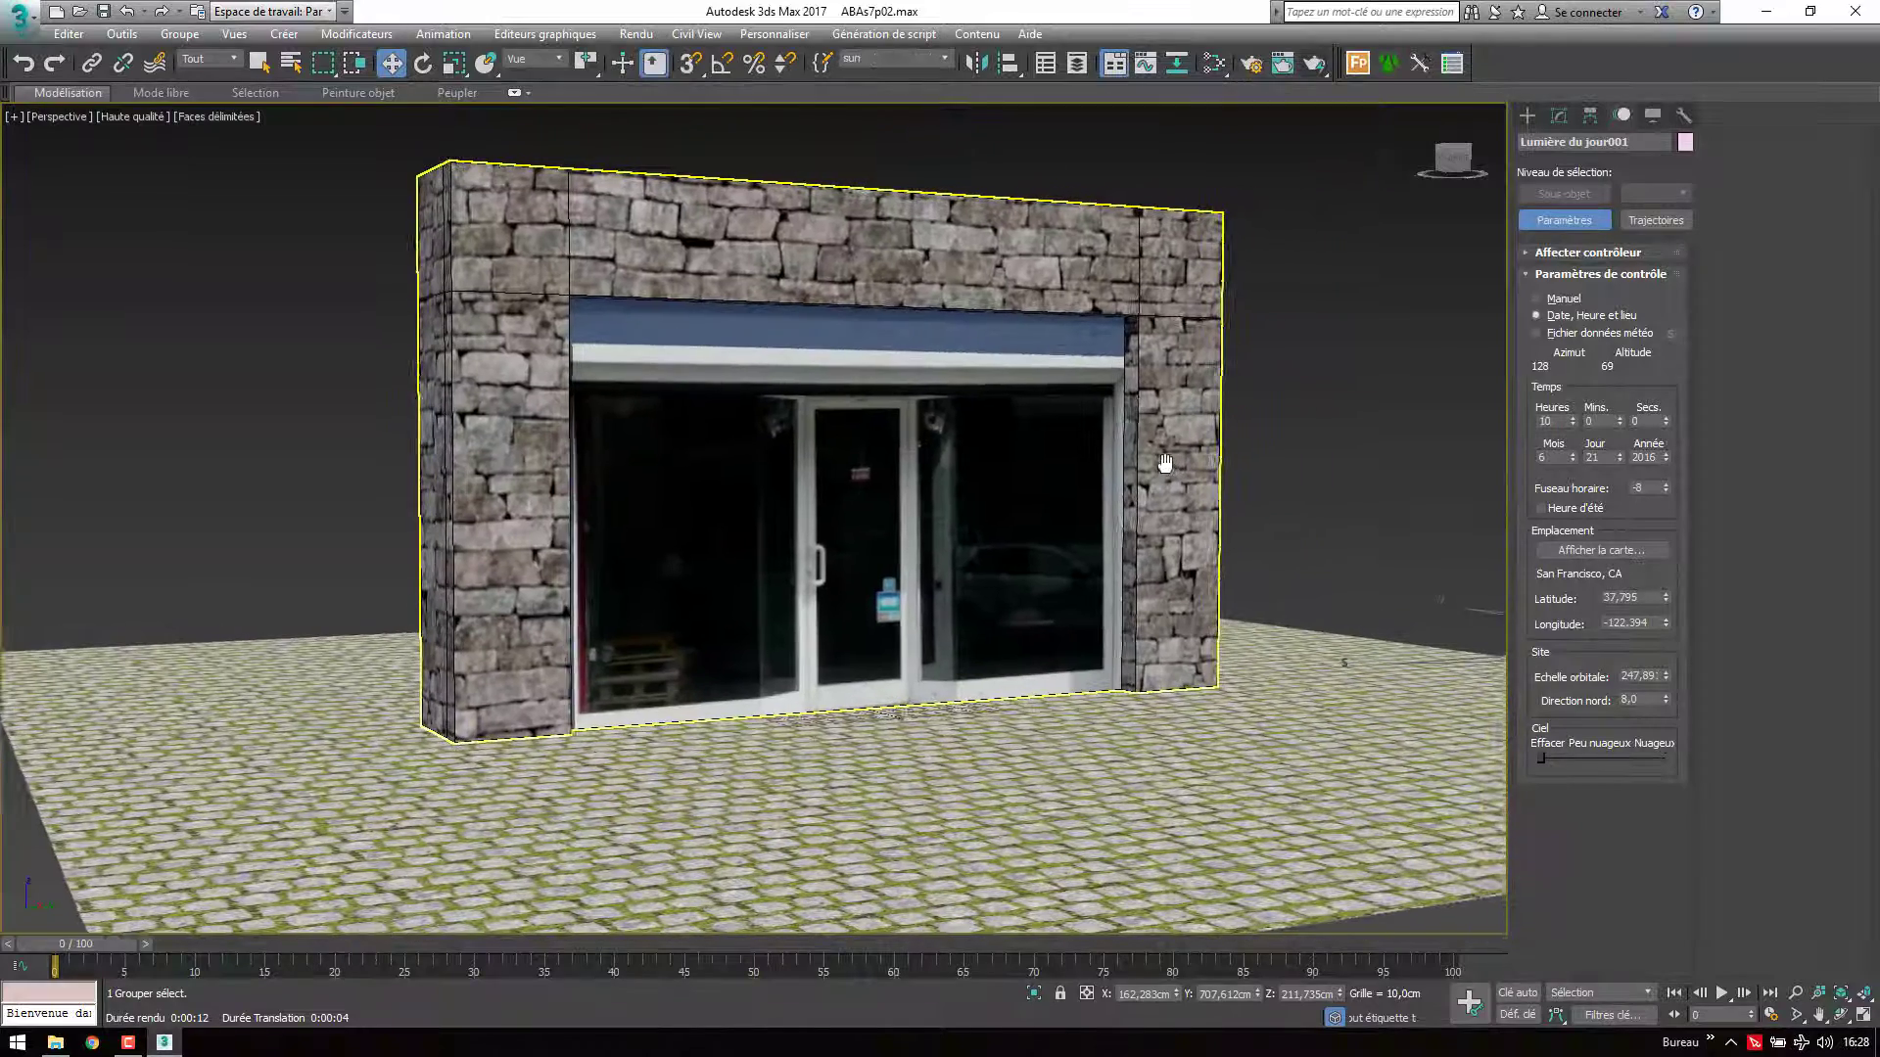
scroll(1247, 445, down, 1)
click(1314, 64)
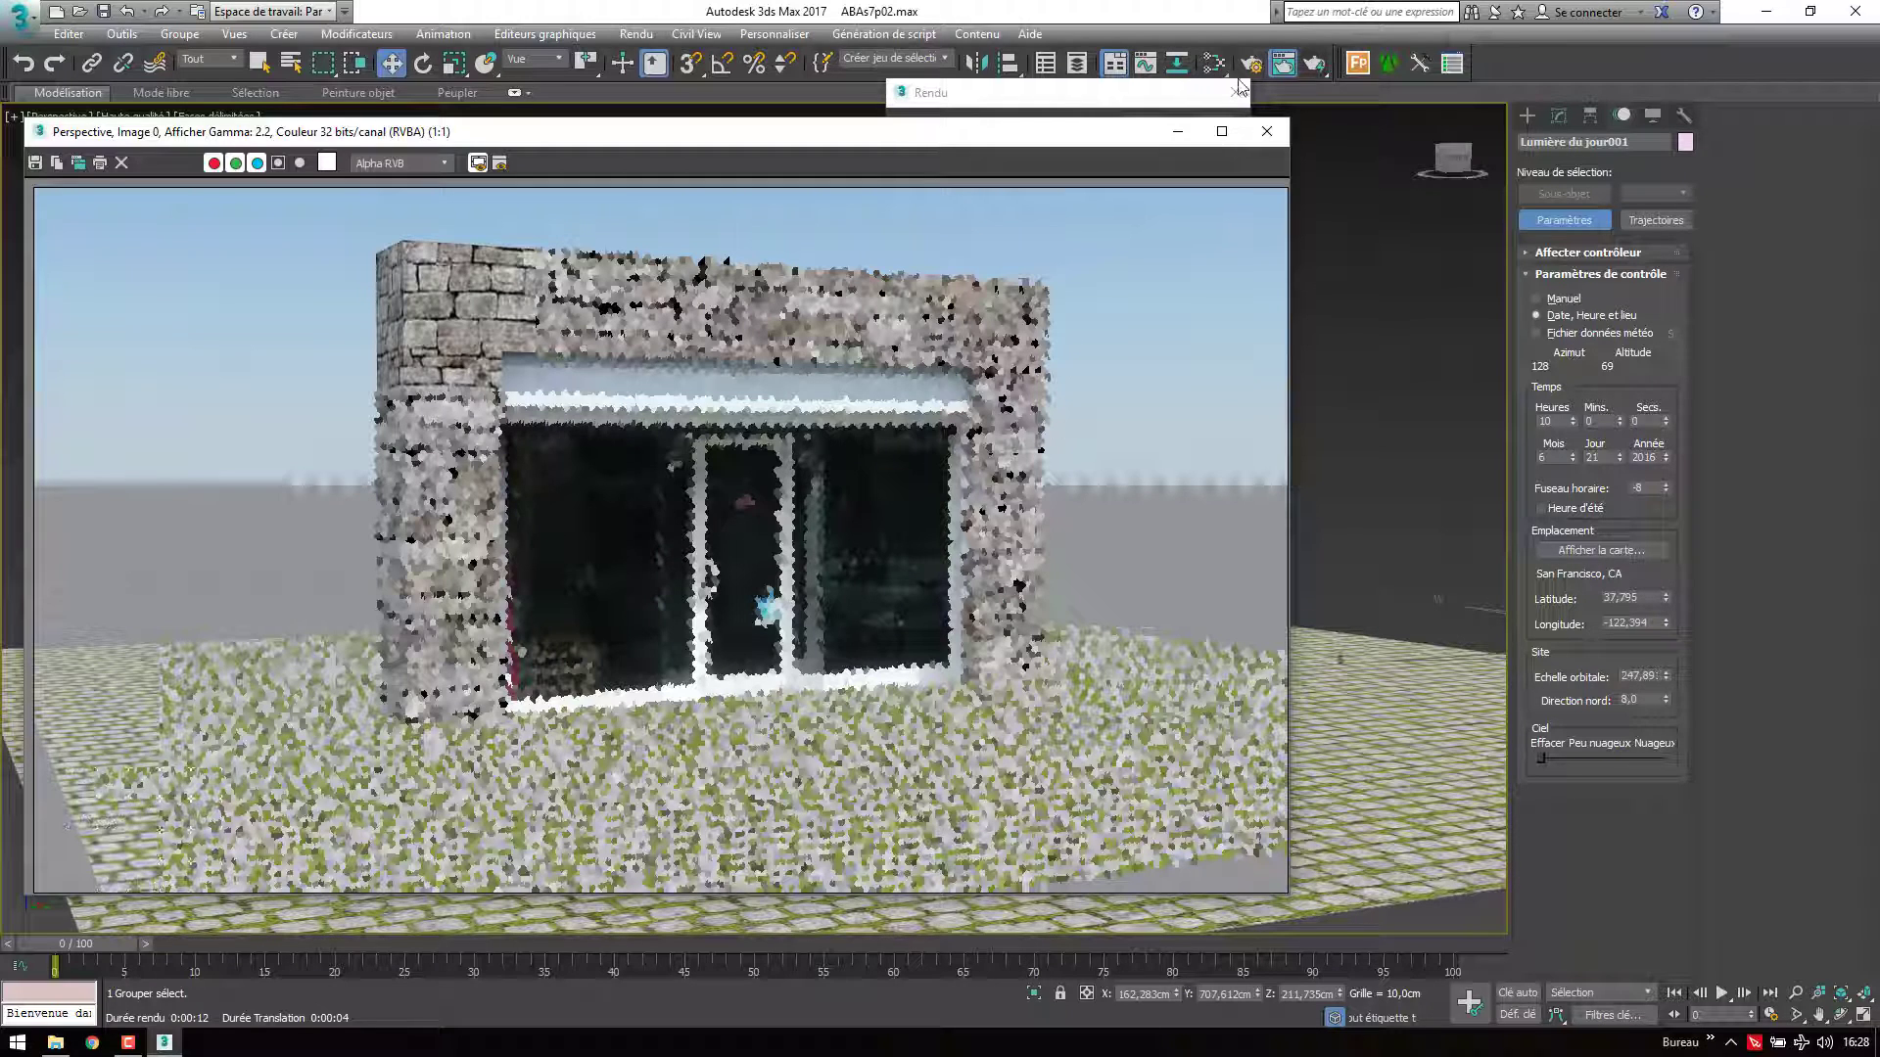
click(1267, 131)
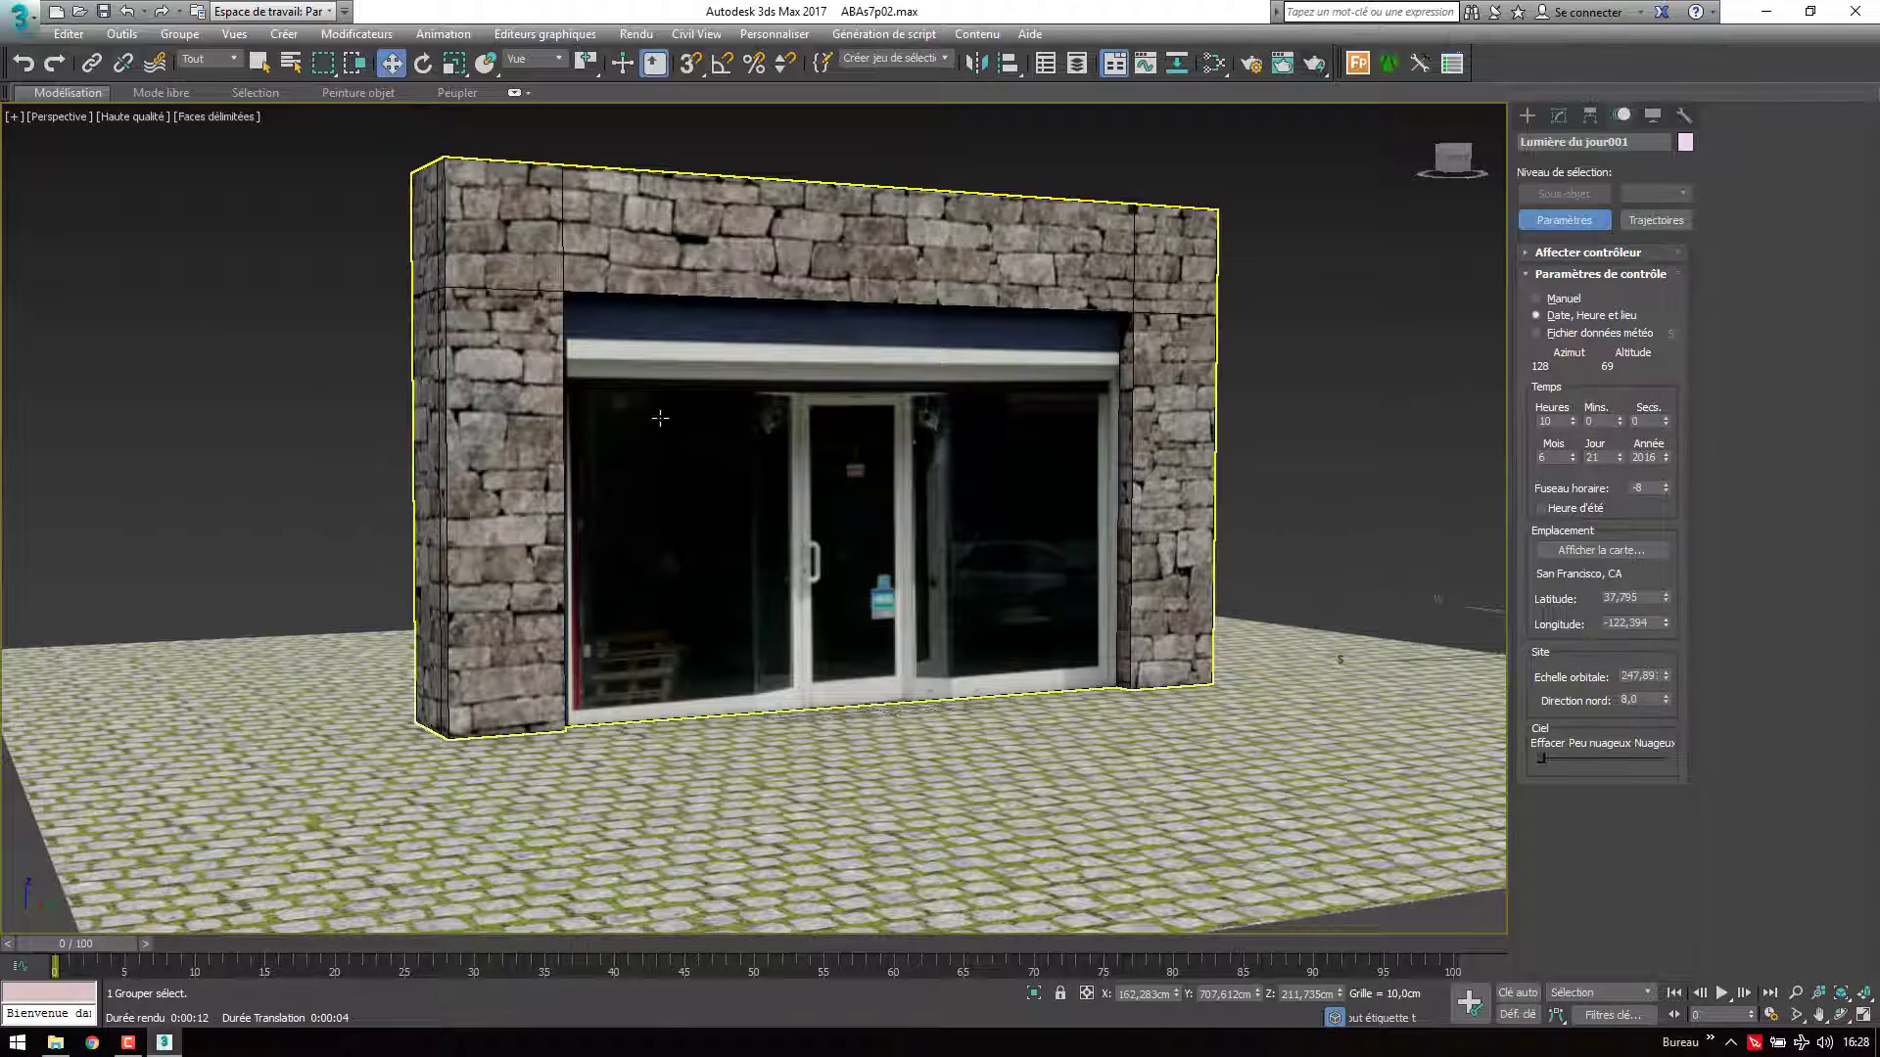
middle_drag(370, 501, 580, 429)
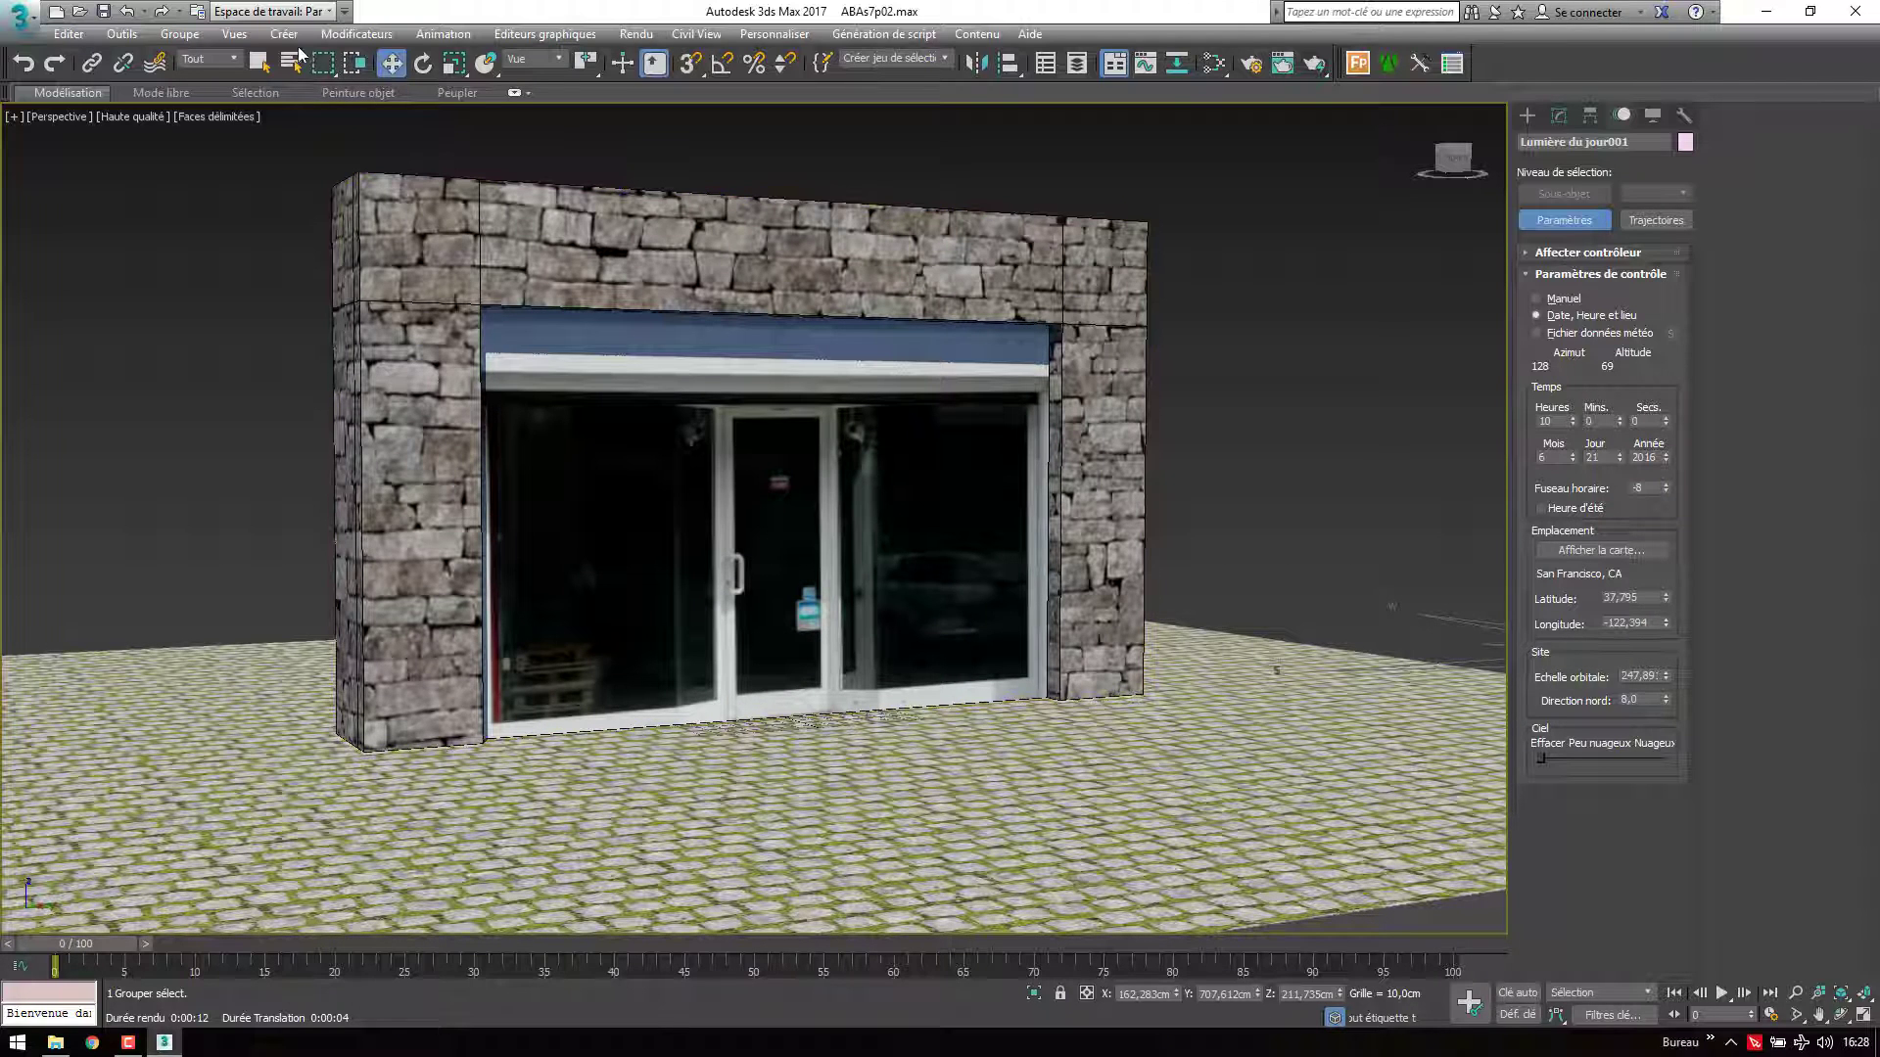
Create a standard camera, Caméra001, from the current perspective view
click(286, 39)
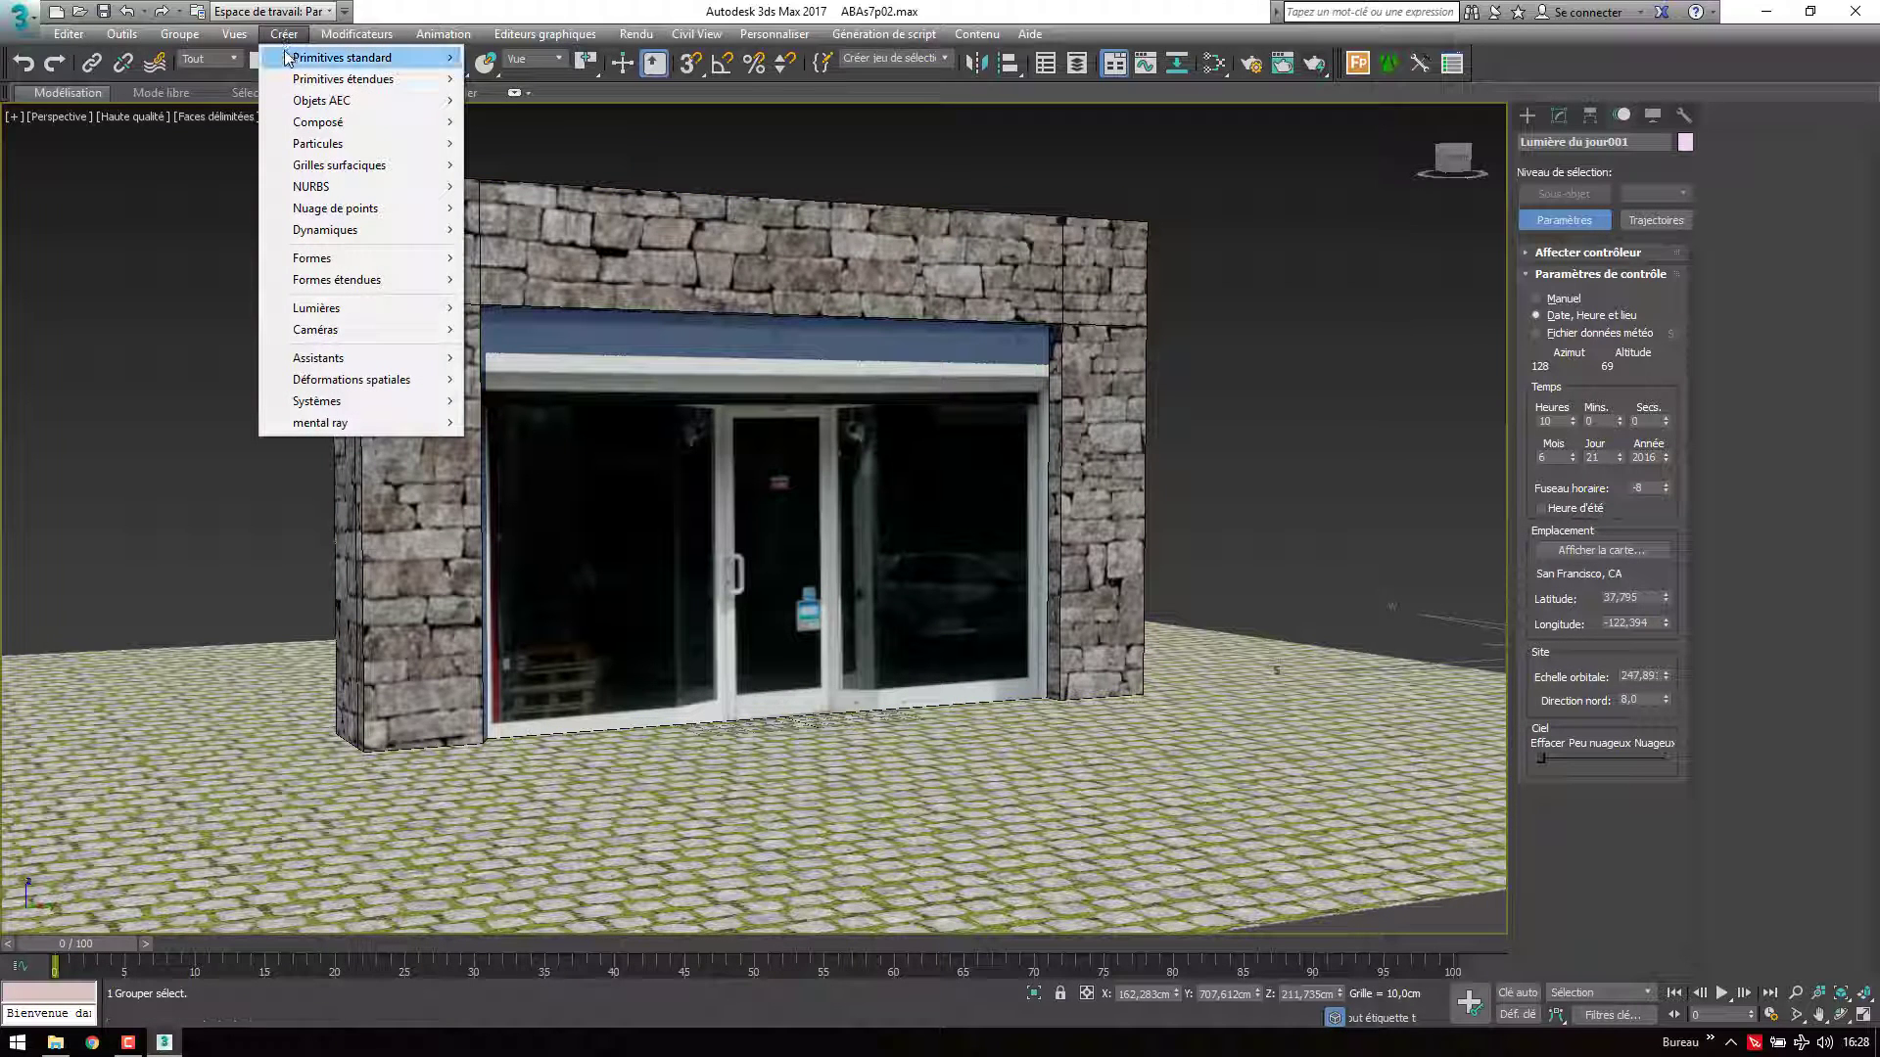
click(235, 35)
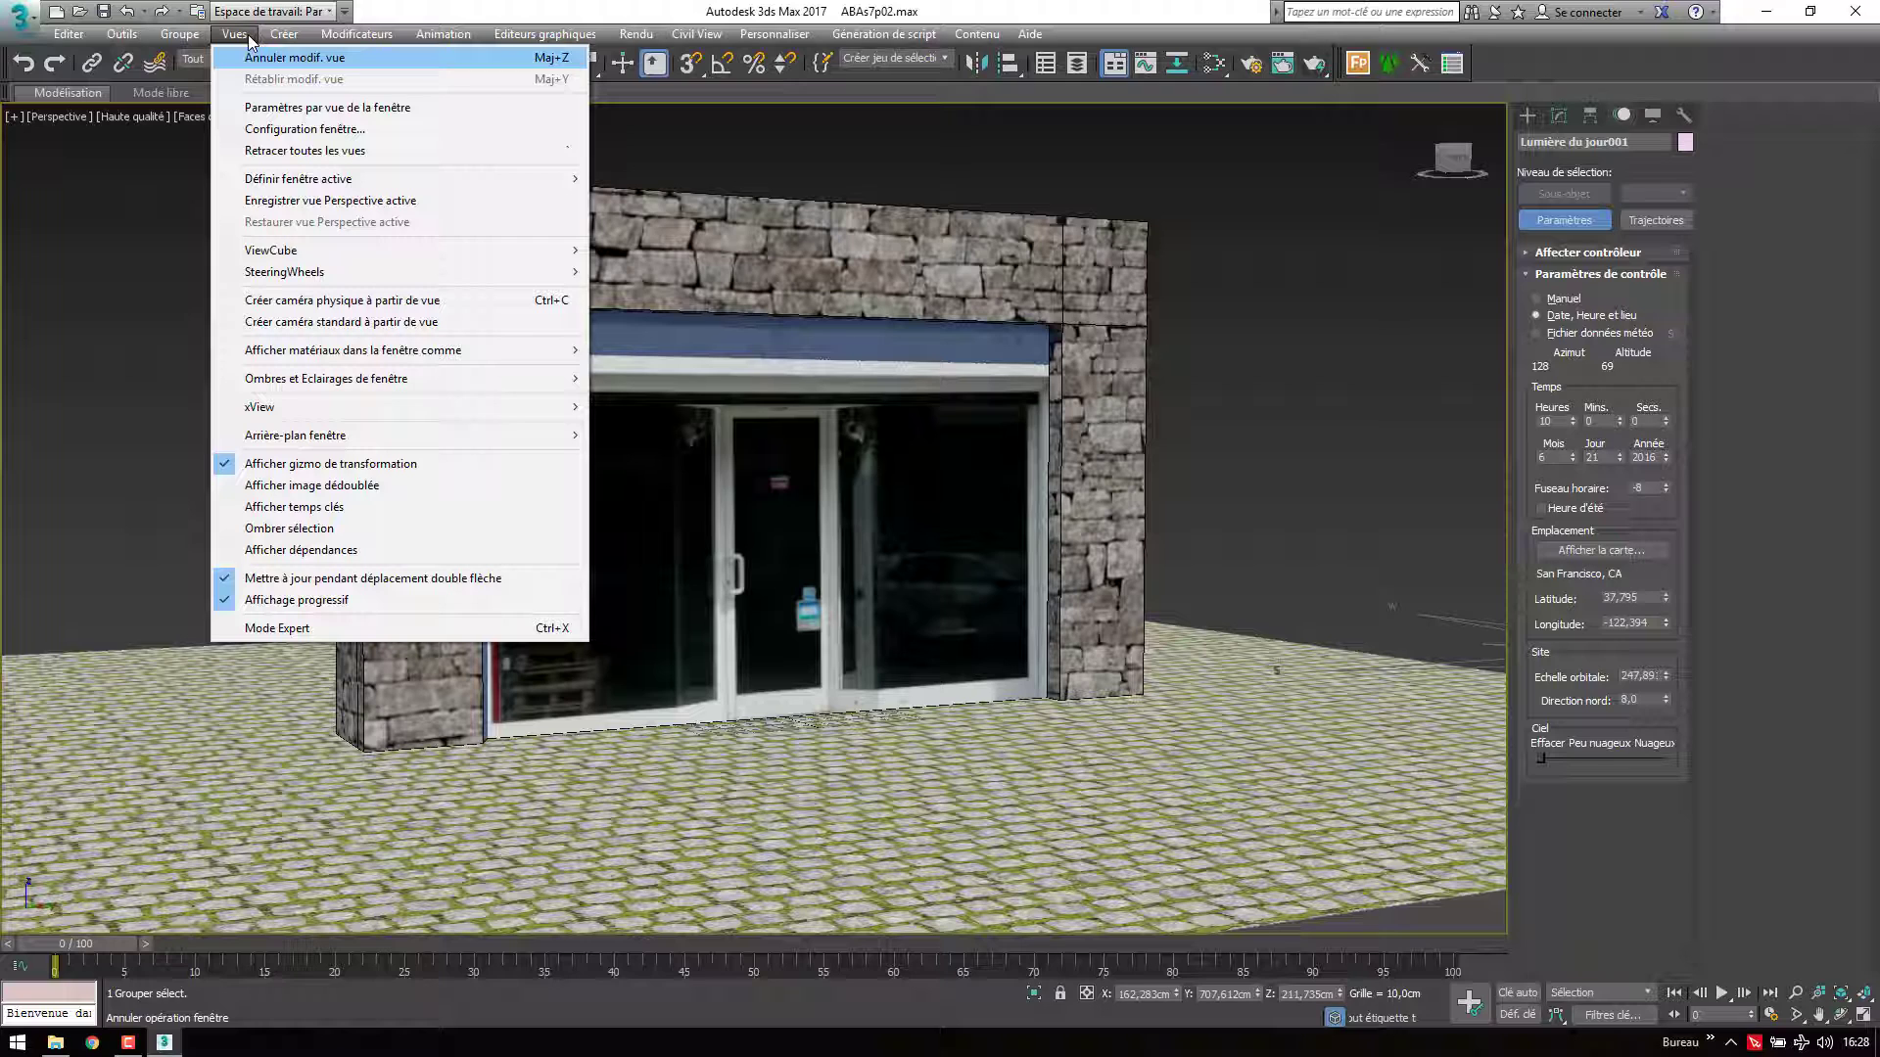
click(353, 328)
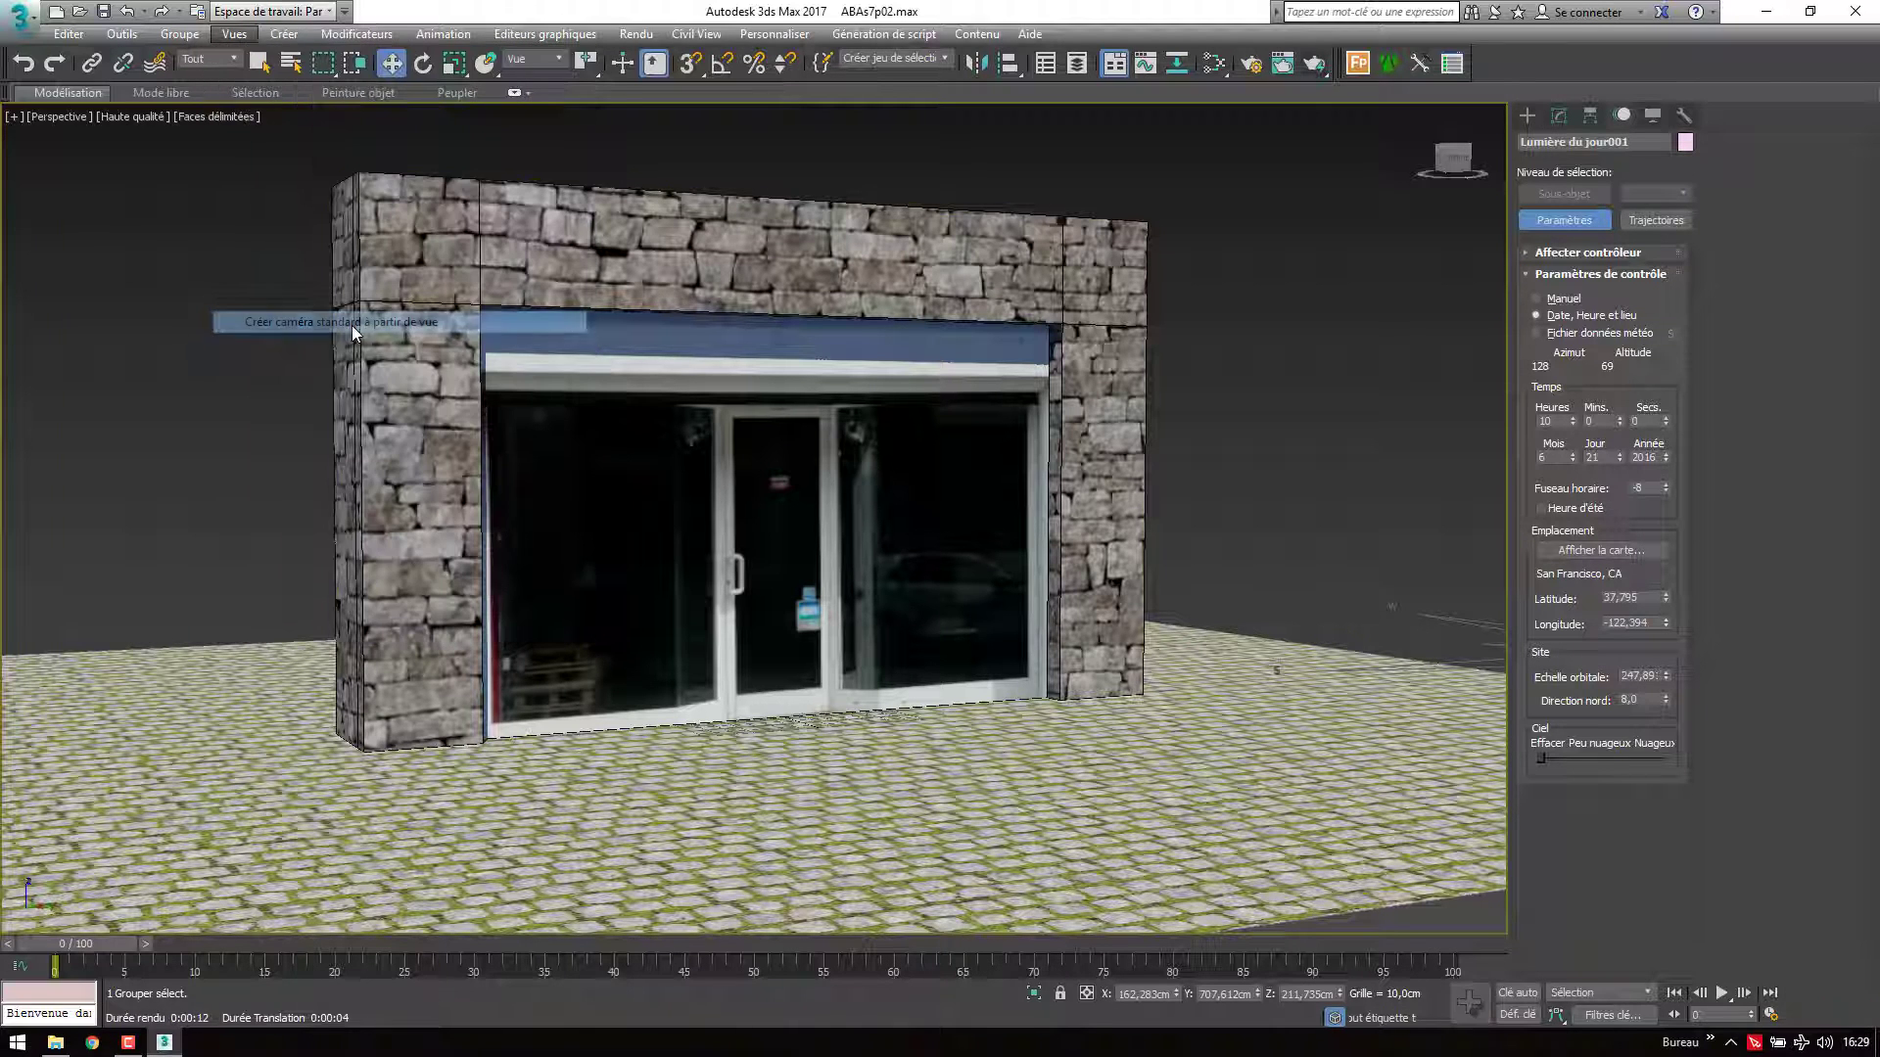
click(59, 121)
click(190, 186)
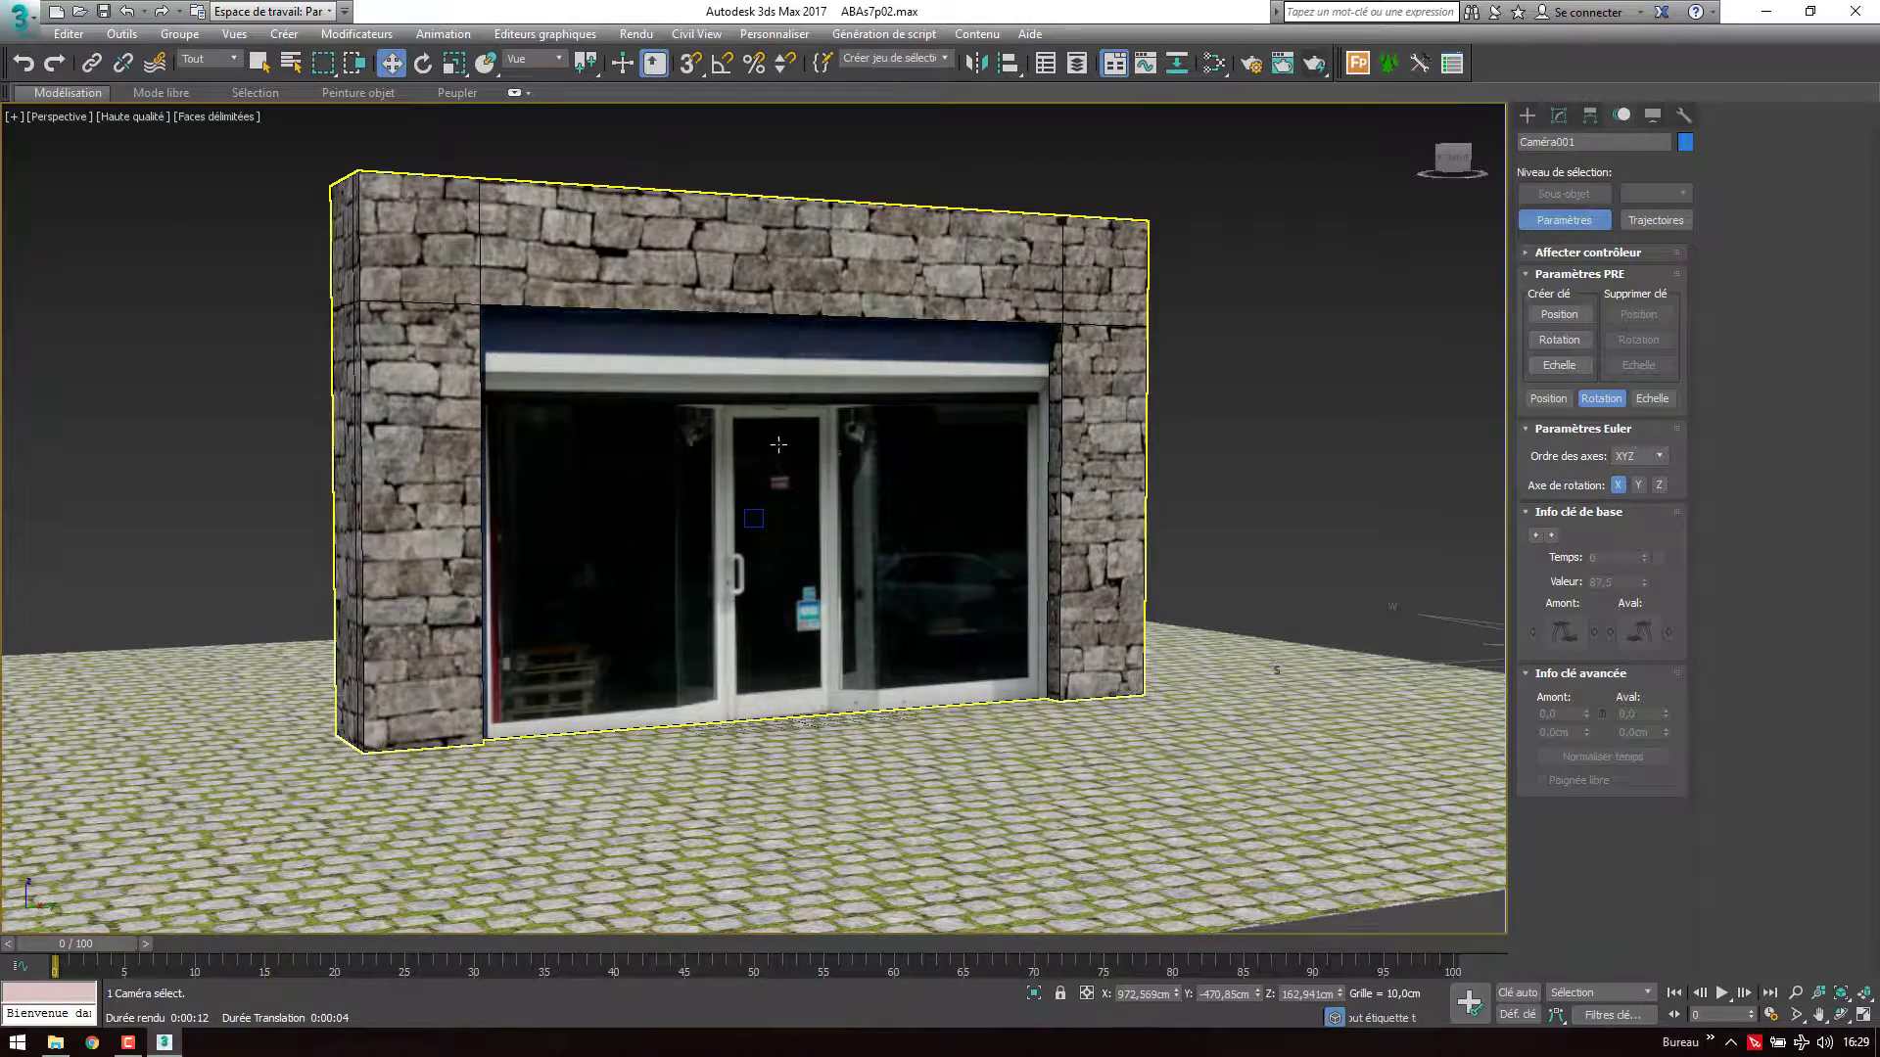
Orbit and zoom around the scene, toggling to the camera view, to check Caméra001's placement
mouse_move(778, 443)
alt+middle_down()
mouse_move(648, 462)
mouse_move(639, 484)
alt+middle_up()
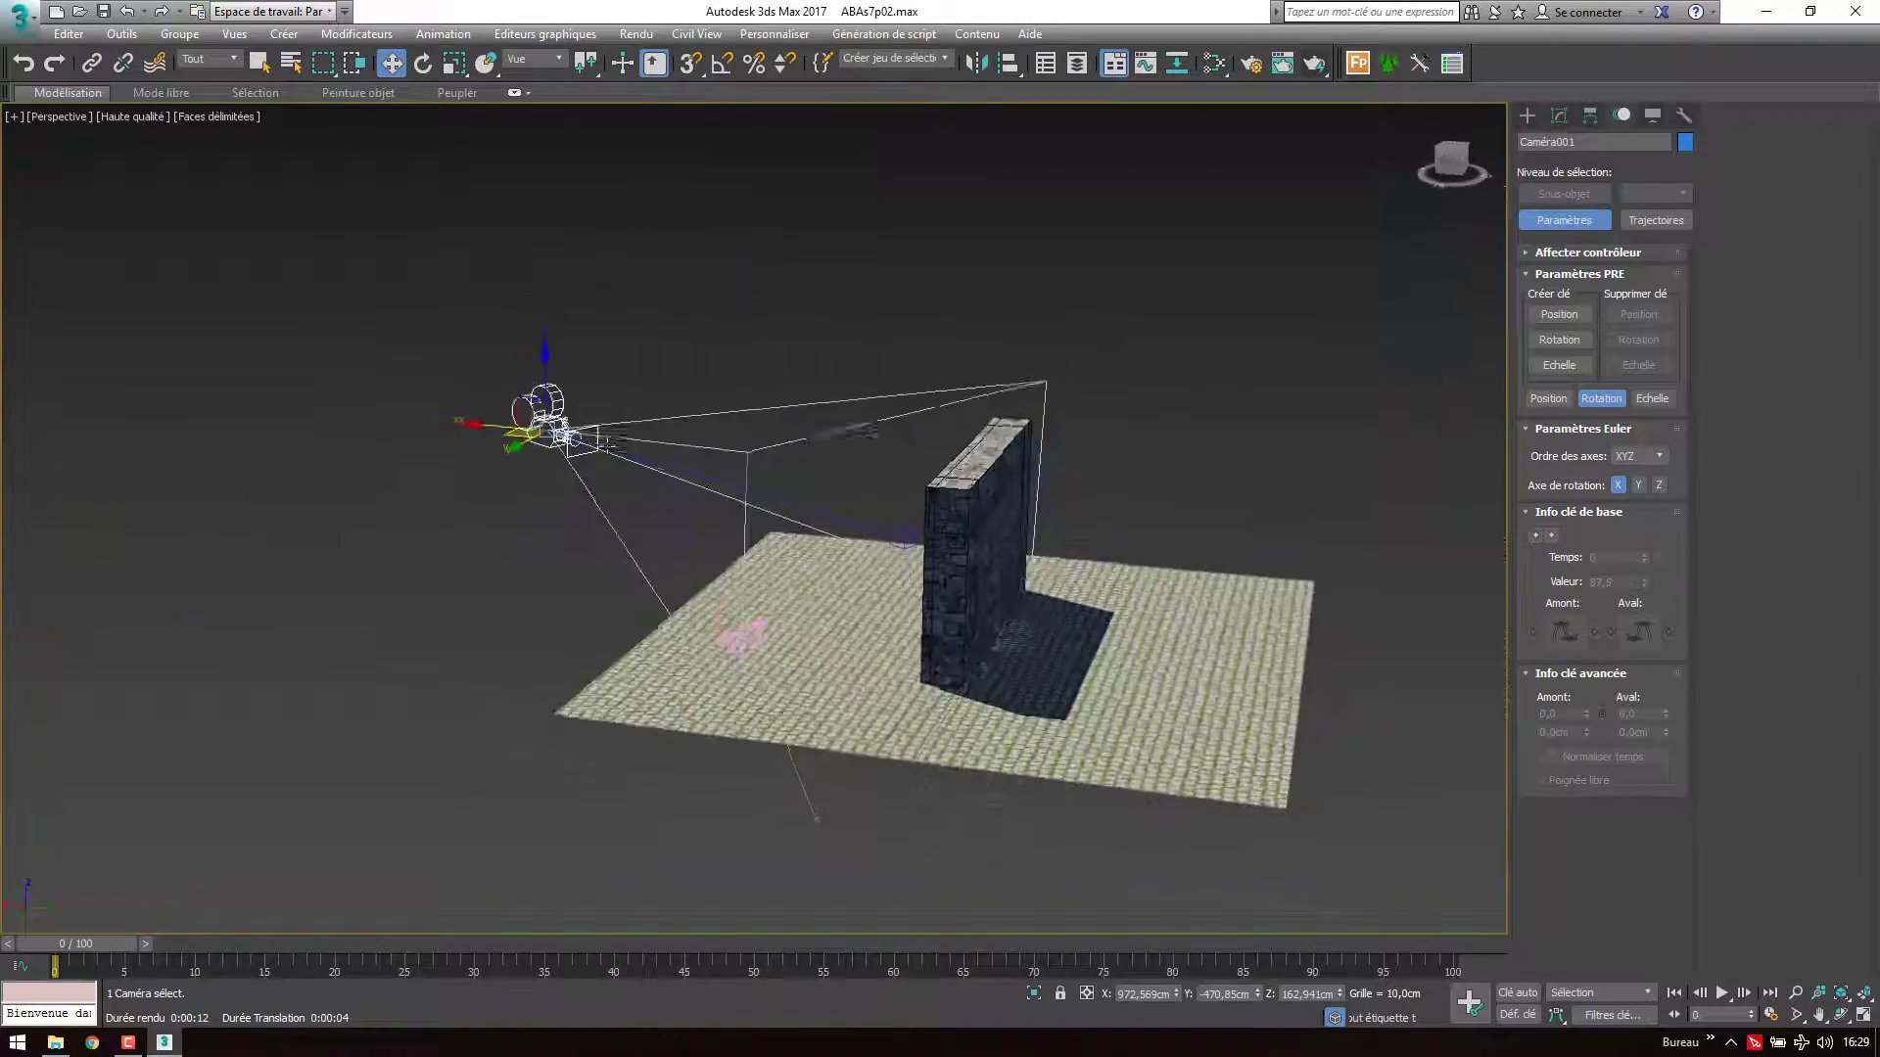
key(c)
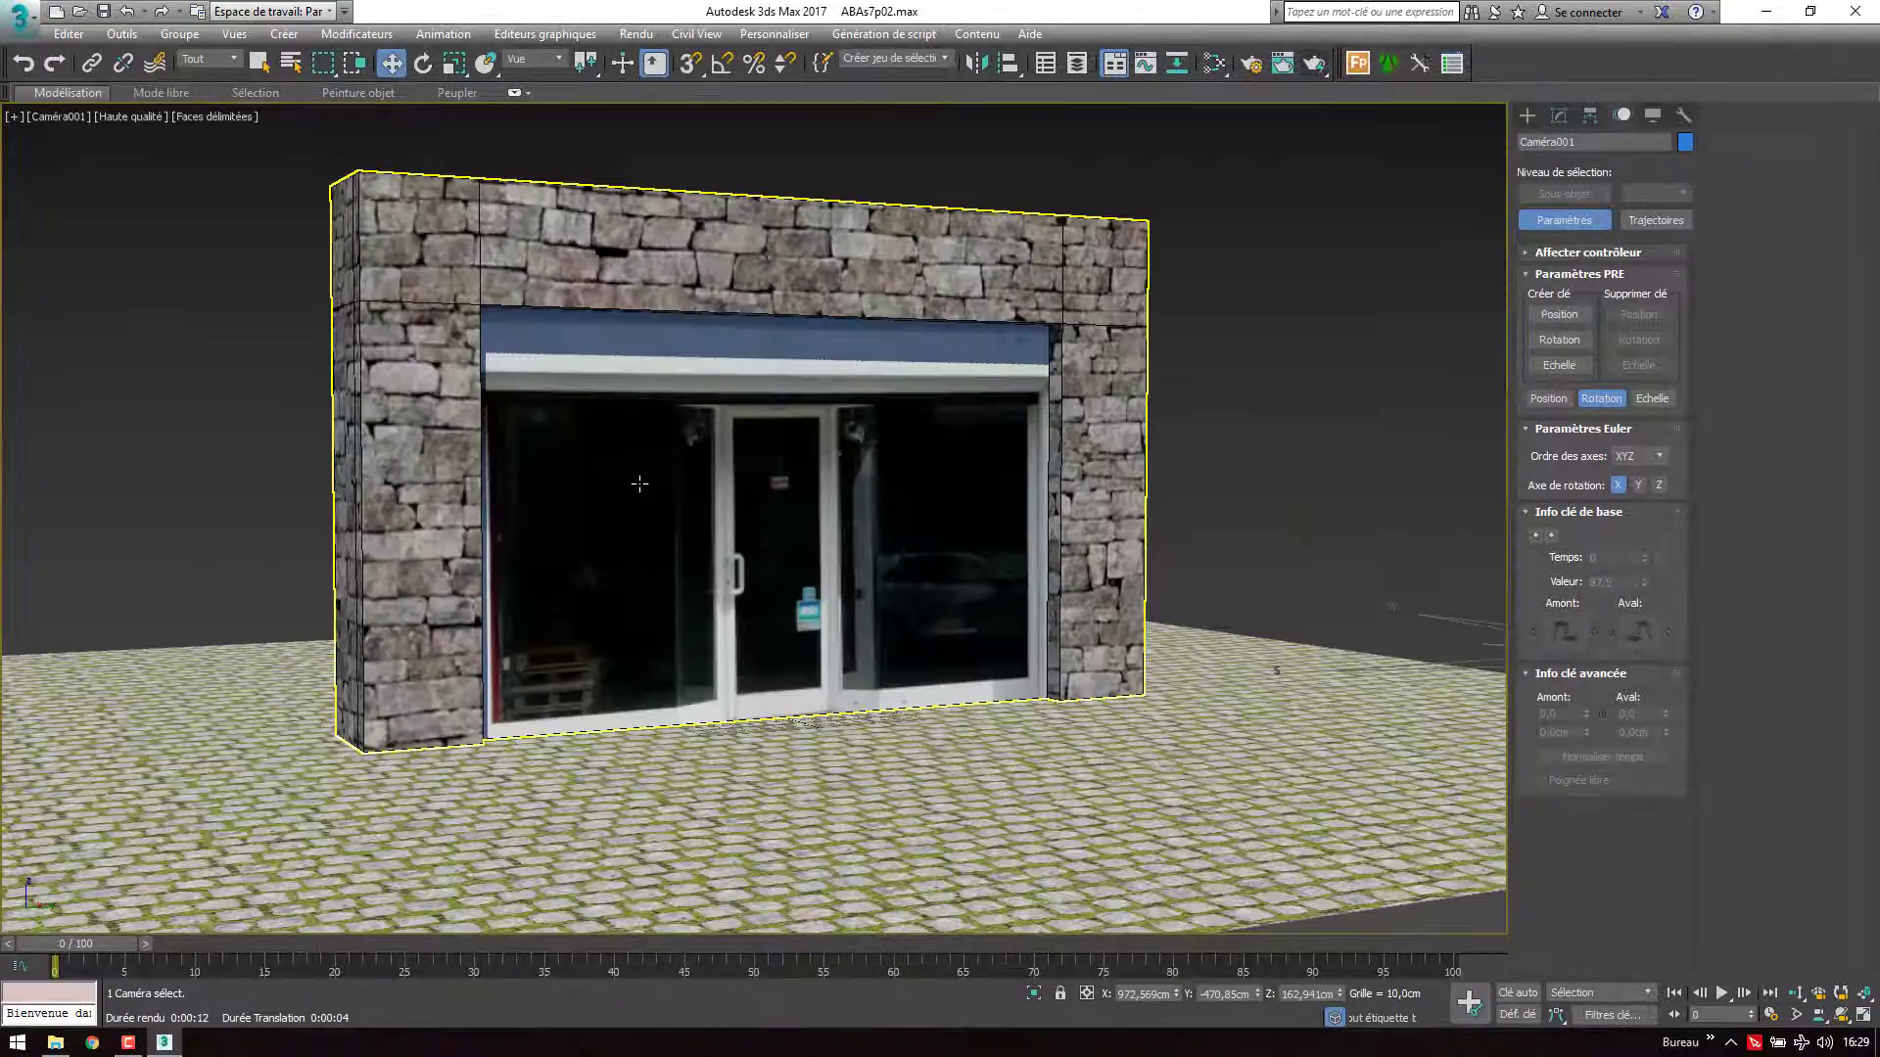
key(p)
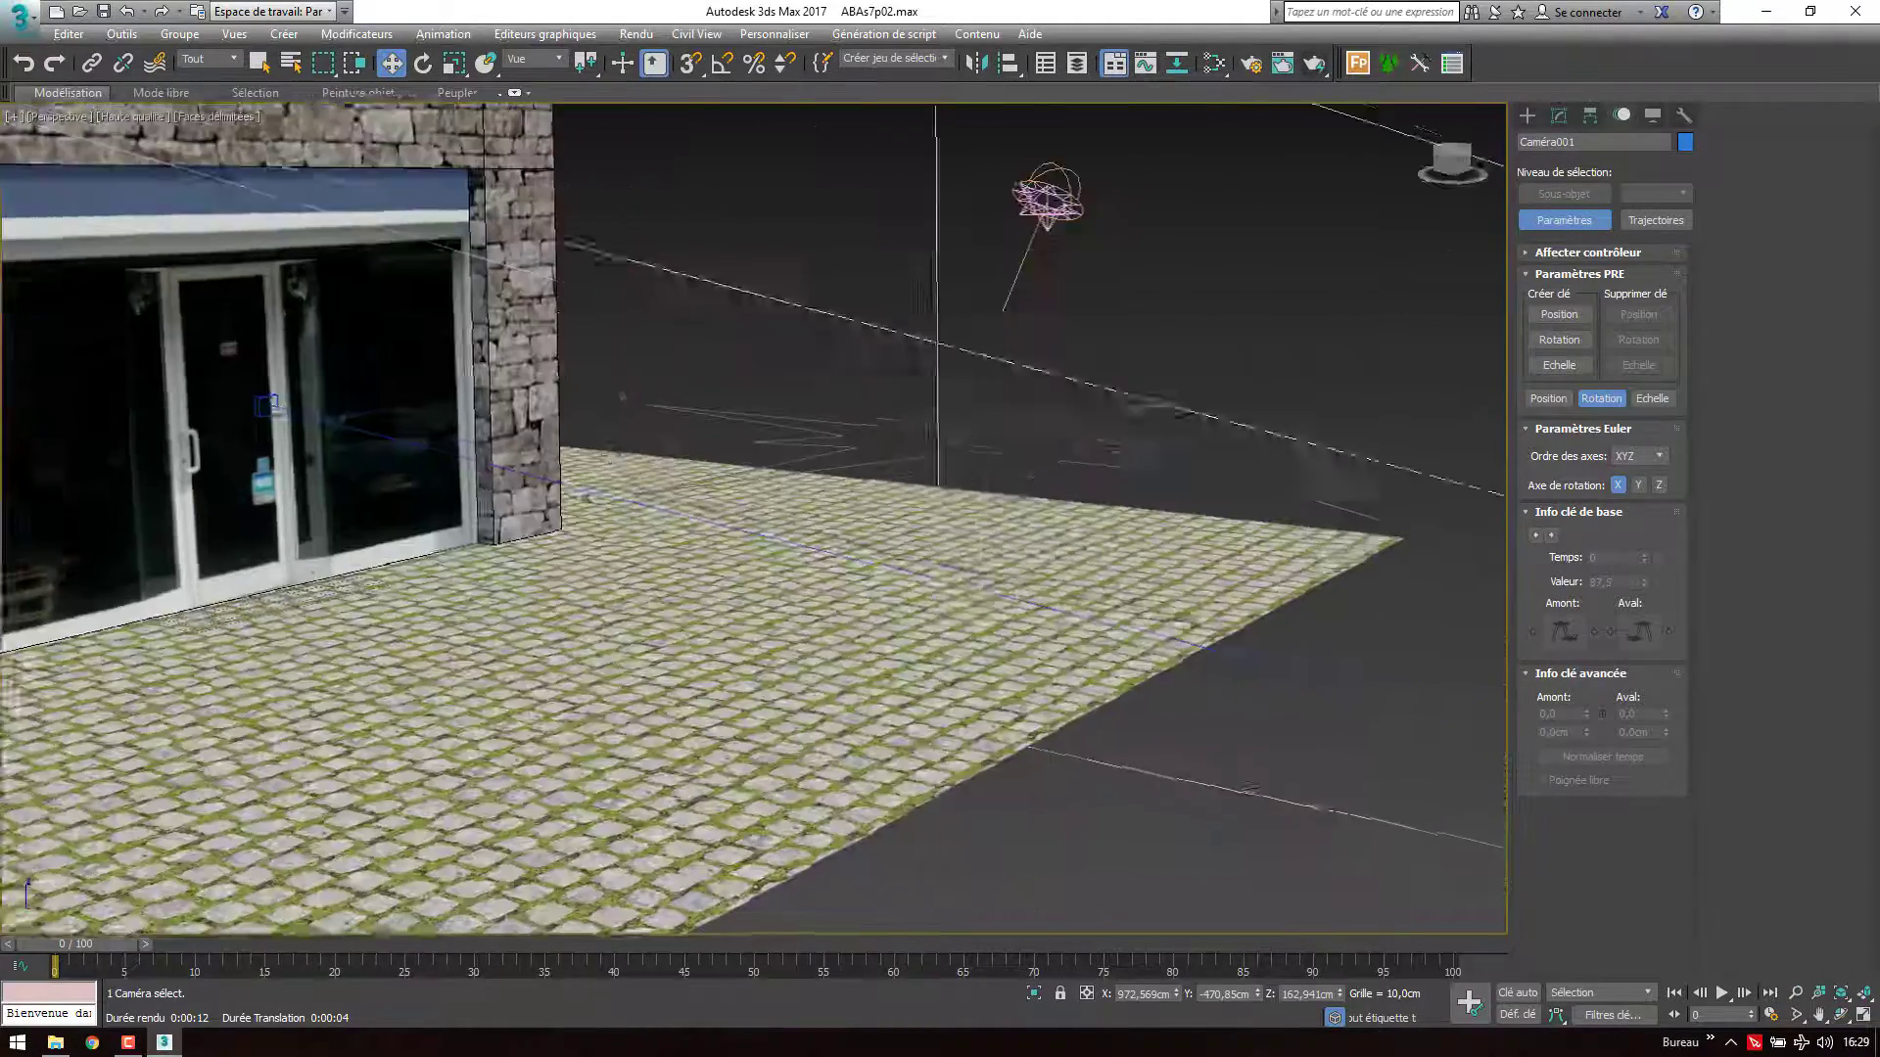
scroll(697, 458, down, 5)
alt+middle_drag(697, 458, 763, 495)
key(c)
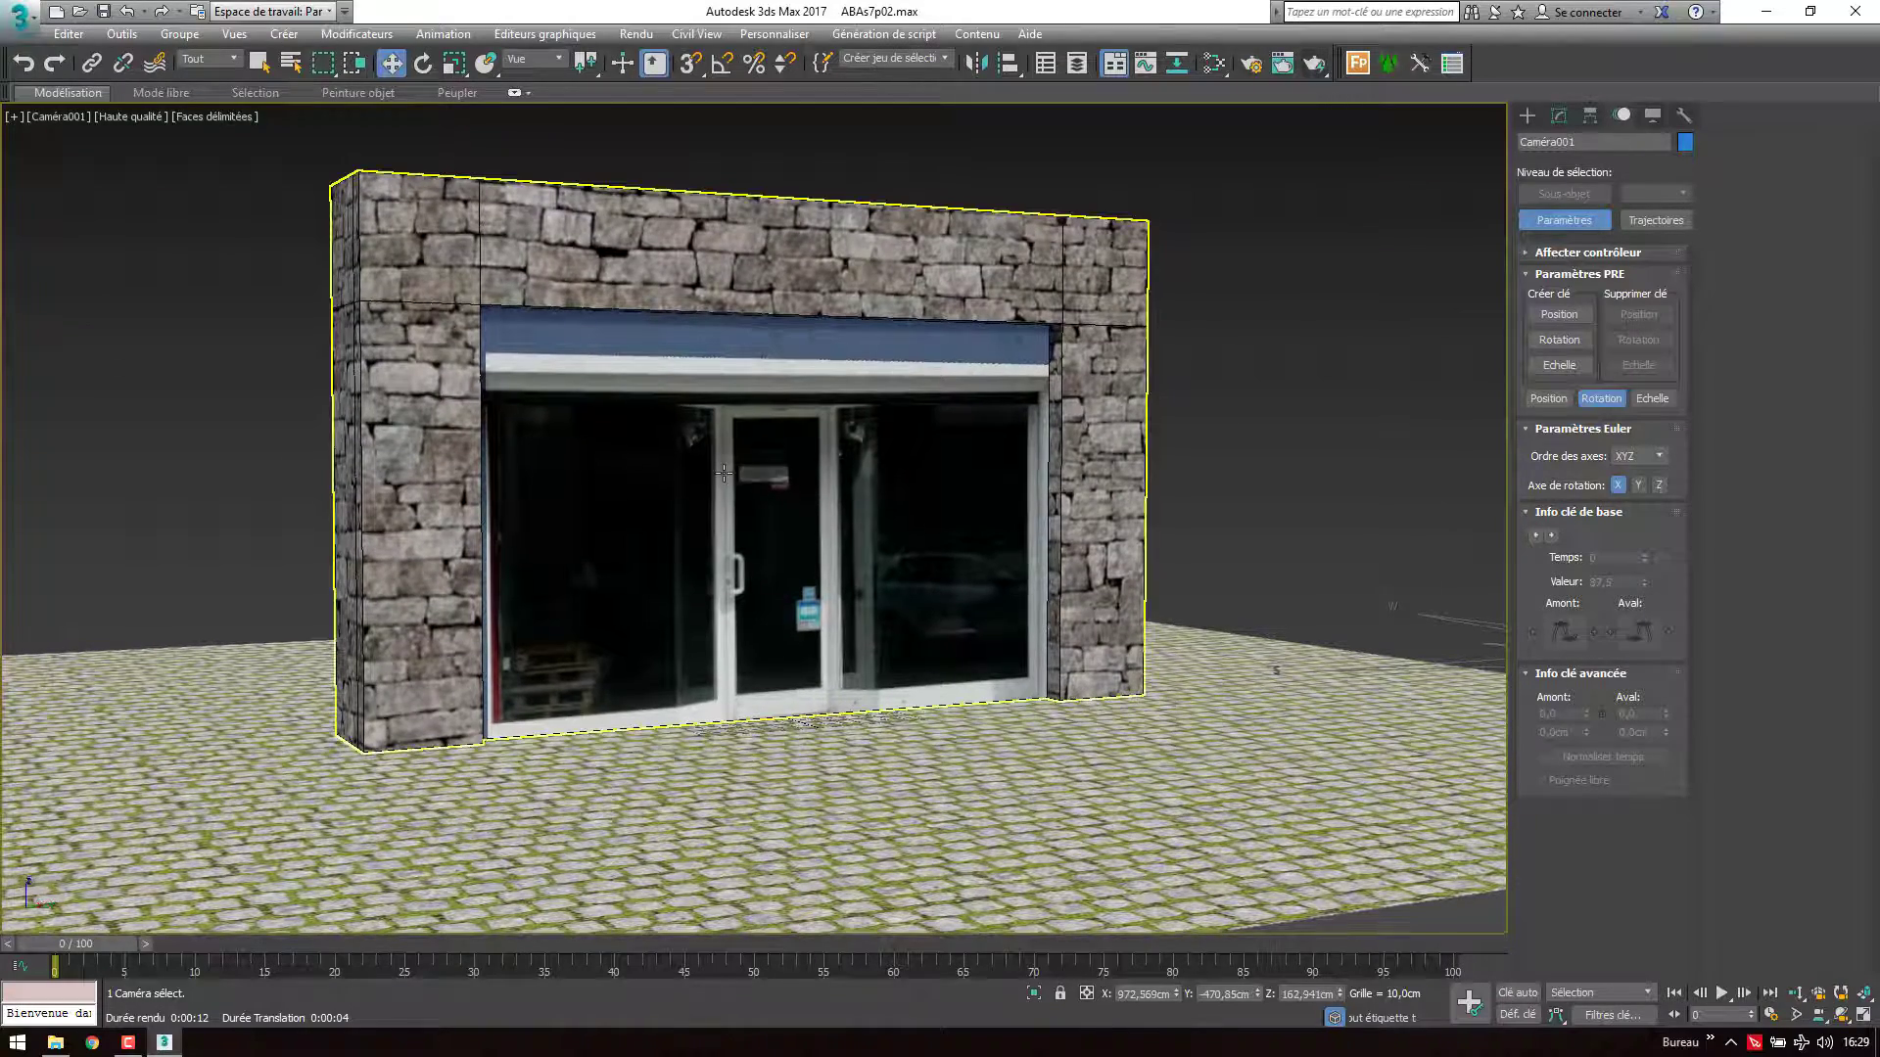
key(p)
mouse_move(760, 466)
alt+middle_down()
mouse_move(629, 446)
mouse_move(996, 362)
alt+middle_up()
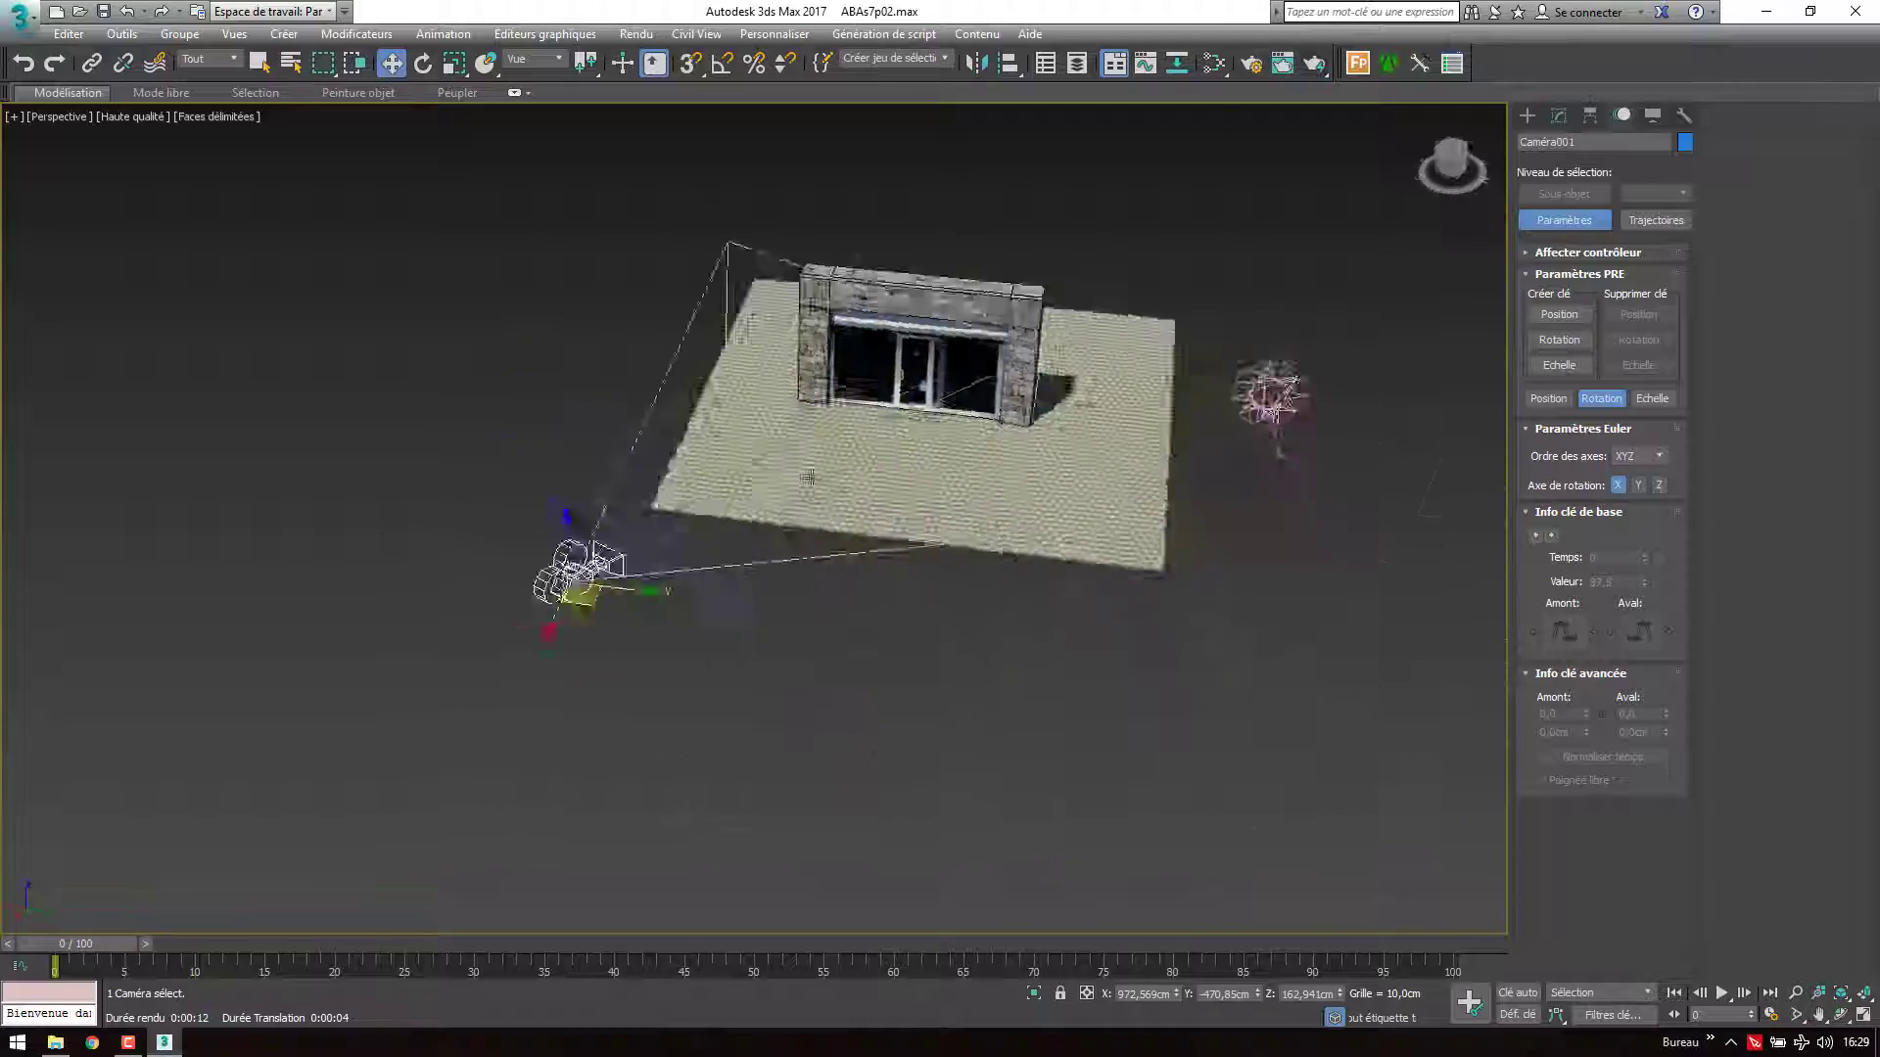
scroll(996, 361, up, 5)
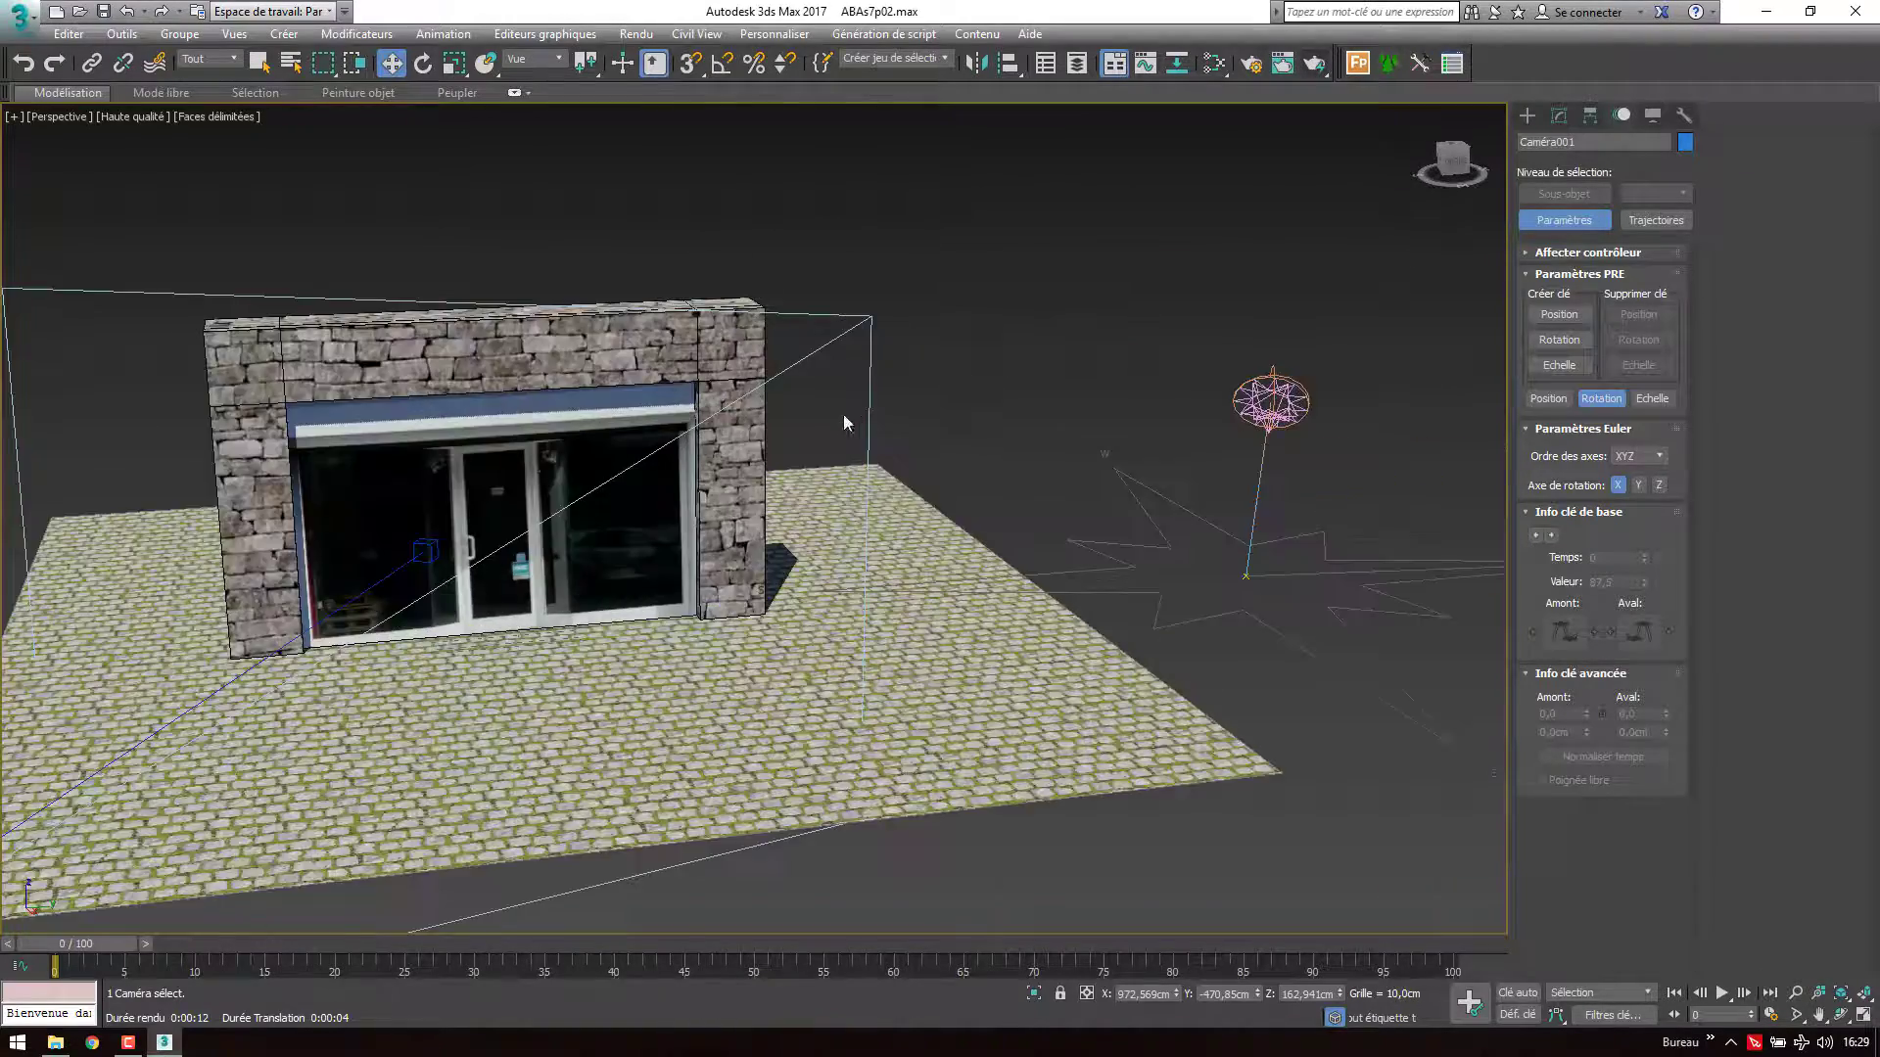
mouse_move(843, 413)
middle_down()
mouse_move(962, 431)
mouse_move(822, 460)
middle_up()
scroll(908, 307, up, 3)
Dolly Caméra001 closer and shift its framing so the facade fills the view
key(c)
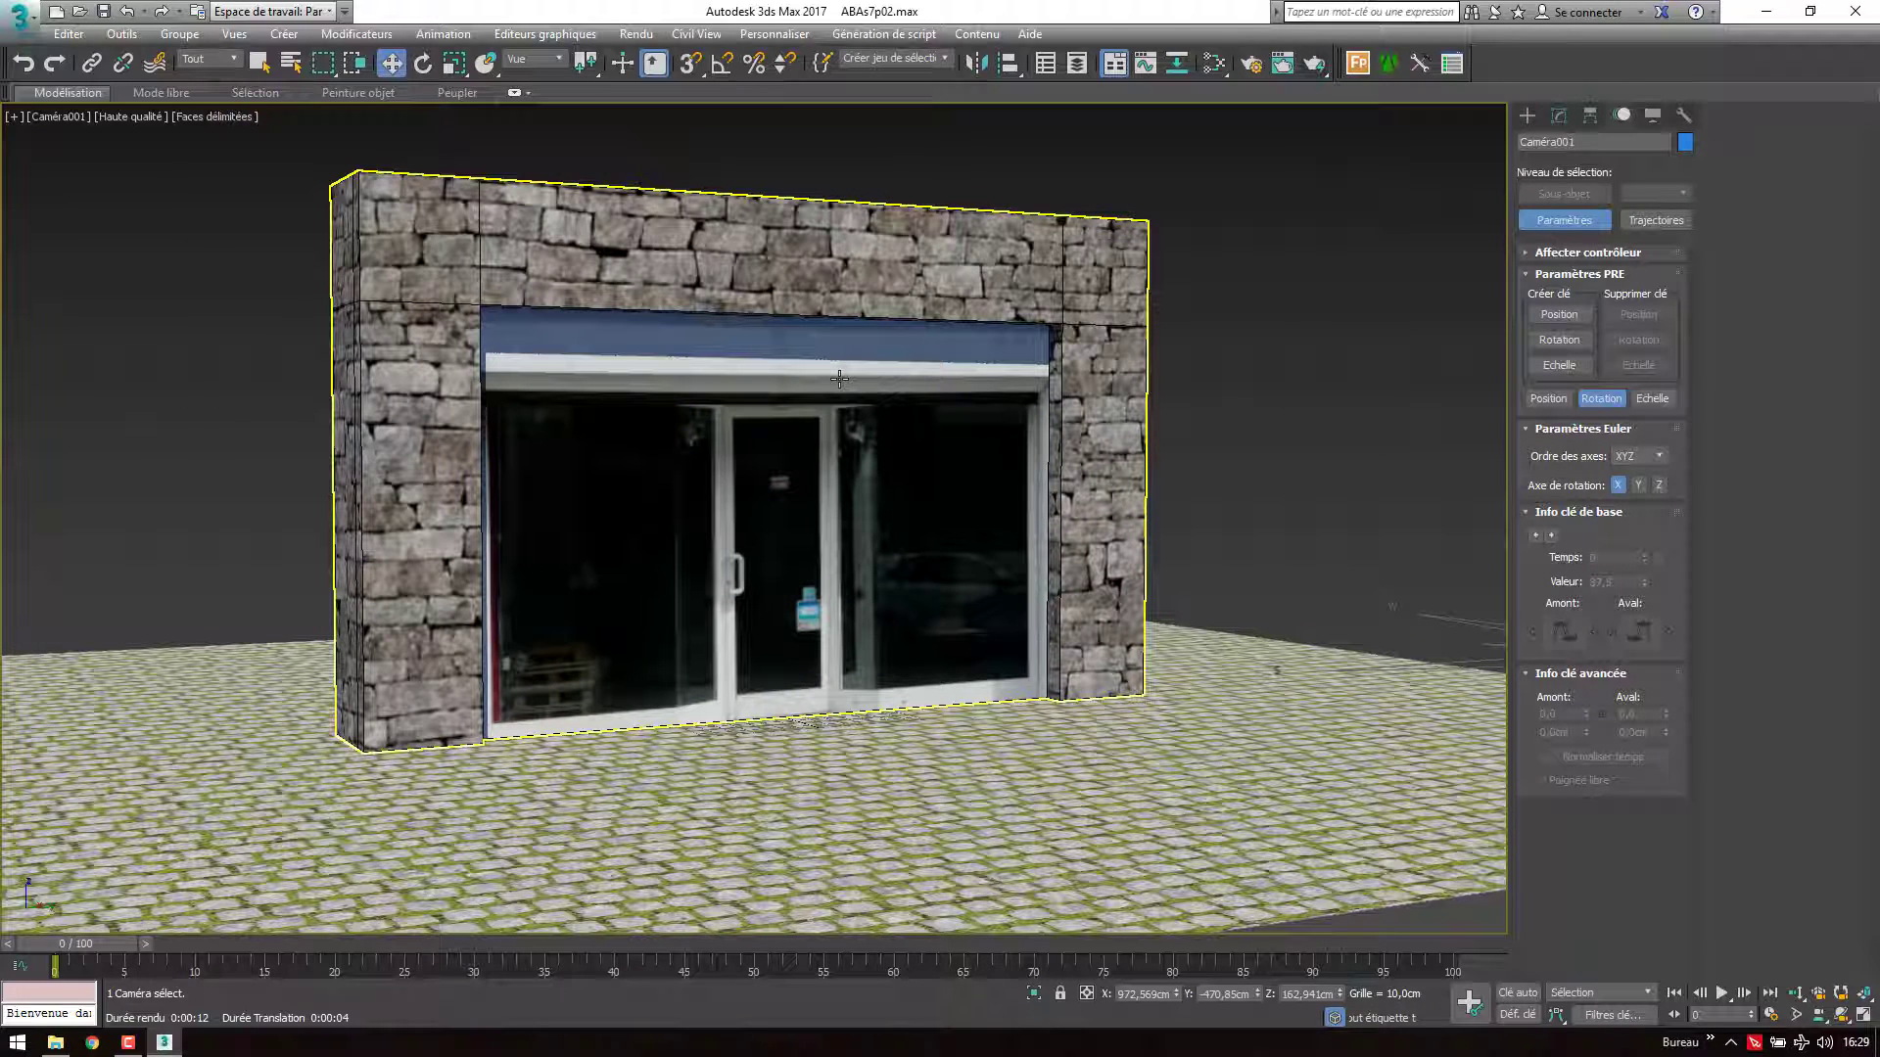
click(1795, 995)
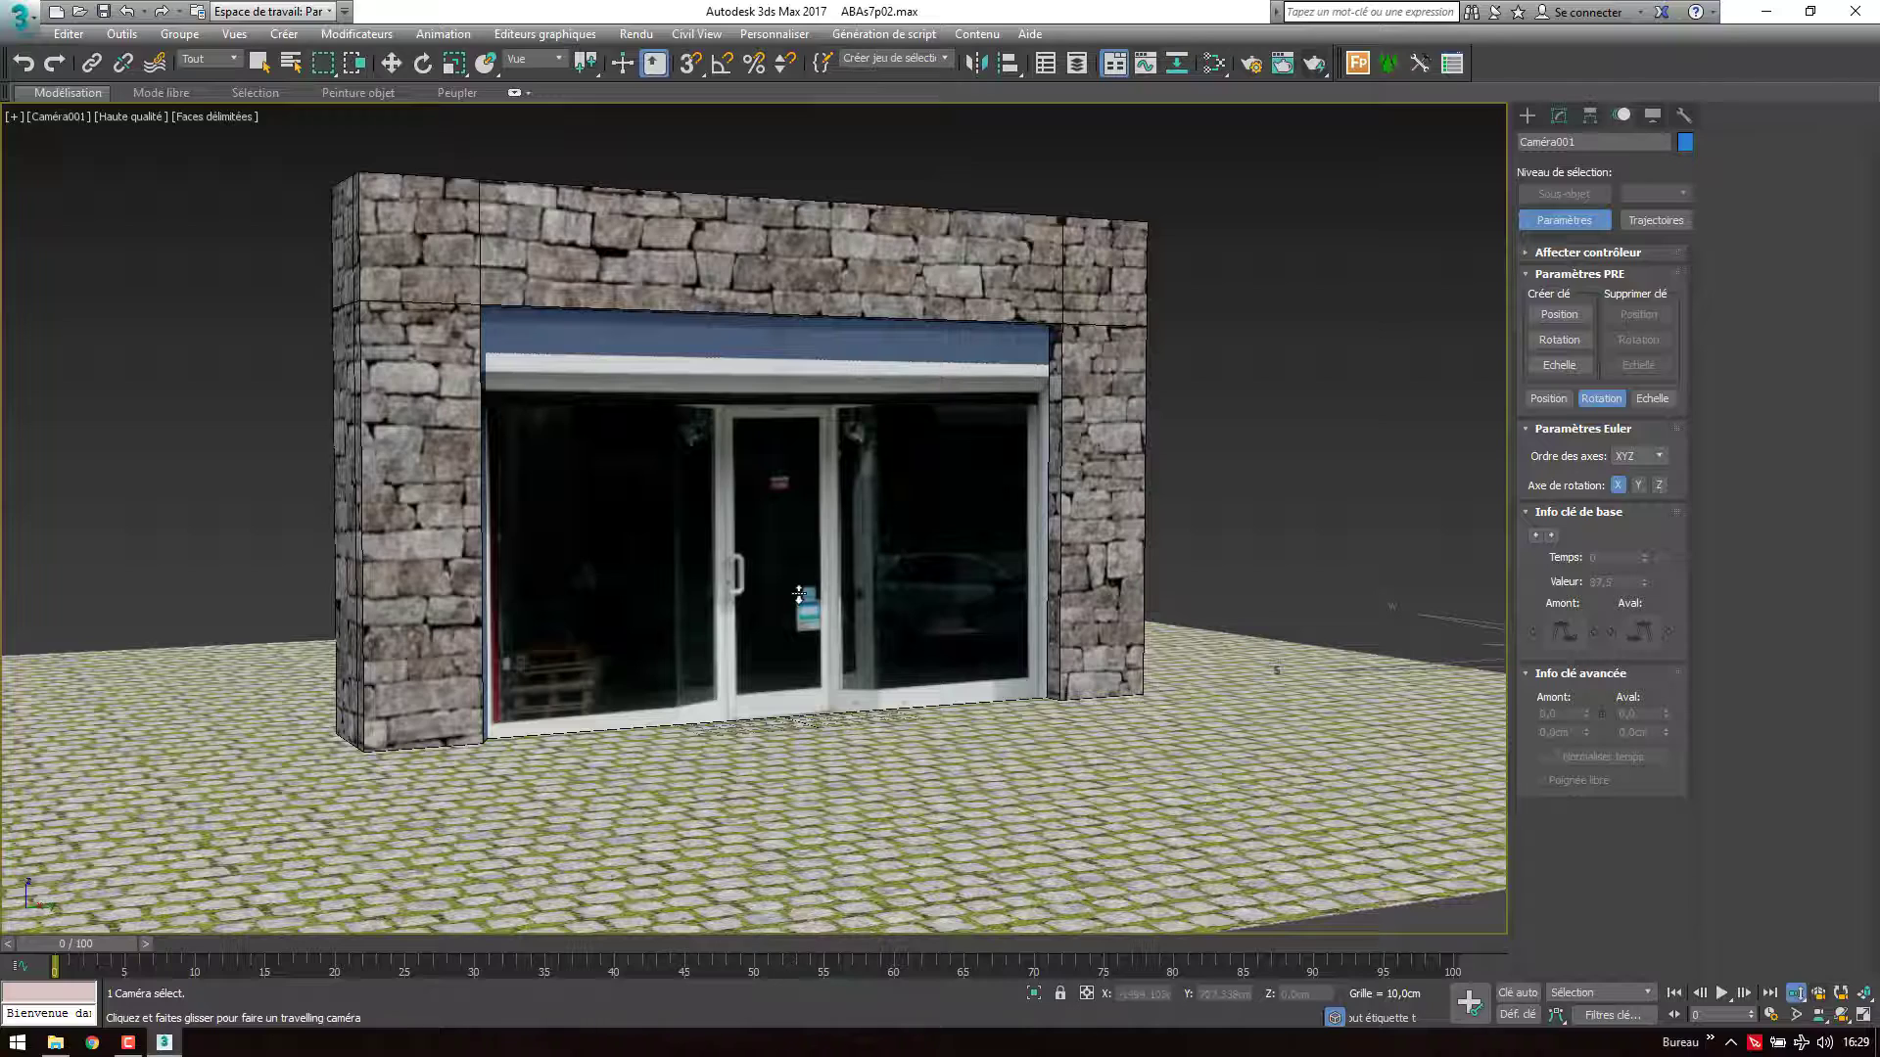
scroll(799, 595, up, 2)
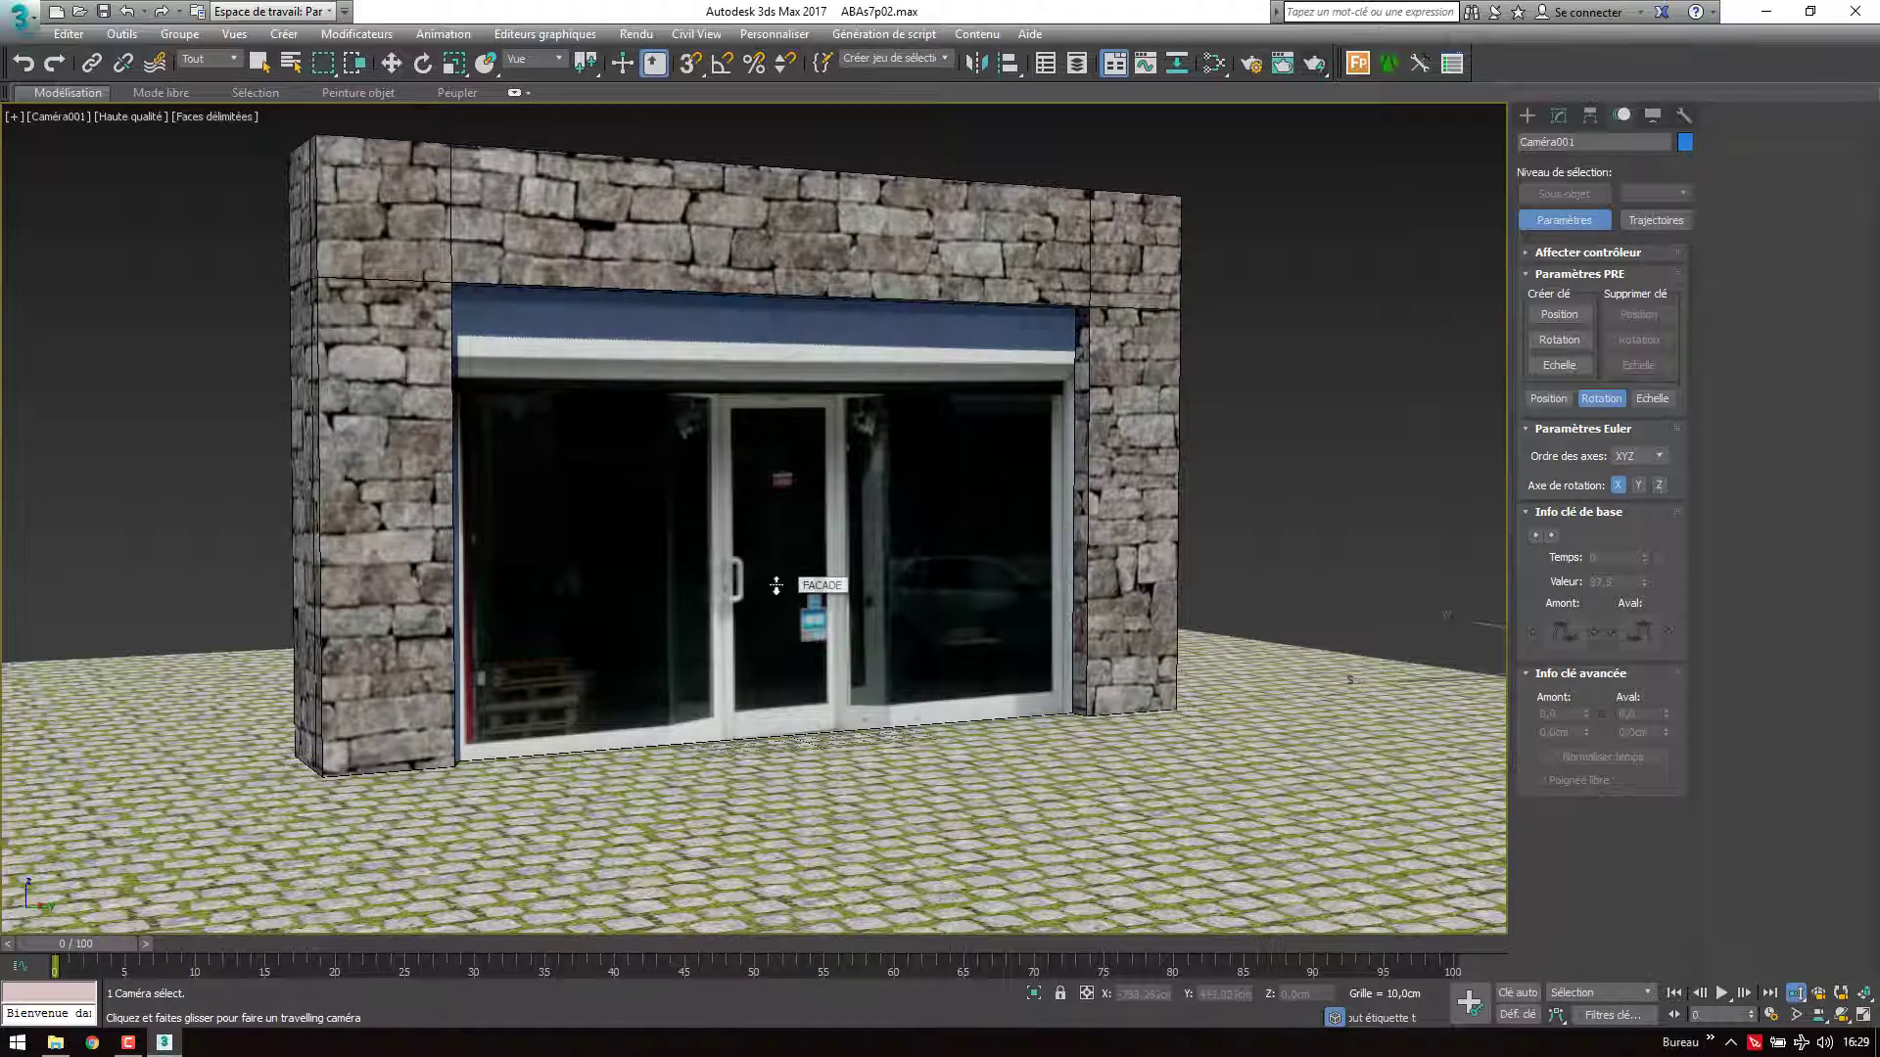
middle_drag(783, 584, 717, 585)
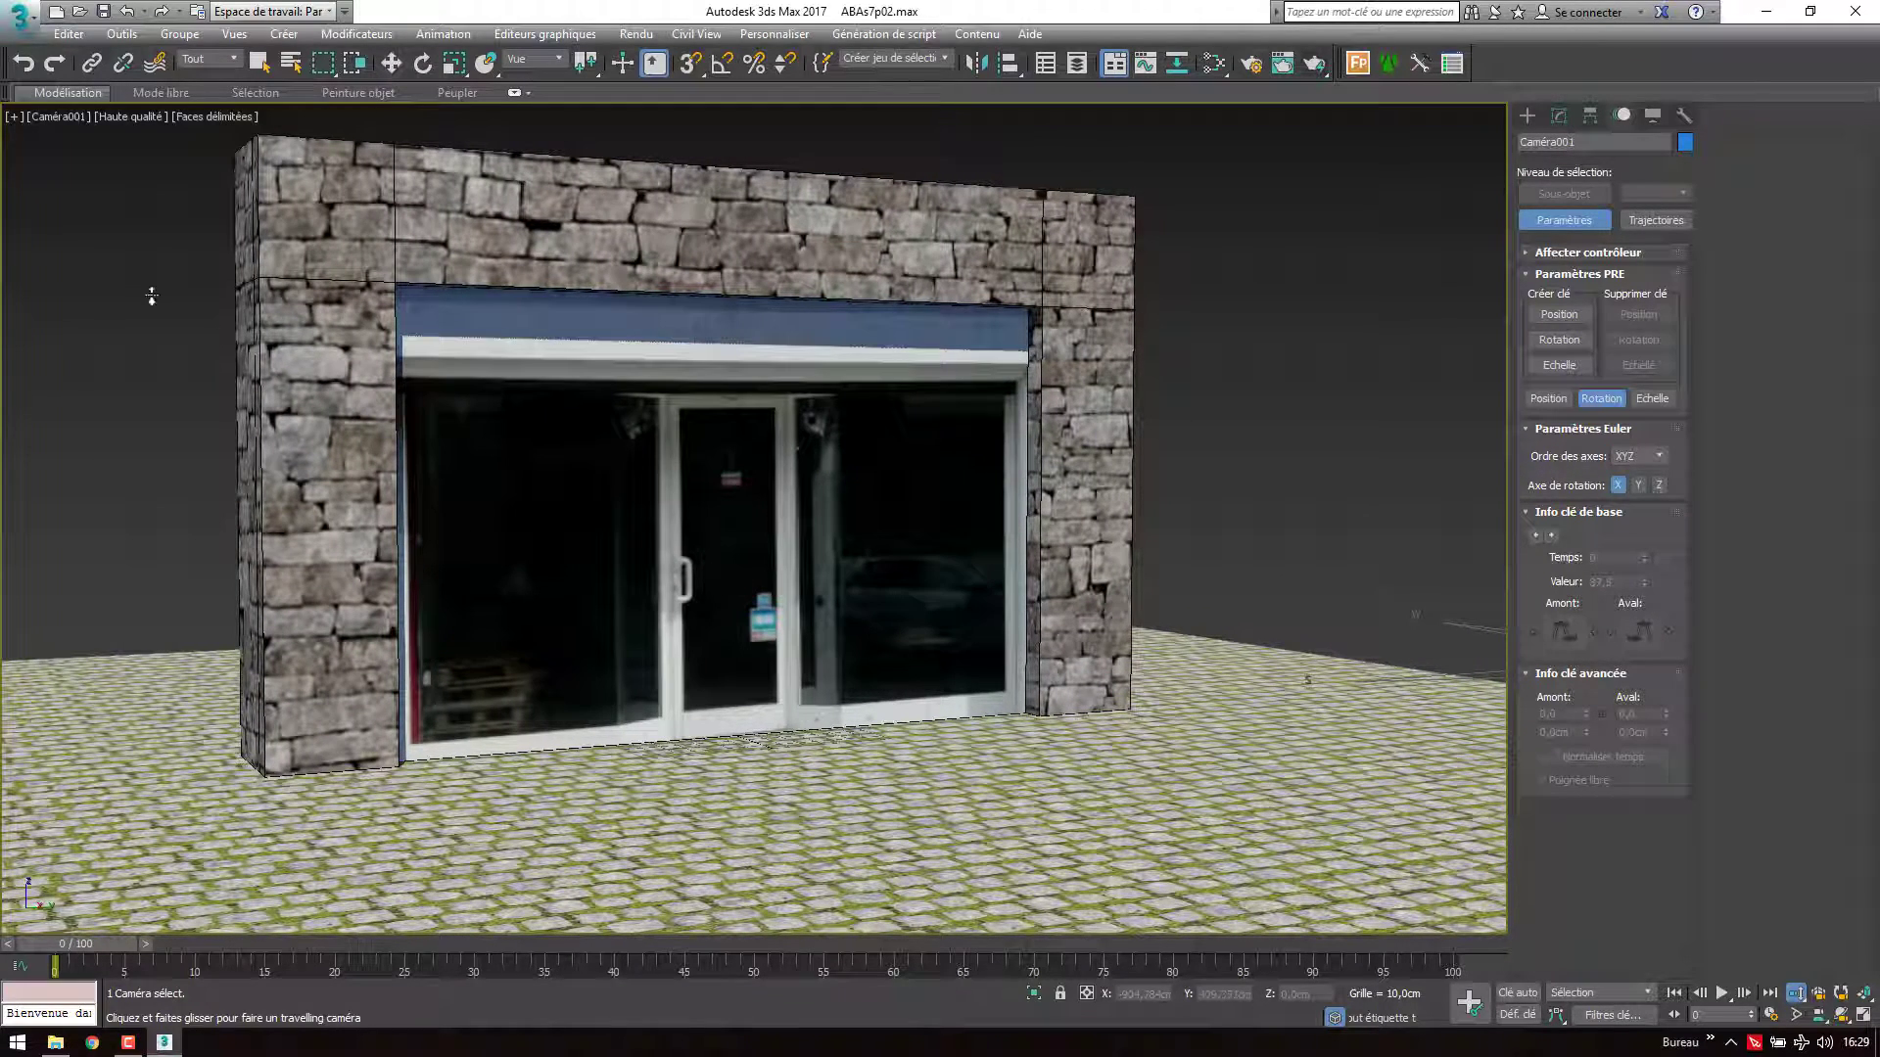
Set the Caméra001 viewport background to Arrière-plan d'environnement to show the mr sky
click(202, 116)
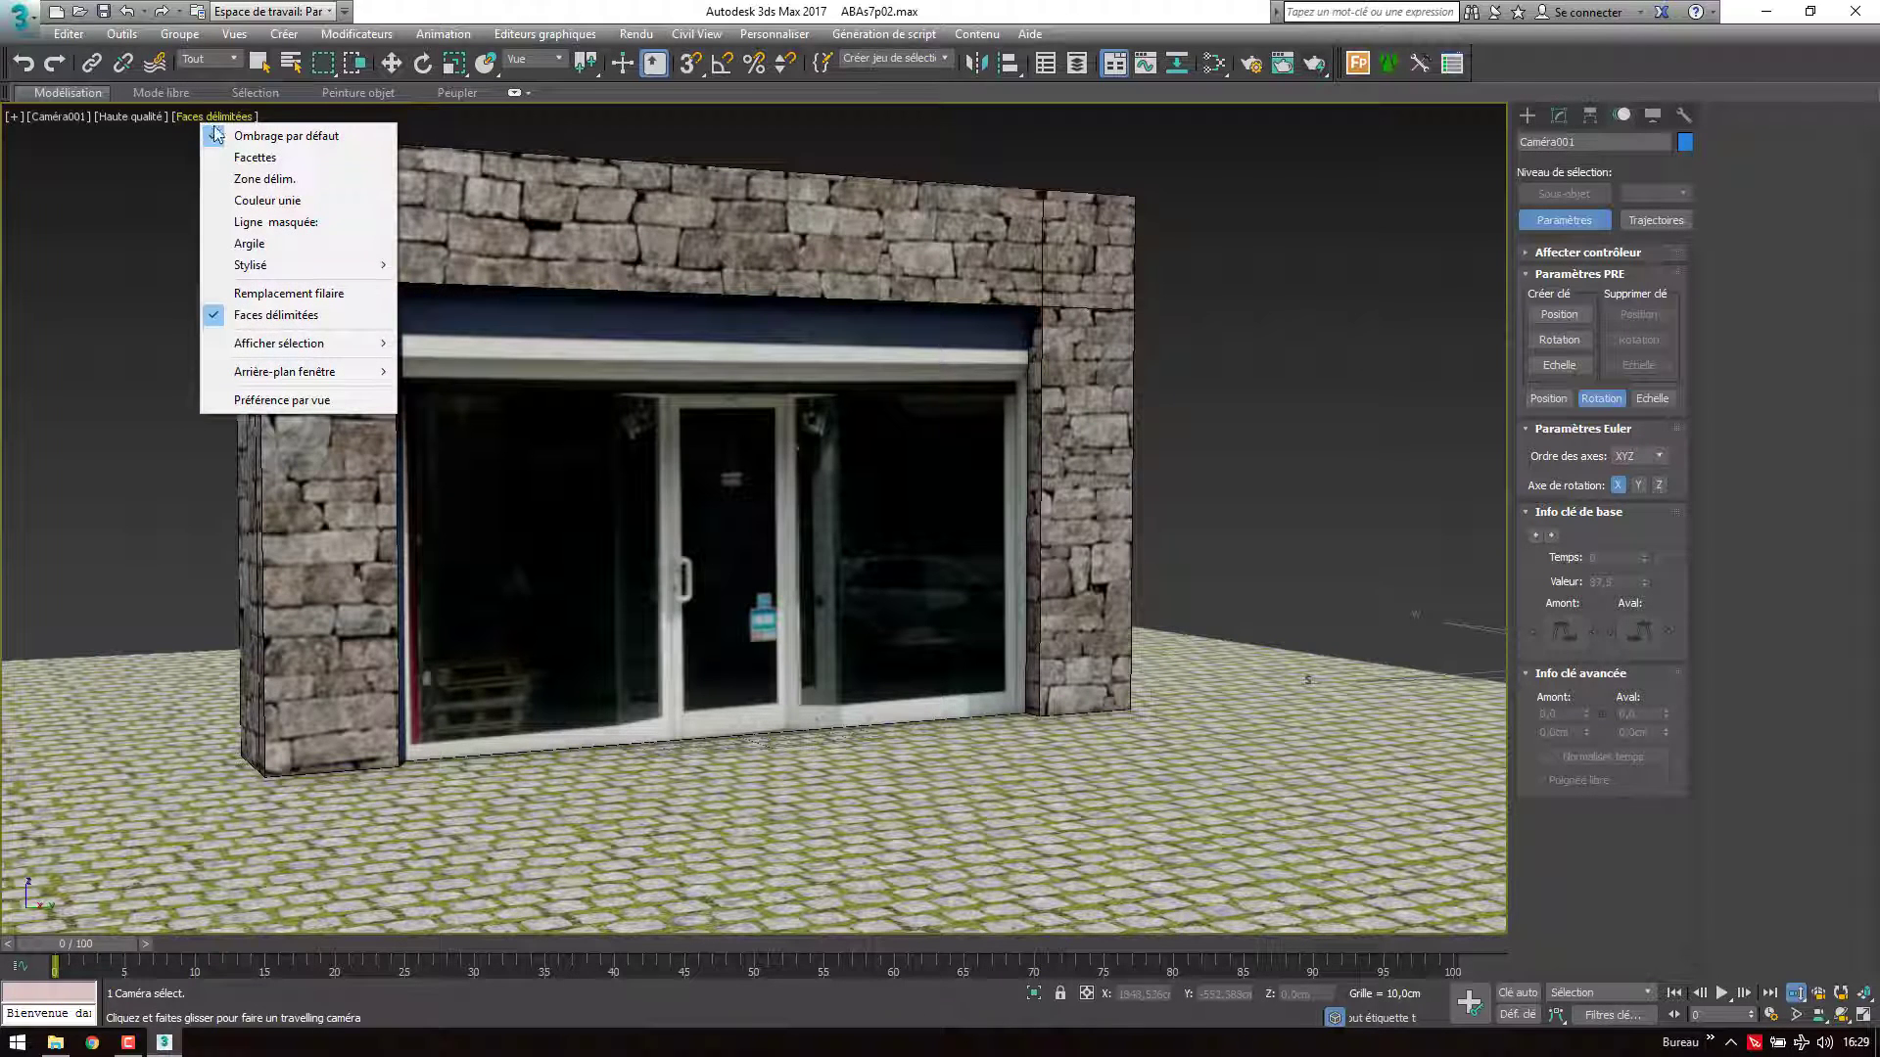
mouse_move(285, 371)
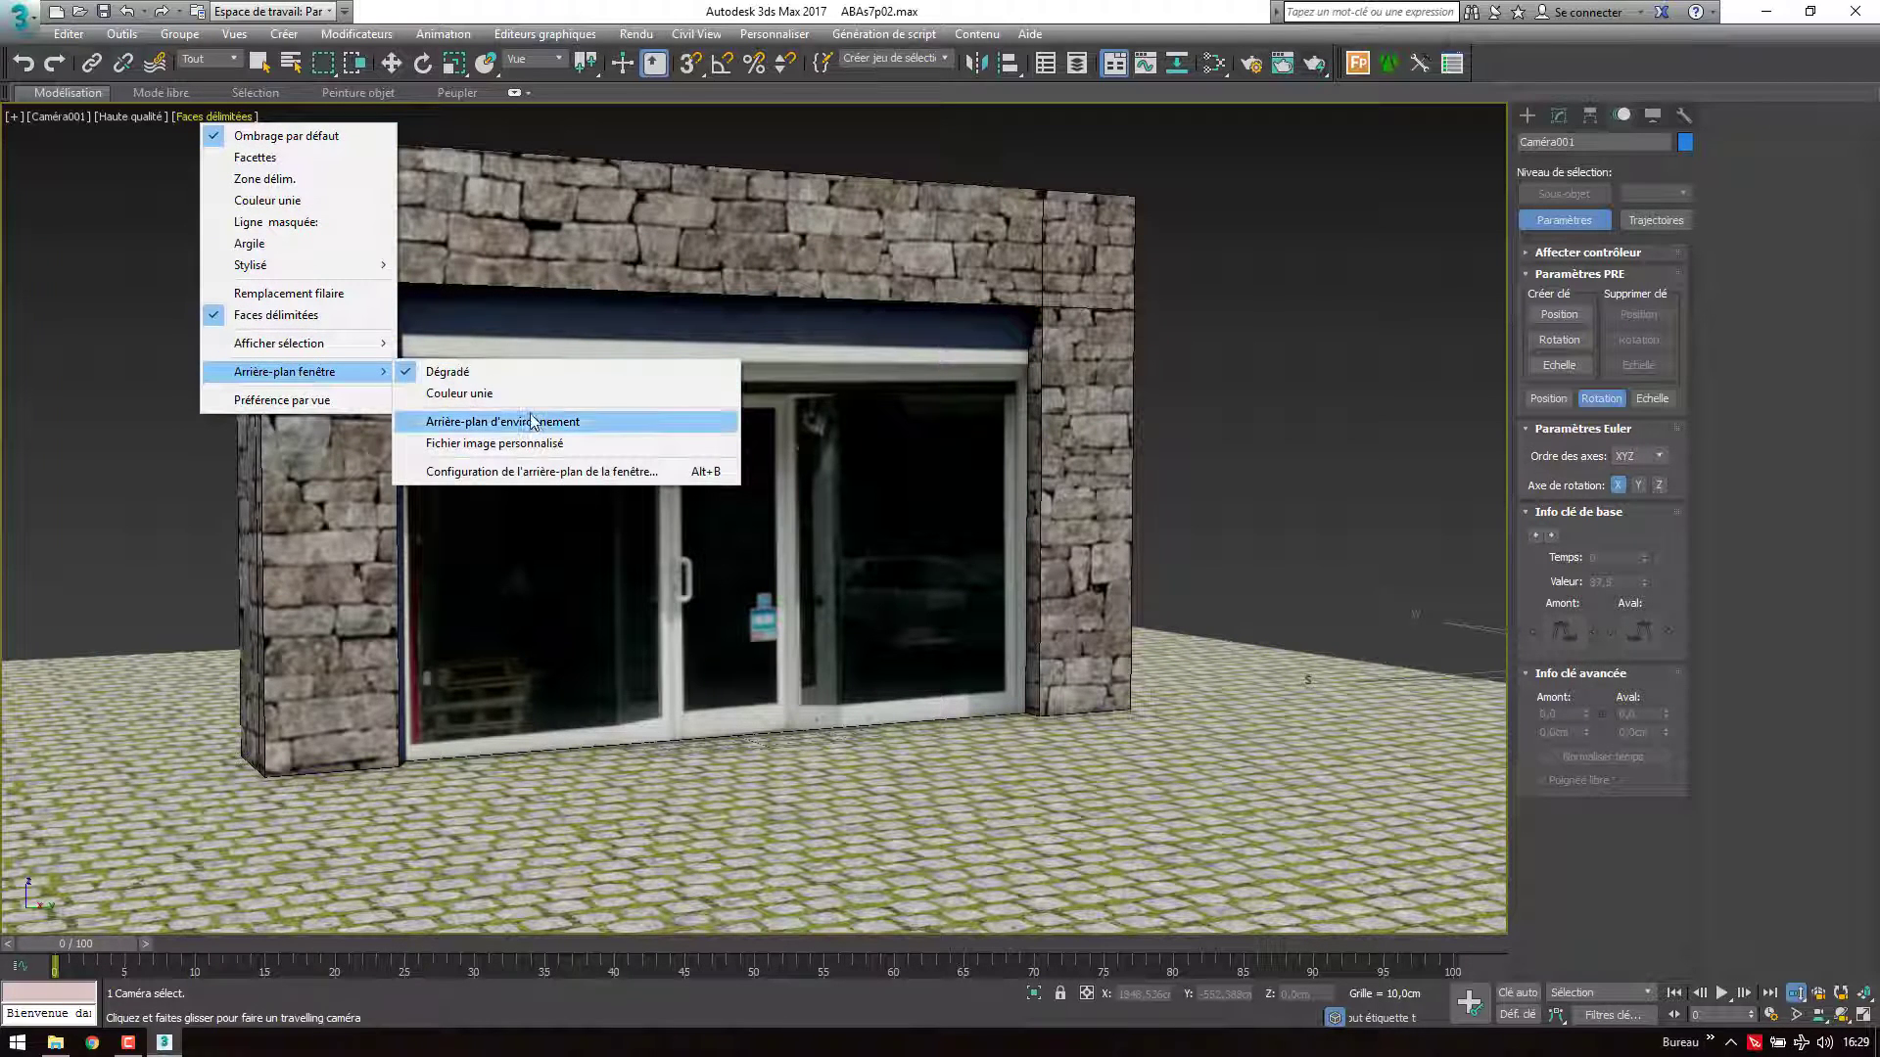
click(533, 422)
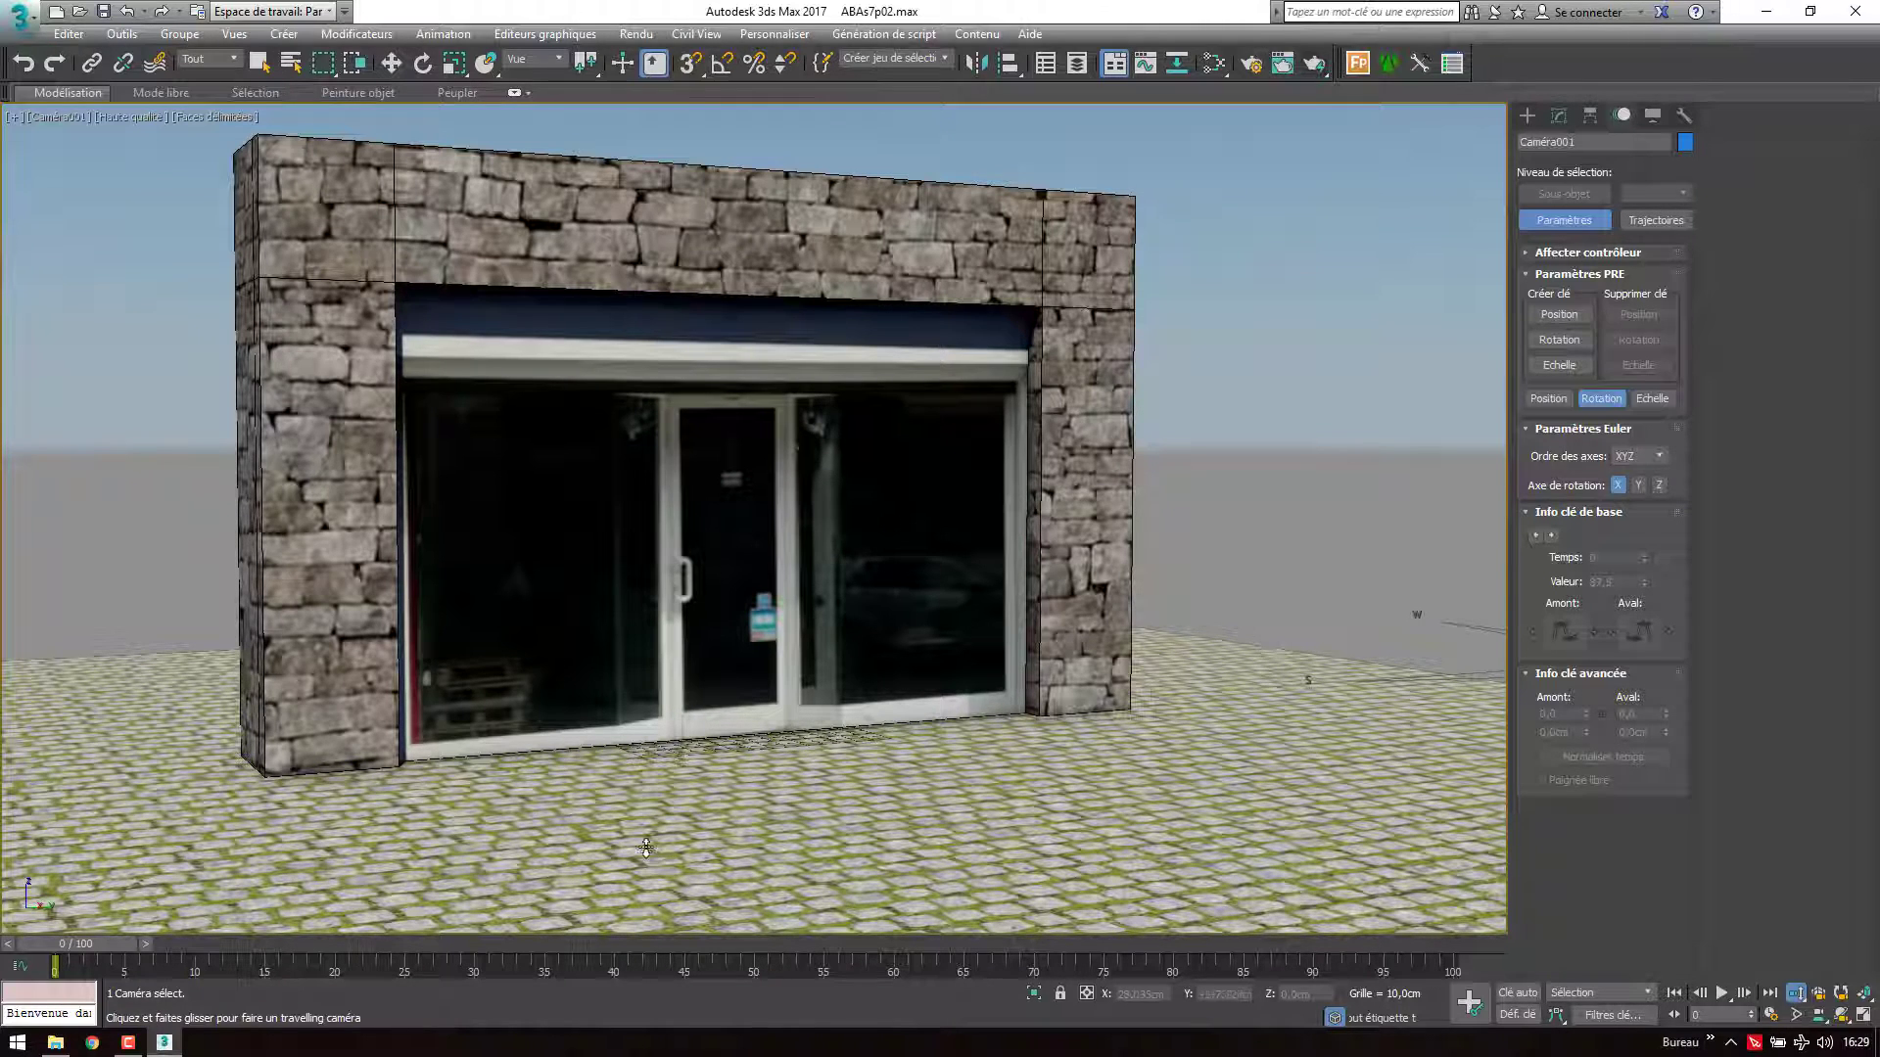
click(948, 62)
Select the 'sun' set and set the daylight's Horizon Flou to 1,7 under Paramètres avancés
click(921, 75)
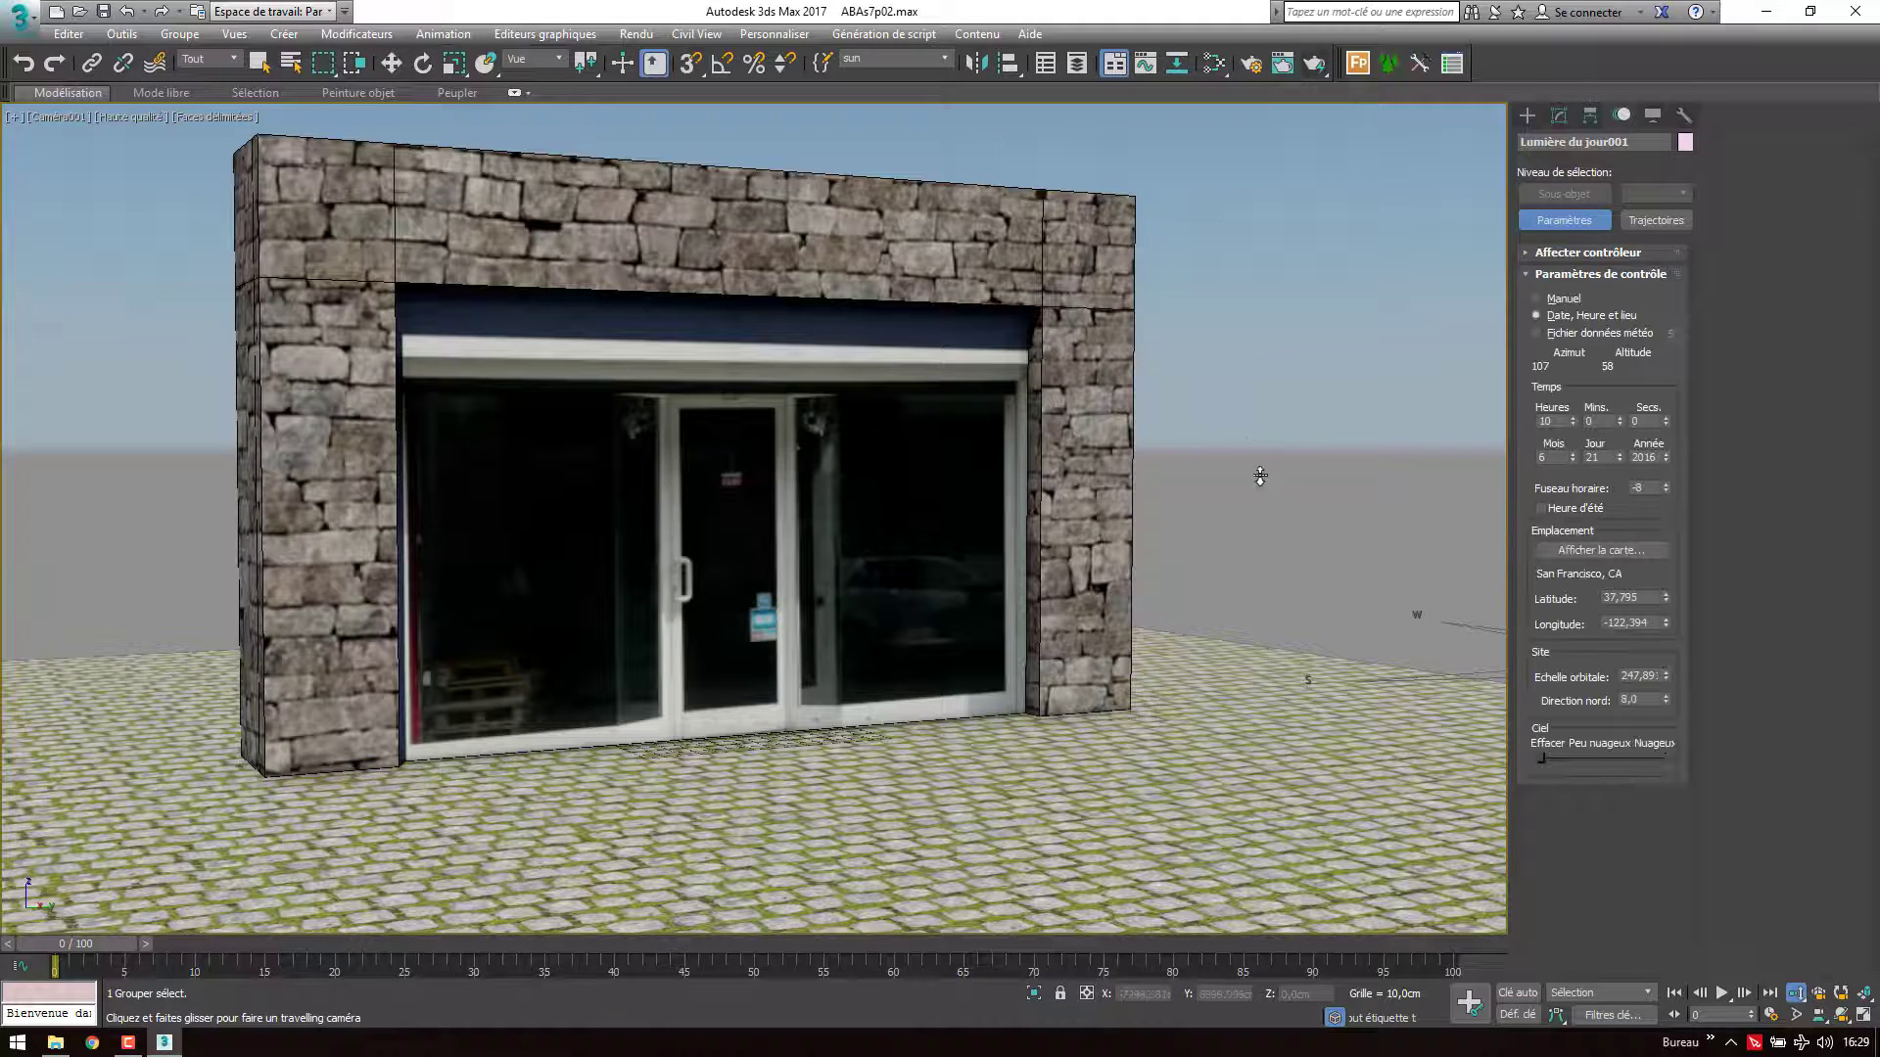
click(1559, 118)
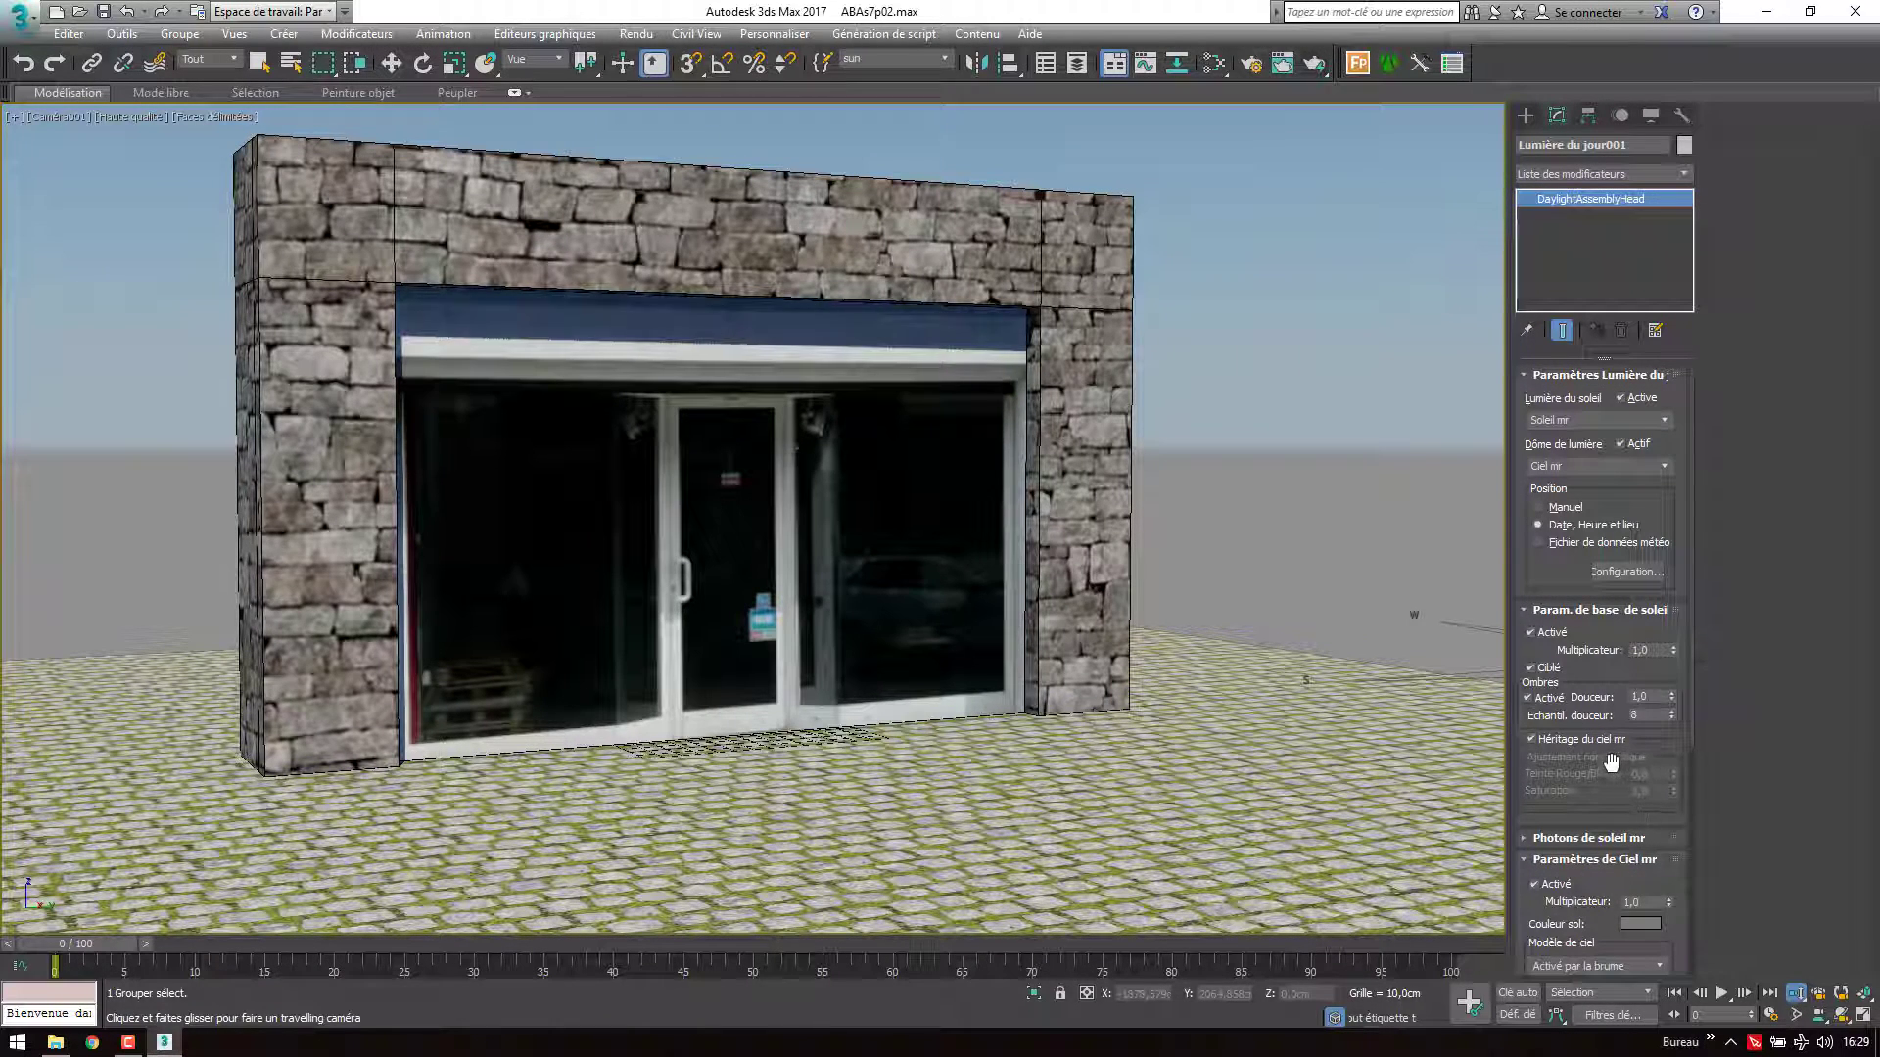
drag(1607, 781, 1633, 465)
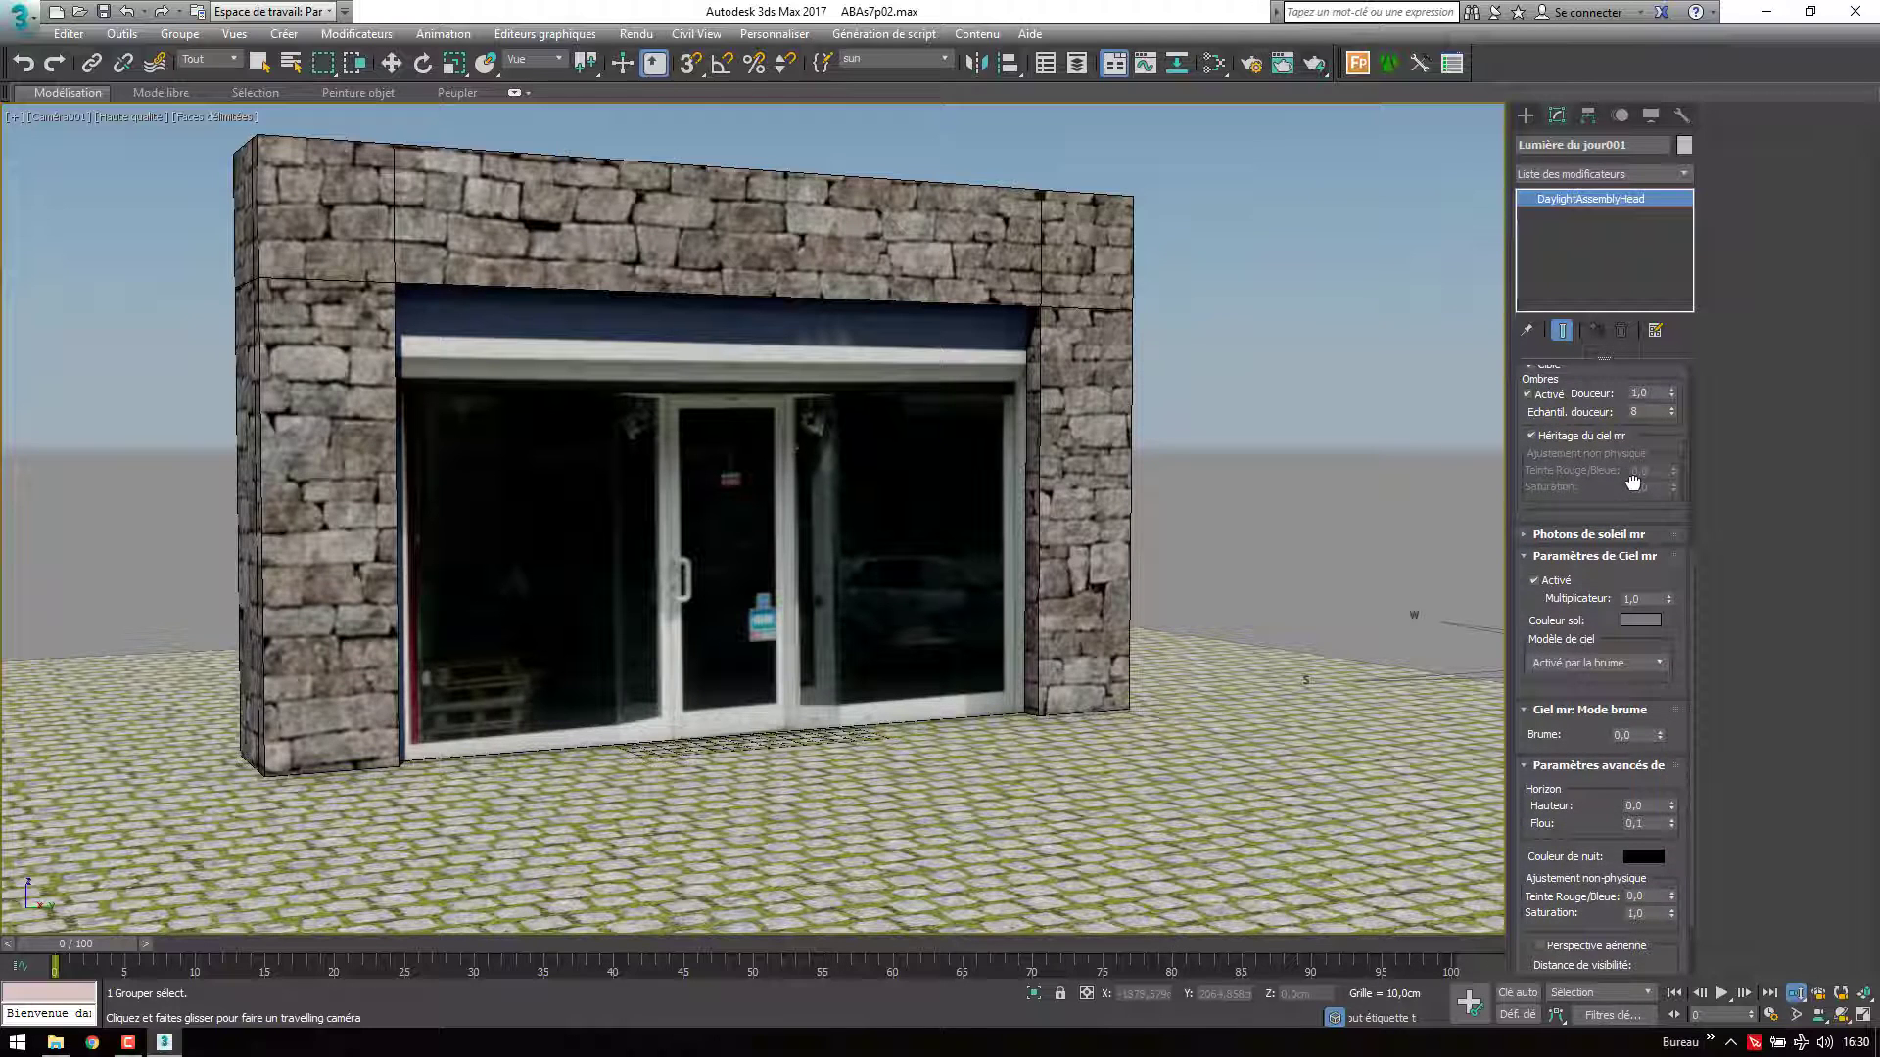
click(1672, 820)
drag(1672, 823, 1673, 808)
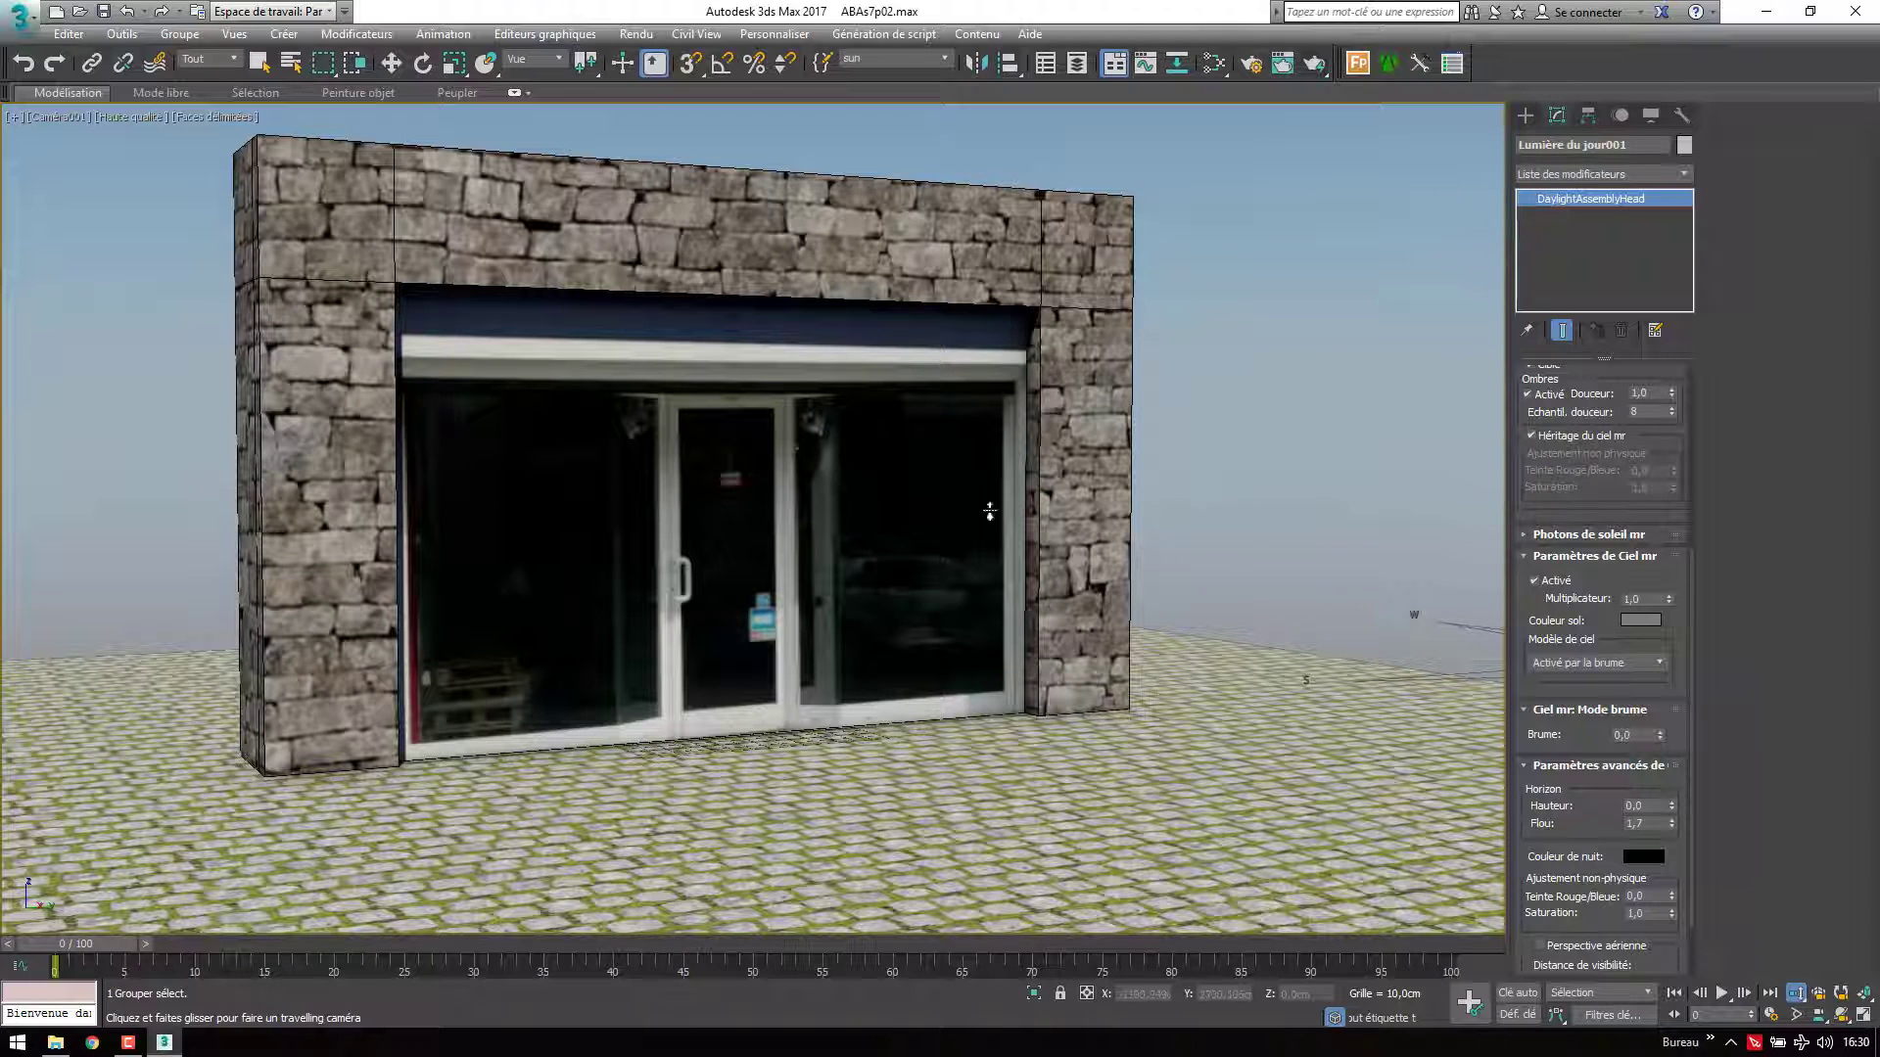
key(w)
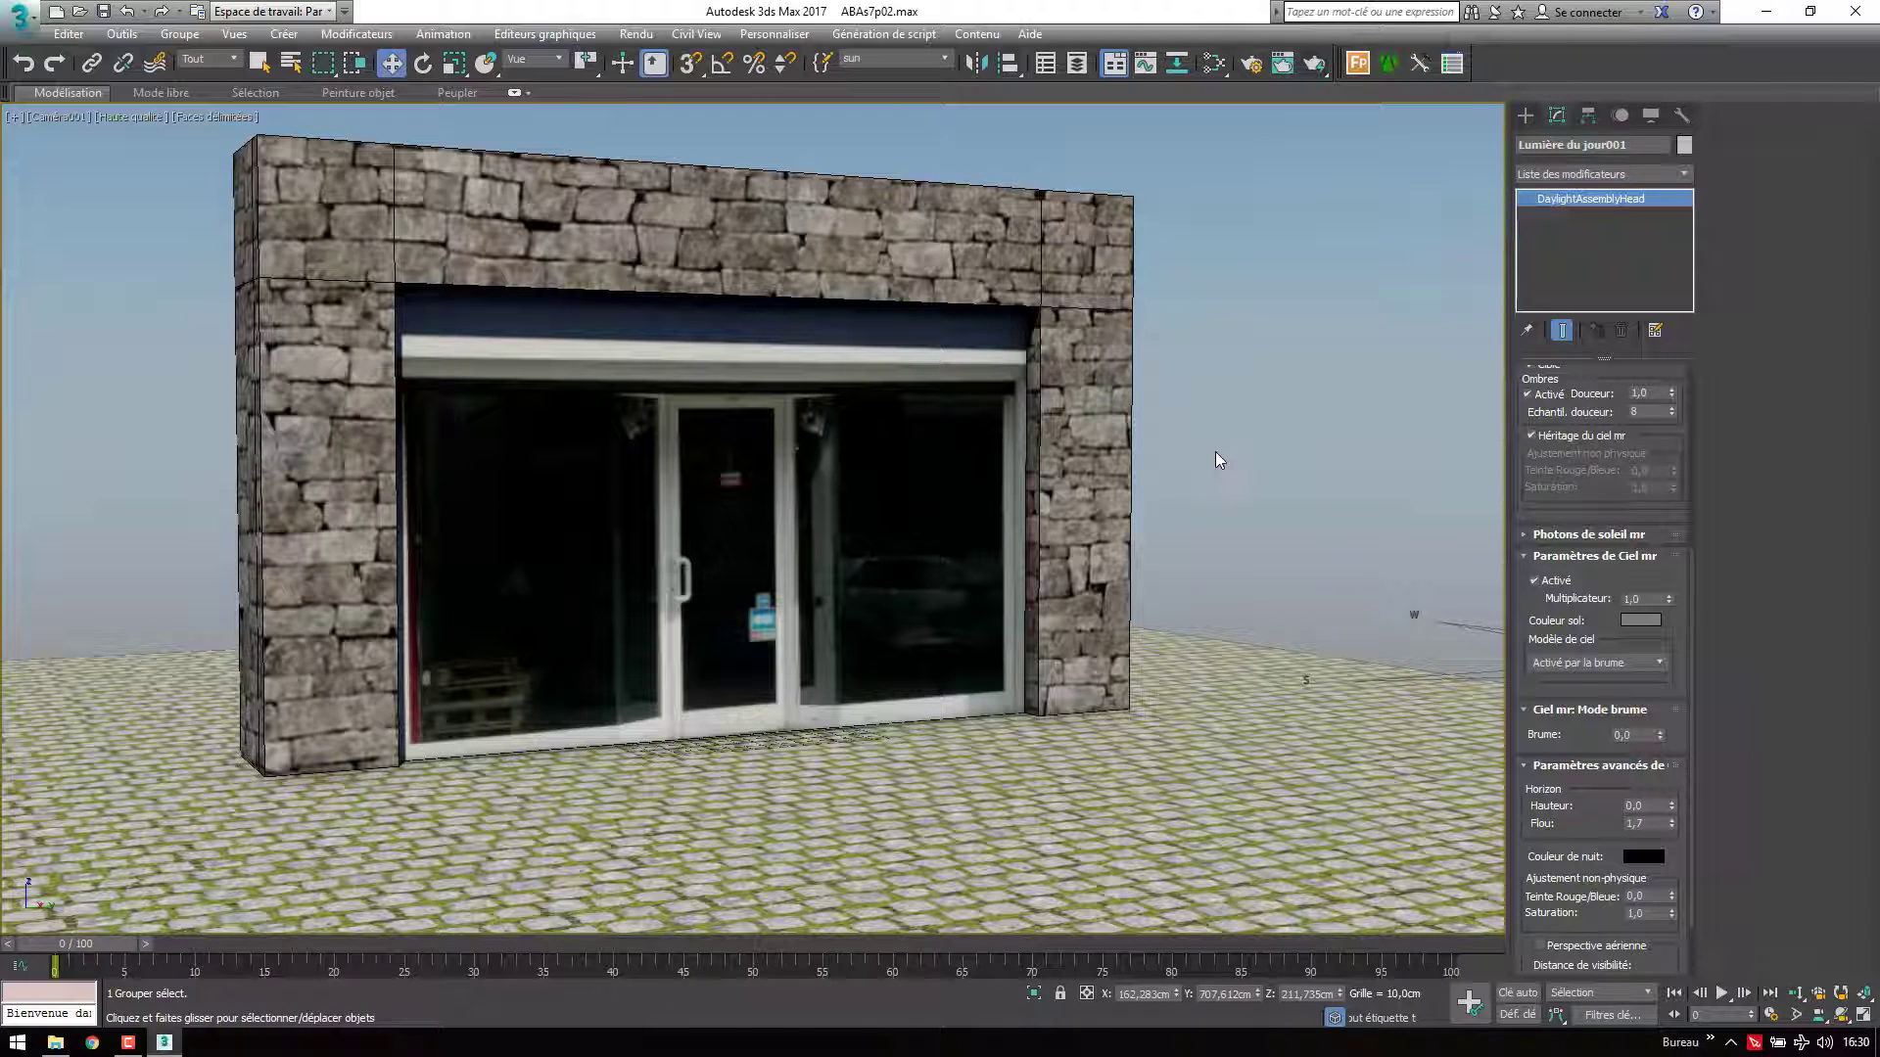
Save an incremented copy of ABAs7p02.max as ABAs7p03.max in the ABAS7 folder
middle_drag(1201, 449, 1132, 470)
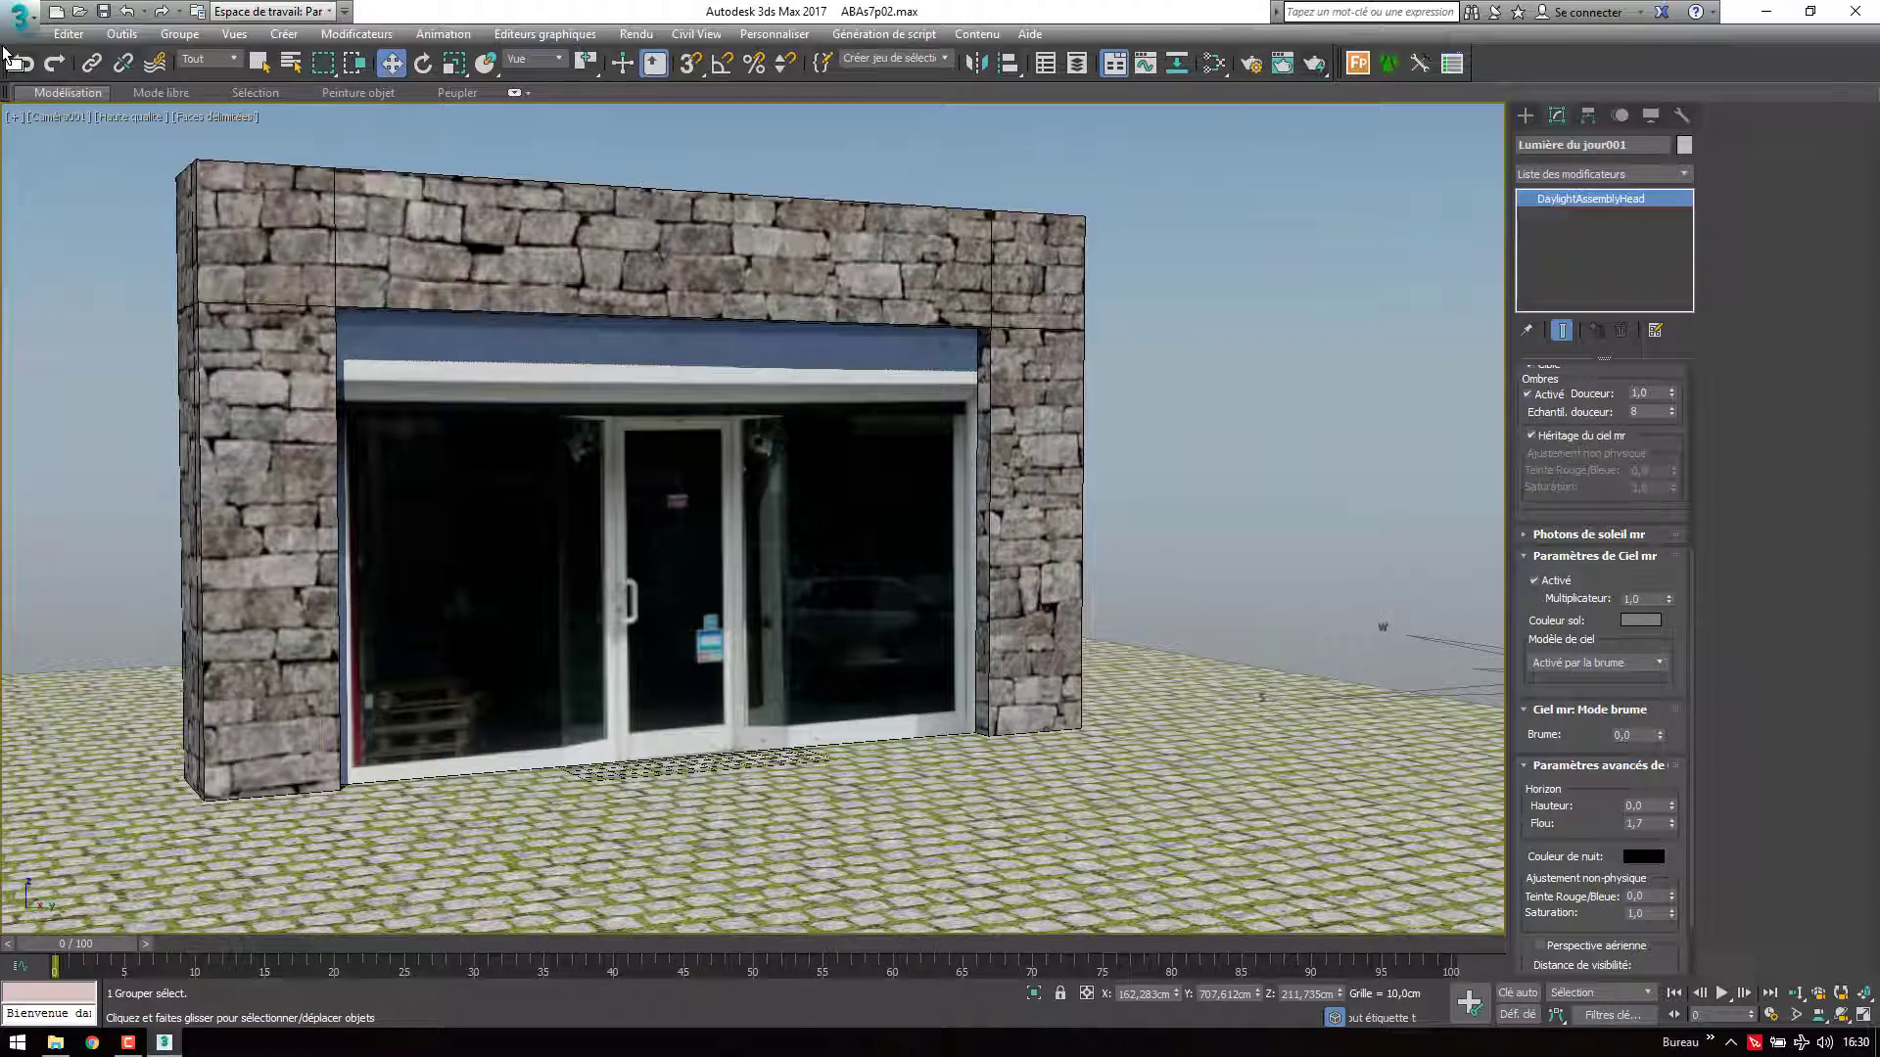
click(19, 17)
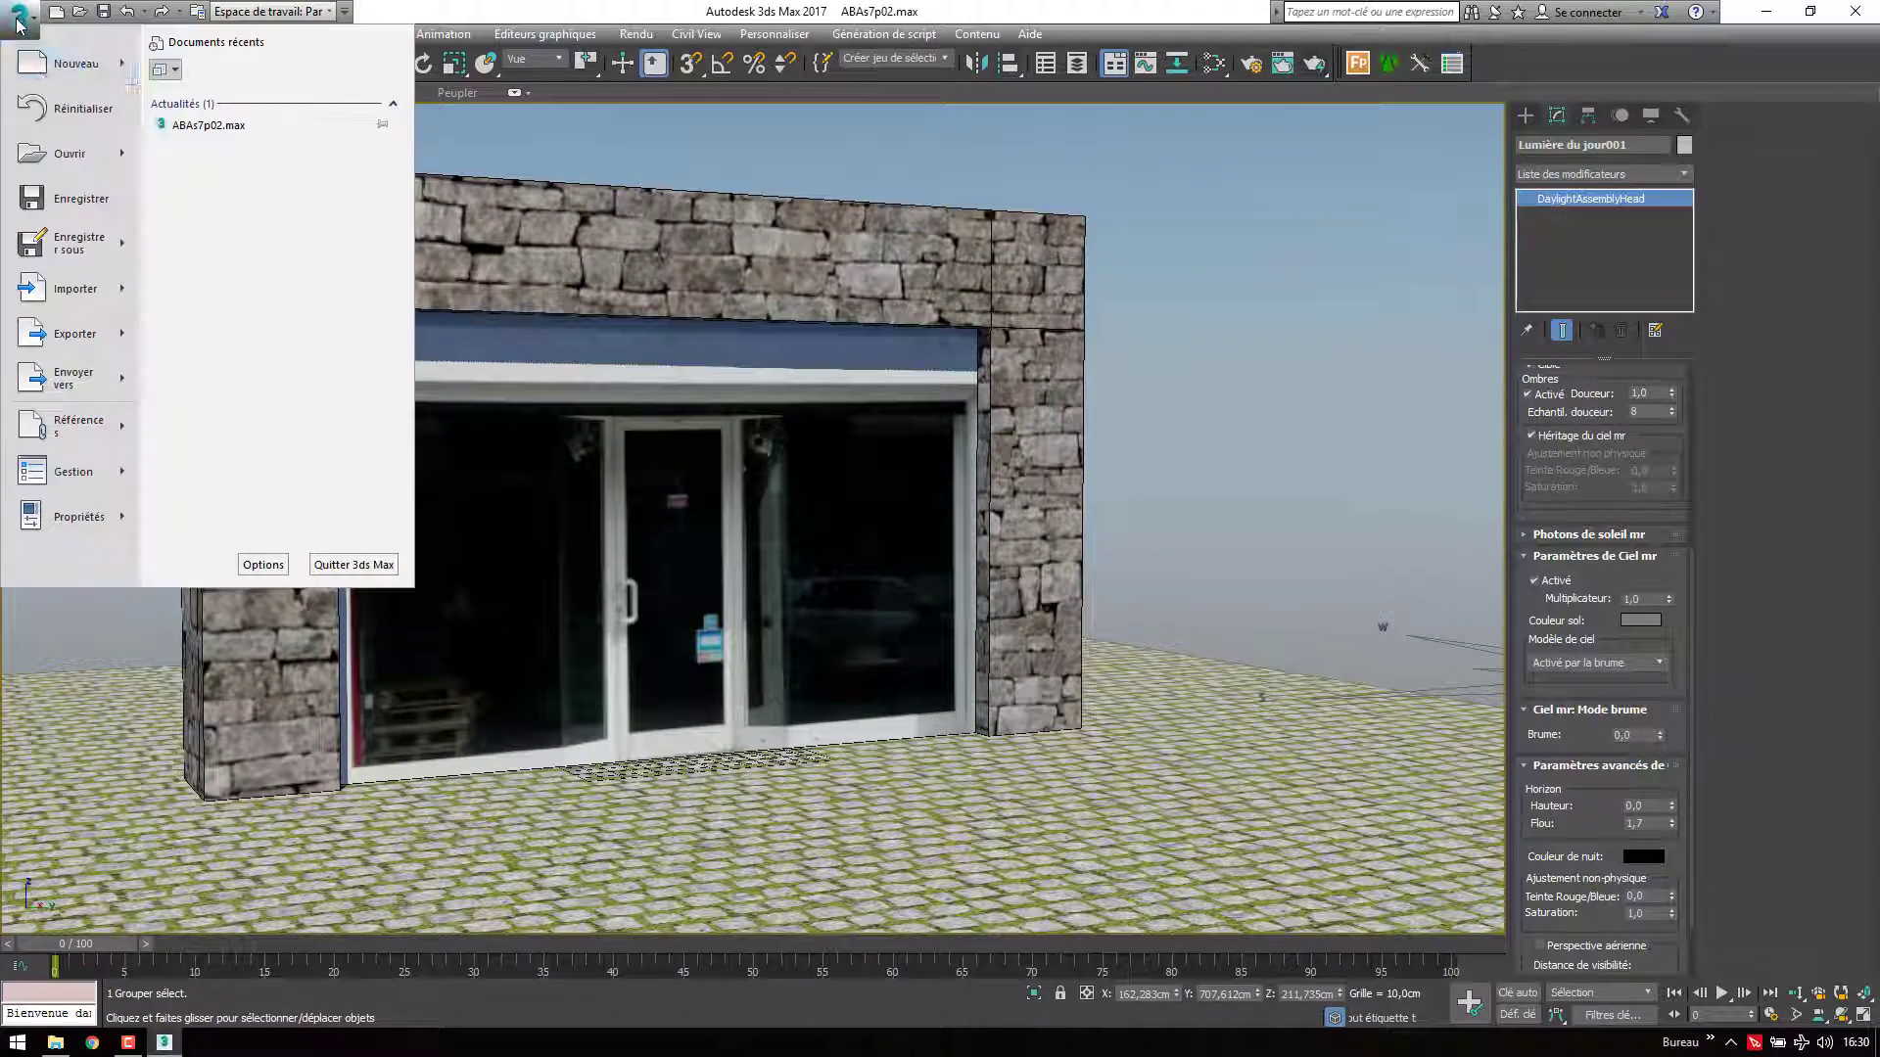
click(89, 257)
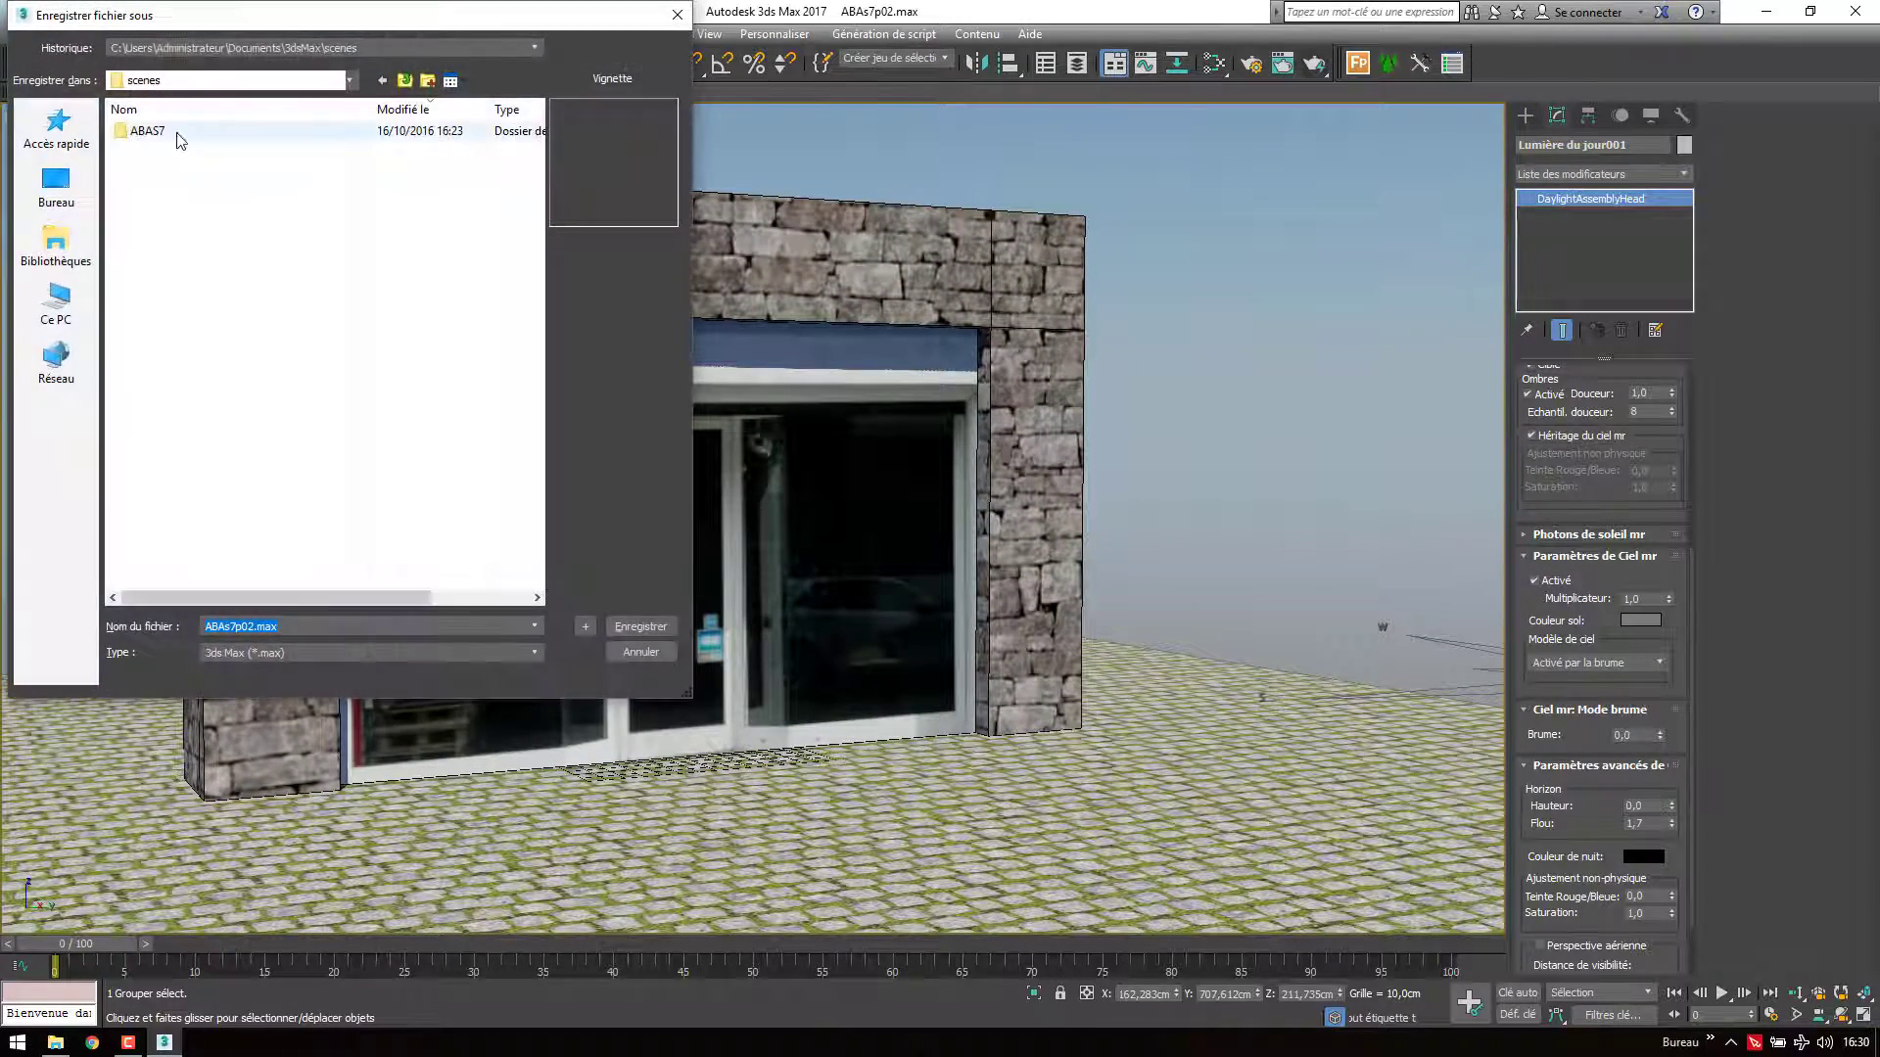
click(172, 148)
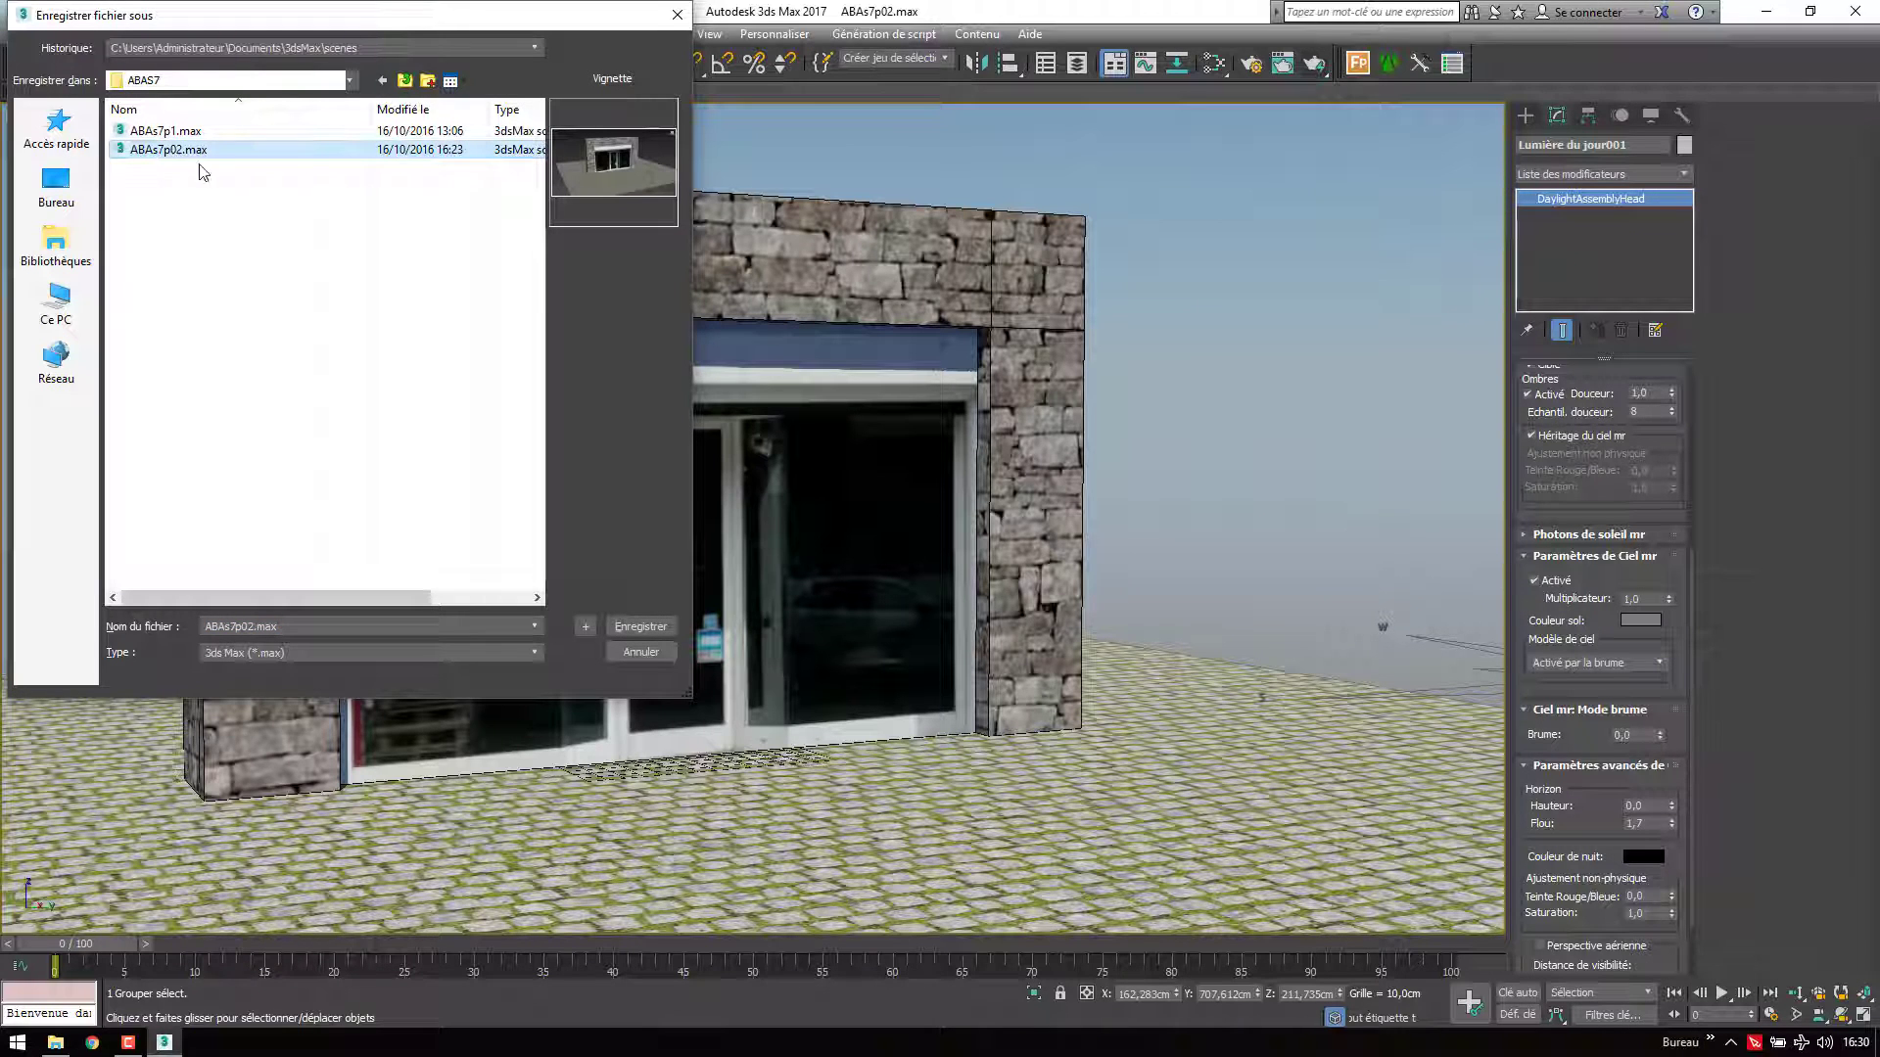
click(587, 627)
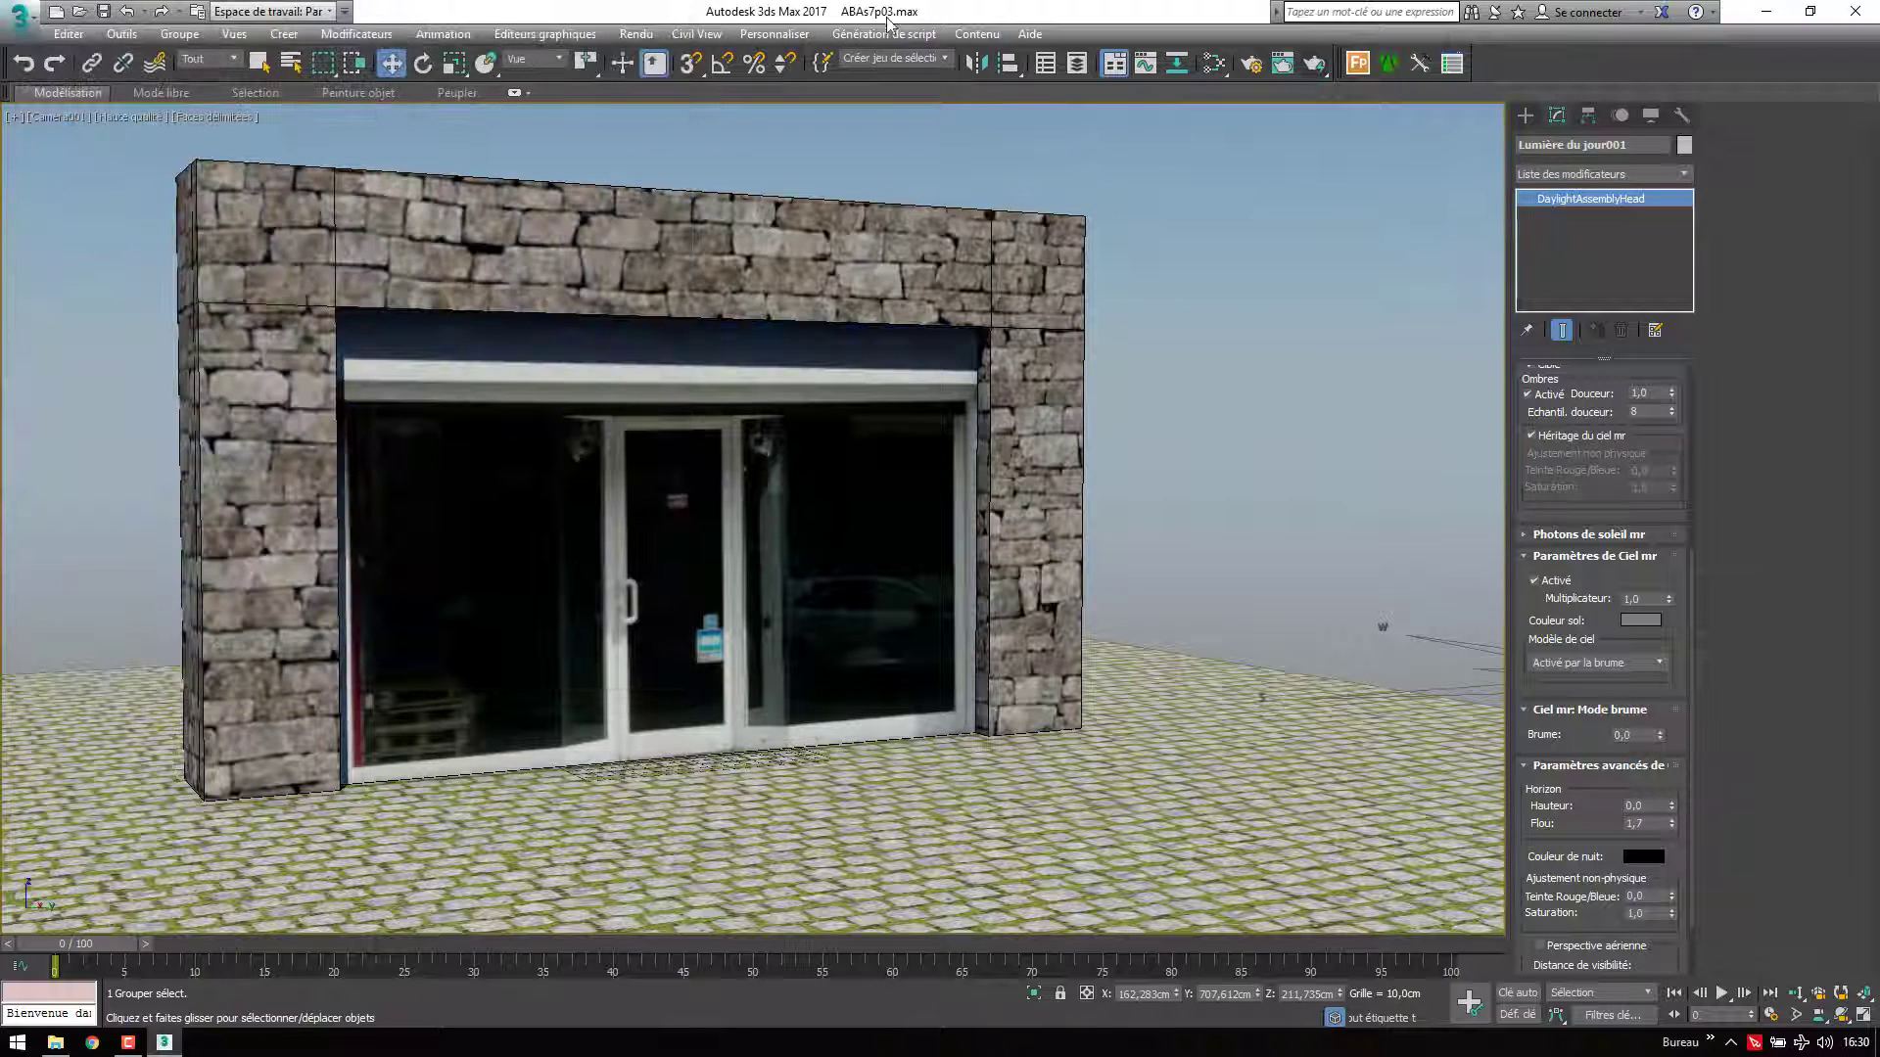